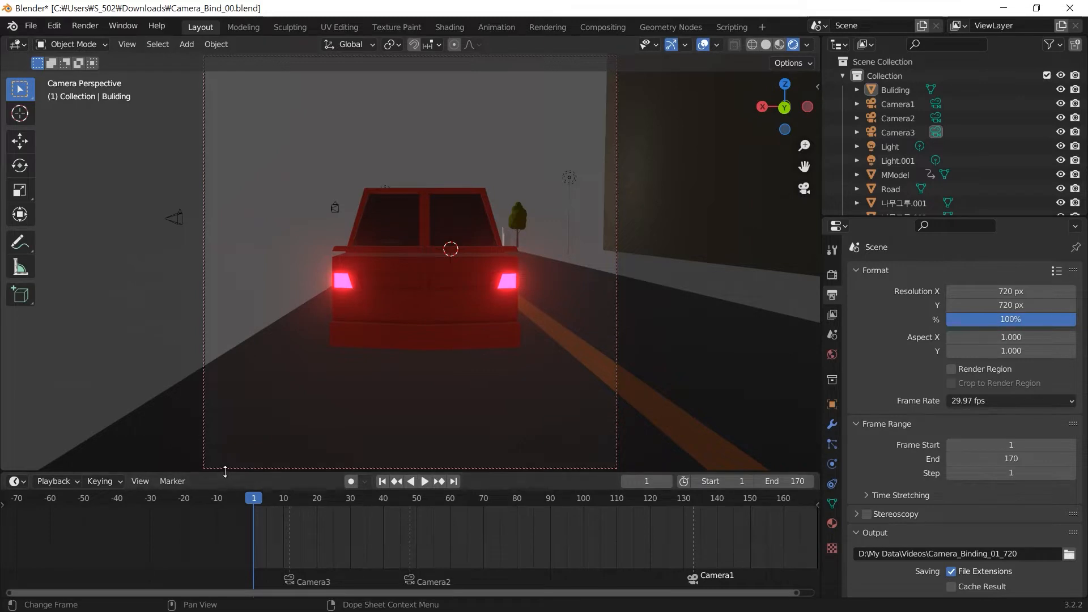
# - Make the timeline slightly shorter and turn off the Camera to View lock for the viewport
pyautogui.moveTo(222, 473)
pyautogui.mouseDown()
pyautogui.moveTo(216, 500)
pyautogui.moveTo(223, 484)
pyautogui.mouseUp()
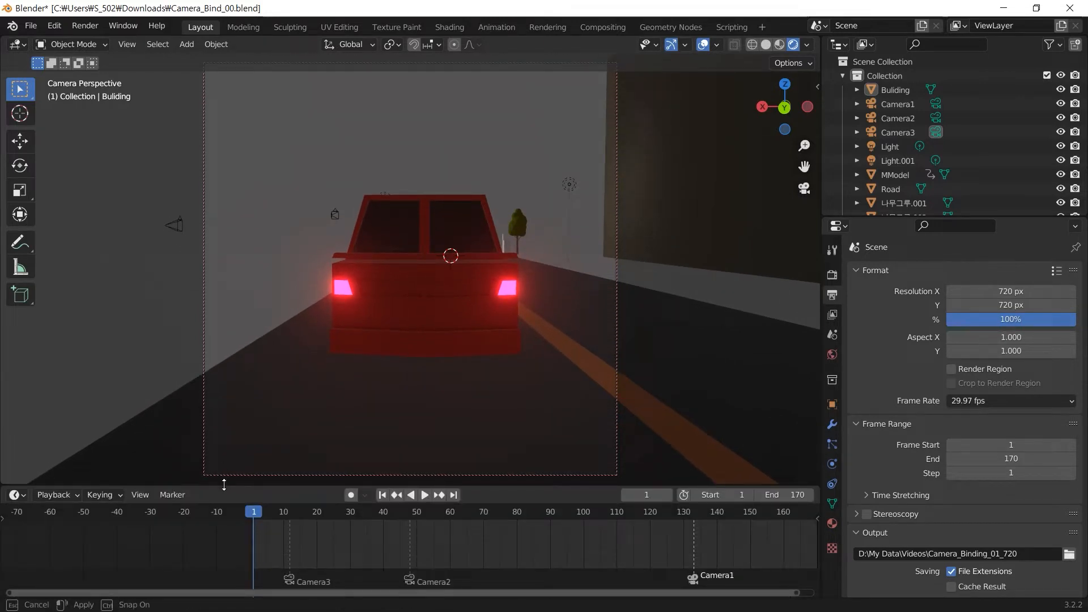
pyautogui.moveTo(224, 484); pyautogui.dragTo(224, 482)
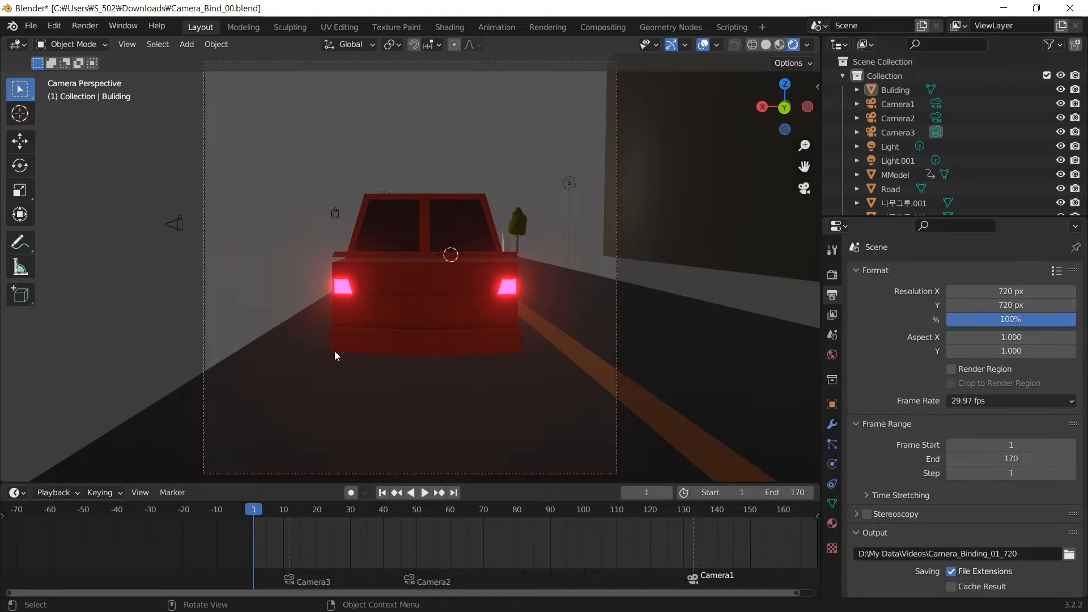
pyautogui.press('space')
pyautogui.press('n')
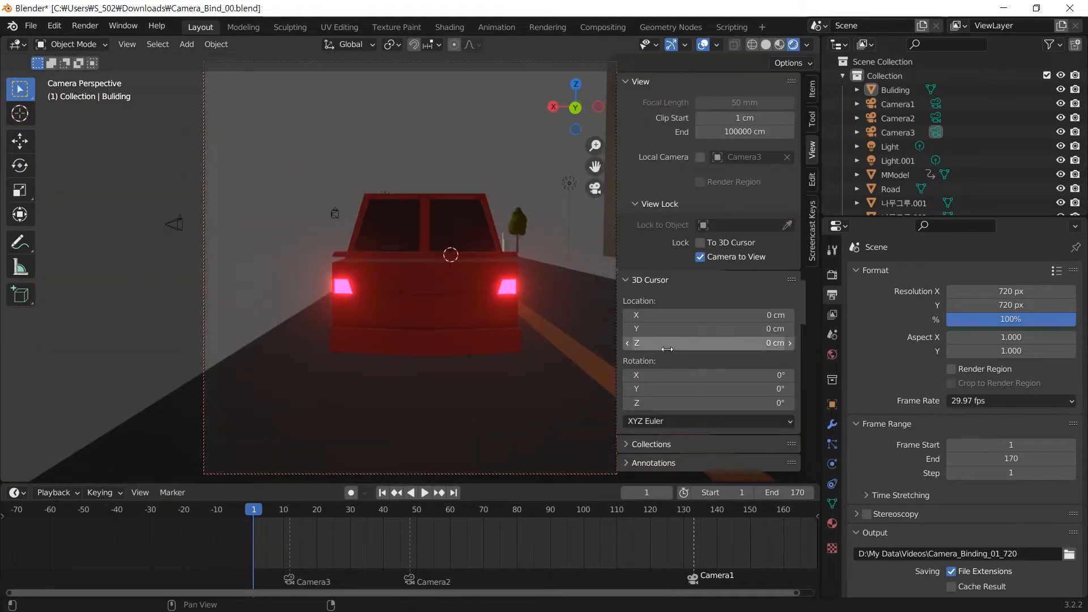
pyautogui.click(700, 258)
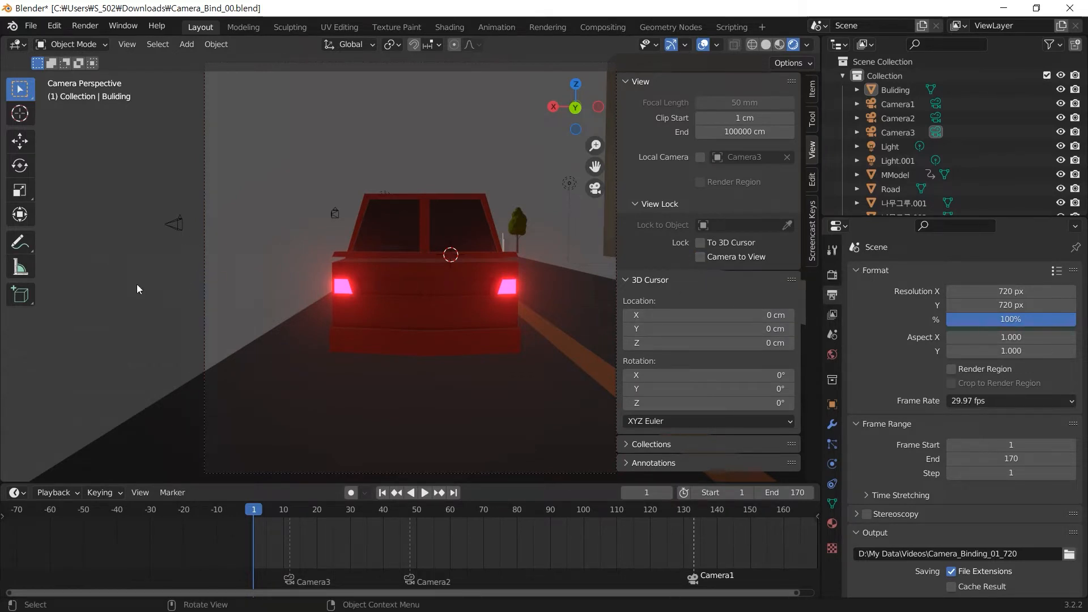
pyautogui.press('n')
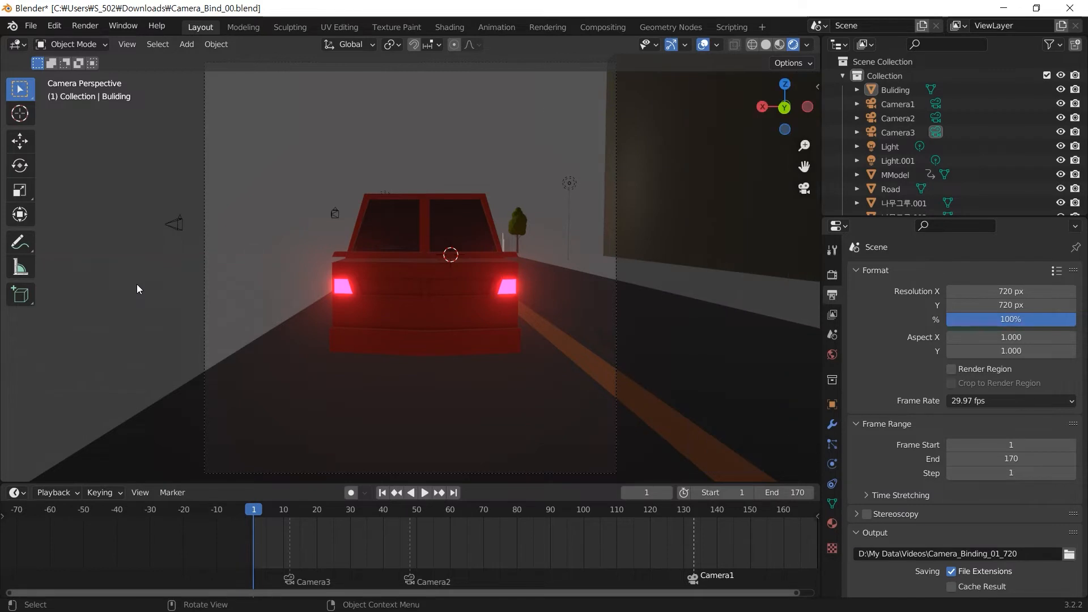
# - Play back the animation through the active camera, stop it, and deselect the car
pyautogui.click(425, 494)
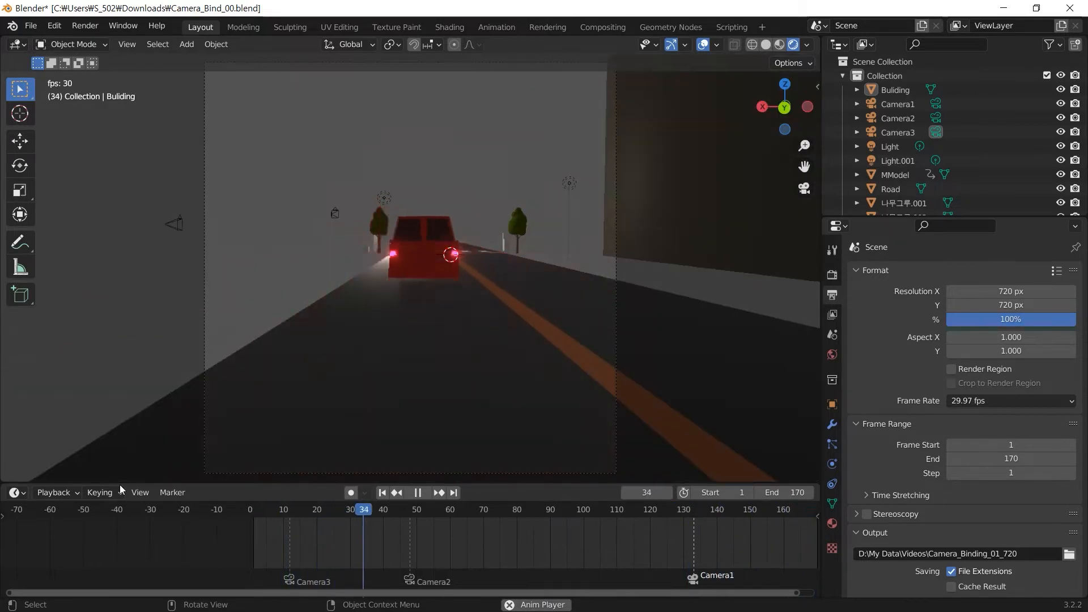
pyautogui.press('space')
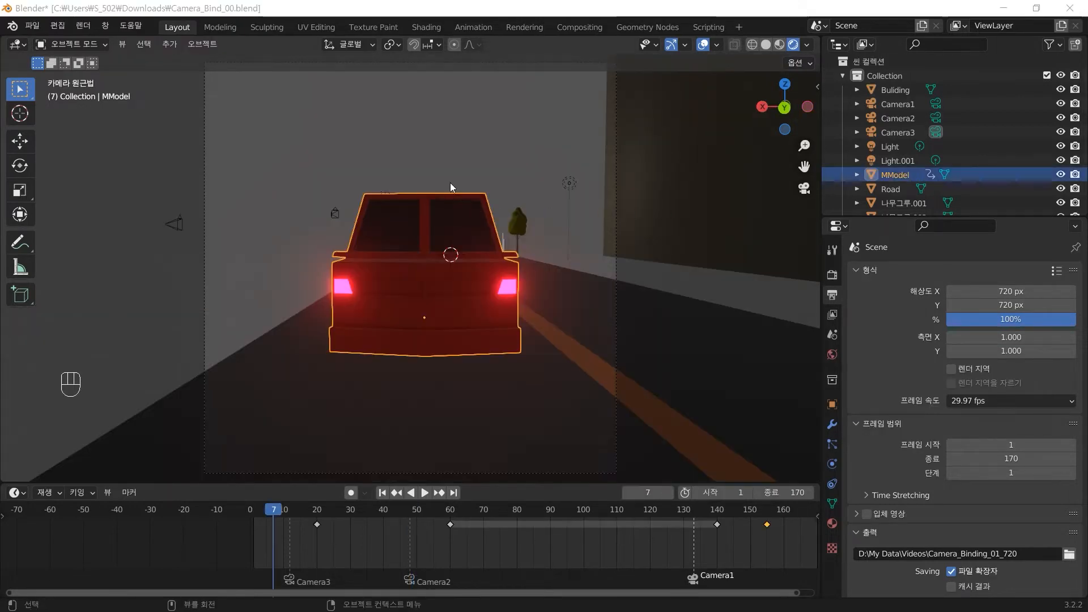
pyautogui.click(450, 142)
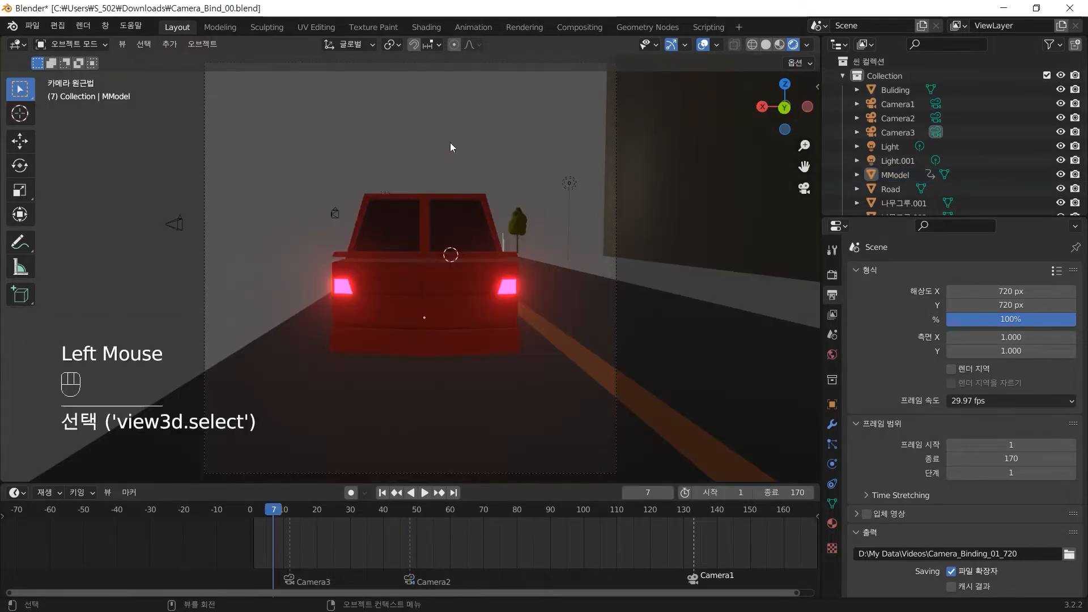
# - Switch to the top view and select Camera1, Camera2 and Camera3 one after another in the scene collection
pyautogui.press('KP_7')
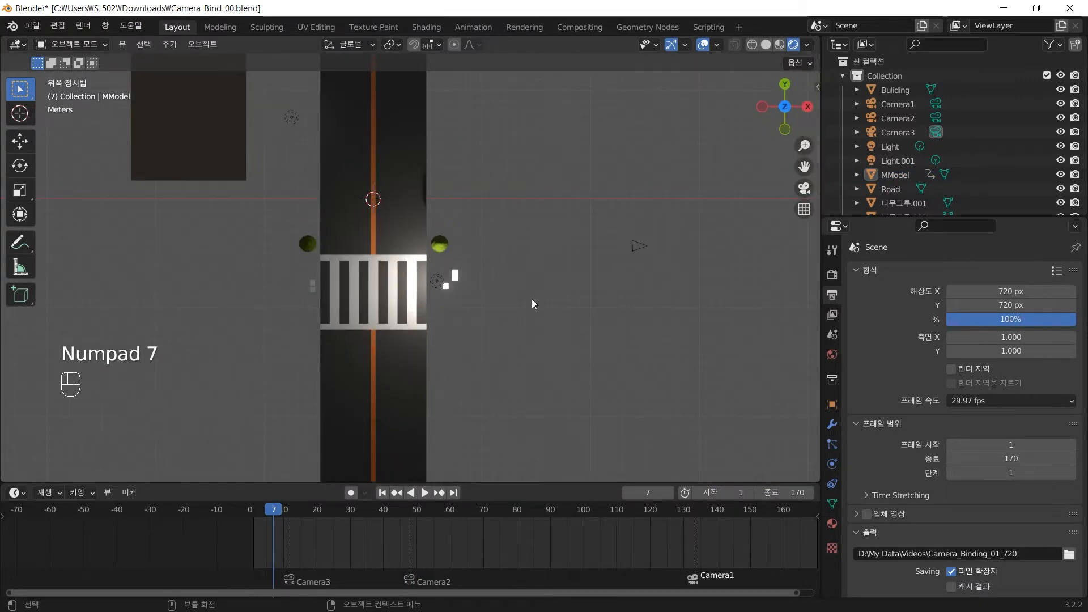
pyautogui.scroll(-2, 532, 300)
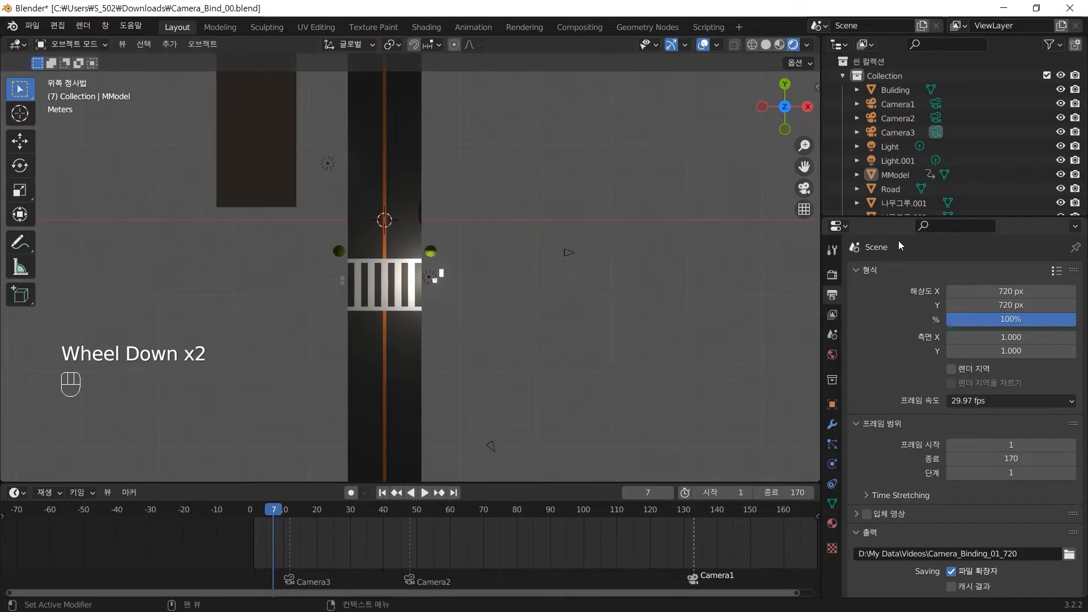
pyautogui.press('alt')
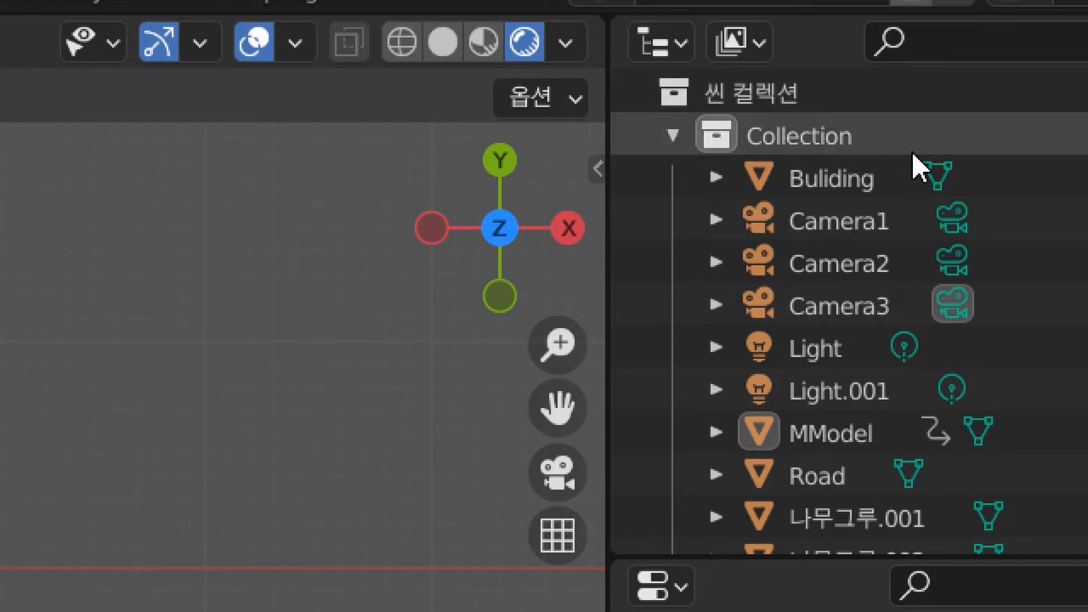
pyautogui.click(862, 228)
pyautogui.click(859, 264)
pyautogui.click(856, 307)
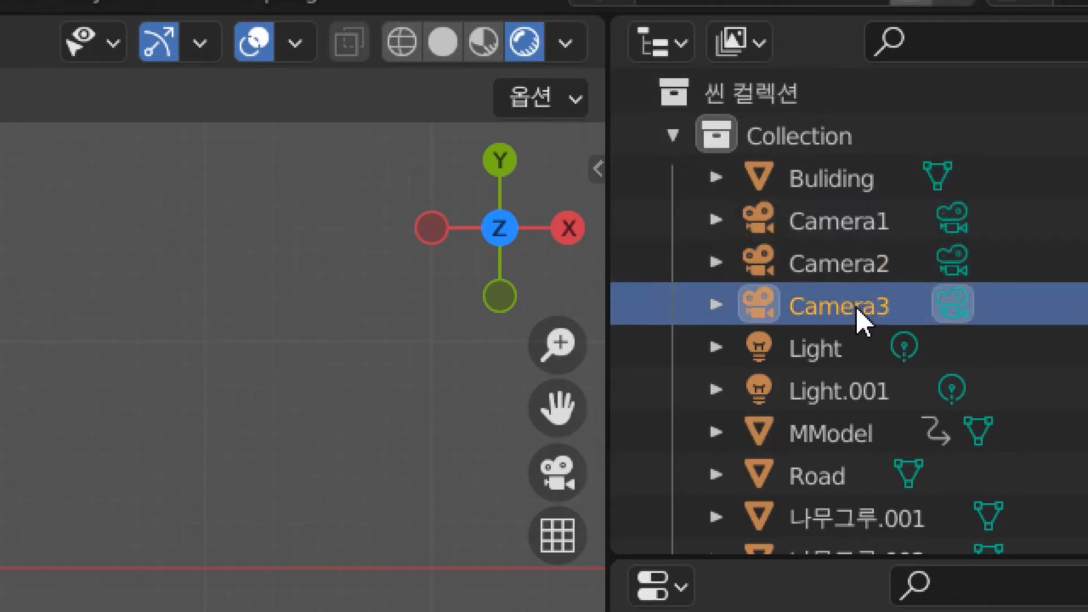
# - Locate Camera1, Camera2 and Camera3 around the road in the top view by selecting each one
pyautogui.click(490, 448)
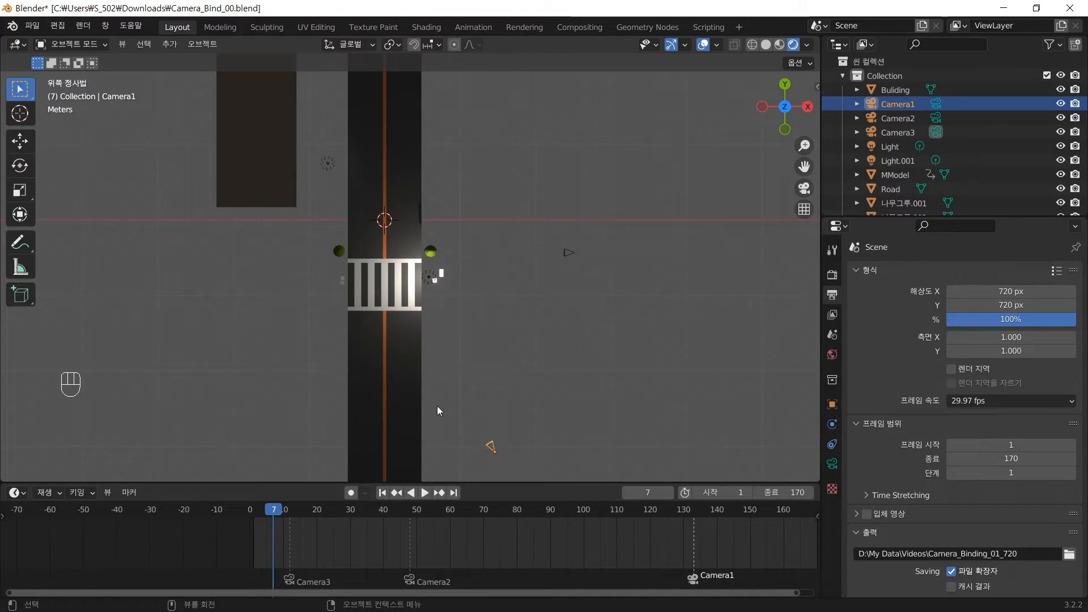
pyautogui.click(569, 256)
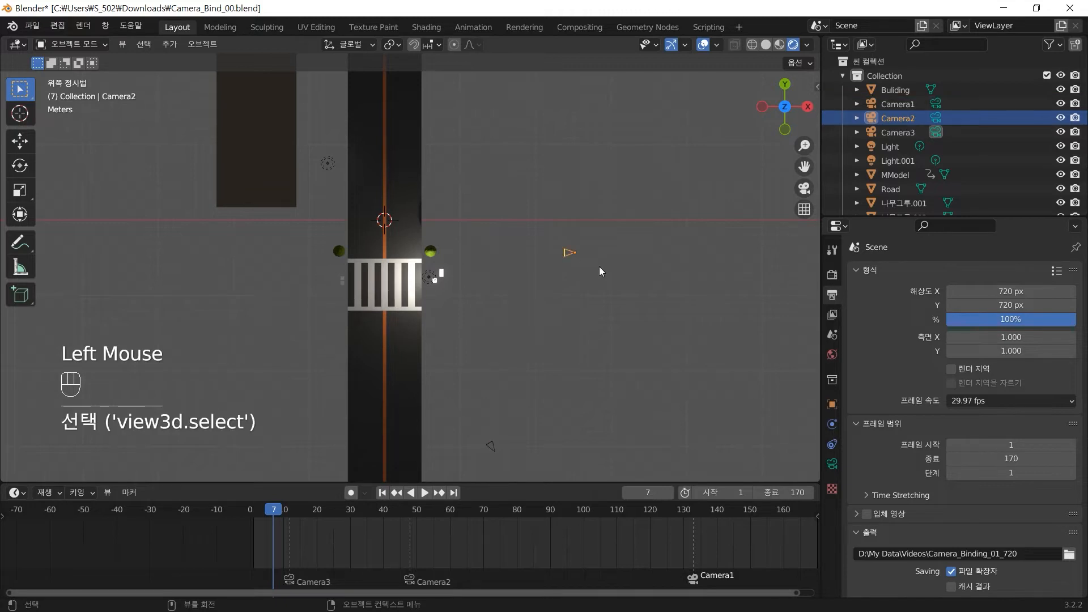
pyautogui.scroll(-4, 587, 224)
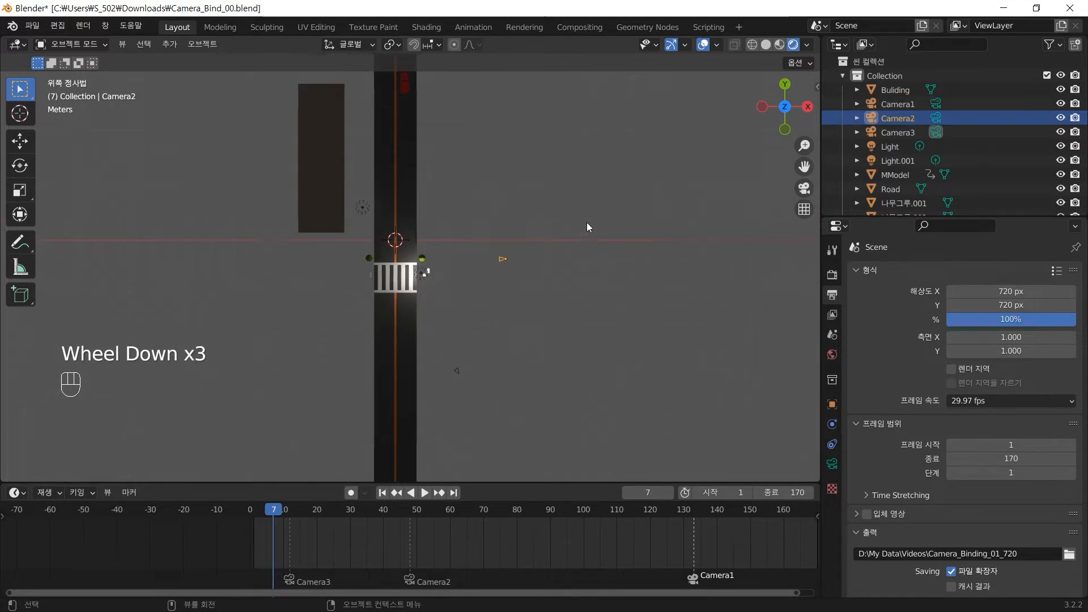
pyautogui.keyDown('shift'); pyautogui.moveTo(593, 230); pyautogui.dragTo(636, 368, button='middle'); pyautogui.keyUp('shift')
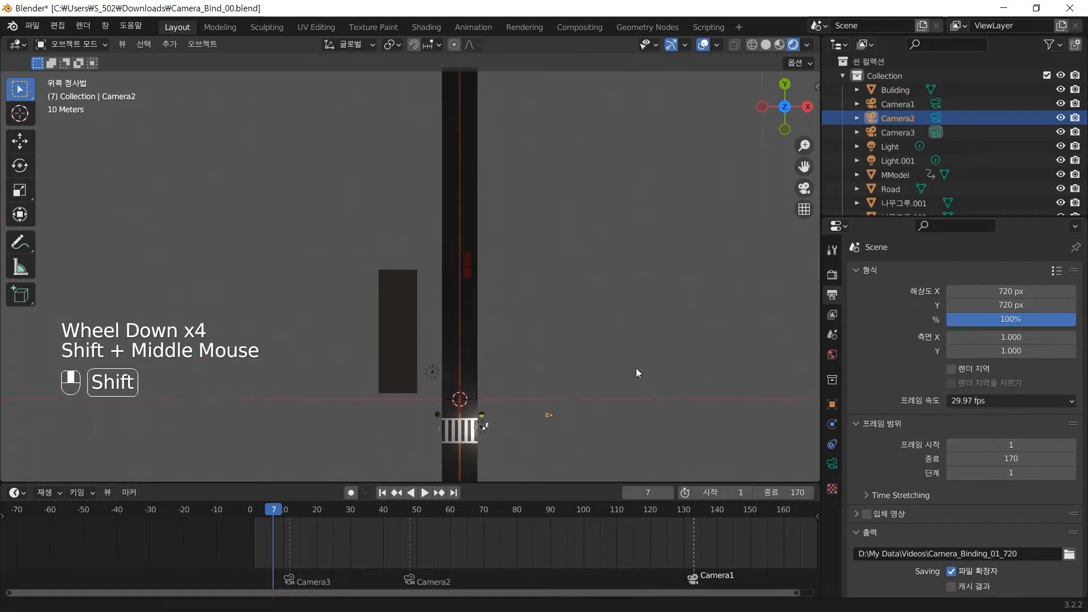
pyautogui.click(903, 133)
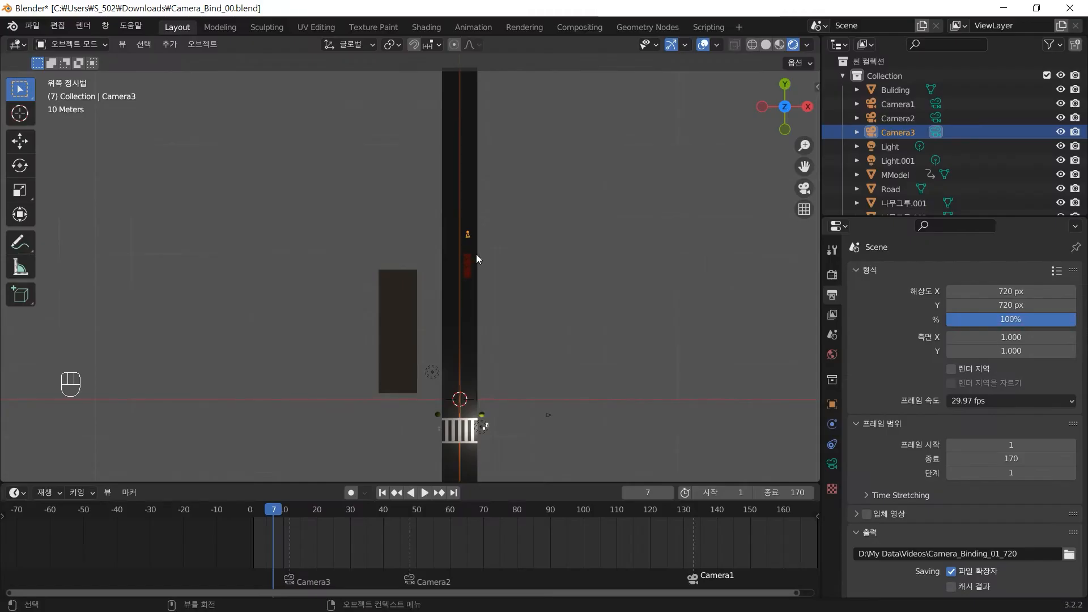
# - Make the timeline taller and scrub the animation to frame 25
pyautogui.moveTo(601, 480); pyautogui.dragTo(601, 414)
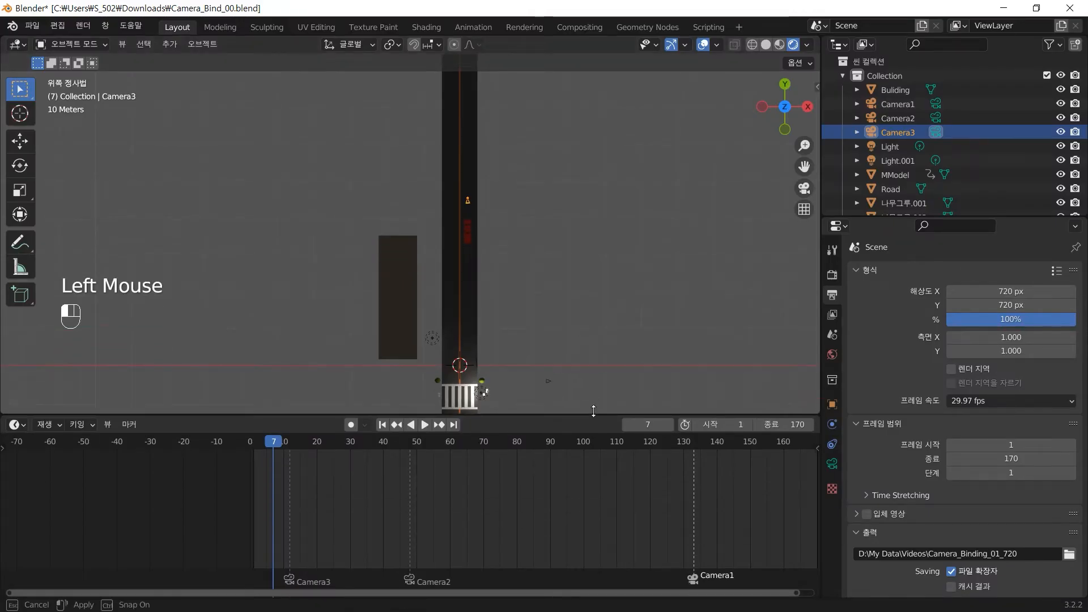
pyautogui.click(683, 443)
pyautogui.moveTo(682, 441); pyautogui.dragTo(335, 446)
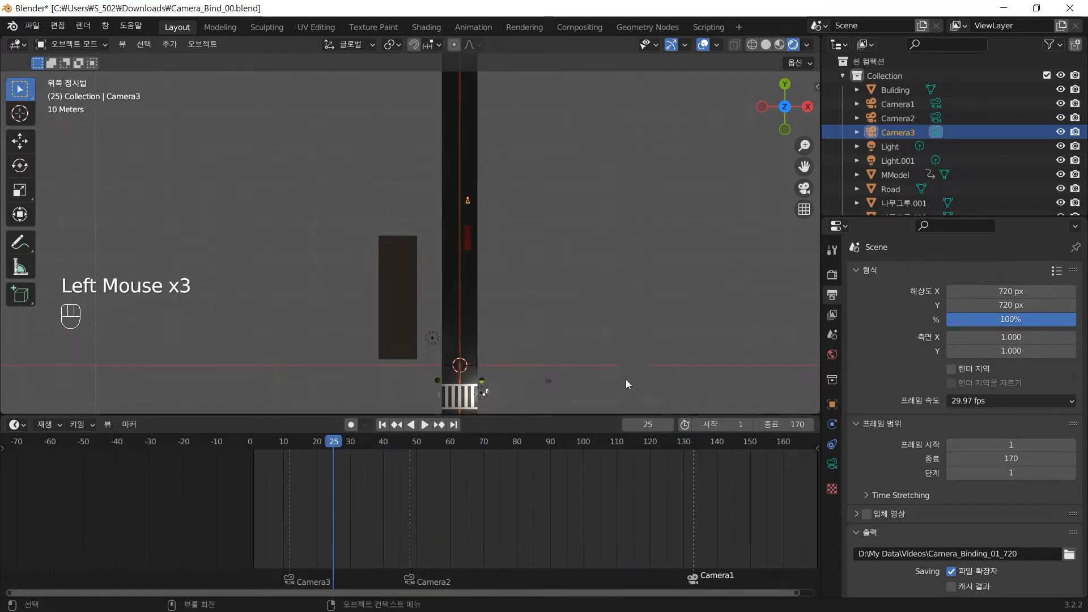
# - Select the car MModel in an angled perspective view, scrub to frame 17, and deselect it
pyautogui.moveTo(625, 384); pyautogui.dragTo(558, 263, button='middle')
pyautogui.click(457, 231)
pyautogui.click(309, 445)
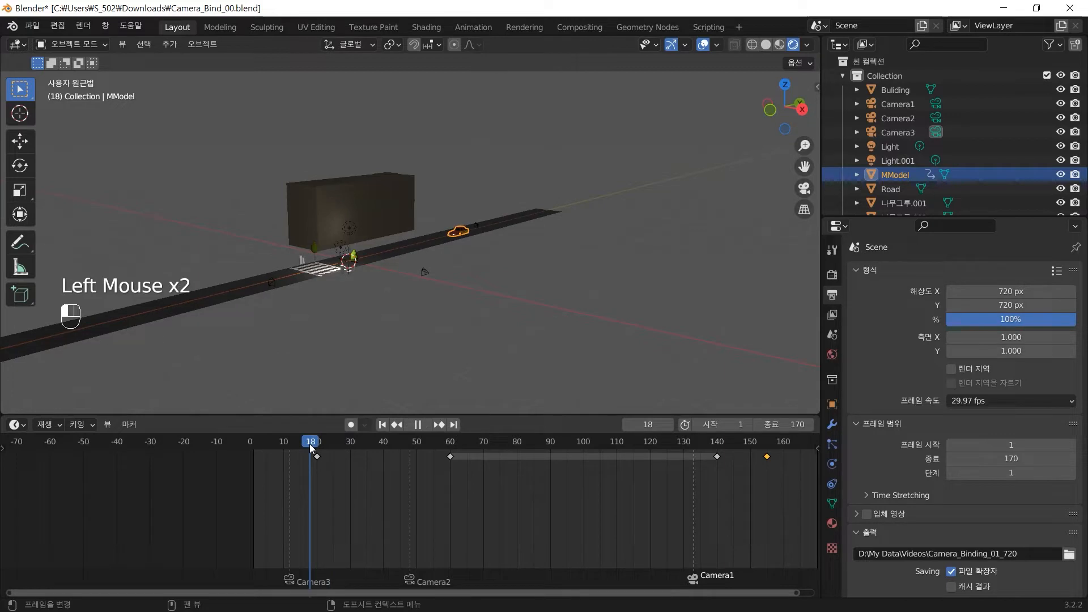
pyautogui.moveTo(310, 445); pyautogui.dragTo(306, 445)
pyautogui.click(671, 366)
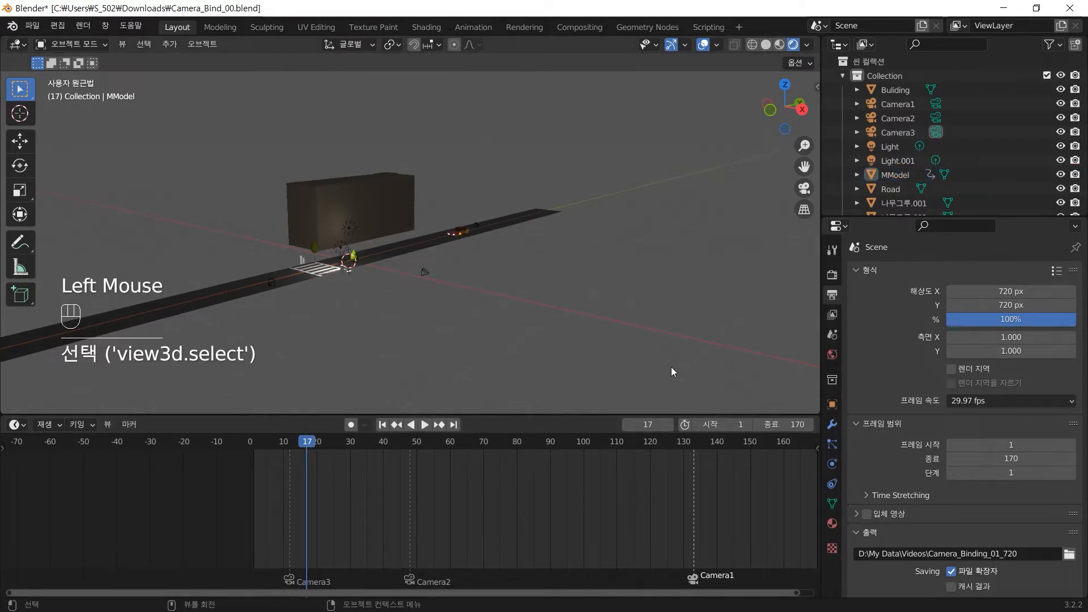
# - Scrub to frame 64 in the camera view and select the boxes near the crosswalk and the car in turn
pyautogui.press('KP_0')
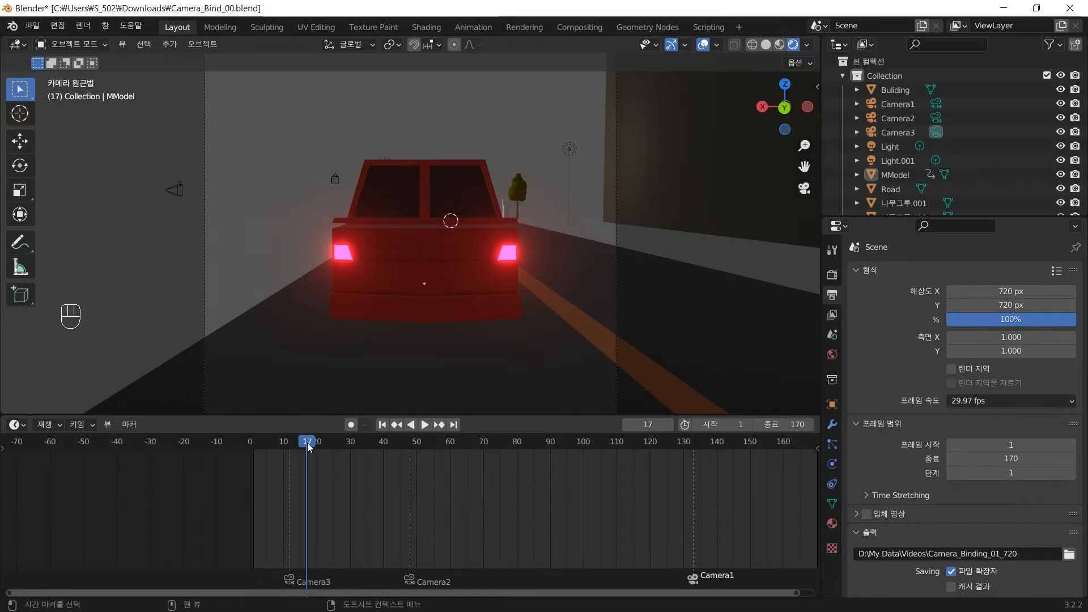
pyautogui.moveTo(308, 445); pyautogui.dragTo(464, 457)
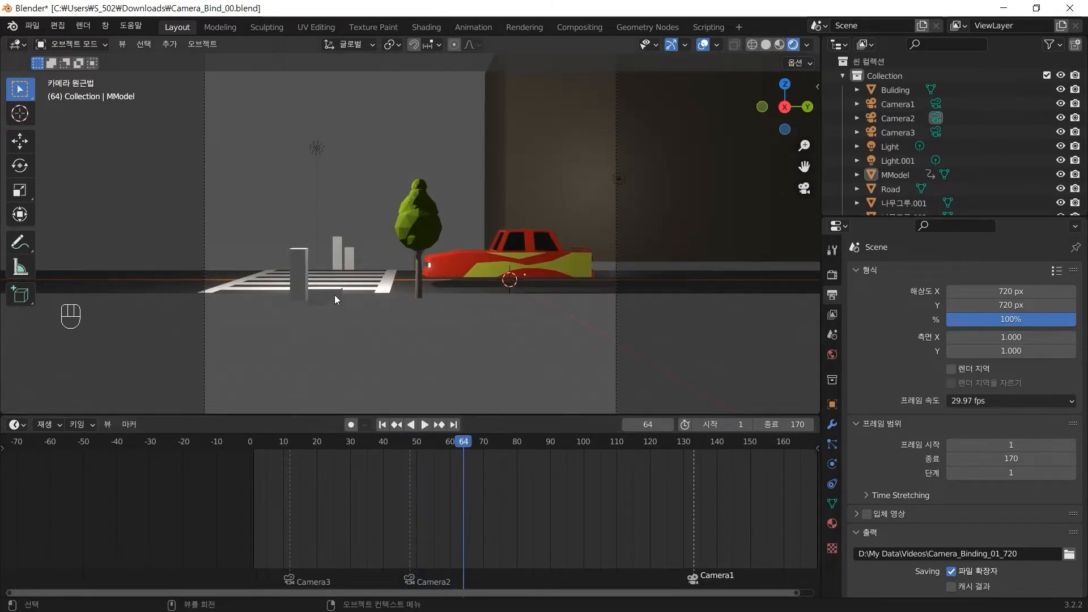
pyautogui.click(298, 264)
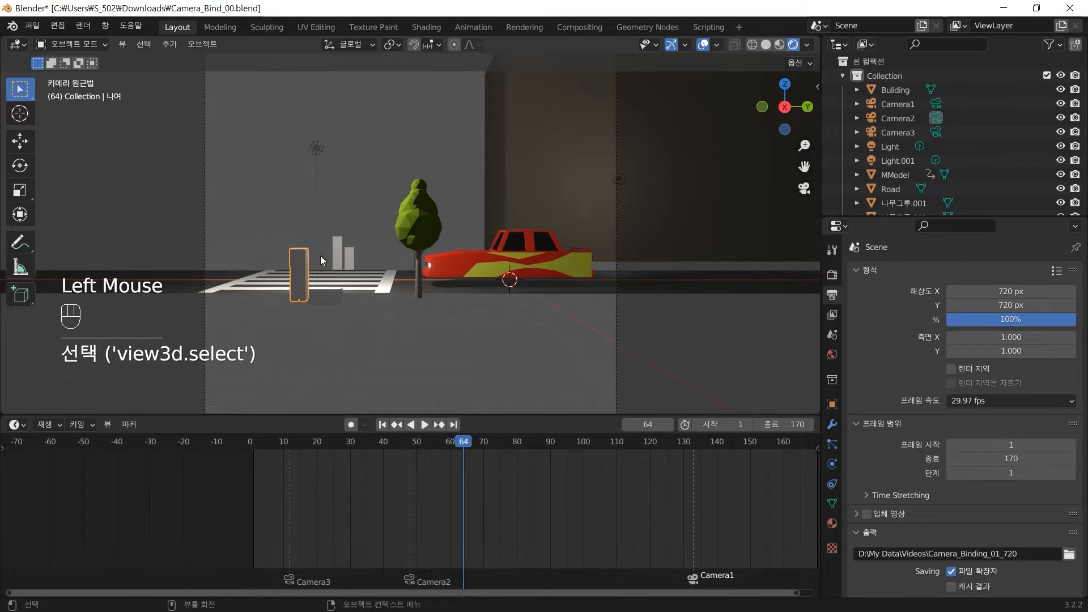
pyautogui.click(336, 254)
pyautogui.click(351, 260)
pyautogui.click(331, 297)
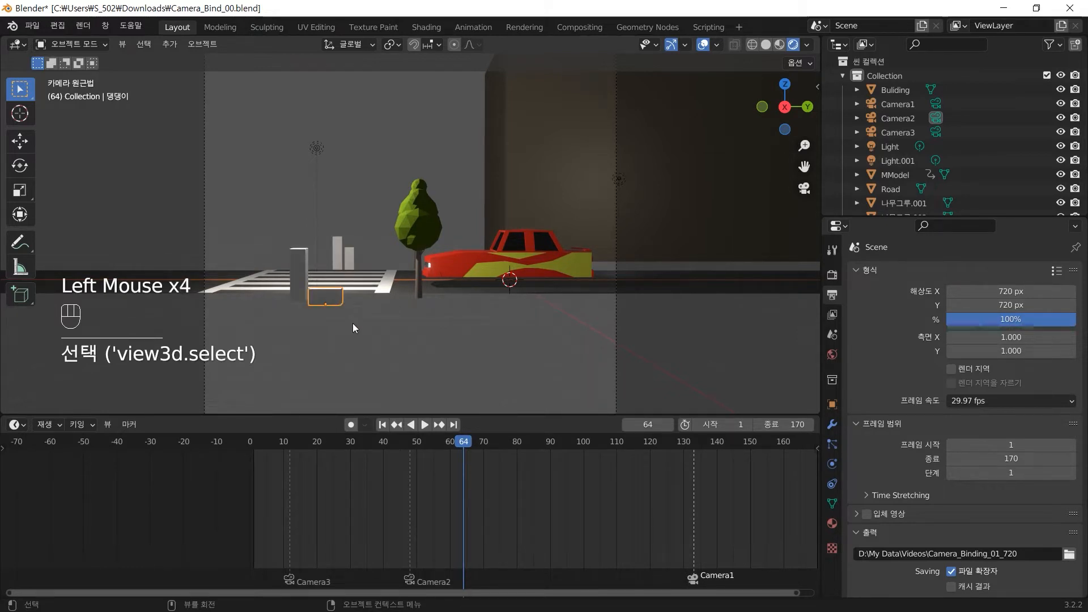
pyautogui.click(513, 264)
# - Scrub the animation to frame 142 and extend the timeline's visible range to include frame 170
pyautogui.moveTo(463, 440); pyautogui.dragTo(722, 424)
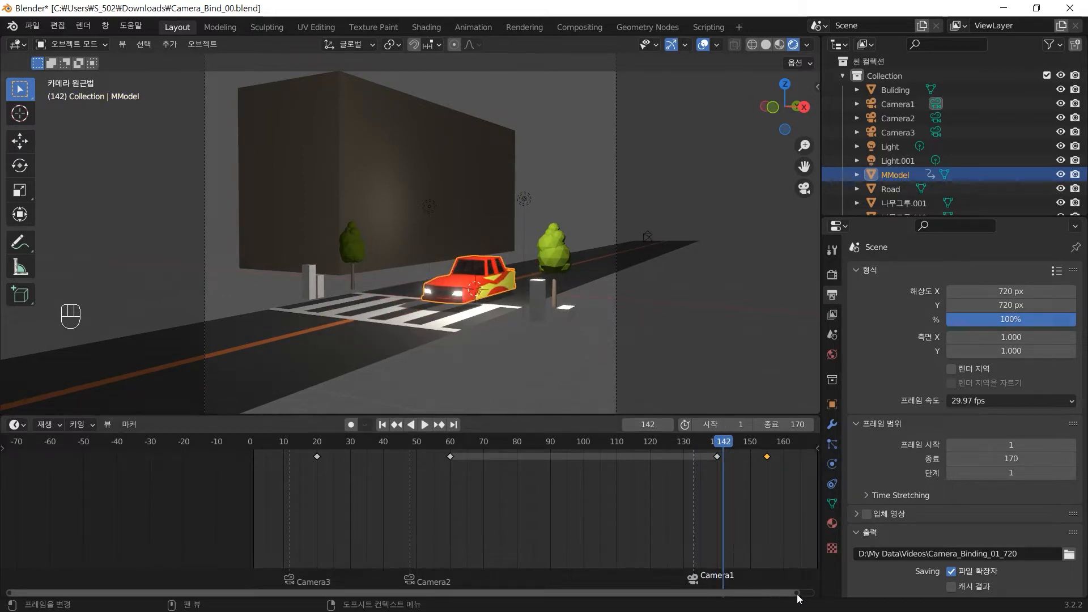
pyautogui.moveTo(796, 592); pyautogui.dragTo(830, 589)
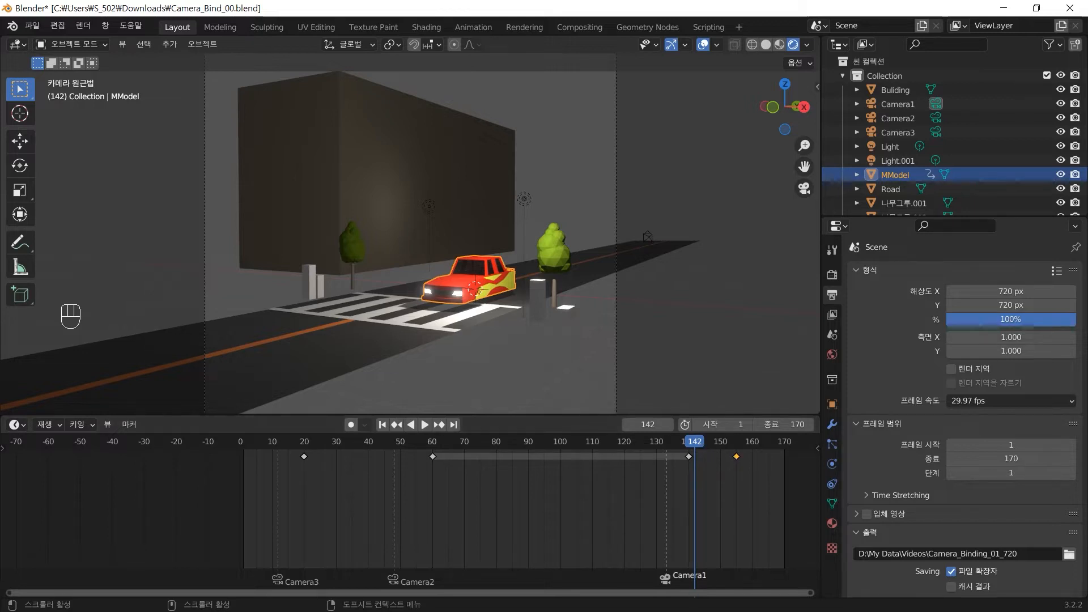
pyautogui.click(809, 596)
# - Move the car's last keyframe to frame 150 and play back the animation from frame 7
pyautogui.moveTo(699, 448); pyautogui.dragTo(694, 448)
pyautogui.moveTo(737, 457)
pyautogui.mouseDown()
pyautogui.moveTo(748, 456)
pyautogui.moveTo(644, 443)
pyautogui.moveTo(680, 445)
pyautogui.moveTo(715, 447)
pyautogui.moveTo(264, 440)
pyautogui.mouseUp()
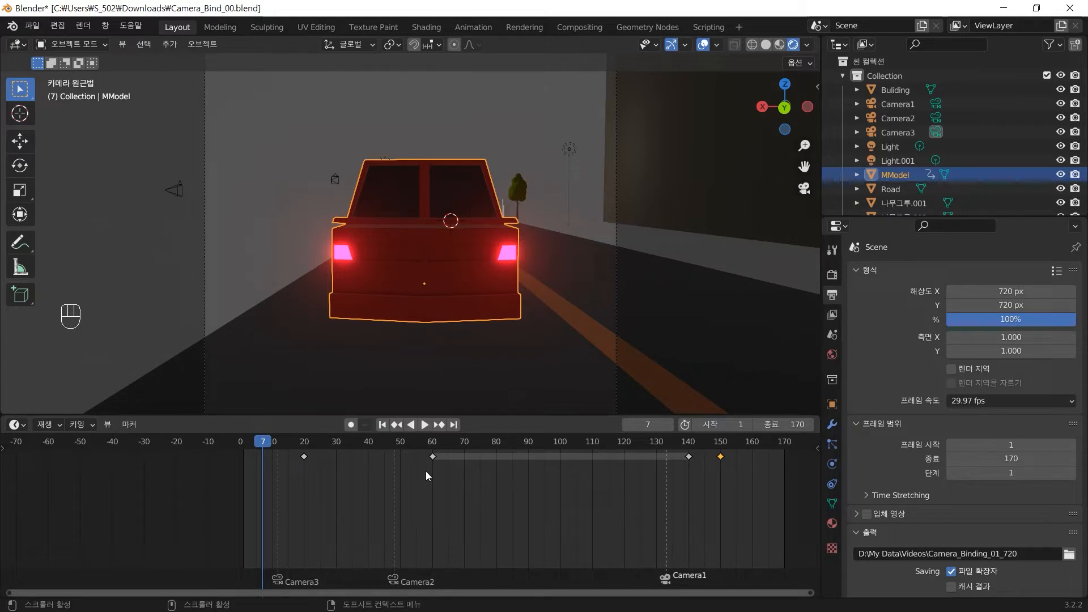
pyautogui.press('space')
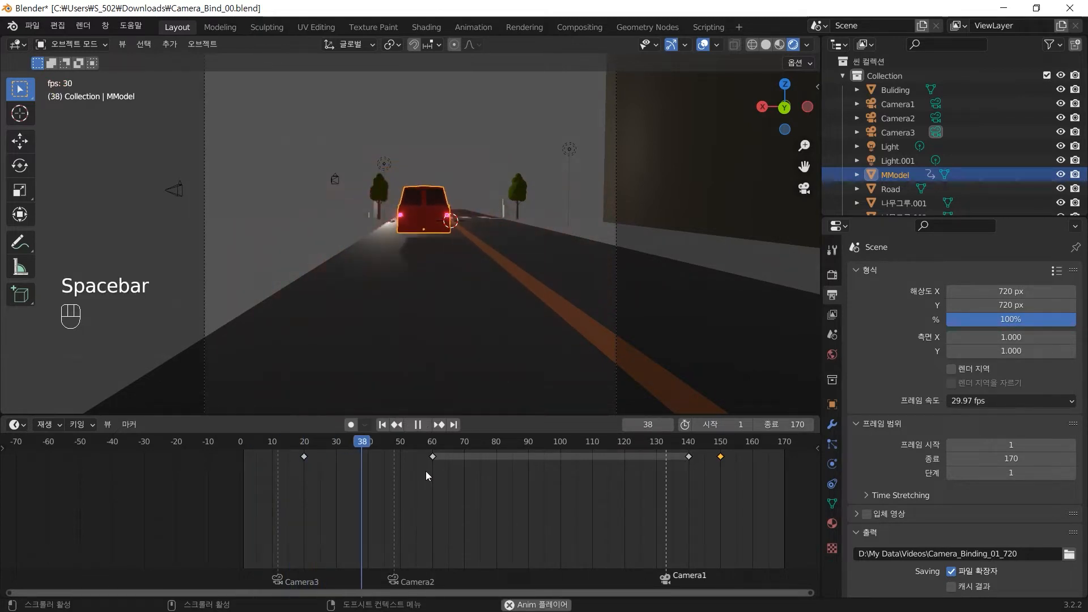
pyautogui.press('space')
# - Deselect the car and save the file
pyautogui.click(243, 222)
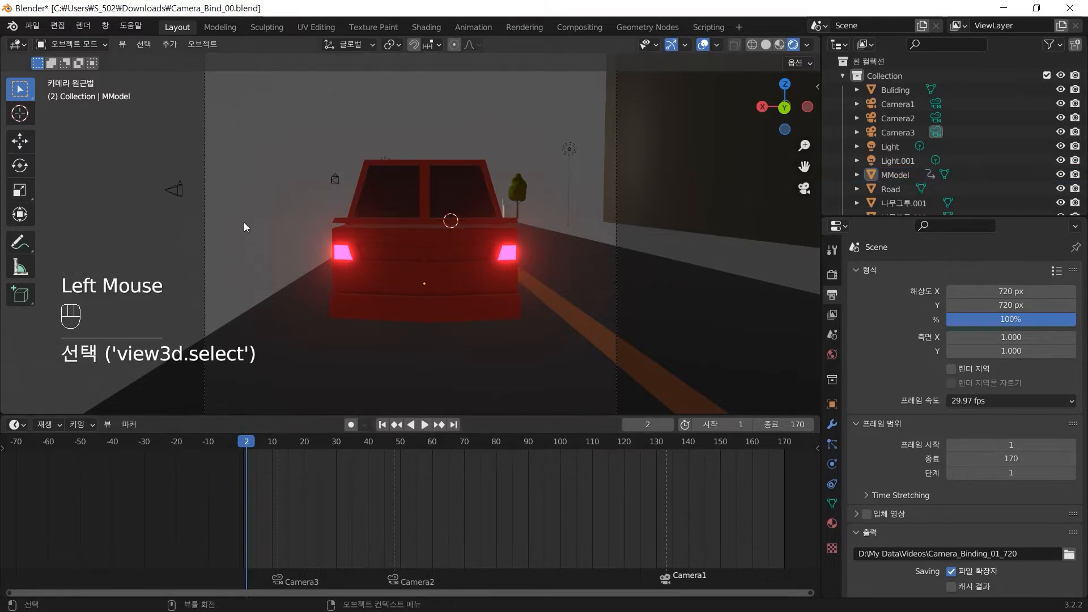
pyautogui.click(281, 241)
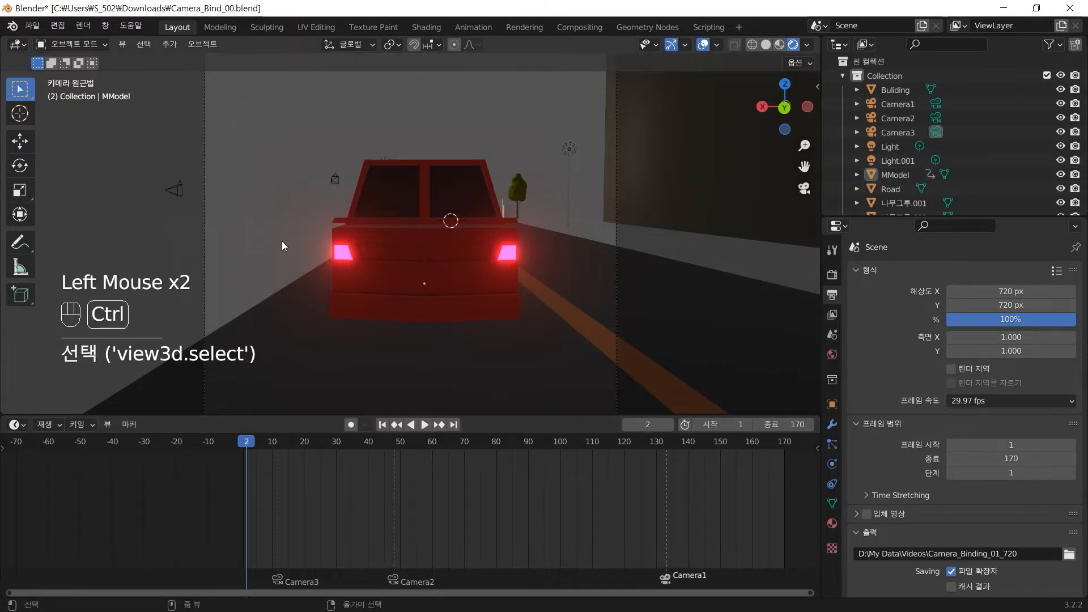
pyautogui.hotkey('ctrl', 's')
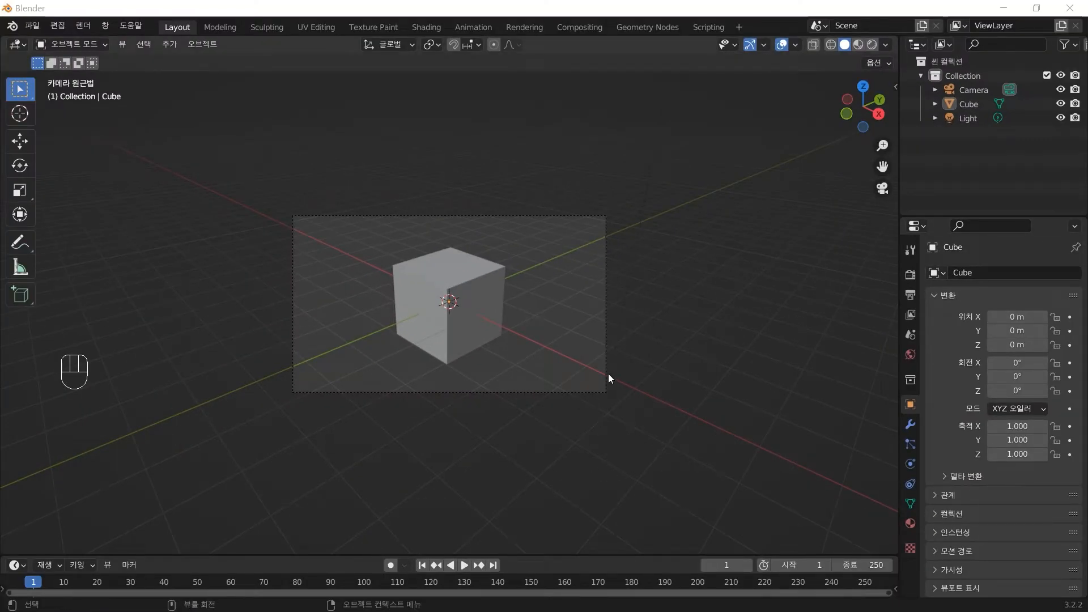
# - Show the default cube scene from the top and select its camera
pyautogui.click(626, 338)
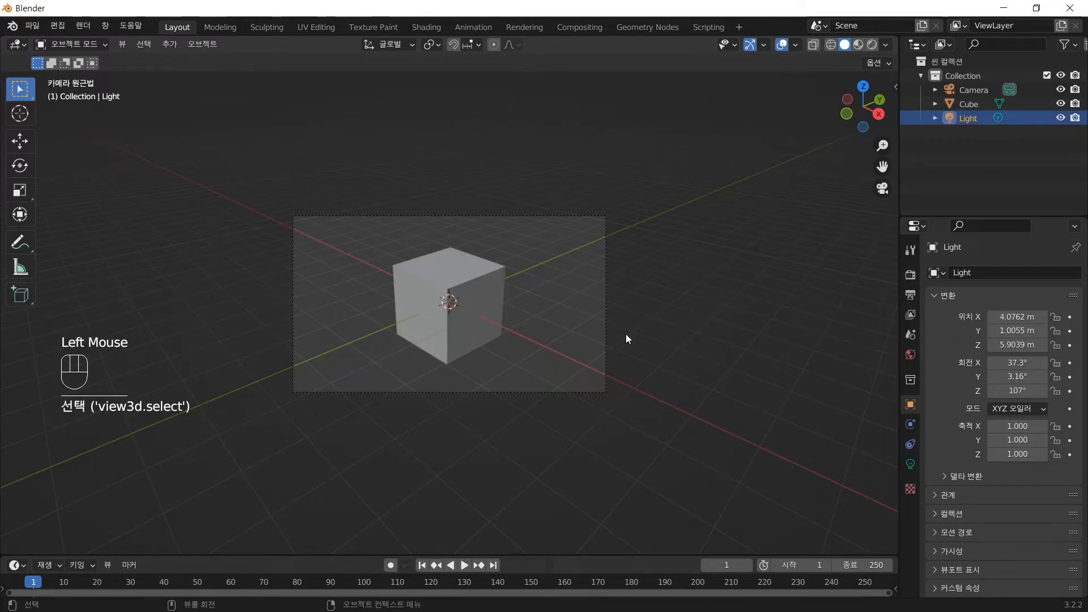
pyautogui.press('KP_7')
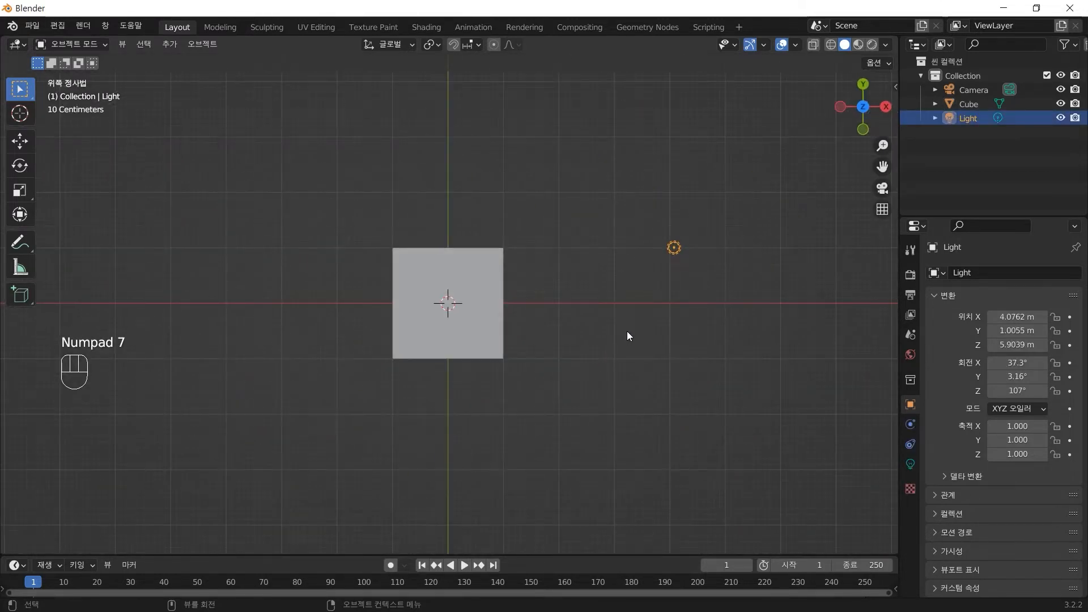
pyautogui.scroll(-2, 601, 336)
pyautogui.click(621, 466)
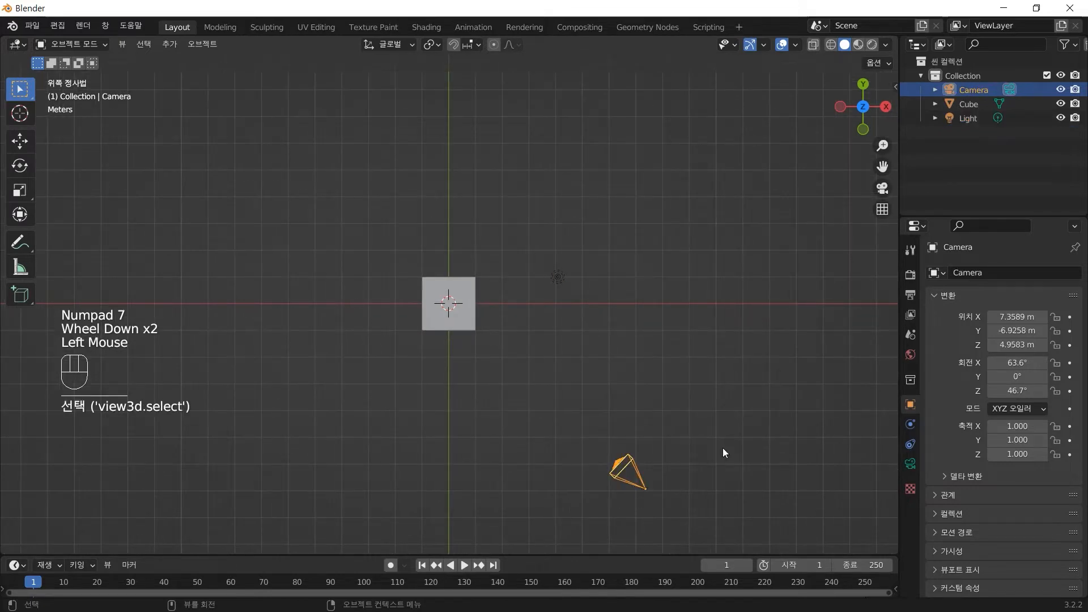
# - Move the cube in top view to about X -5.3 m, Y 0.27 m and deselect it
pyautogui.press('KP_0')
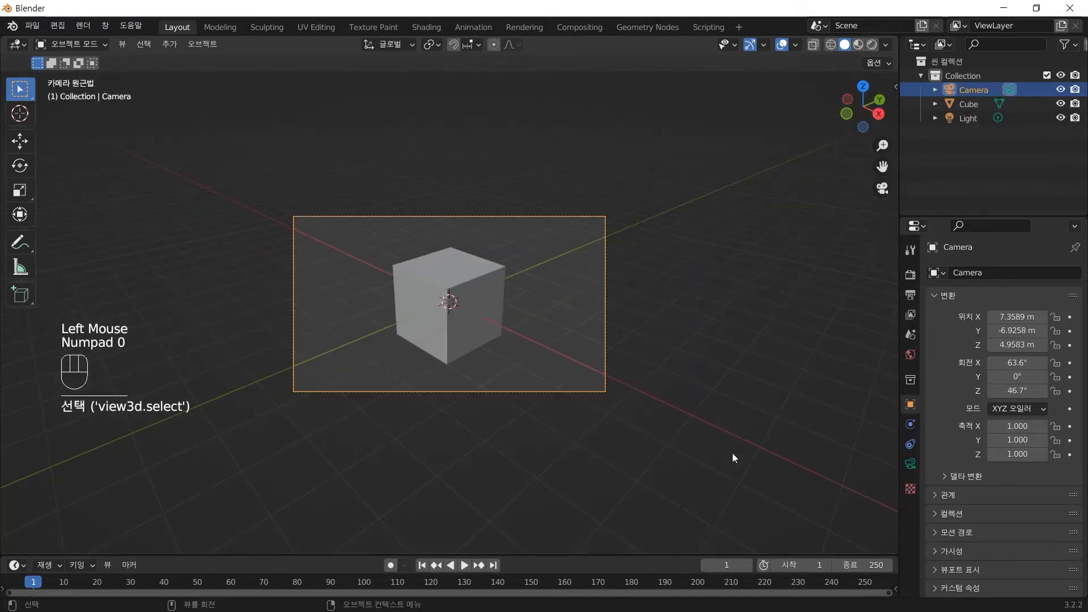
pyautogui.scroll(-4, 453, 301)
pyautogui.click(463, 303)
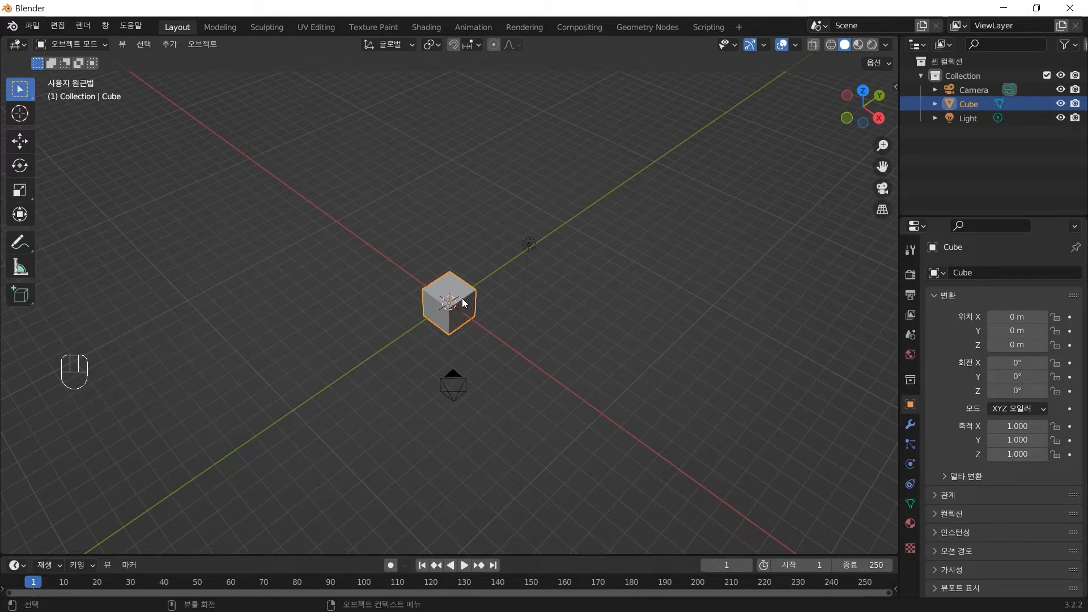
pyautogui.press('KP_7')
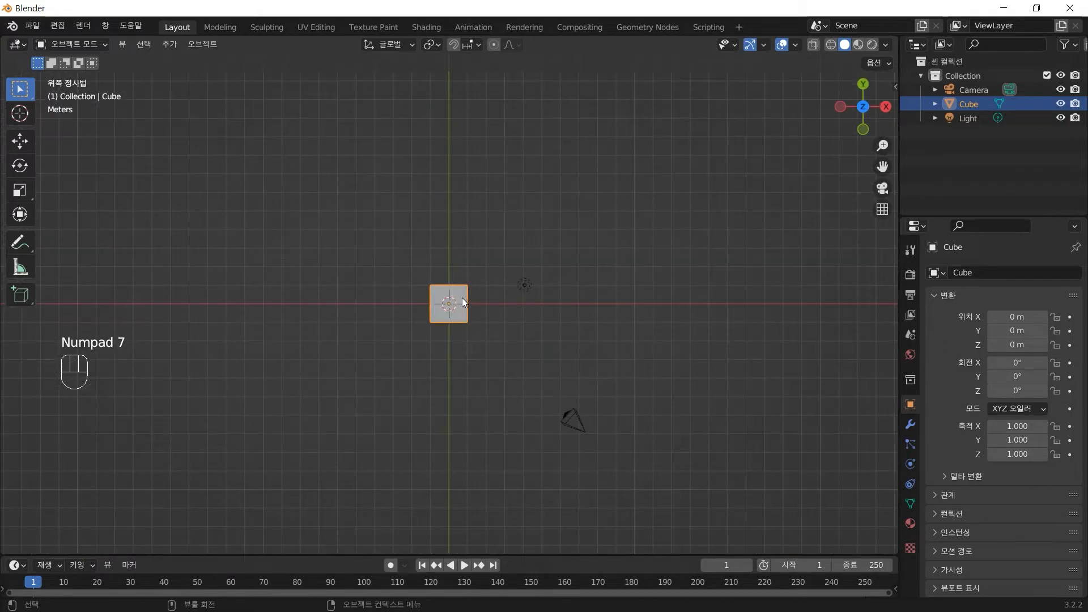
pyautogui.press('g')
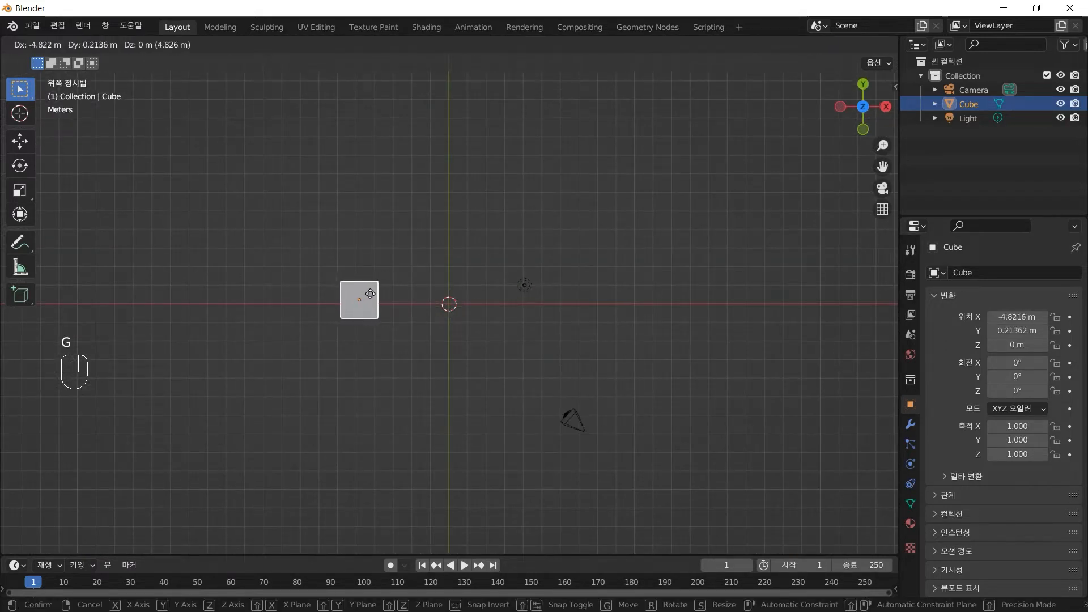
pyautogui.click(360, 293)
pyautogui.click(435, 236)
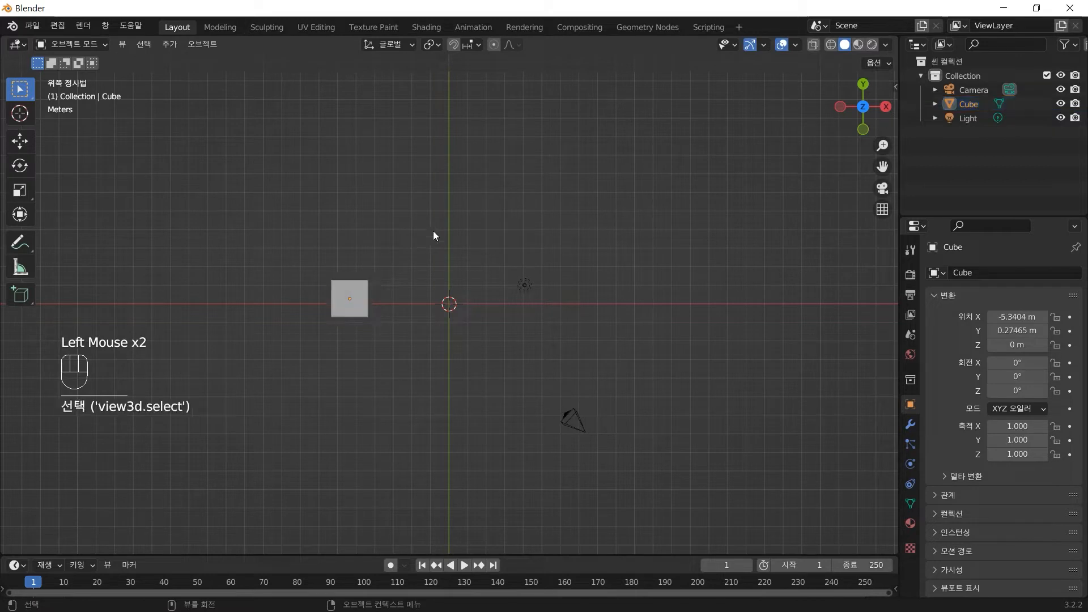
# - Add a monkey mesh at the world origin and inspect it from the front and in perspective
pyautogui.press('shift')
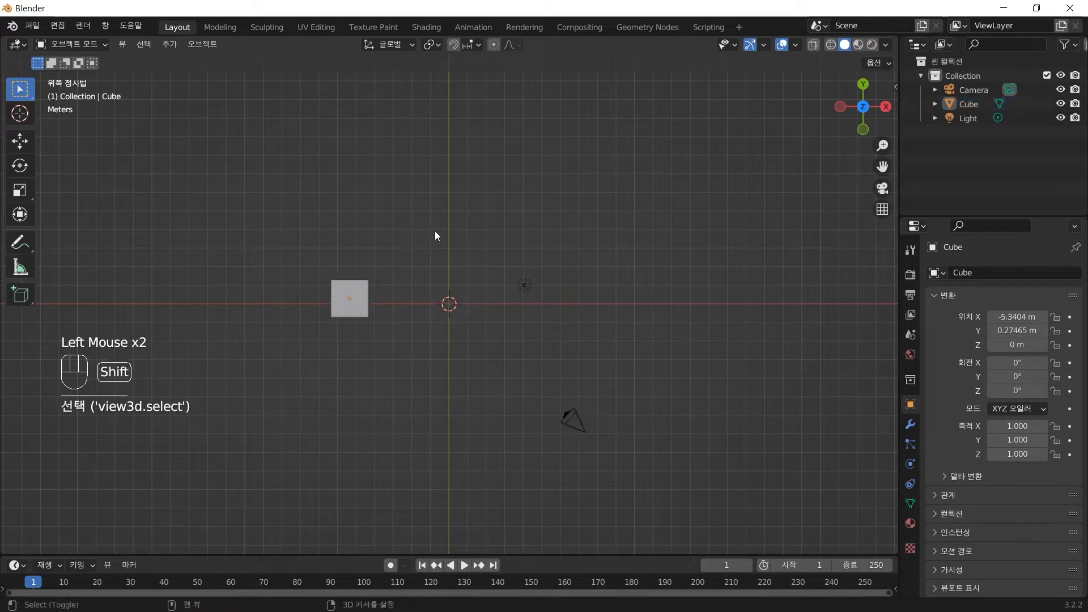
pyautogui.click(170, 44)
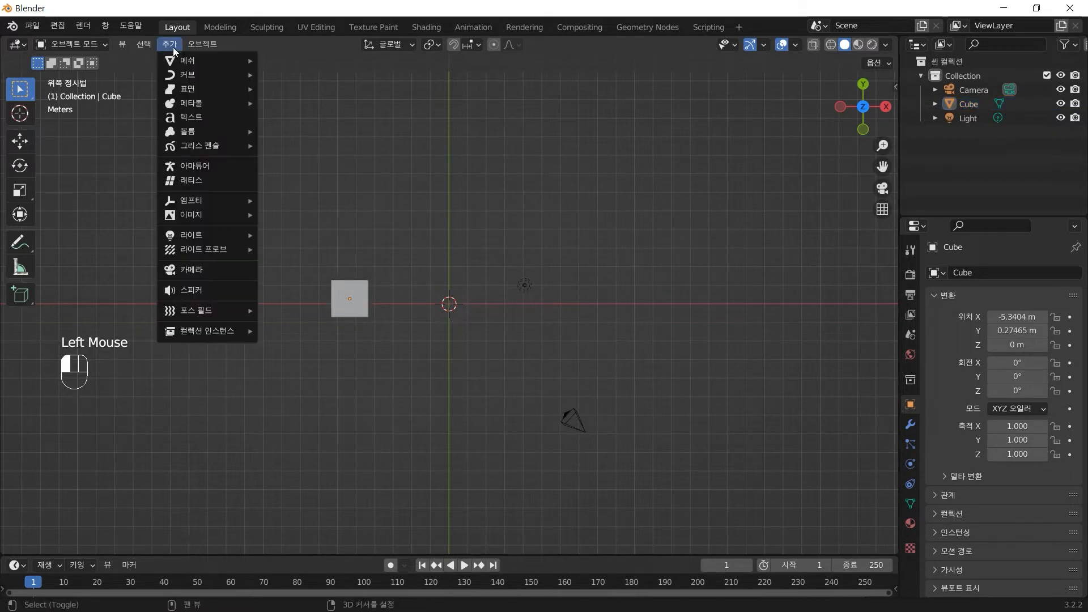
pyautogui.moveTo(184, 60)
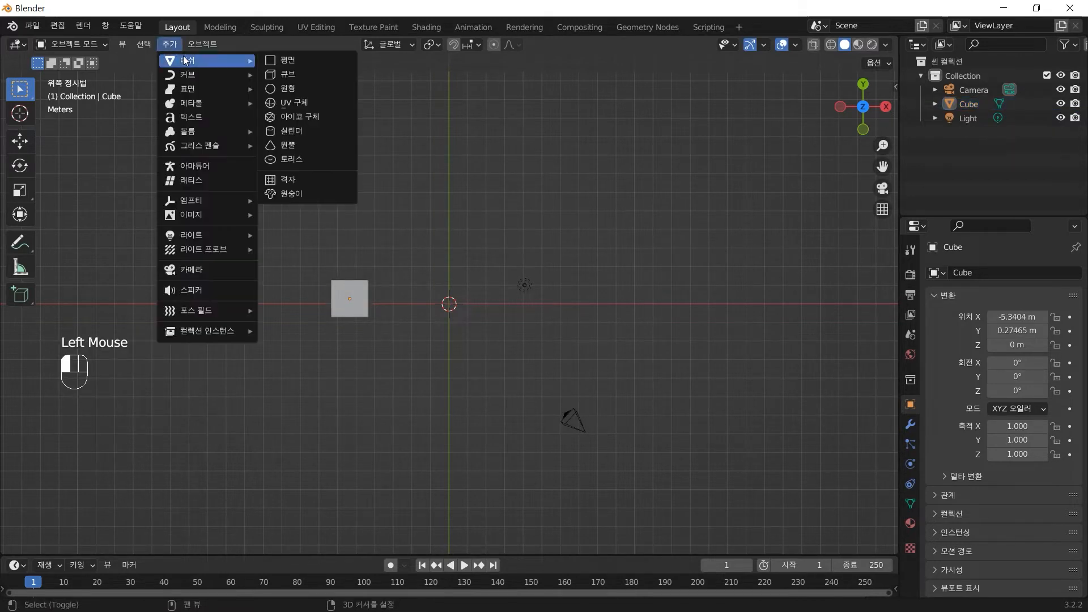
pyautogui.click(324, 200)
pyautogui.moveTo(474, 352); pyautogui.dragTo(400, 240, button='middle')
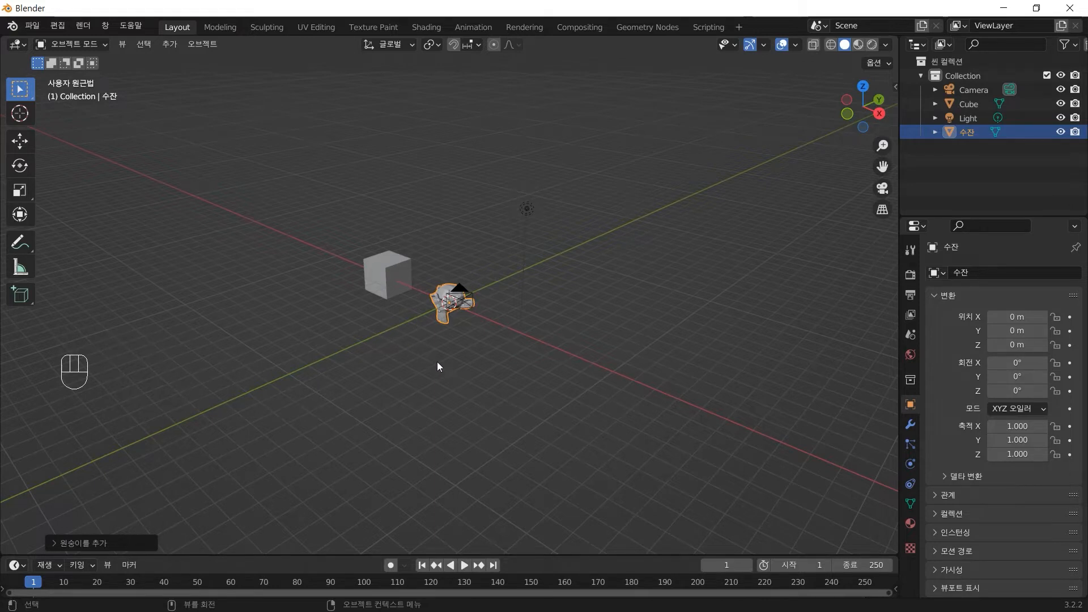
pyautogui.press('KP_1')
pyautogui.scroll(3, 456, 365)
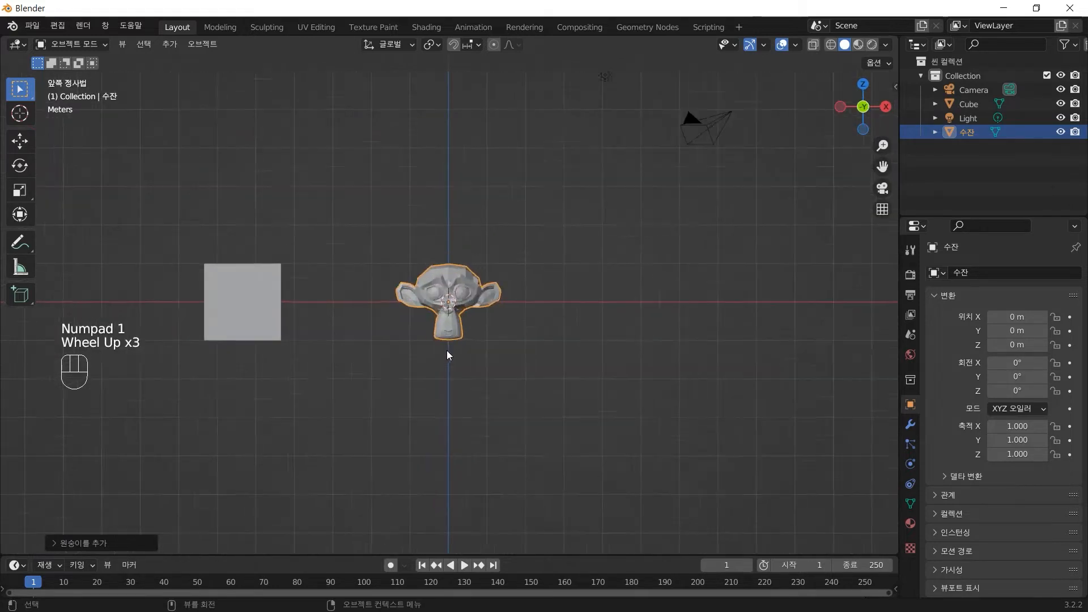
pyautogui.scroll(1, 447, 340)
pyautogui.moveTo(486, 371); pyautogui.dragTo(416, 411, button='middle')
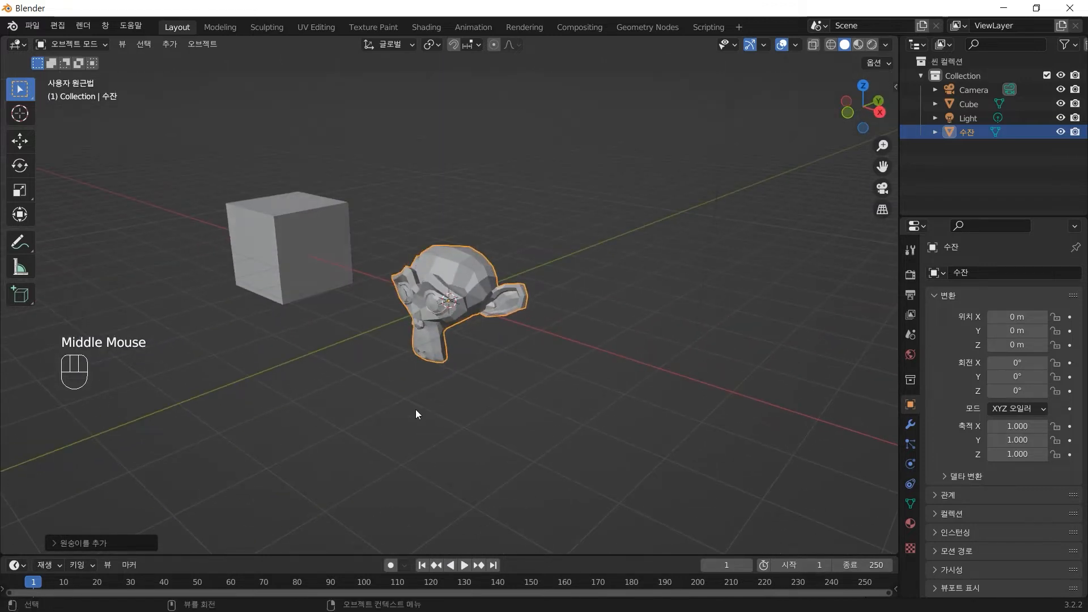
pyautogui.scroll(-2, 420, 389)
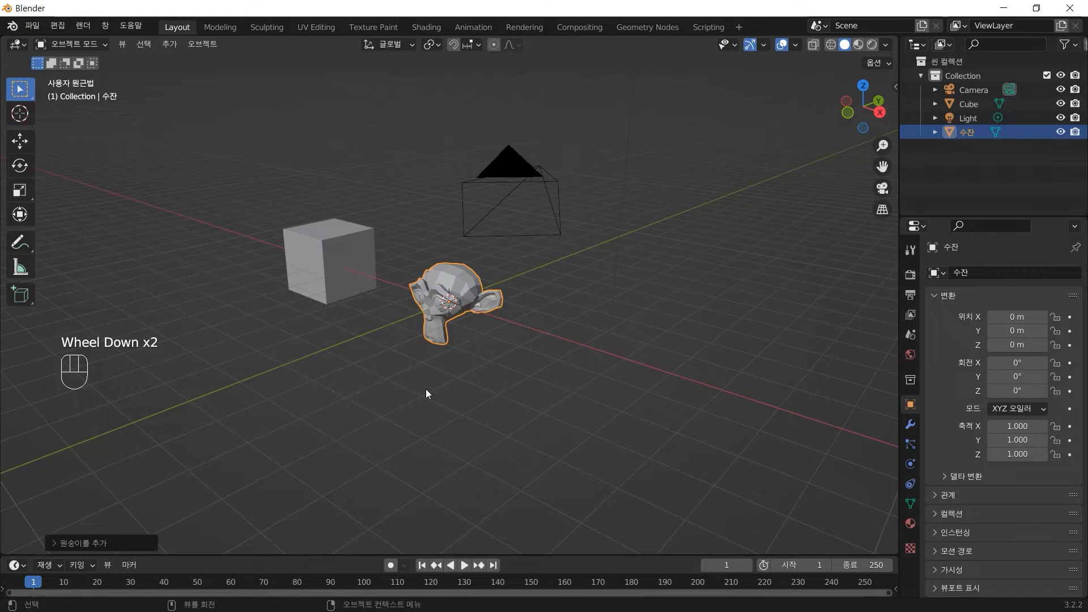
# - Show the scene from the top with the monkey selected and enlarge the timeline area
pyautogui.press('KP_7')
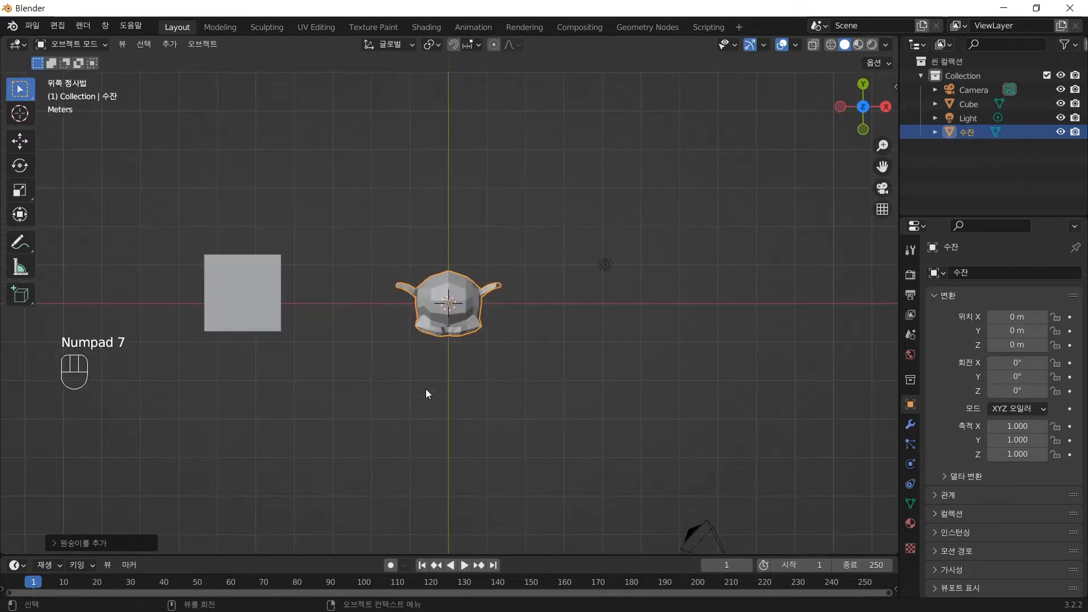
pyautogui.click(477, 287)
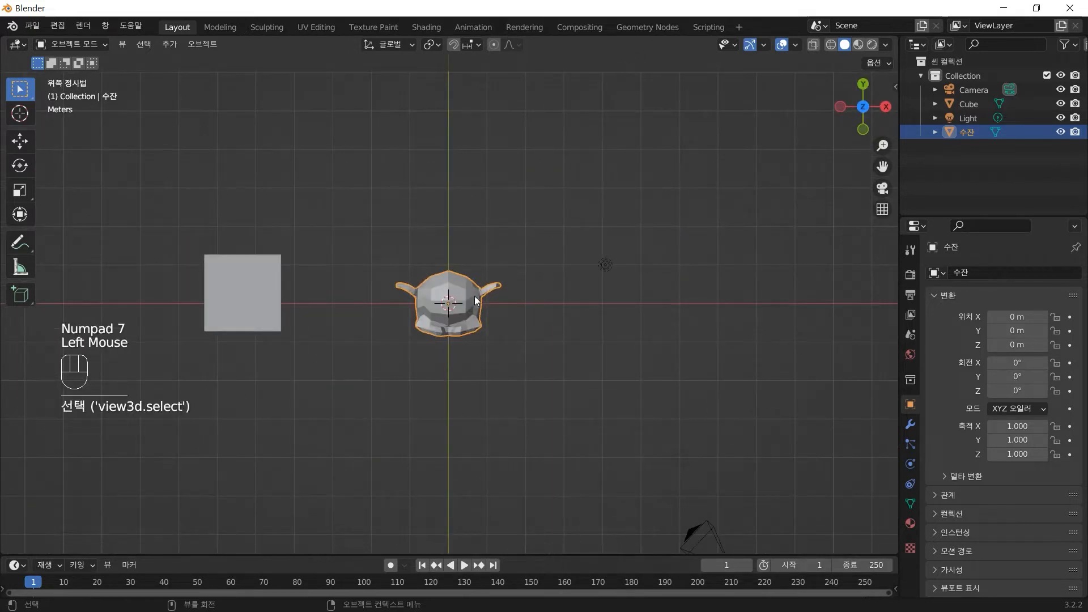
pyautogui.moveTo(346, 556); pyautogui.dragTo(343, 413)
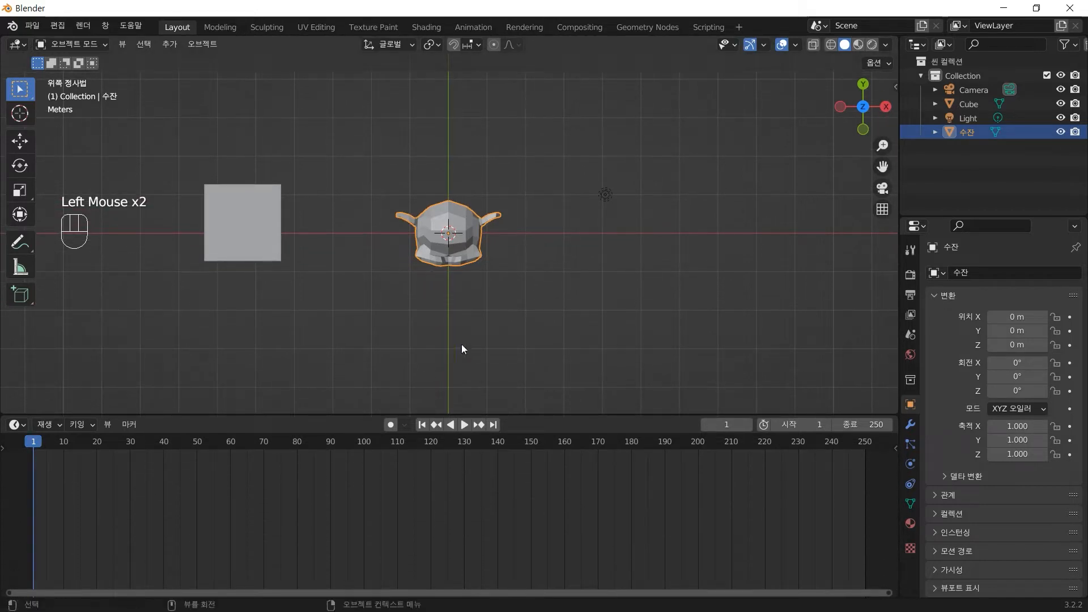
pyautogui.click(478, 285)
pyautogui.click(470, 256)
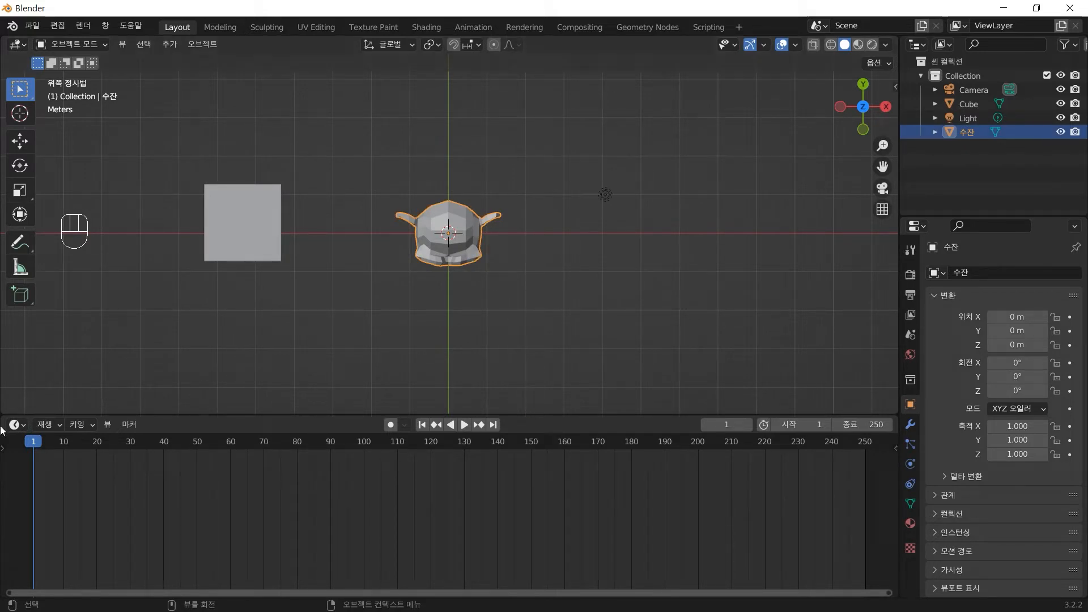
# - Set the current frame to 70, keeping the monkey selected and making the timeline area slightly shorter
pyautogui.moveTo(35, 451)
pyautogui.mouseDown()
pyautogui.moveTo(252, 465)
pyautogui.moveTo(50, 462)
pyautogui.mouseUp()
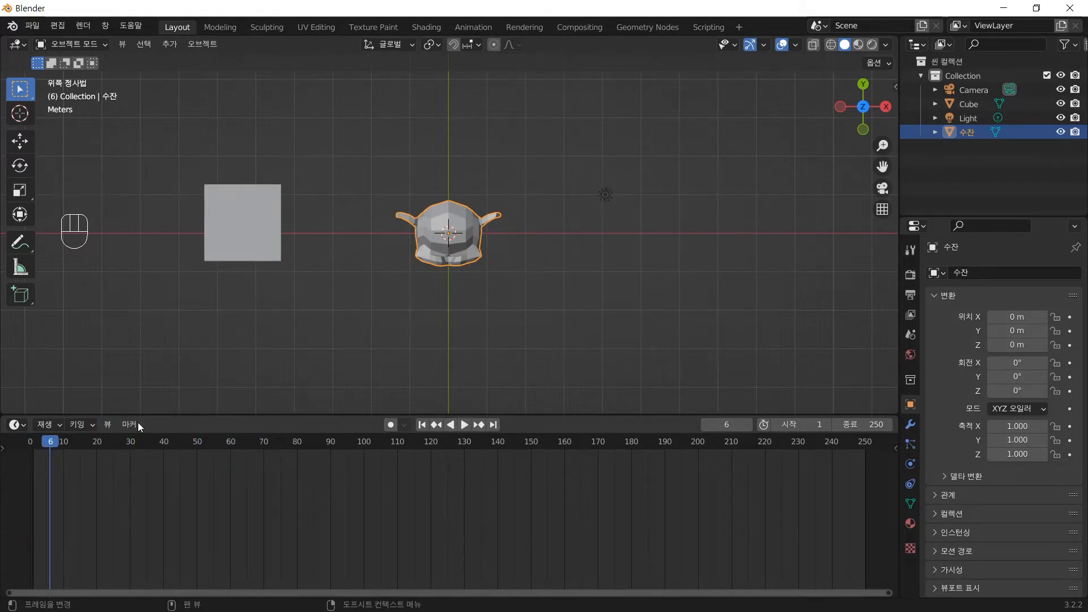
pyautogui.moveTo(188, 414); pyautogui.dragTo(230, 495)
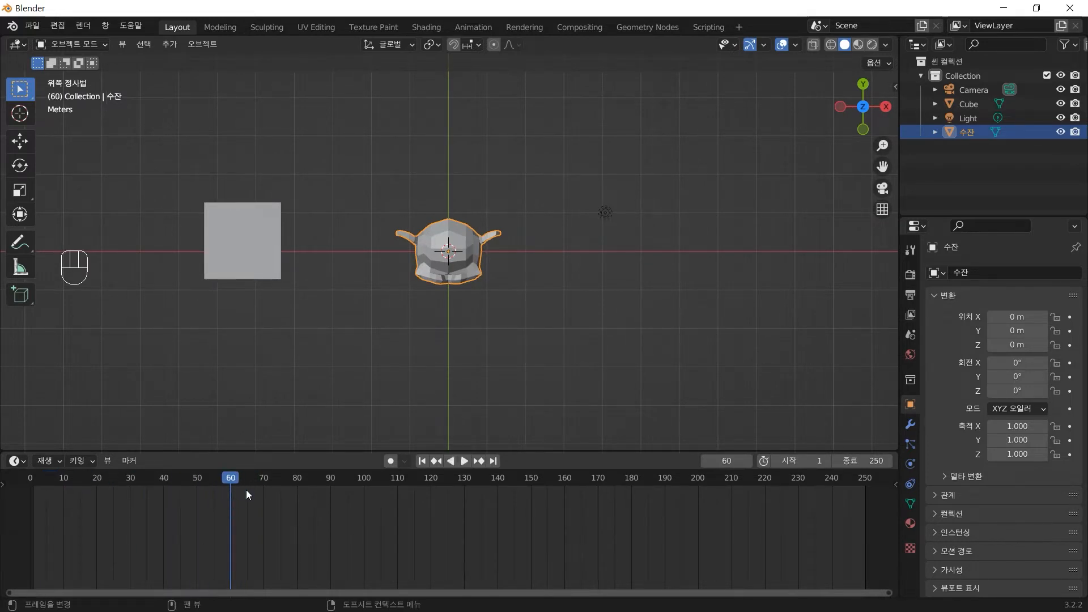
pyautogui.click(723, 459)
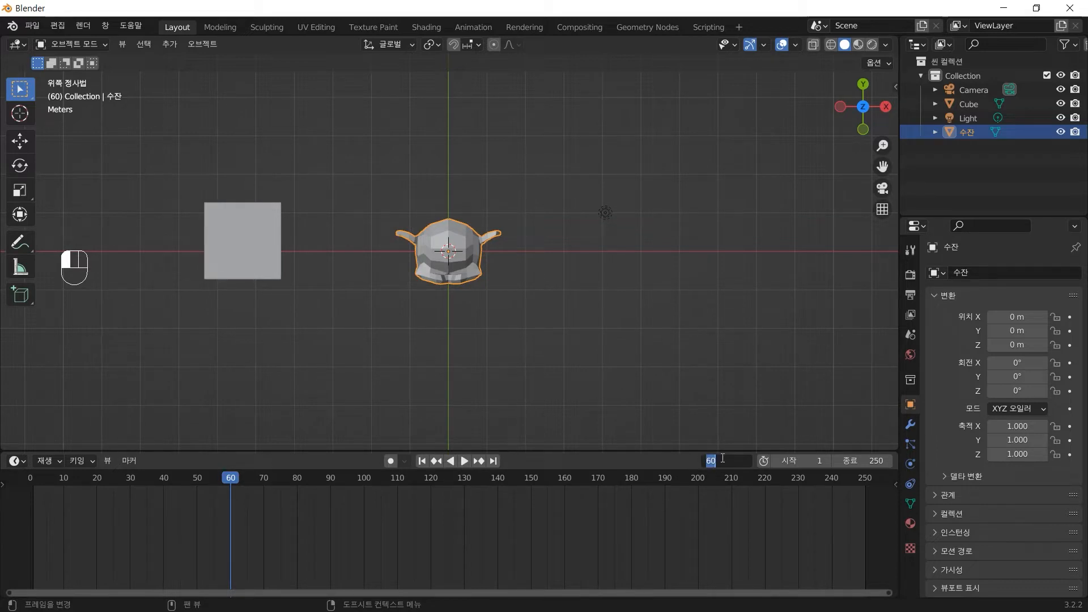
pyautogui.write('70')
pyautogui.press('Return')
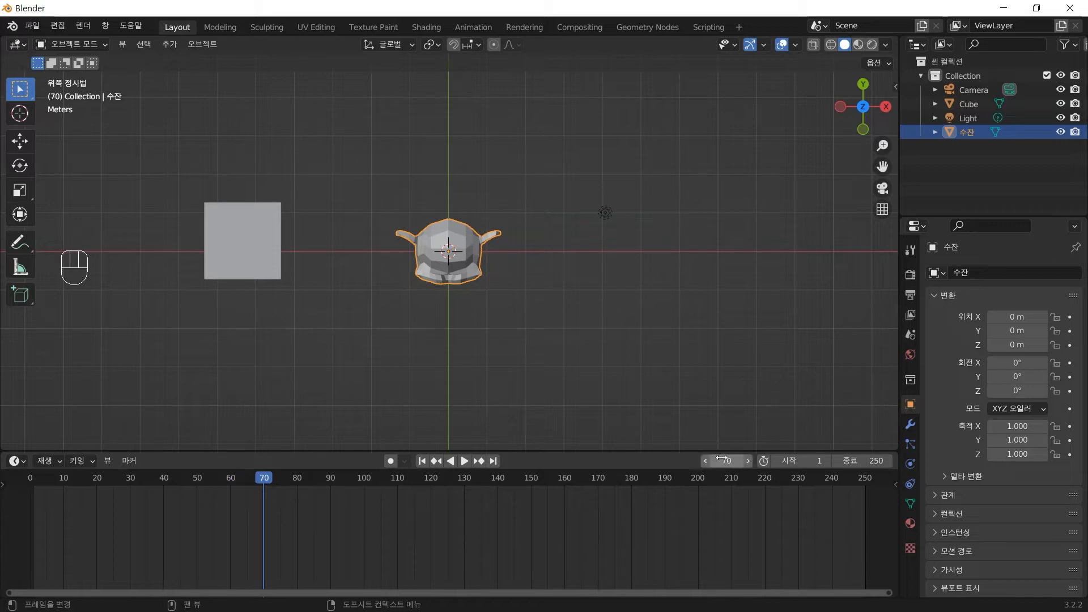
pyautogui.click(468, 274)
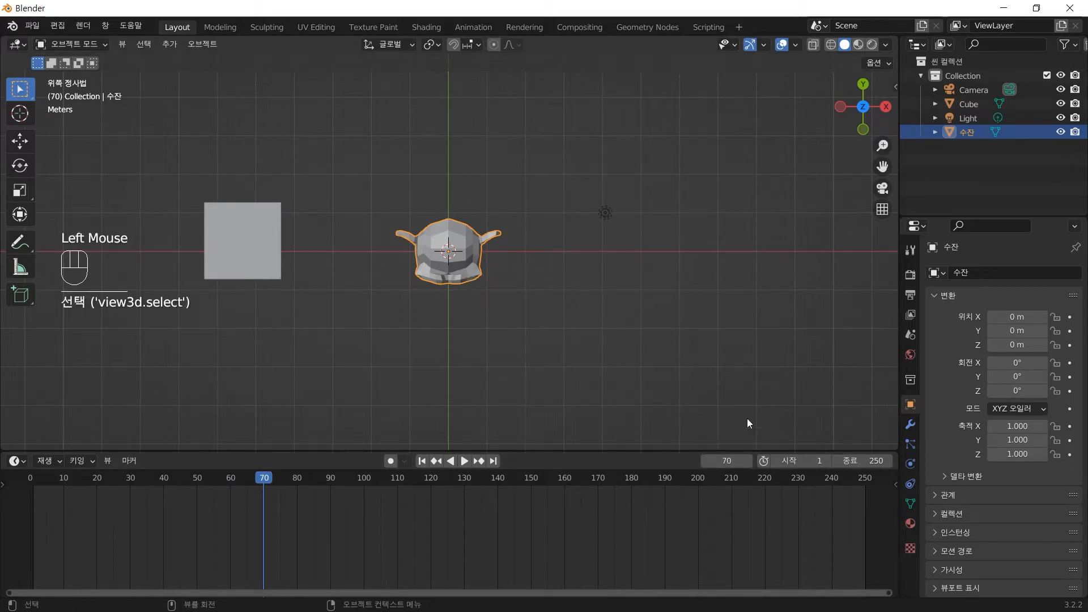
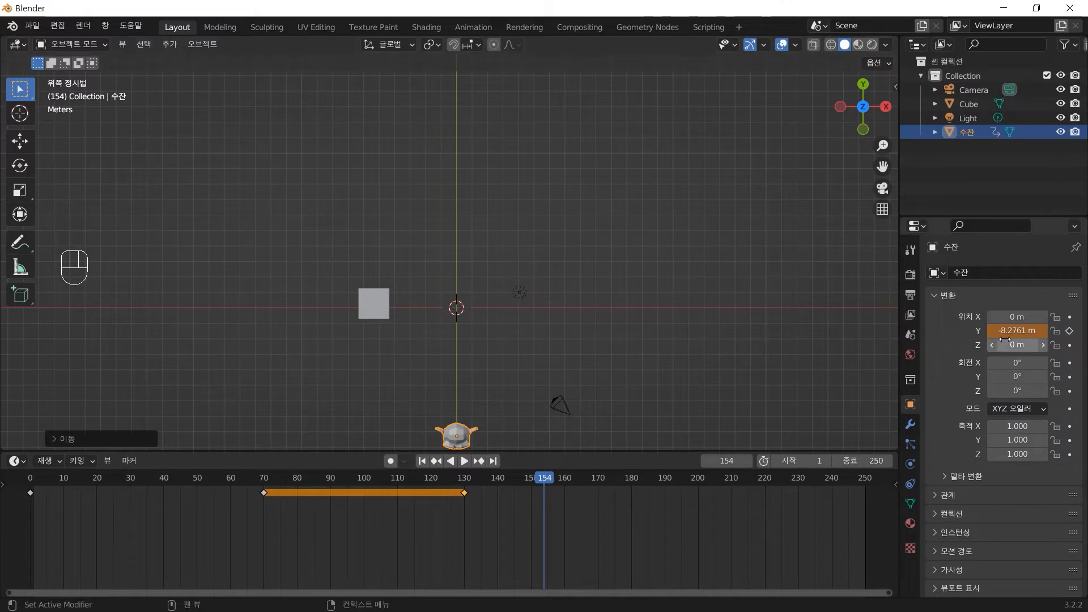
# - Insert a keyframe on the monkey's Y location at frame 154 and deselect the monkey
pyautogui.click(1070, 331)
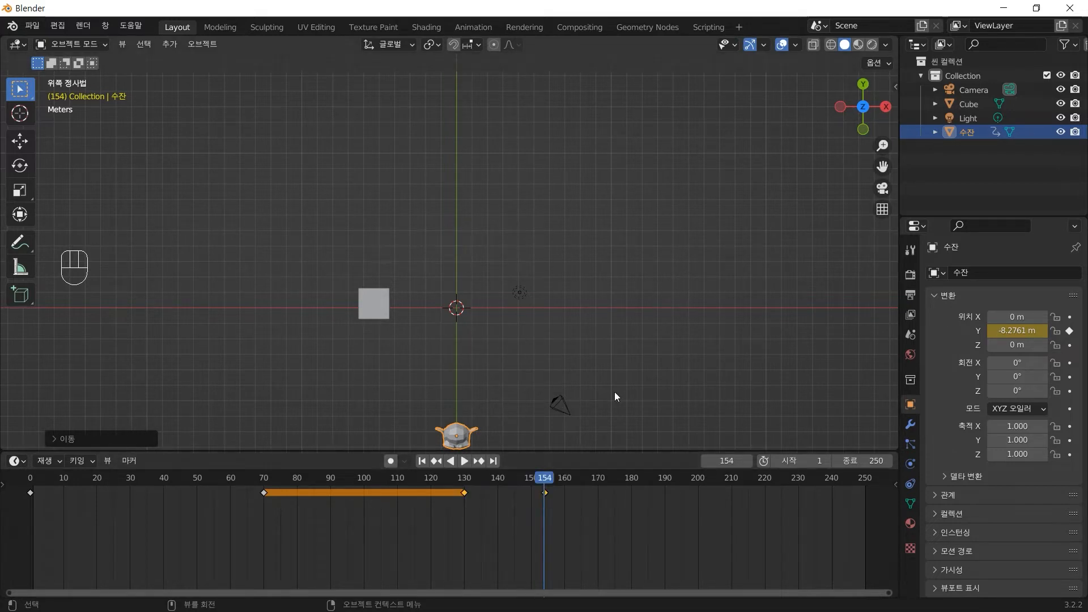
pyautogui.click(648, 391)
pyautogui.click(619, 435)
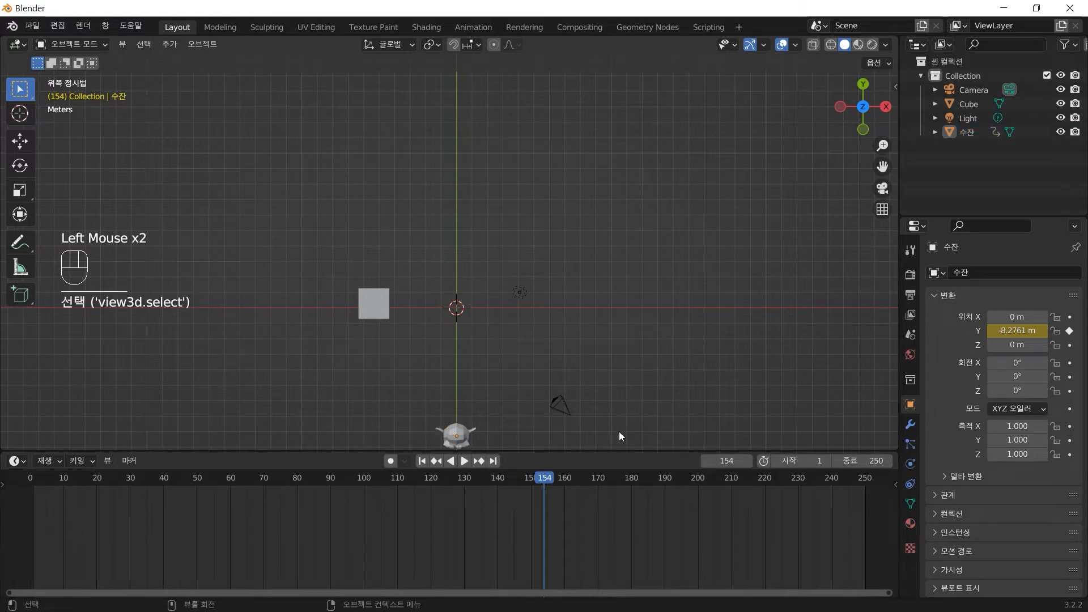
# - Look through the camera and scrub the monkey's animation to frames 82 and 126, selecting the monkey to check its keyframes
pyautogui.press('KP_0')
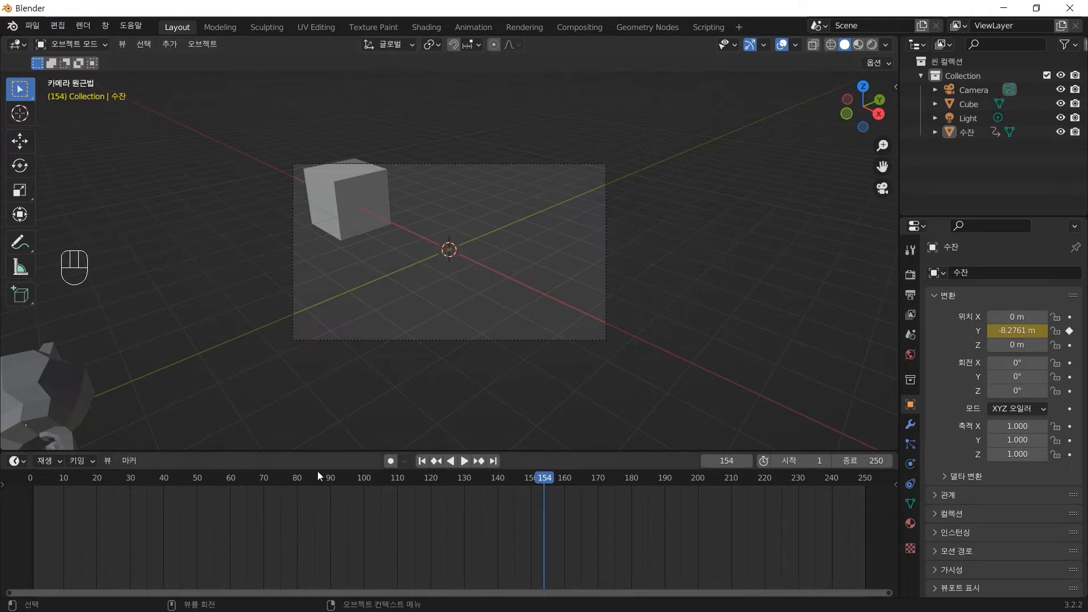
pyautogui.moveTo(543, 477); pyautogui.dragTo(304, 464)
pyautogui.click(445, 228)
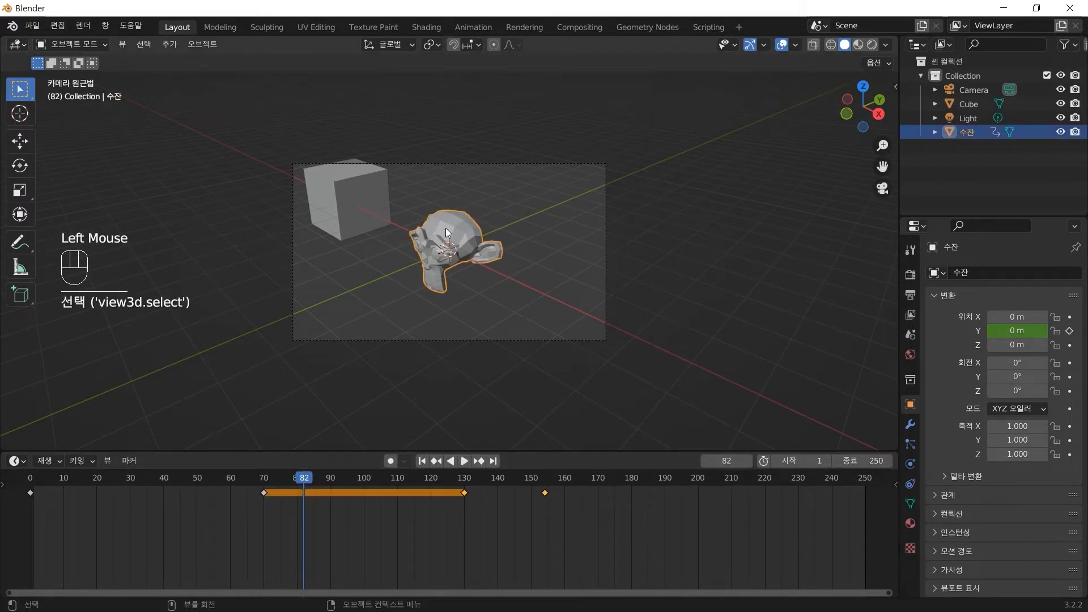
pyautogui.moveTo(306, 475); pyautogui.dragTo(451, 485)
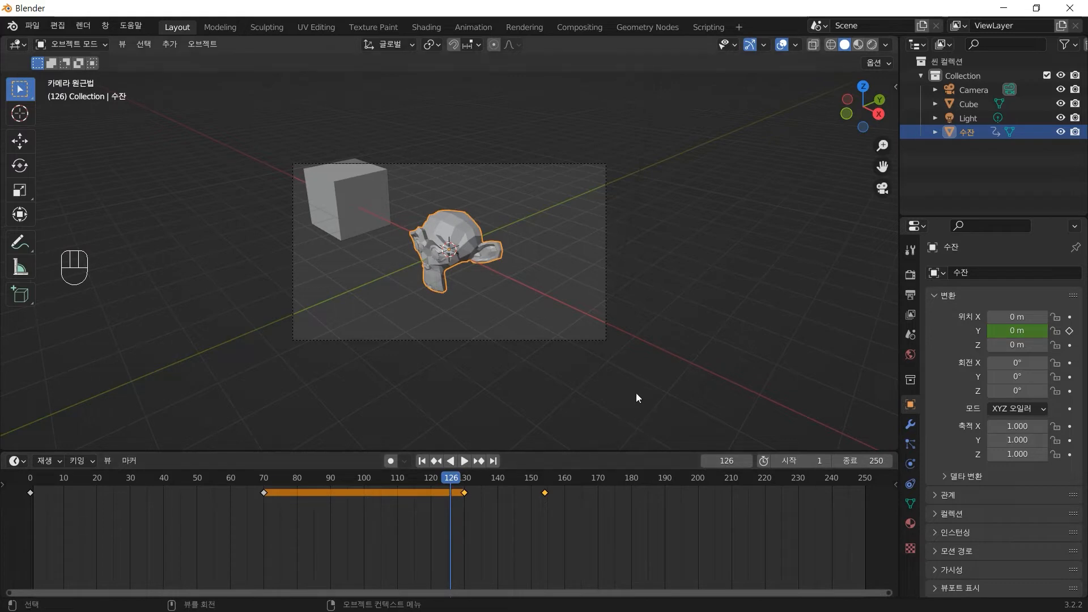
pyautogui.click(794, 256)
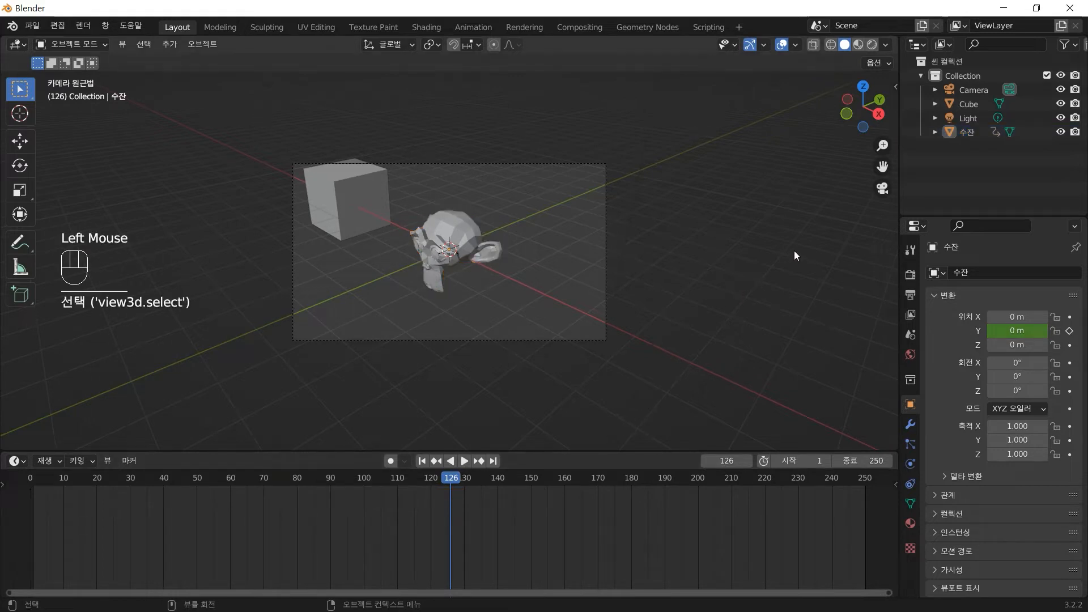
pyautogui.click(703, 304)
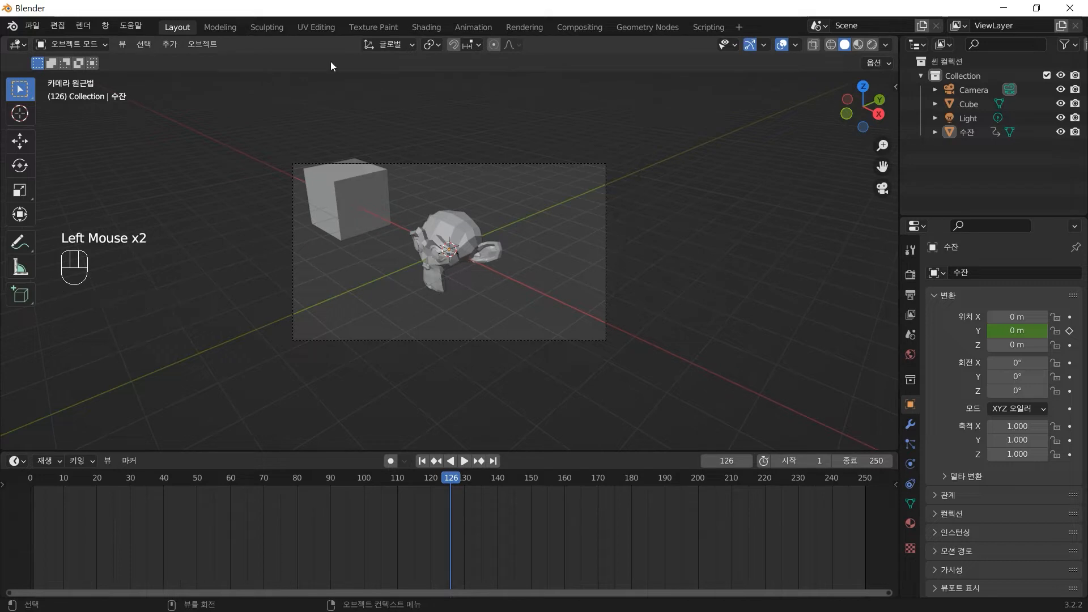
pyautogui.click(705, 239)
pyautogui.click(806, 212)
# - Lock the camera to the view, reframe it as a lower, wider shot of the cube and the monkey's path, and unlock it
pyautogui.click(895, 86)
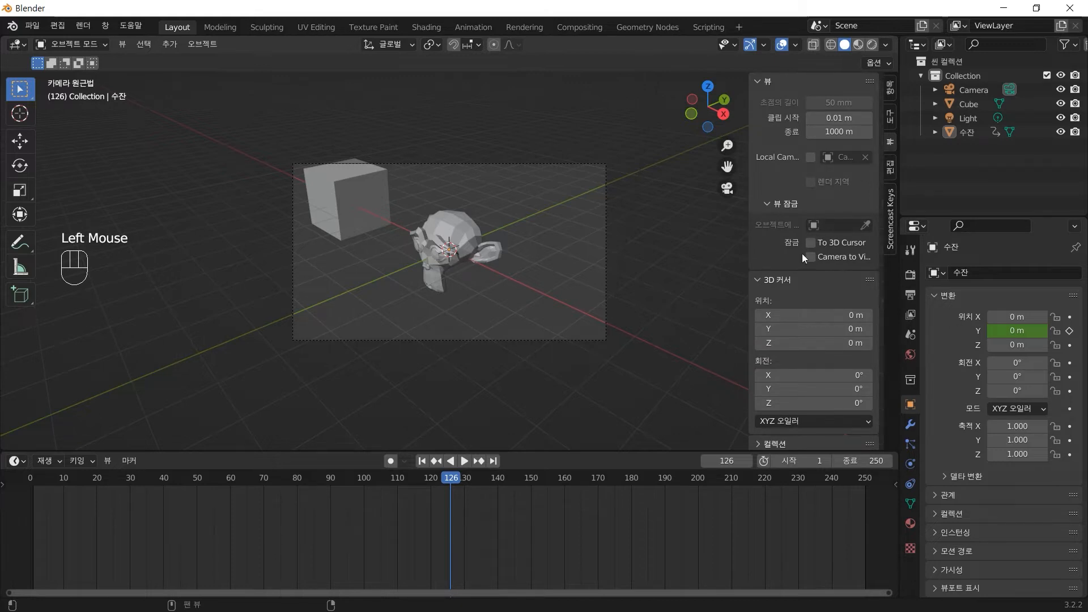
pyautogui.moveTo(747, 254); pyautogui.dragTo(704, 254)
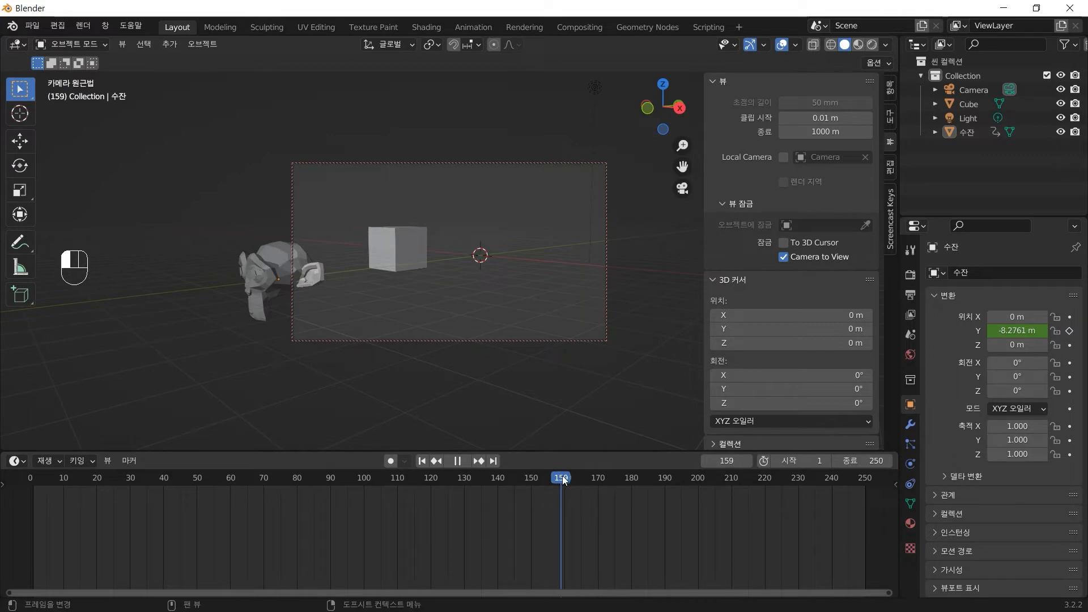
pyautogui.moveTo(564, 480); pyautogui.dragTo(564, 476)
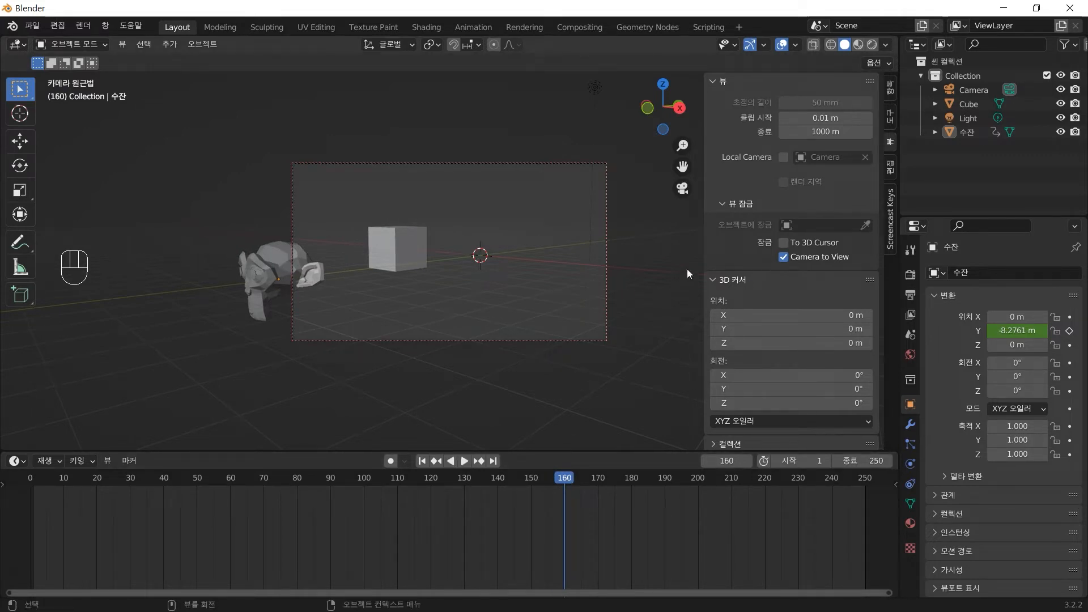
pyautogui.click(784, 258)
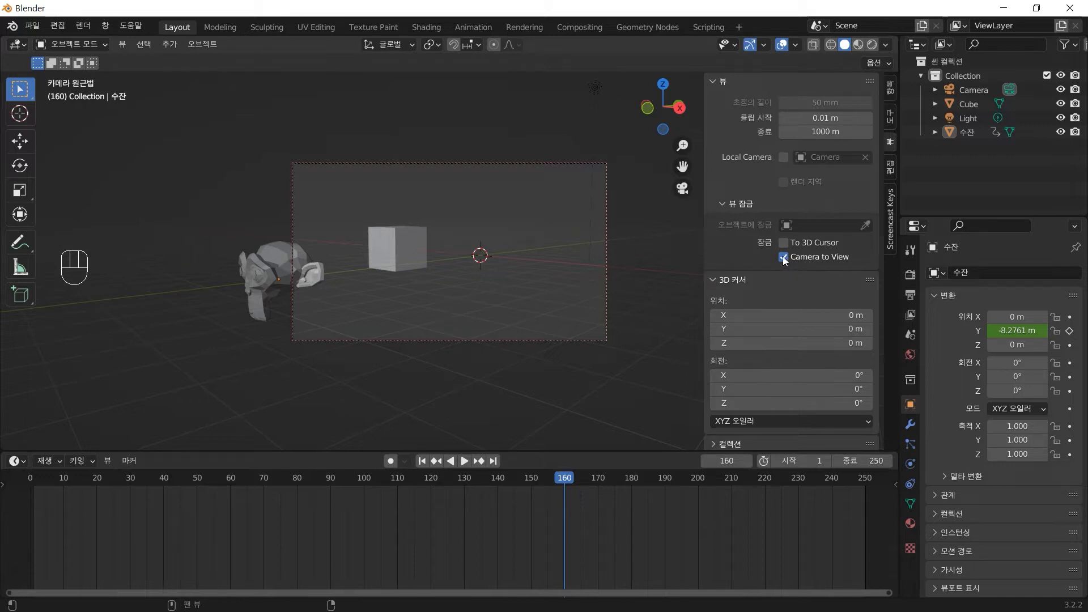
pyautogui.click(534, 380)
# - Scrub the animation back to frame 104 to check the new camera framing
pyautogui.moveTo(552, 473); pyautogui.dragTo(377, 477)
pyautogui.click(462, 391)
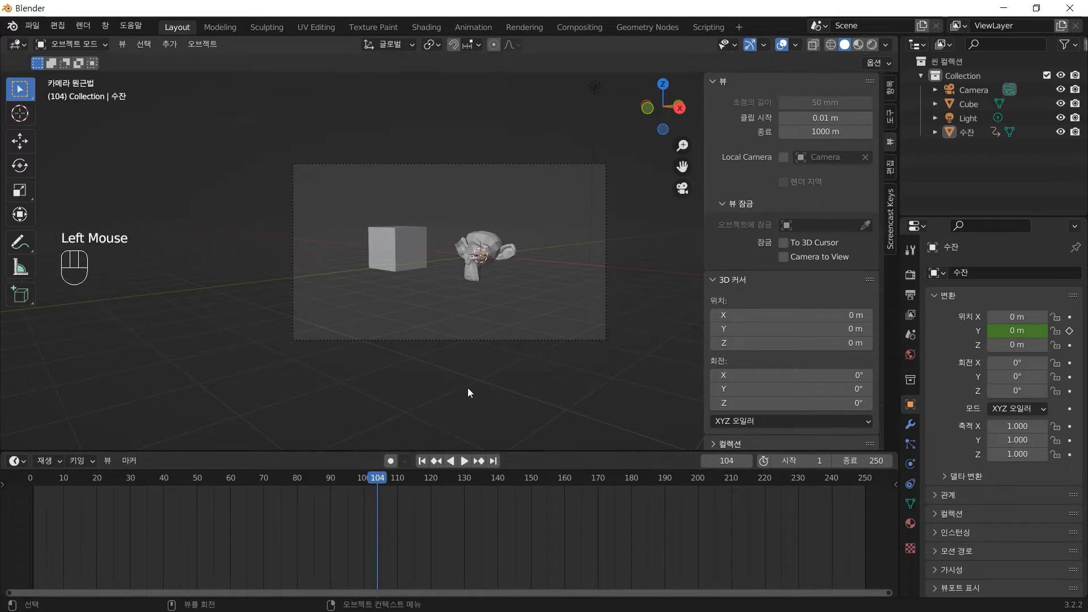
pyautogui.click(526, 397)
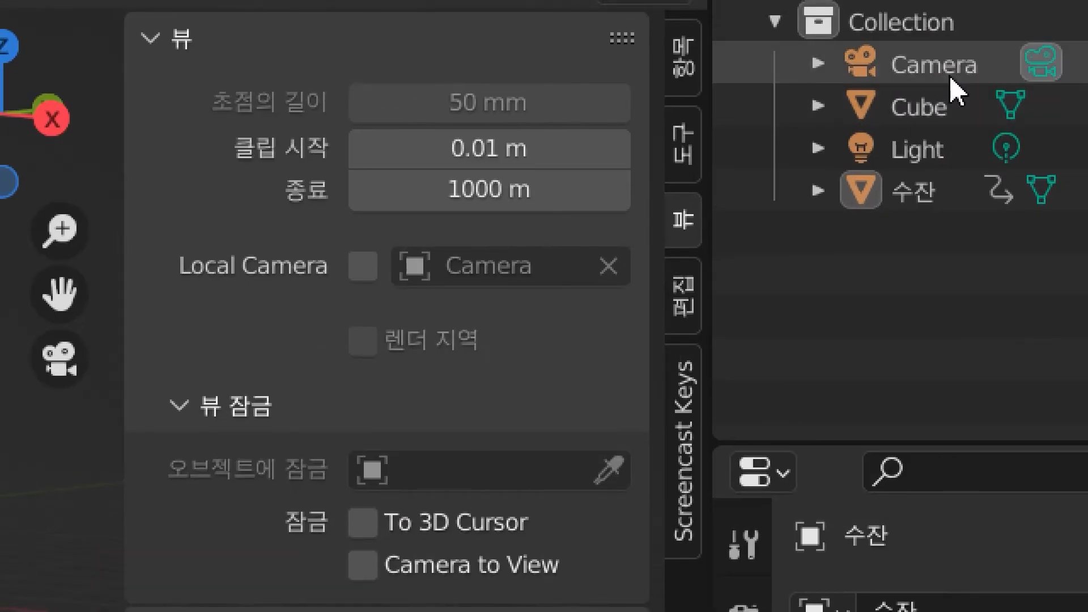
# - Rename the Camera object as Camera1 and deselect it
pyautogui.click(952, 89)
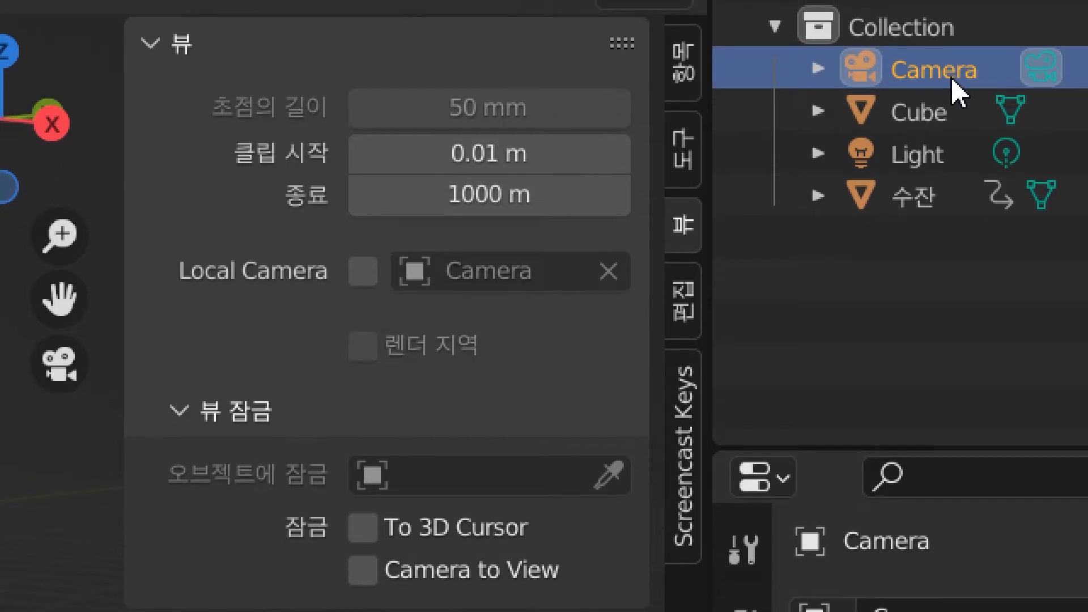
pyautogui.doubleClick(950, 80)
pyautogui.click(965, 77)
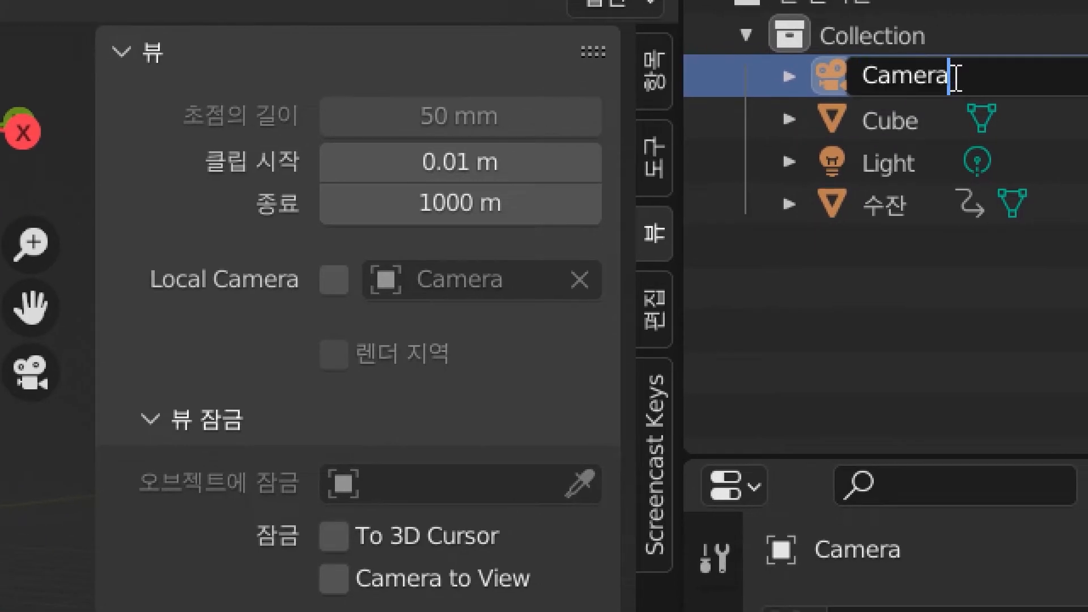
pyautogui.write('1')
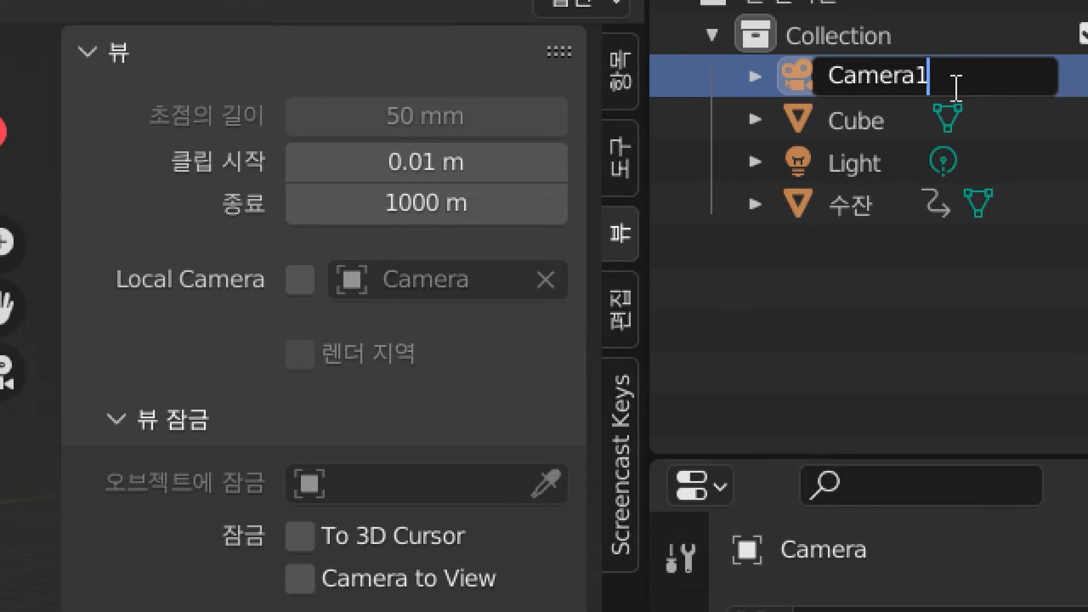
pyautogui.press('Return')
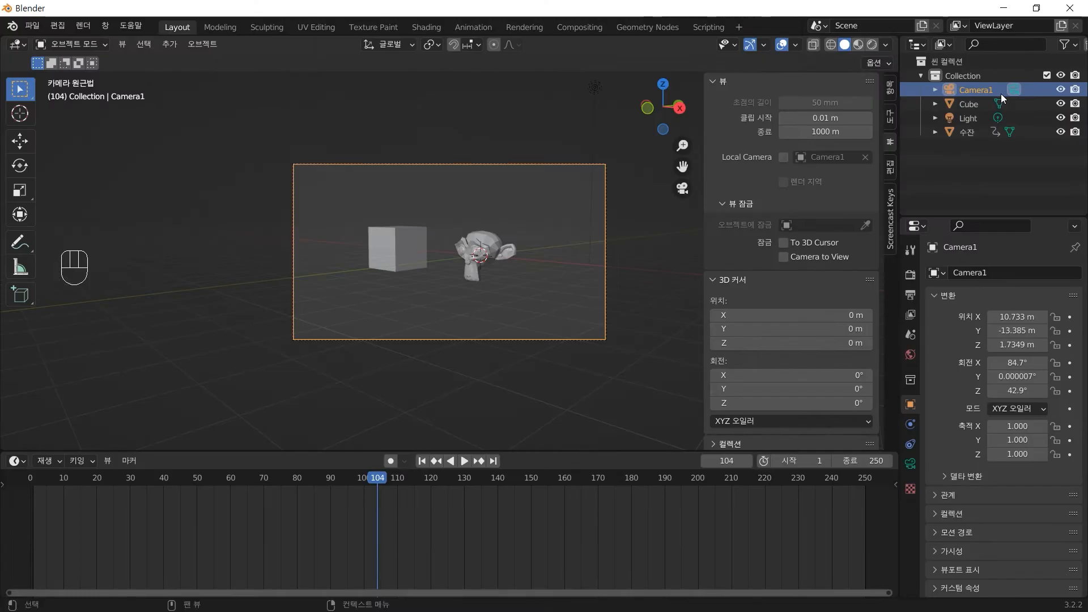
pyautogui.click(603, 380)
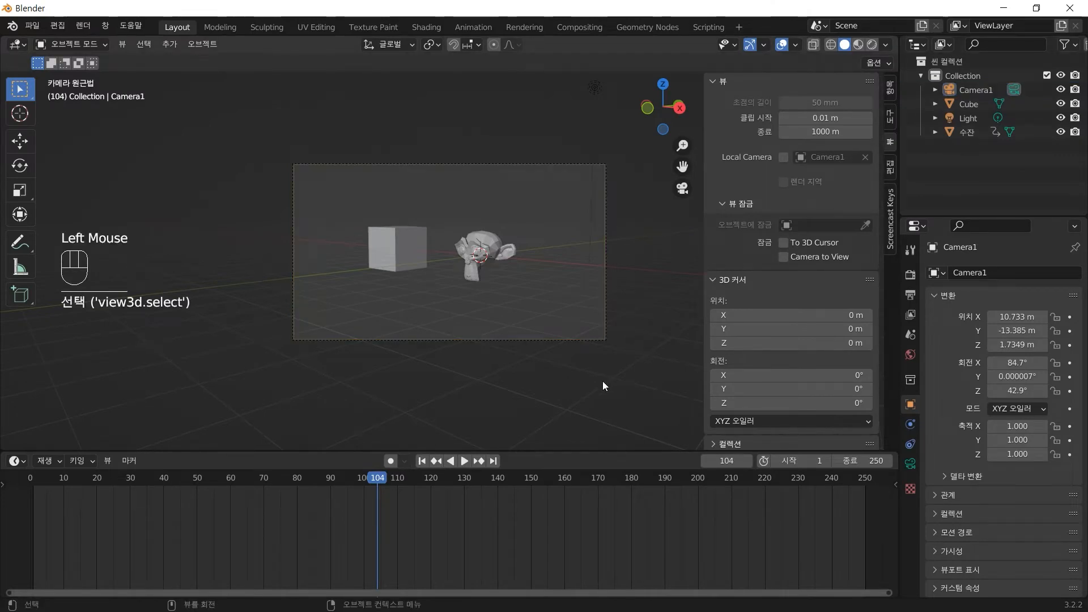
# - From the top view, duplicate Camera1 and place the copy beside the monkey at about X 10.8 m, Y -0.5 m
pyautogui.press('KP_7')
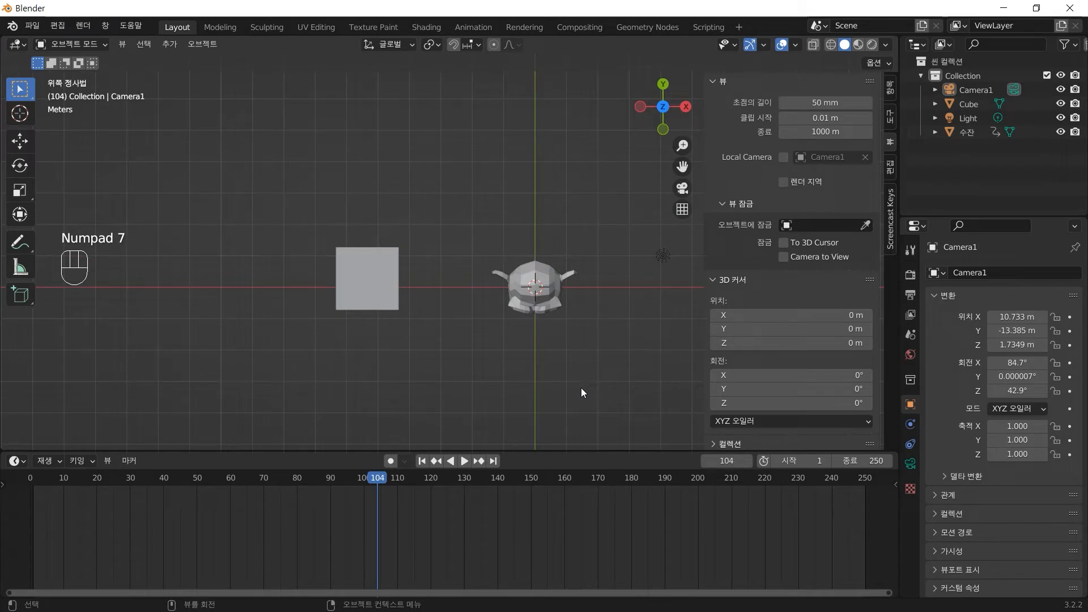
pyautogui.scroll(-5, 585, 376)
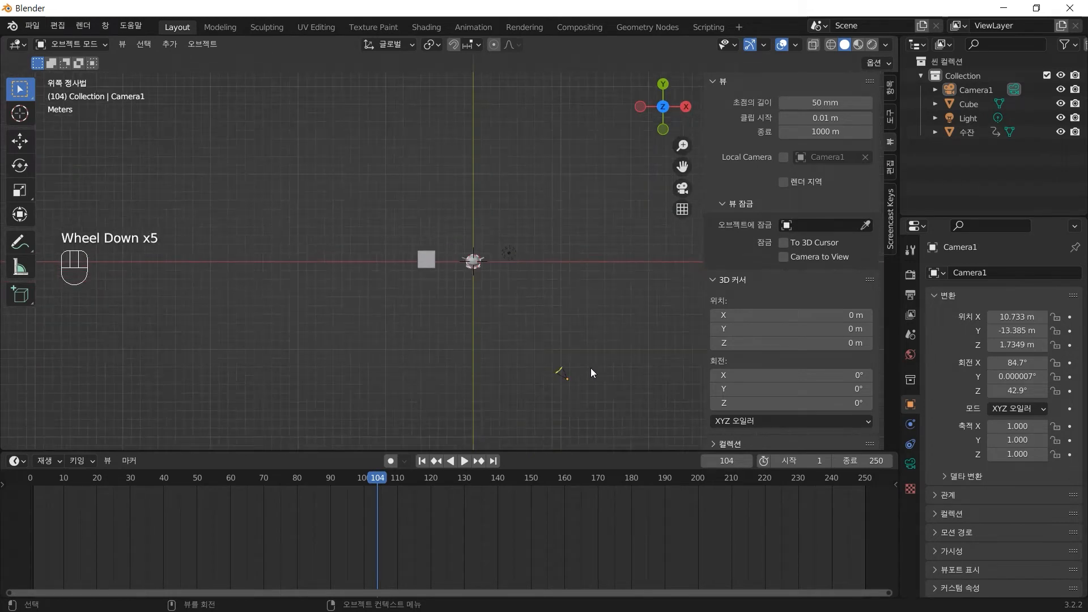
pyautogui.moveTo(598, 389); pyautogui.dragTo(514, 340)
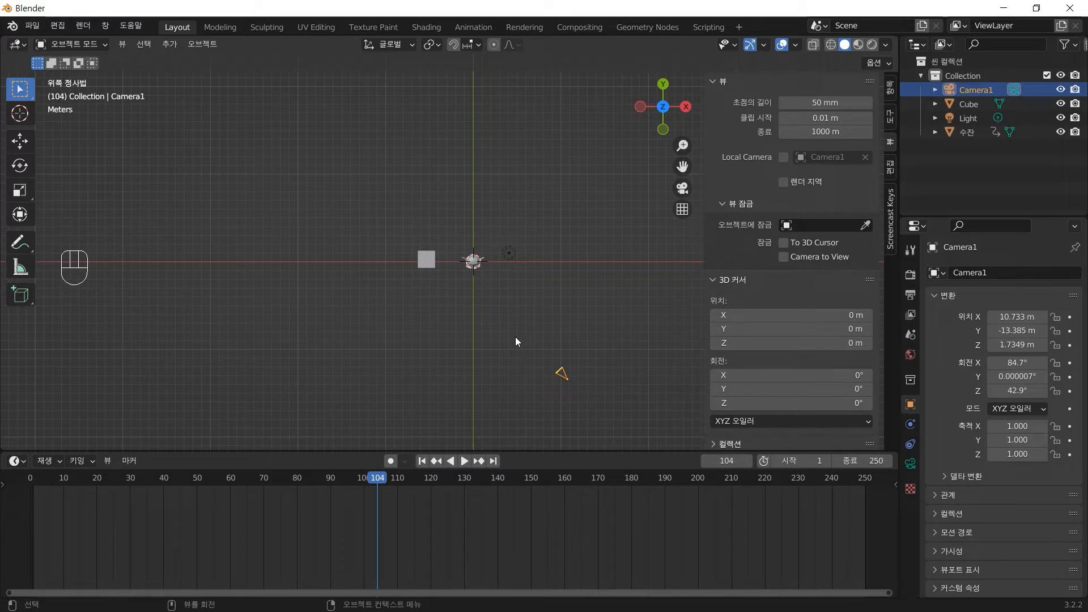
pyautogui.scroll(1, 515, 342)
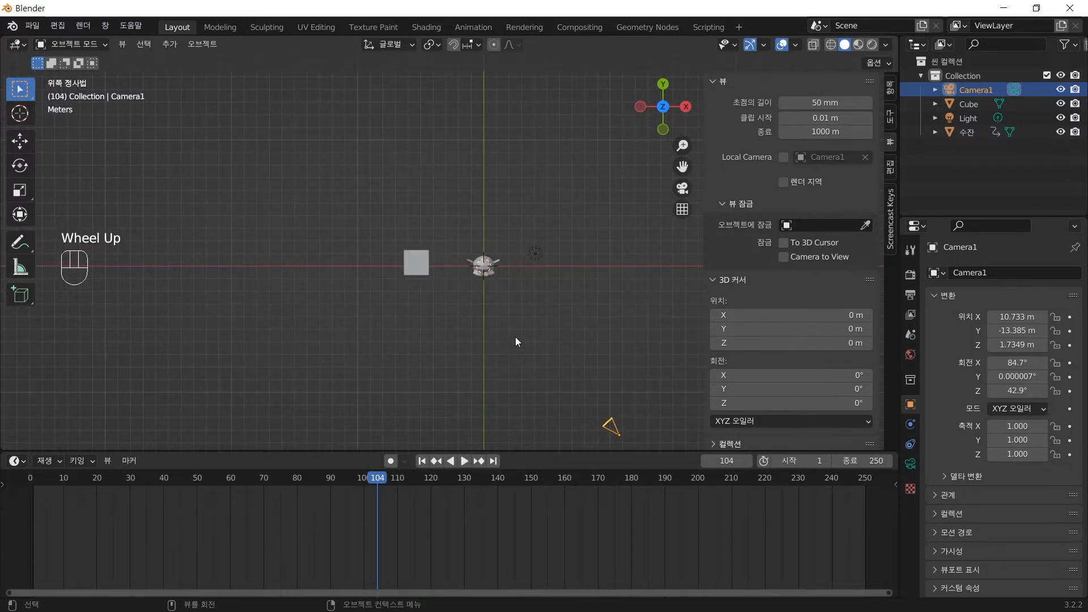
pyautogui.hotkey('shift', 'd')
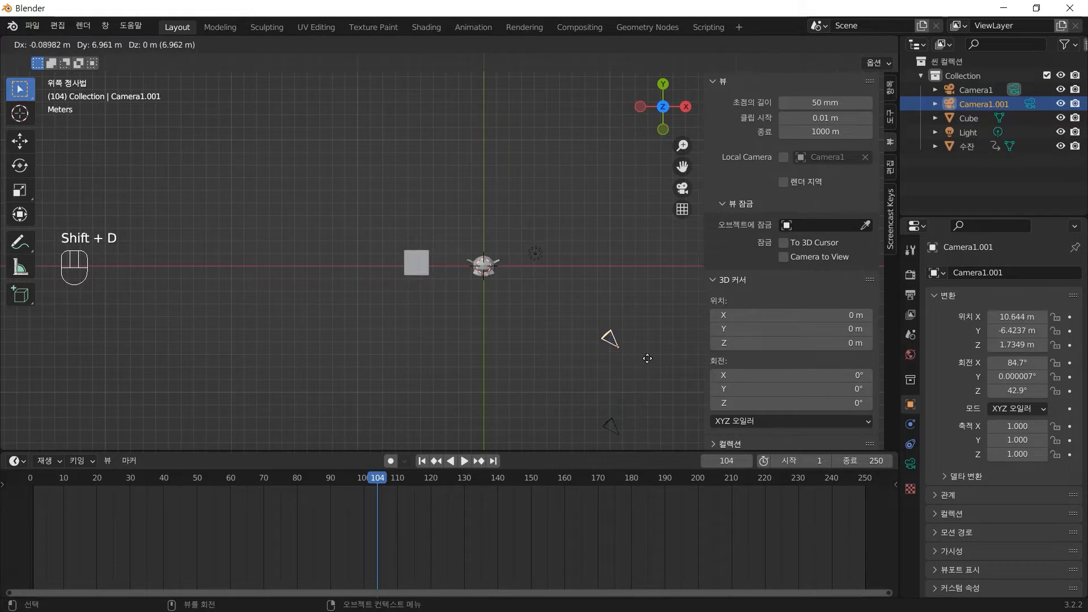
pyautogui.click(648, 284)
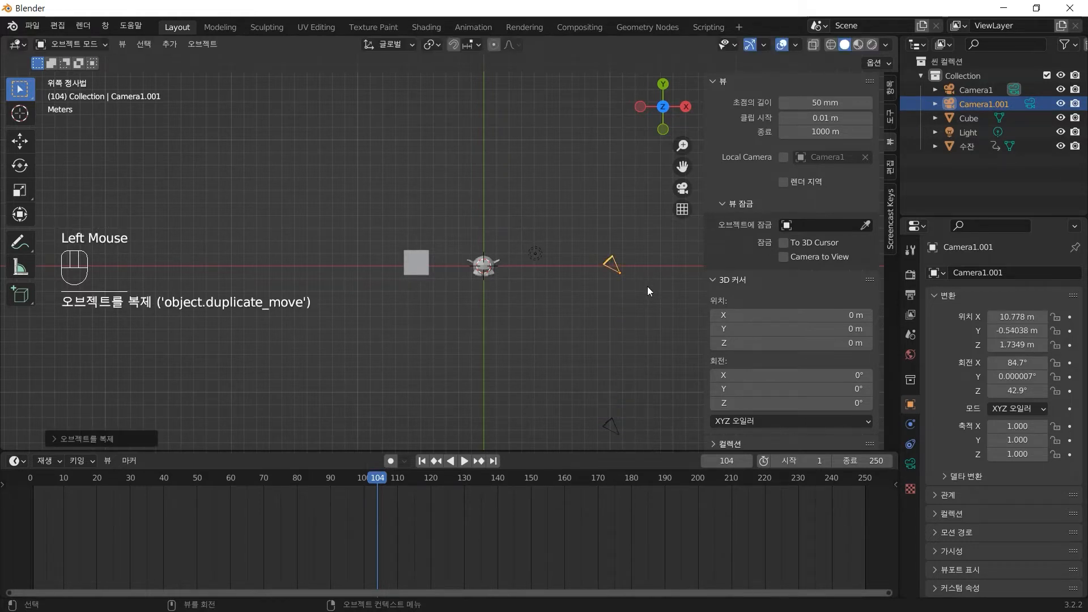
# - Rotate the duplicated camera to about 92.3° on Z so it points at the monkey and cube, and deselect it
pyautogui.press('r')
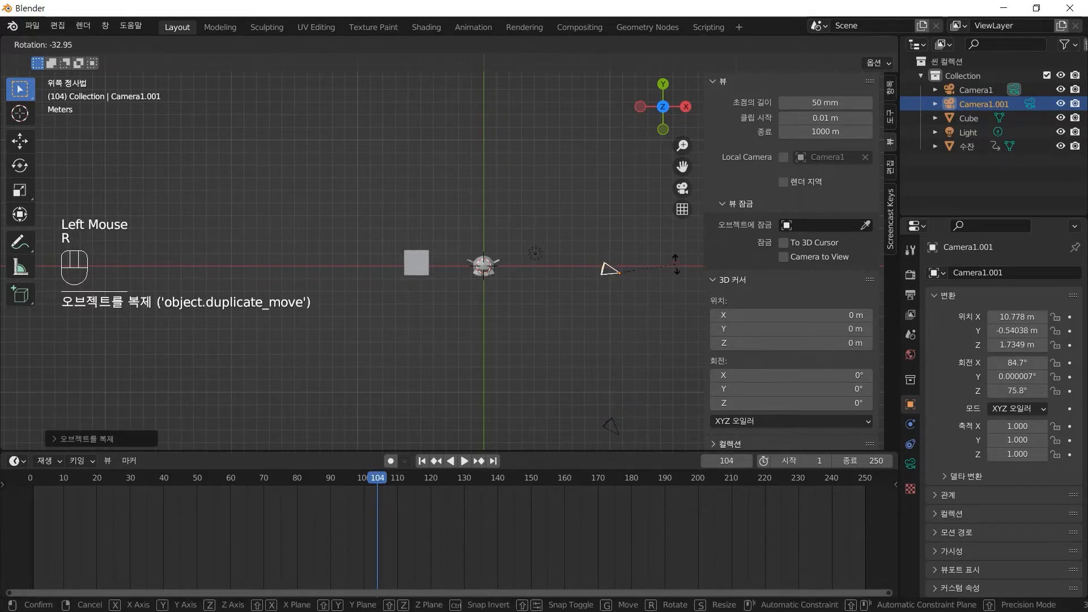
pyautogui.click(607, 382)
pyautogui.click(606, 382)
# - Check the view through the active camera and return to the top view
pyautogui.press('KP_0')
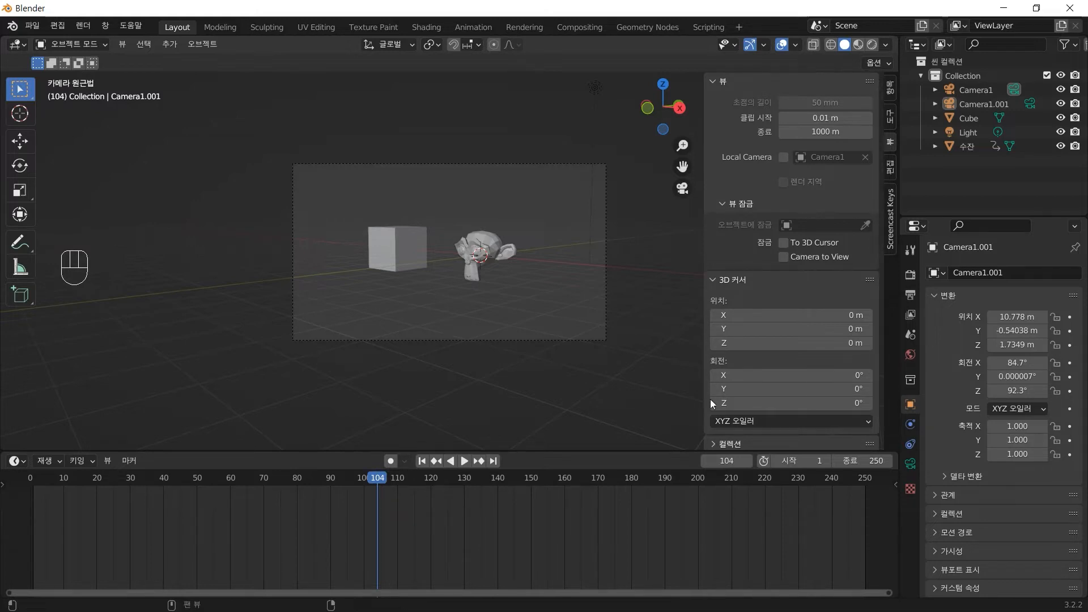
pyautogui.click(555, 403)
pyautogui.press('KP_7')
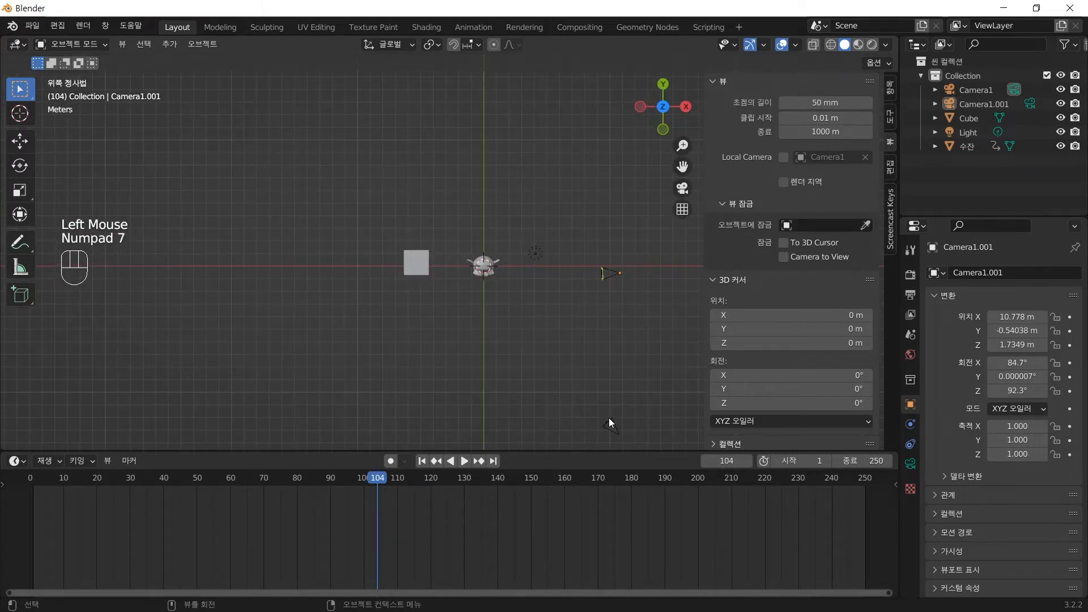
pyautogui.click(510, 378)
pyautogui.click(561, 329)
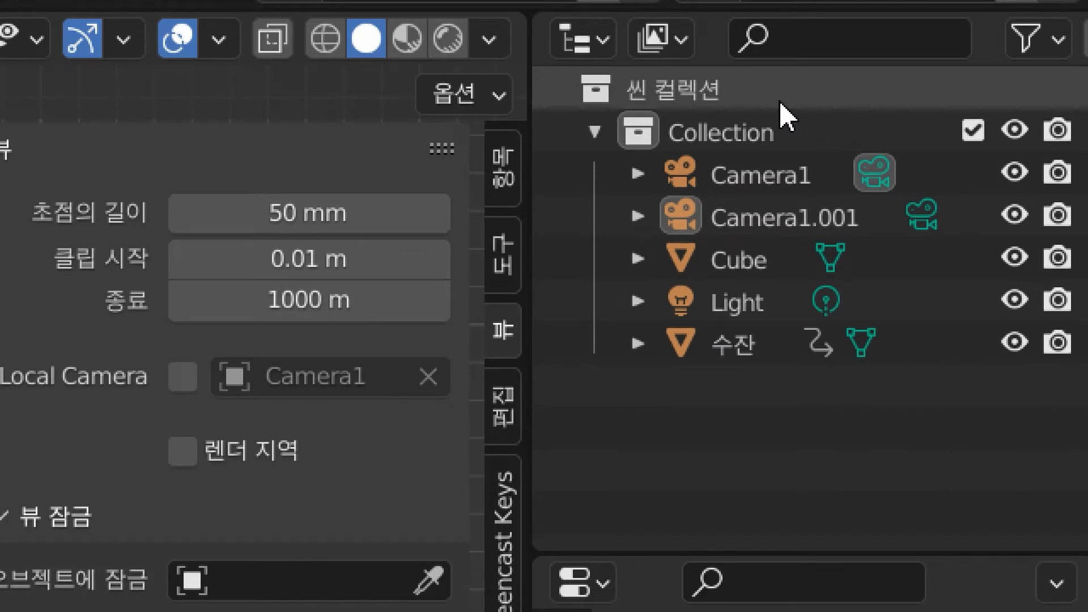
# - Rename the duplicated camera Camera1.001 as Camera2
pyautogui.doubleClick(814, 226)
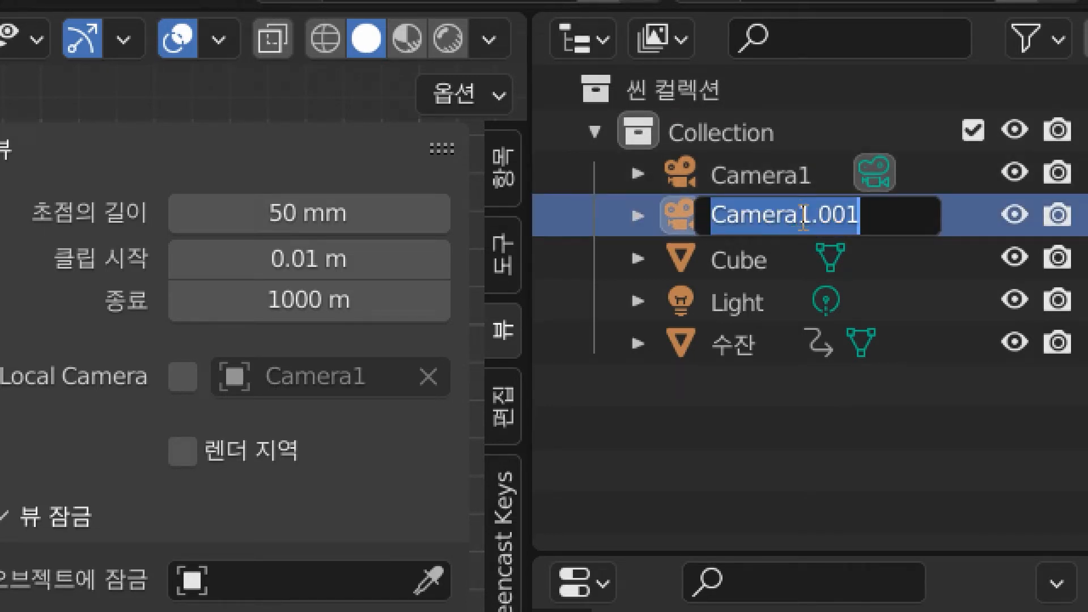
pyautogui.moveTo(803, 216); pyautogui.dragTo(865, 217)
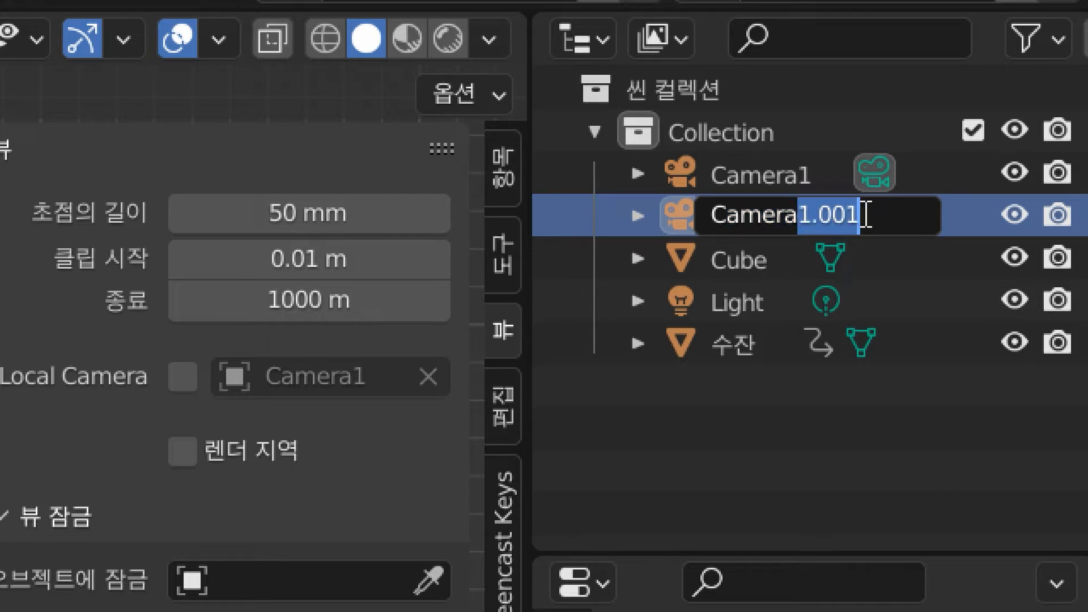
pyautogui.write('2')
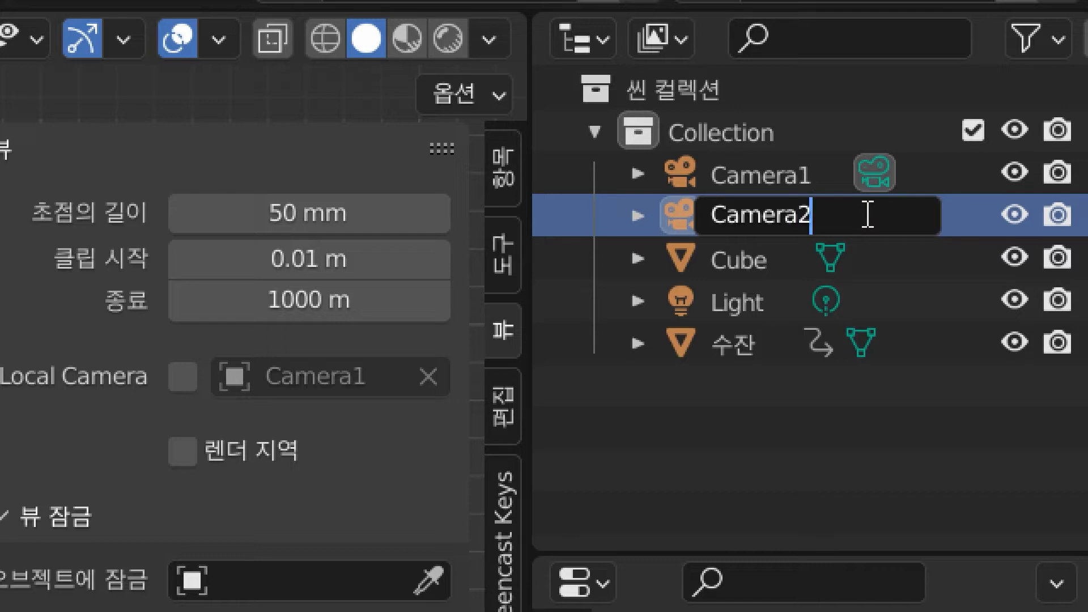
pyautogui.press('Return')
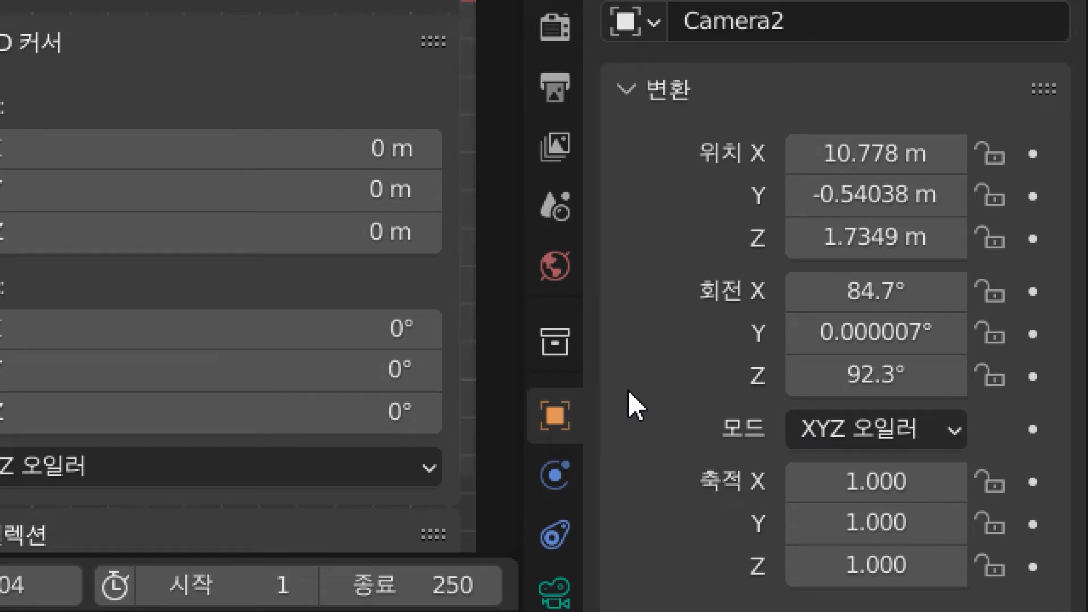
# - Set the scene's active camera to Camera2 and look through it
pyautogui.click(555, 208)
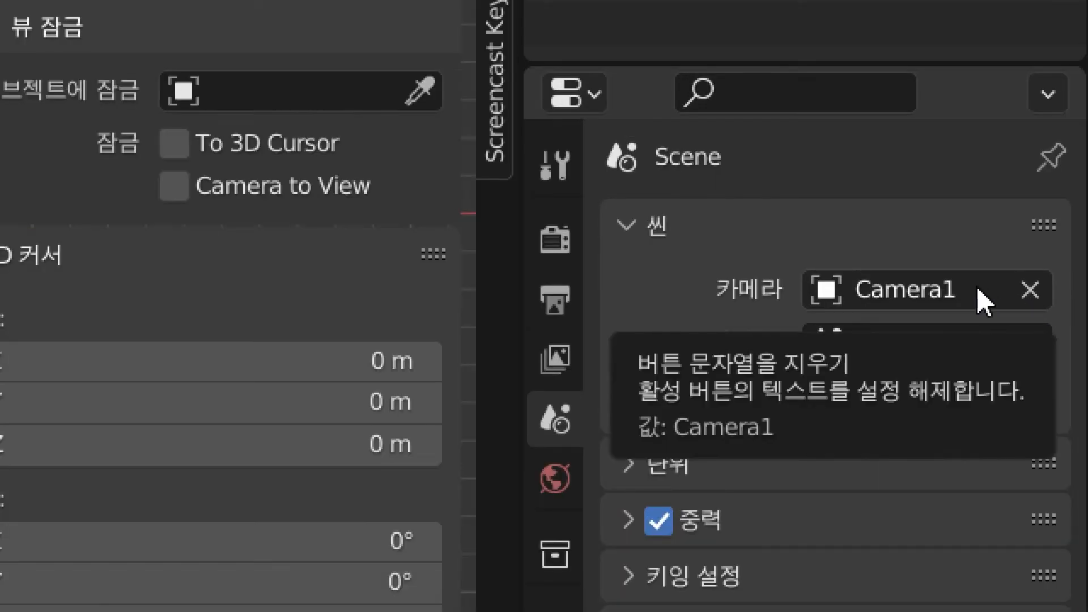
pyautogui.click(848, 295)
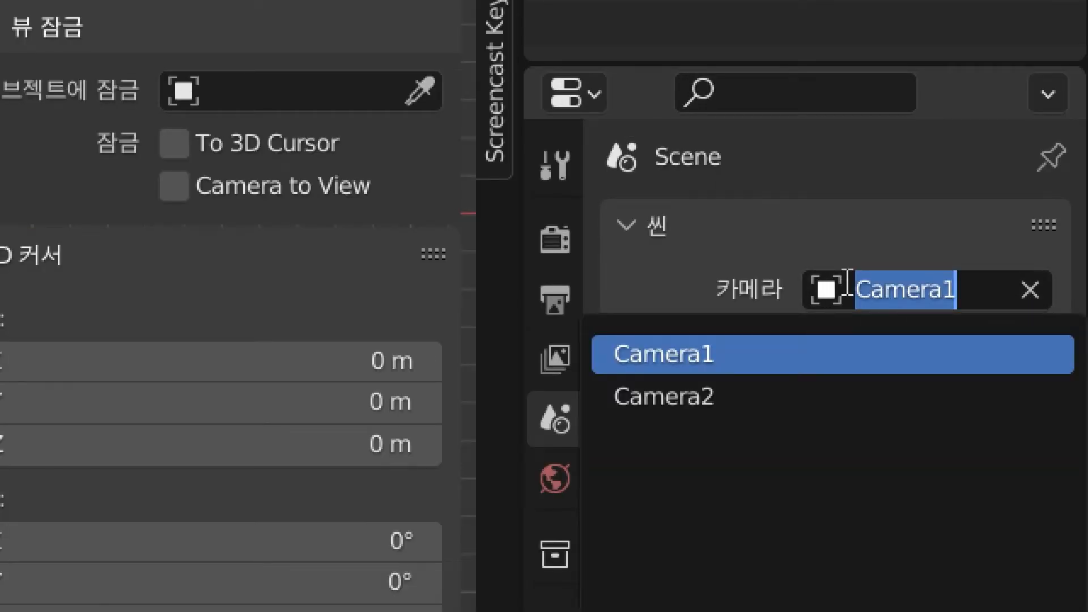
pyautogui.click(732, 394)
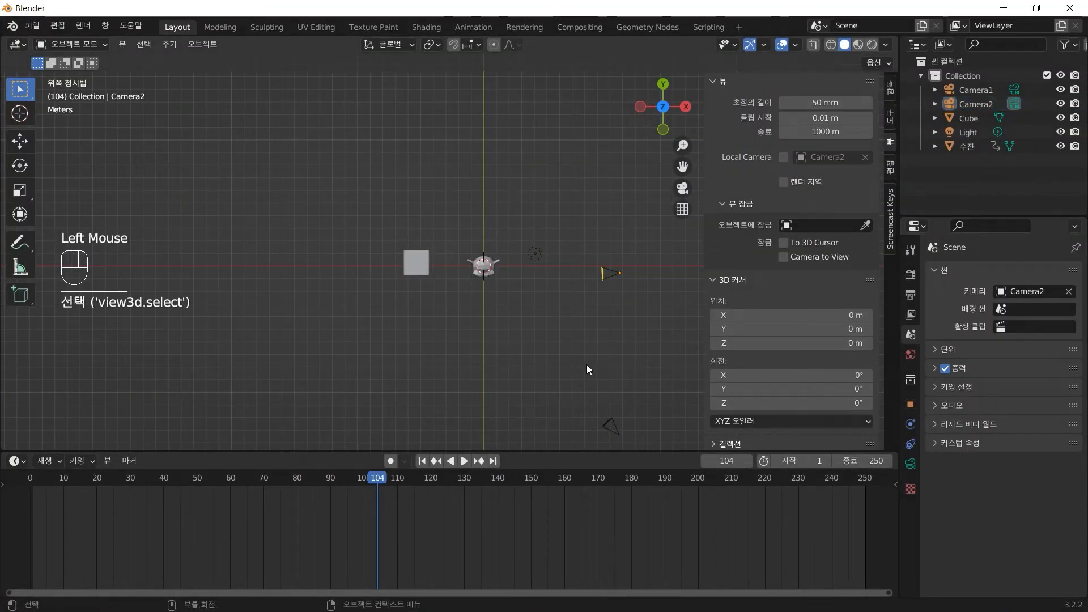
pyautogui.press('KP_0')
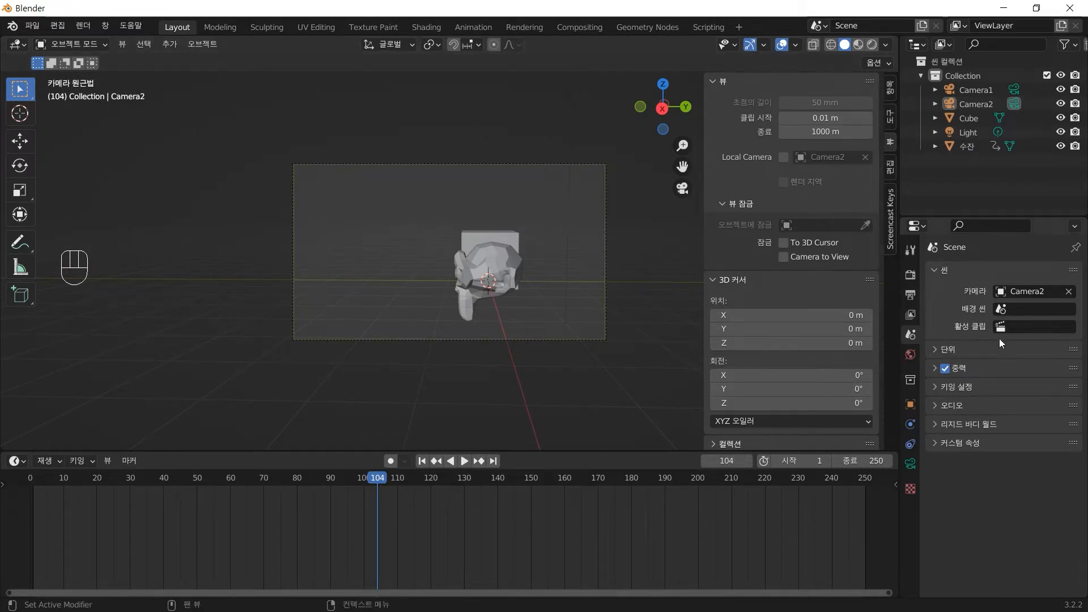
# - Switch the scene's active camera to Camera1, to Camera2 and back to Camera1 to compare both shots
pyautogui.click(1018, 290)
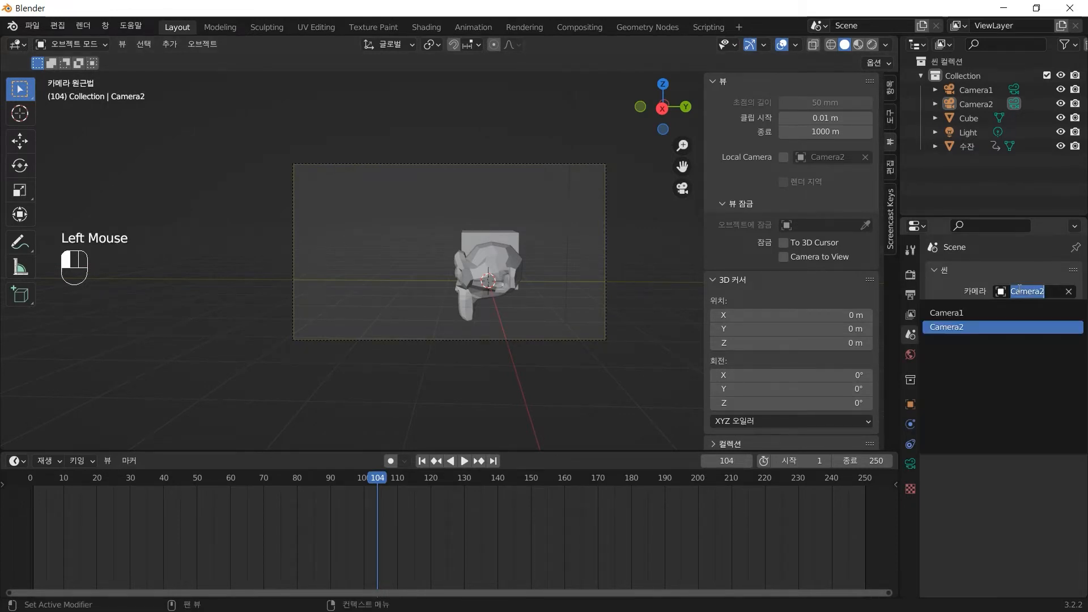
pyautogui.click(969, 312)
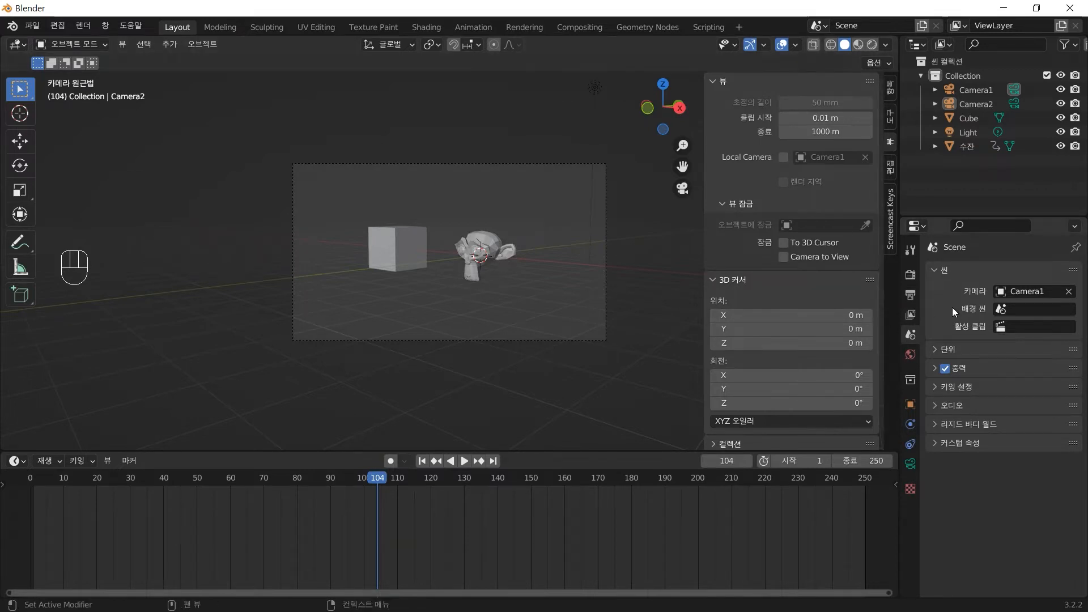
pyautogui.click(1010, 297)
pyautogui.click(975, 325)
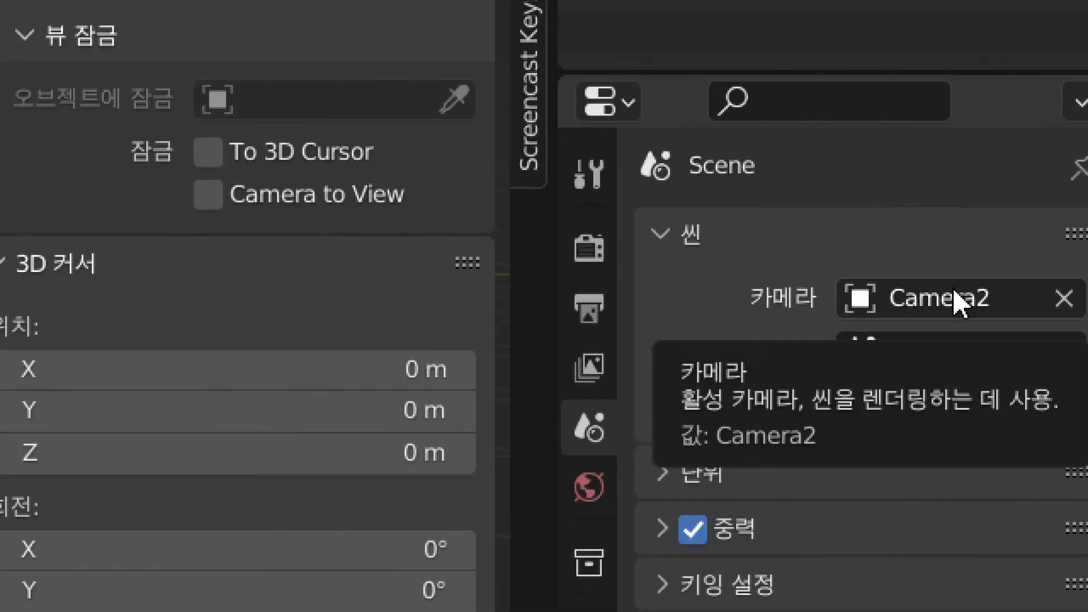
pyautogui.click(1032, 290)
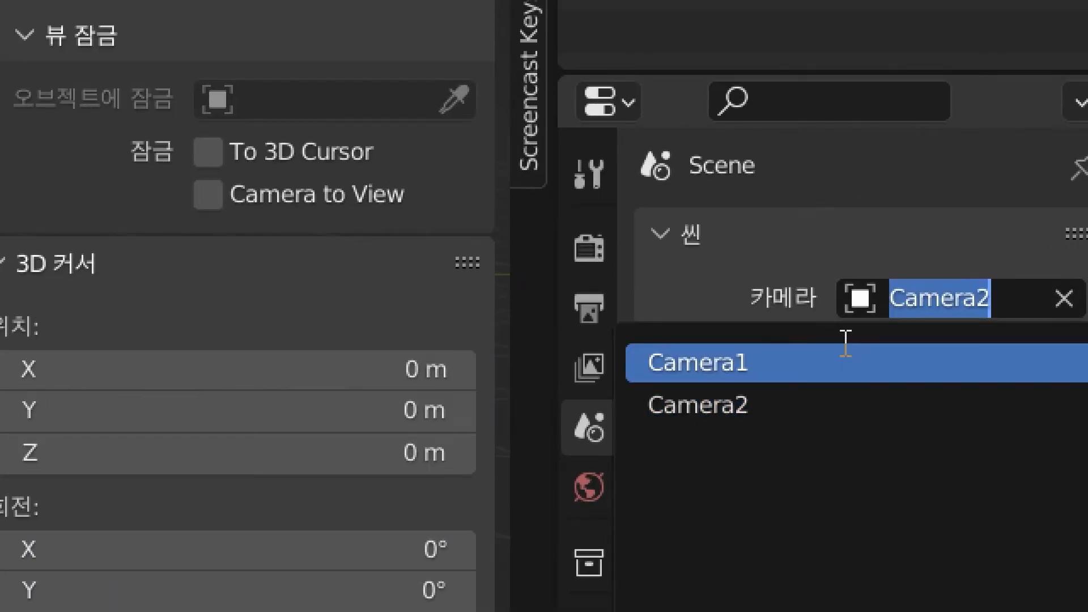
pyautogui.click(845, 362)
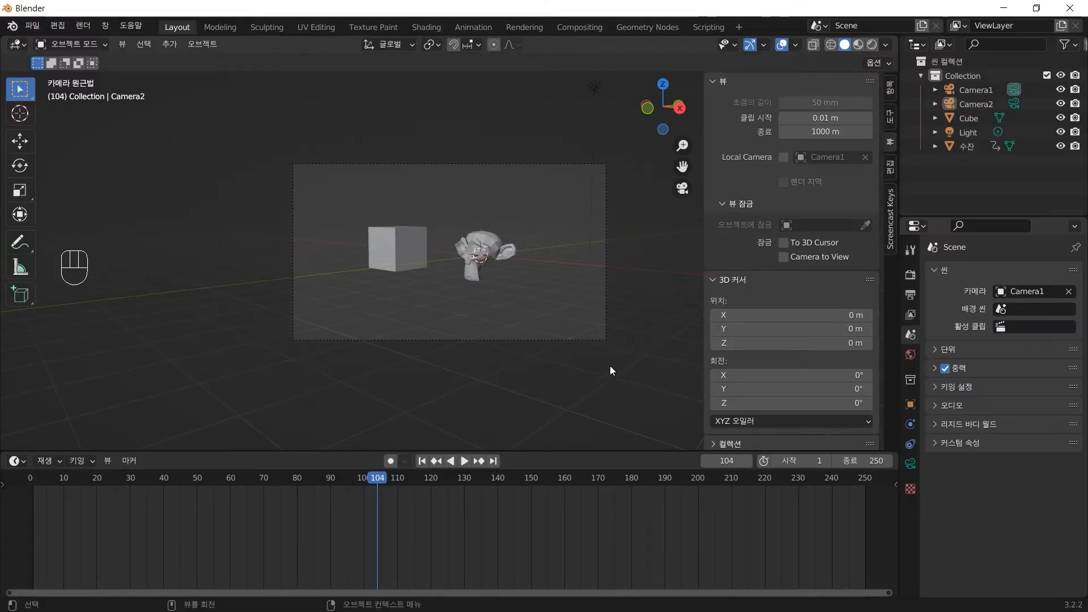
# - Inspect the placement of both cameras from the top and in a perspective view, selecting each in turn and deselecting them
pyautogui.click(595, 385)
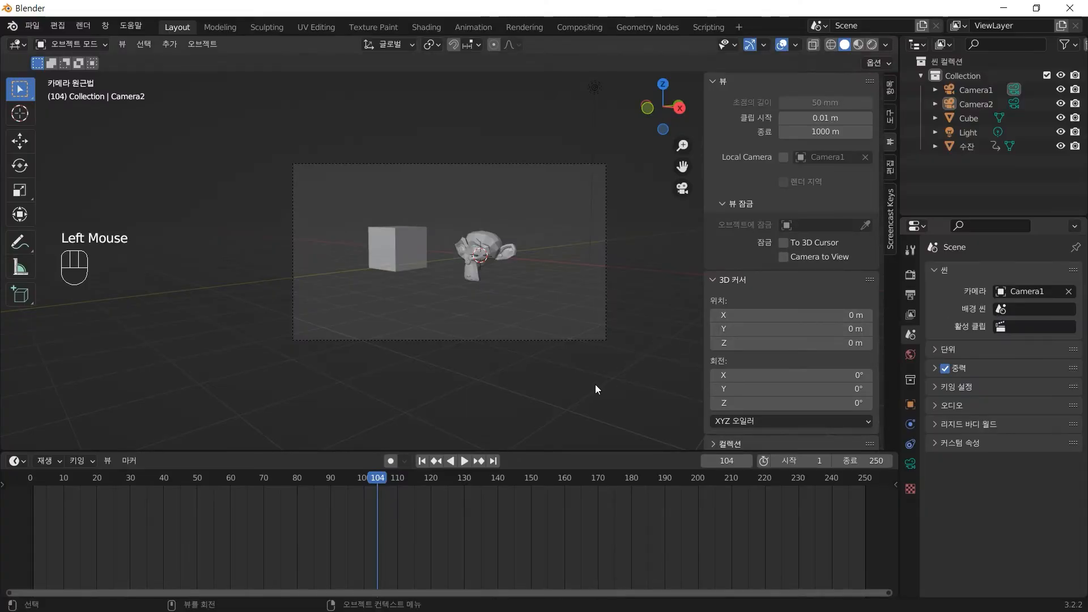
pyautogui.press('KP_8')
pyautogui.press('KP_7')
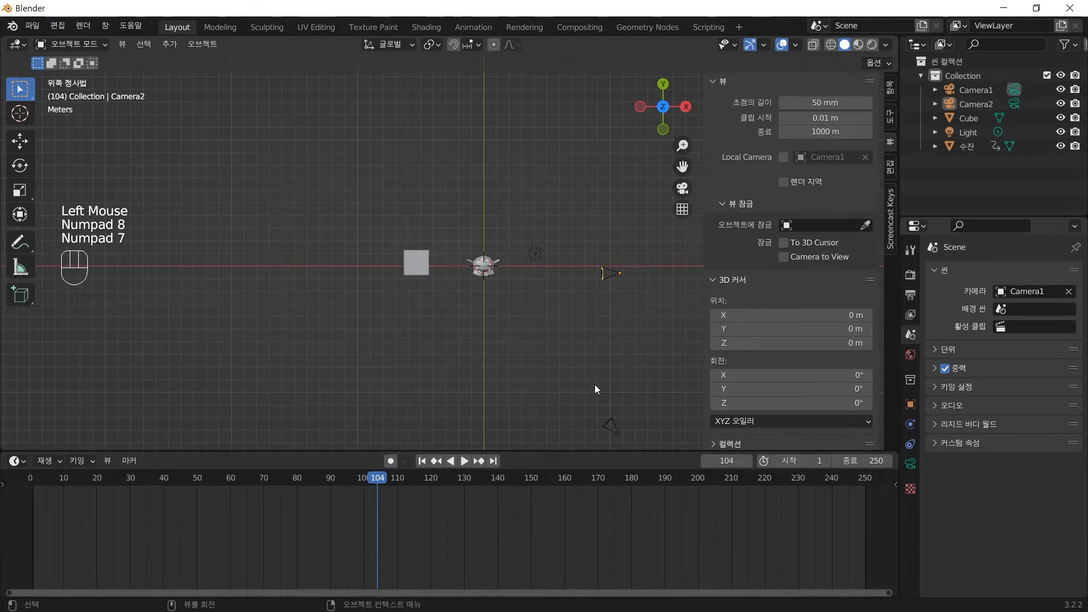
pyautogui.click(556, 358)
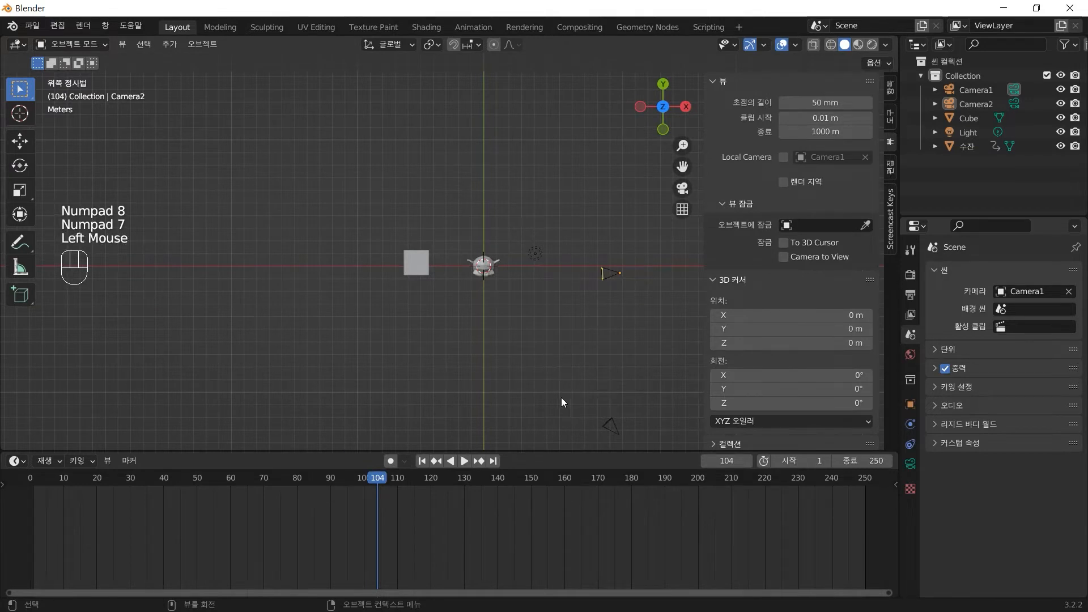
pyautogui.moveTo(553, 397); pyautogui.dragTo(644, 446)
pyautogui.moveTo(648, 318); pyautogui.dragTo(571, 249)
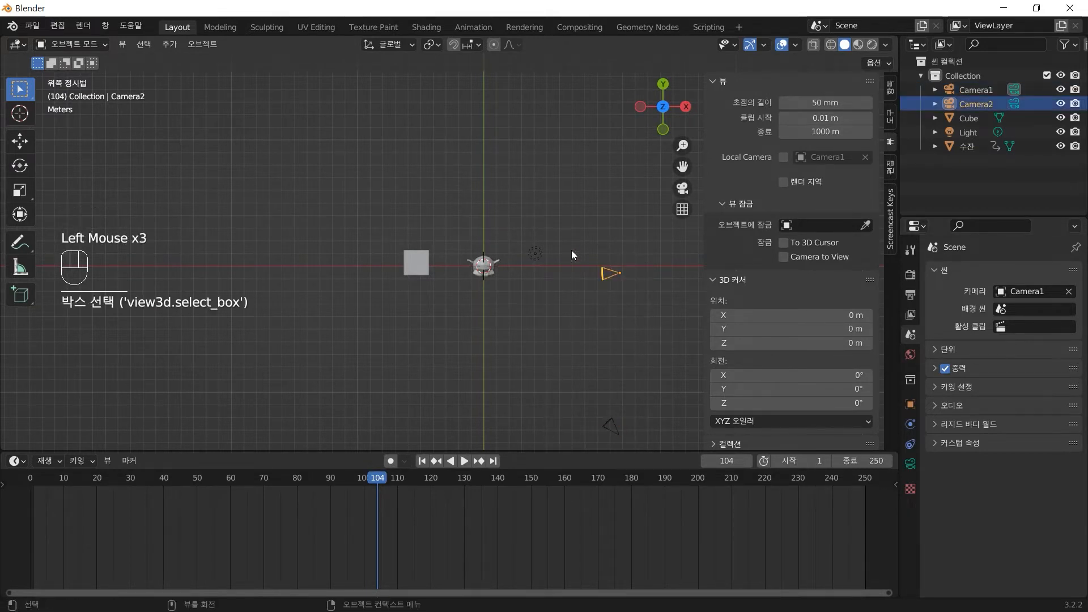
pyautogui.click(592, 349)
pyautogui.click(540, 315)
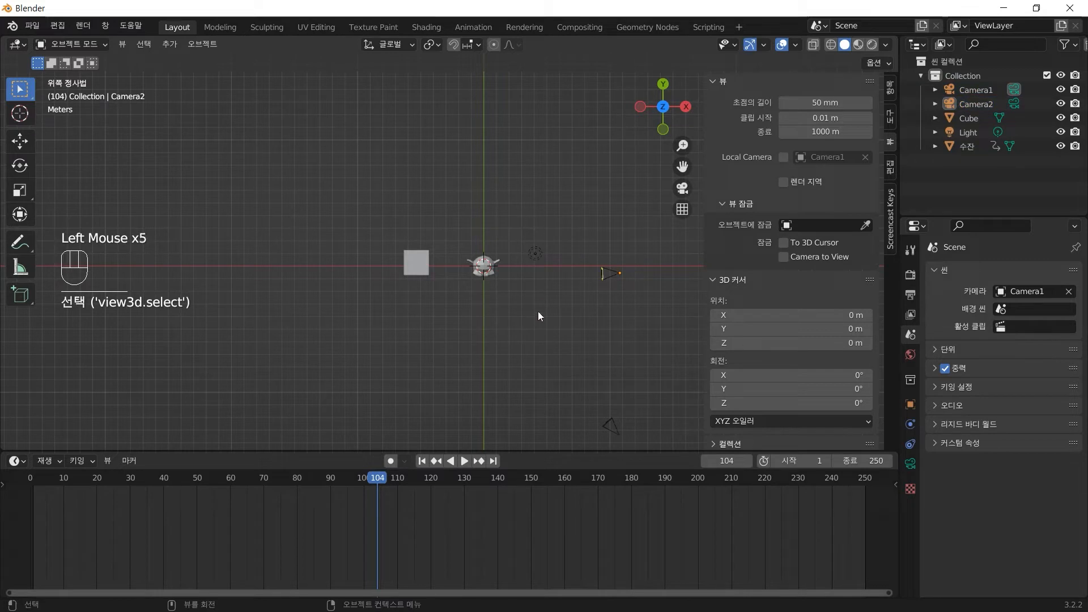
pyautogui.click(556, 322)
pyautogui.click(556, 321)
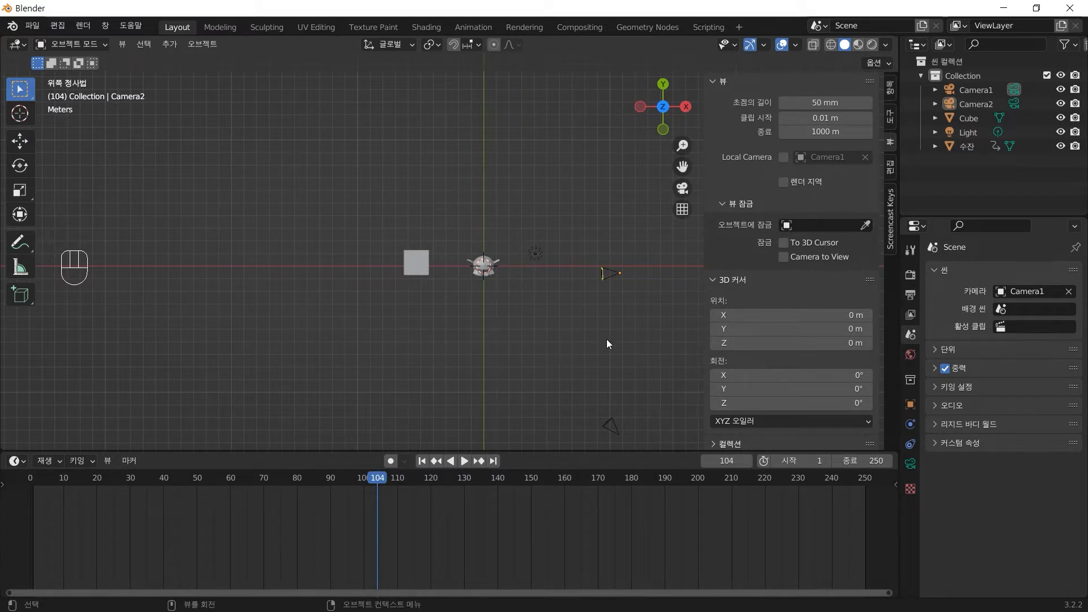
pyautogui.moveTo(572, 369); pyautogui.dragTo(524, 235, button='middle')
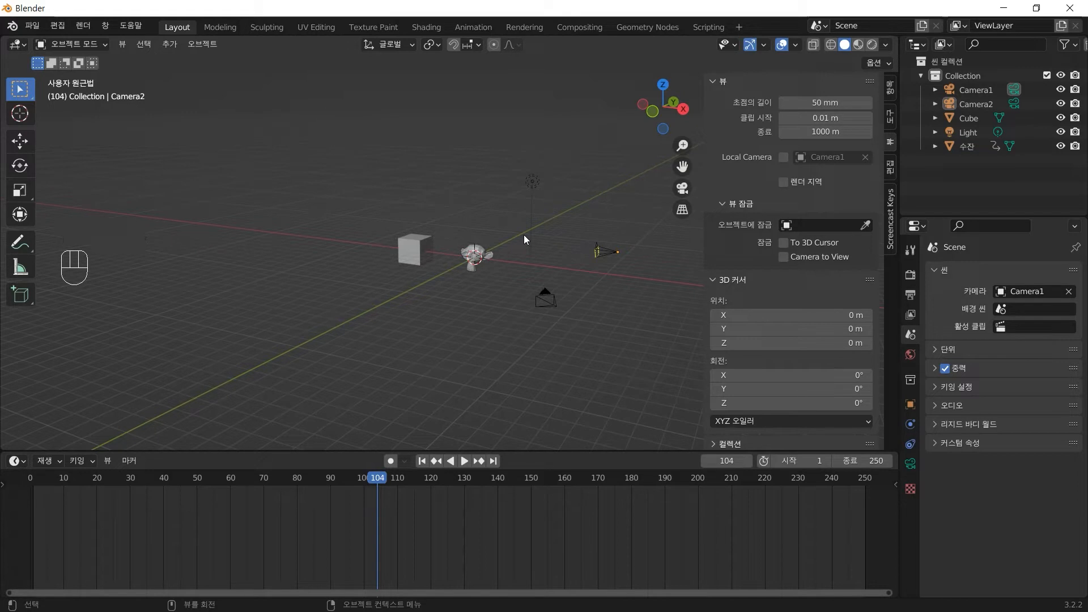
# - Add a third camera at the origin, next to the monkey, with the scene set to the back view
pyautogui.press('KP_1')
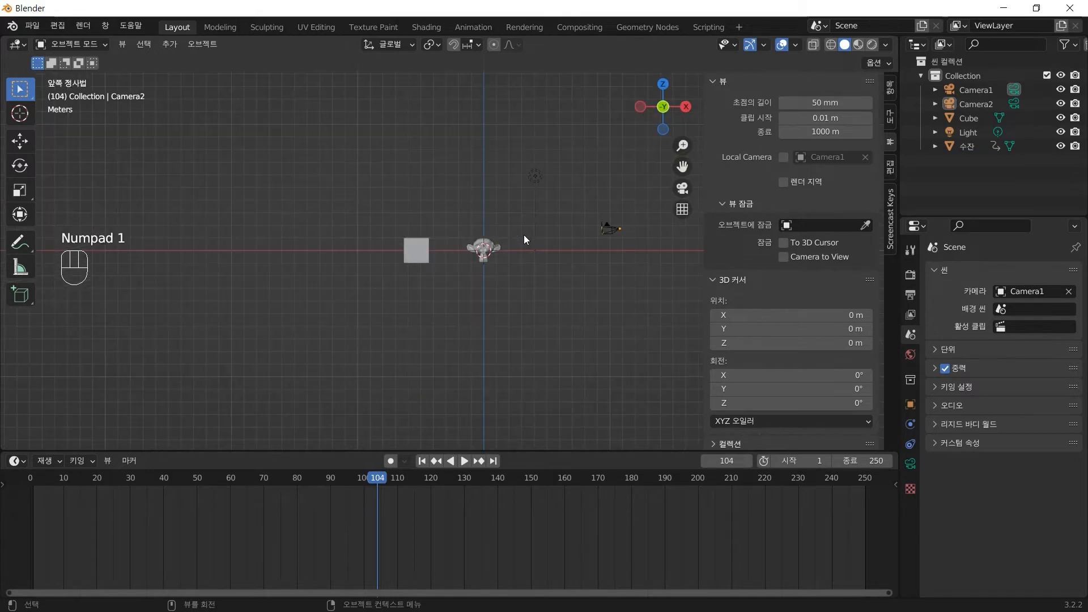
pyautogui.scroll(6, 425, 304)
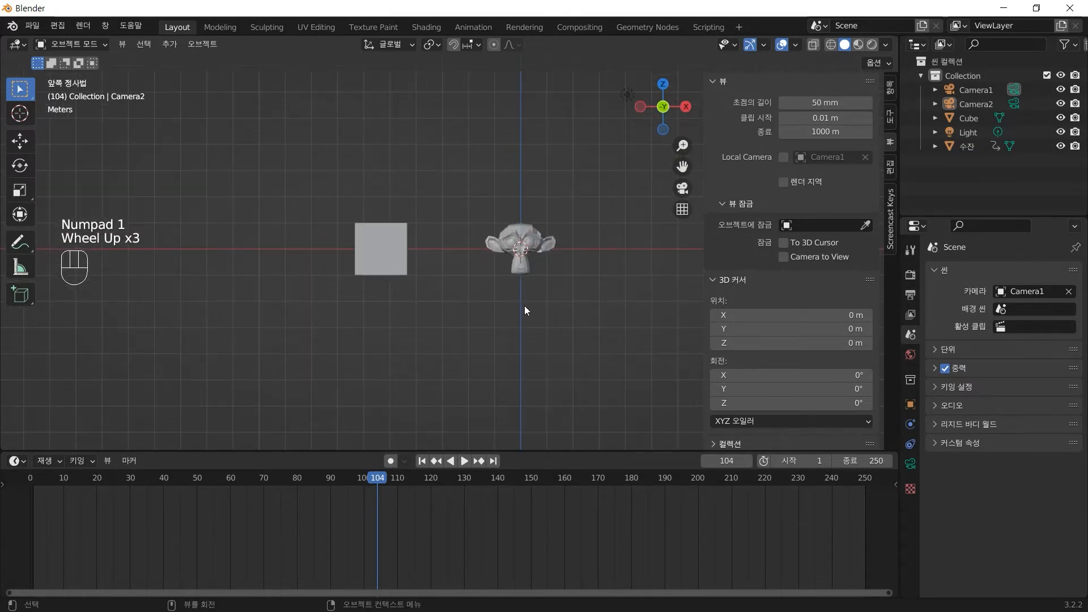
pyautogui.keyDown('shift'); pyautogui.moveTo(524, 311); pyautogui.dragTo(458, 337, button='middle'); pyautogui.keyUp('shift')
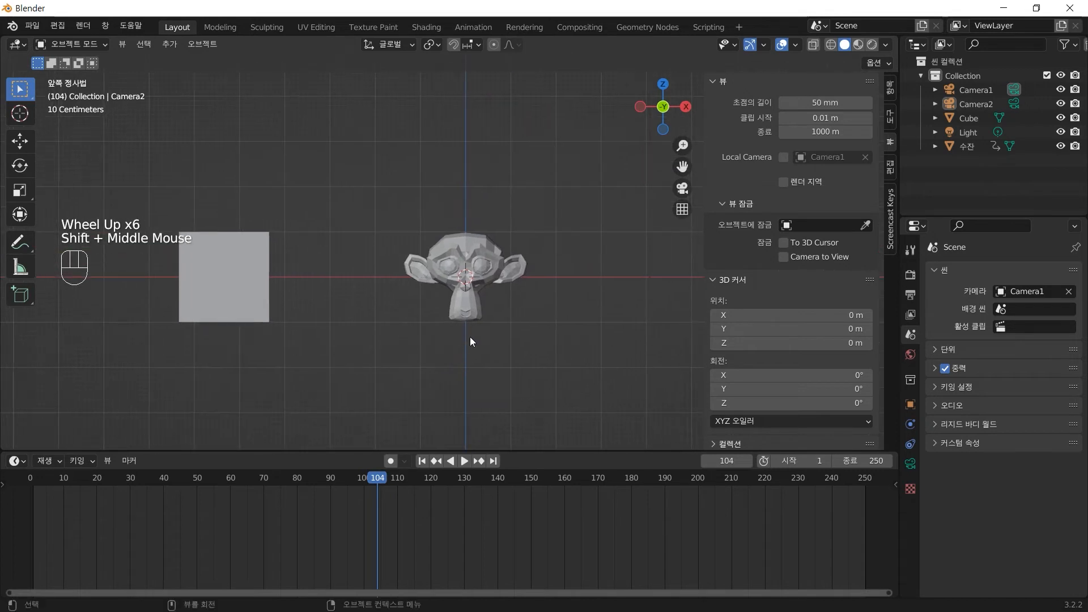
pyautogui.press('ctrl')
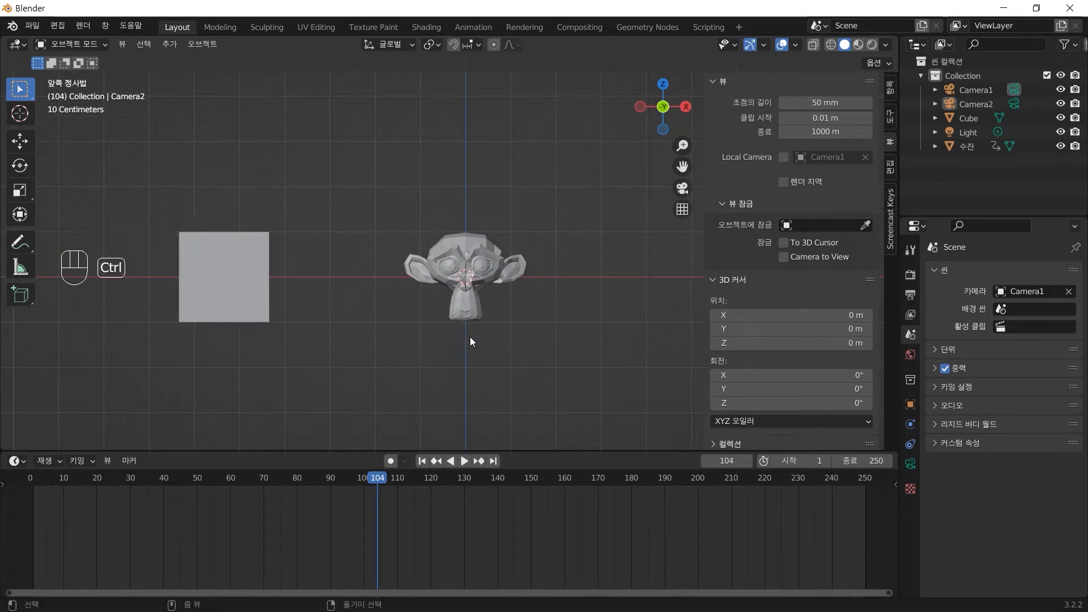
pyautogui.press('ctrl+KP_1')
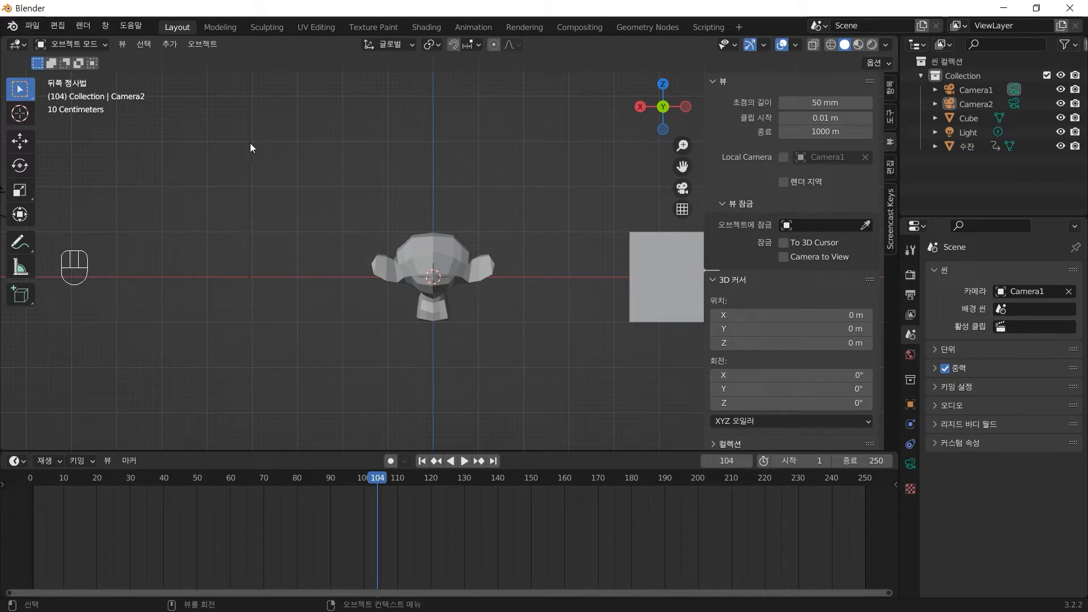
pyautogui.click(170, 45)
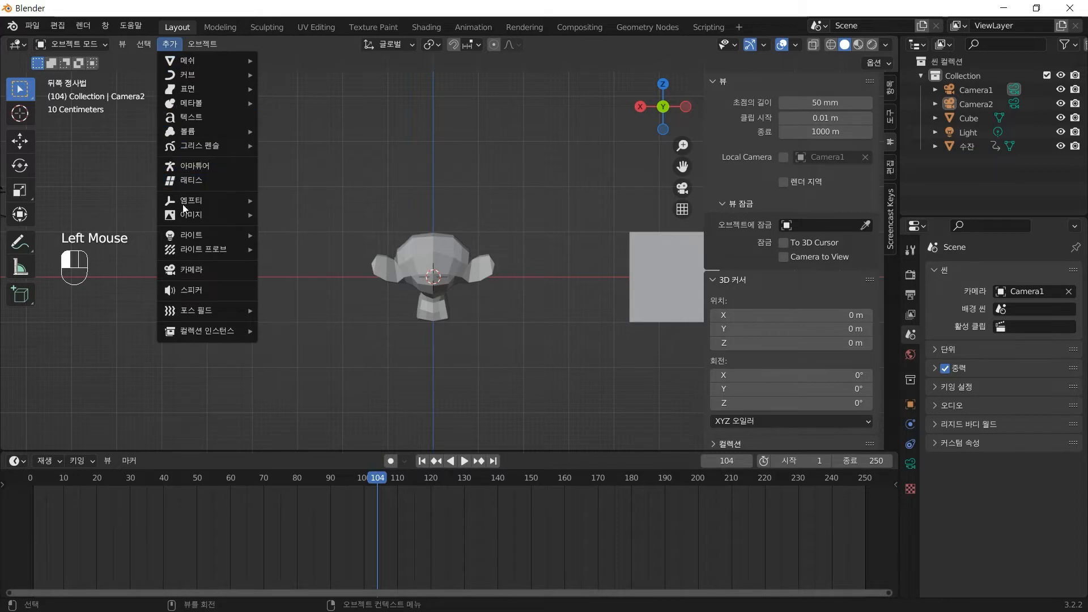
pyautogui.click(196, 271)
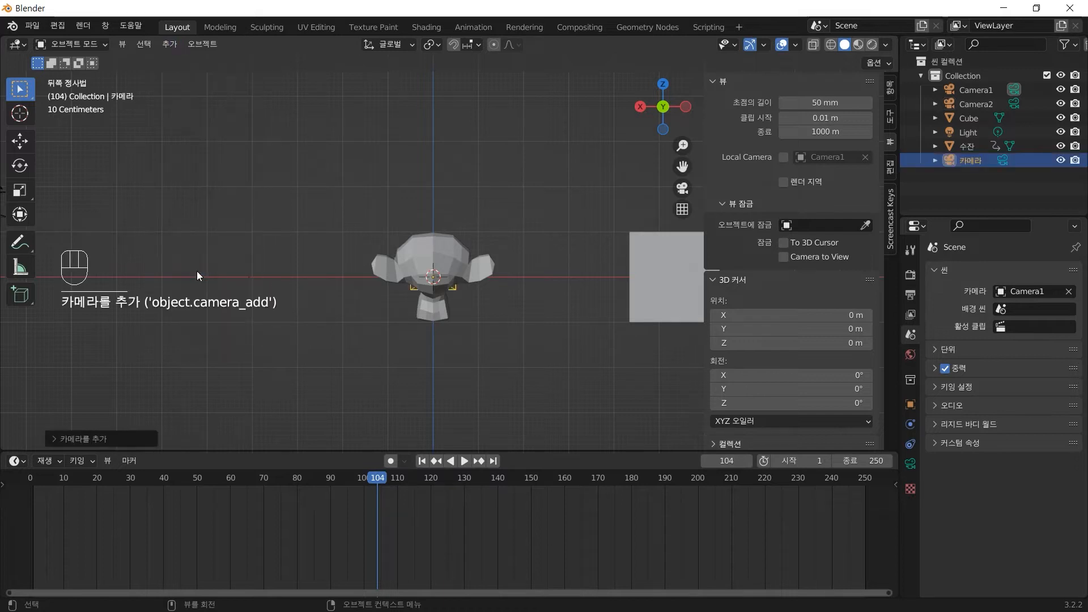
# - Move the new camera along the global positive Y axis to a spot behind the monkey
pyautogui.moveTo(337, 320); pyautogui.dragTo(477, 328, button='middle')
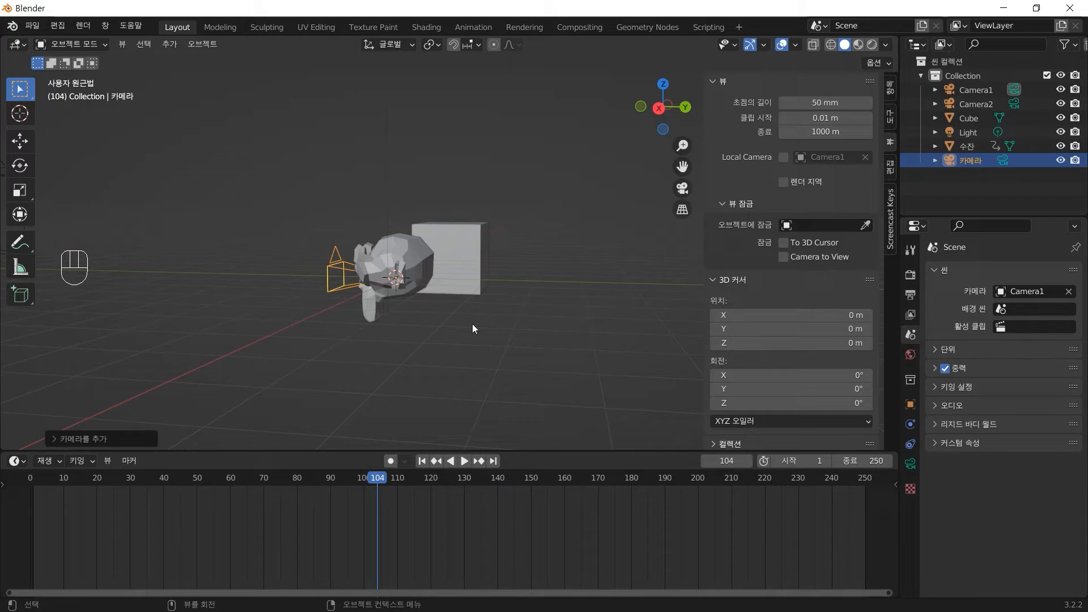
pyautogui.moveTo(478, 324); pyautogui.dragTo(475, 392, button='middle')
pyautogui.press('KP_7')
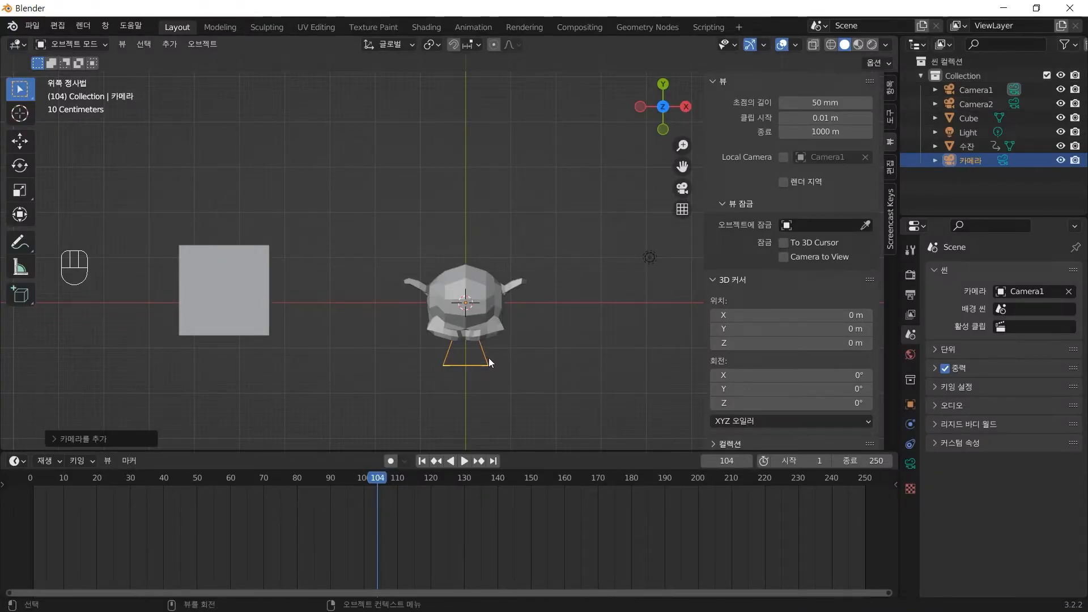
pyautogui.scroll(-3, 488, 359)
pyautogui.press('g')
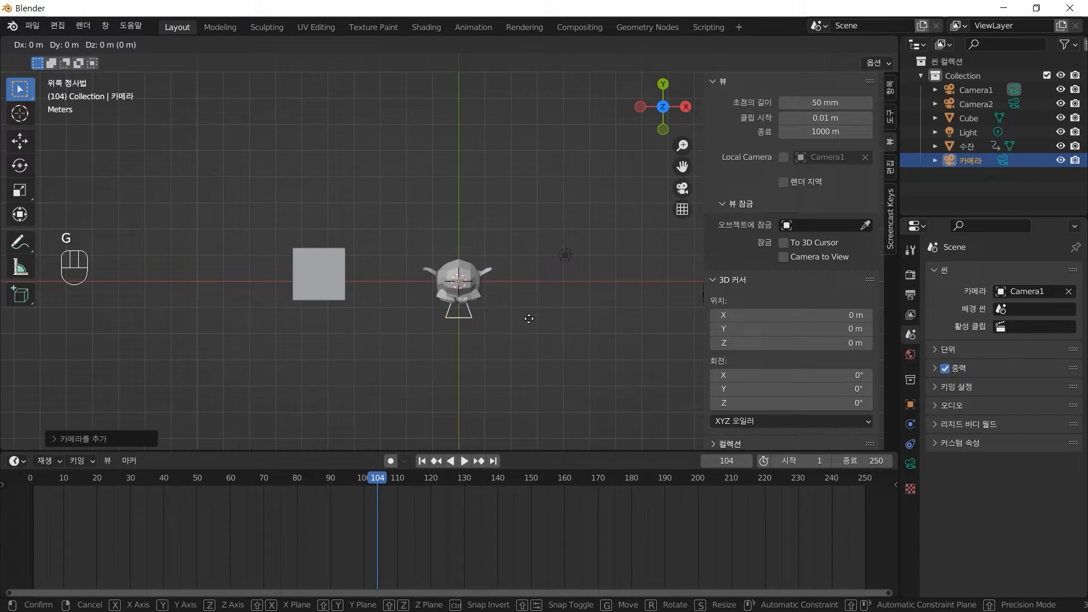
pyautogui.press('y')
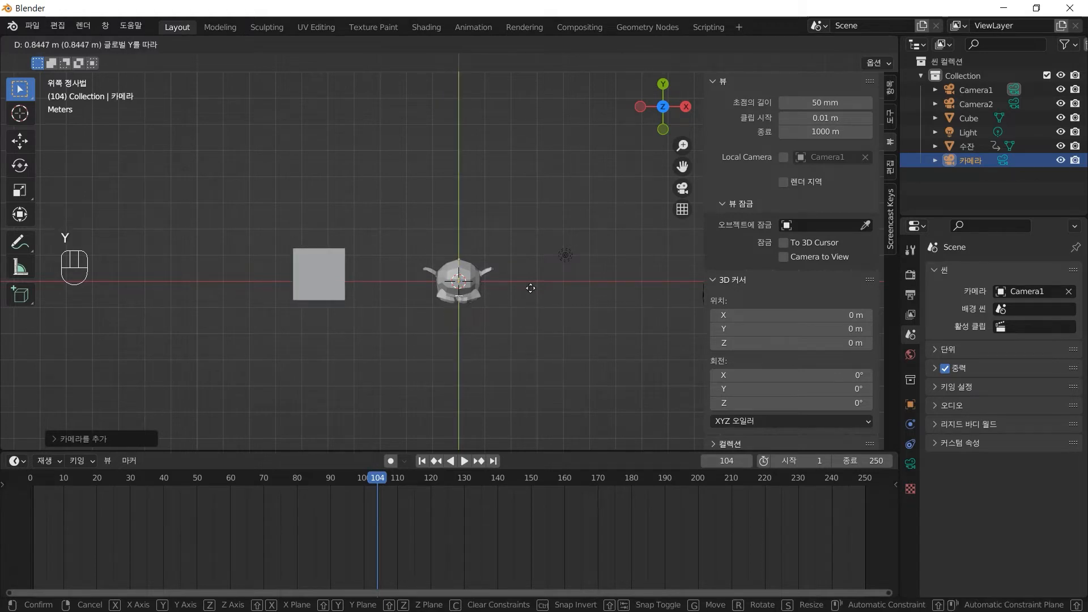
pyautogui.click(531, 151)
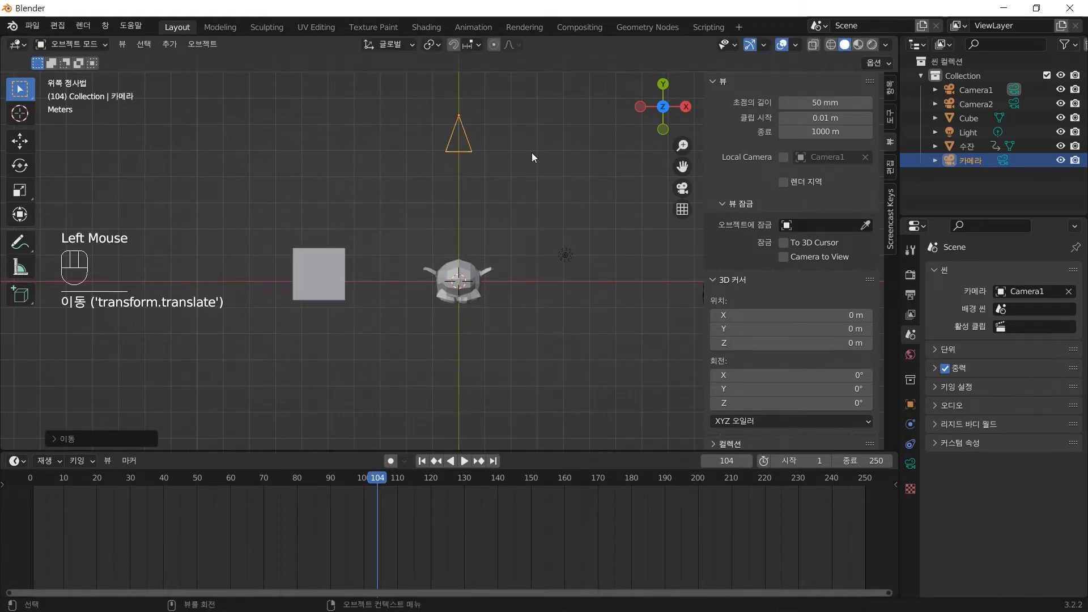
# - Rename the newly added camera as Camera3
pyautogui.doubleClick(985, 104)
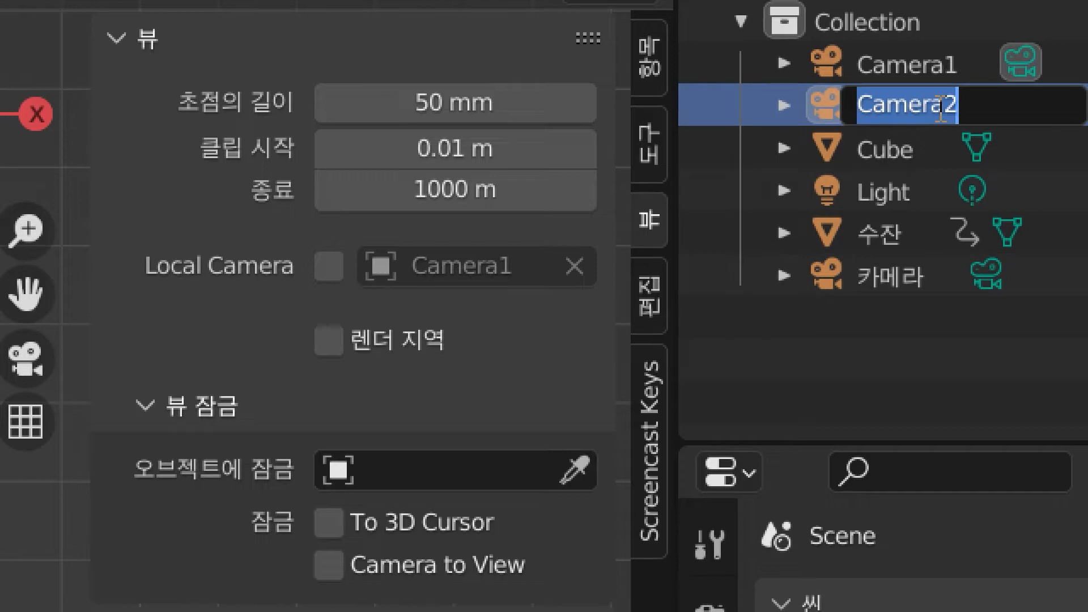
pyautogui.click(876, 266)
pyautogui.doubleClick(876, 275)
pyautogui.write('Camera2')
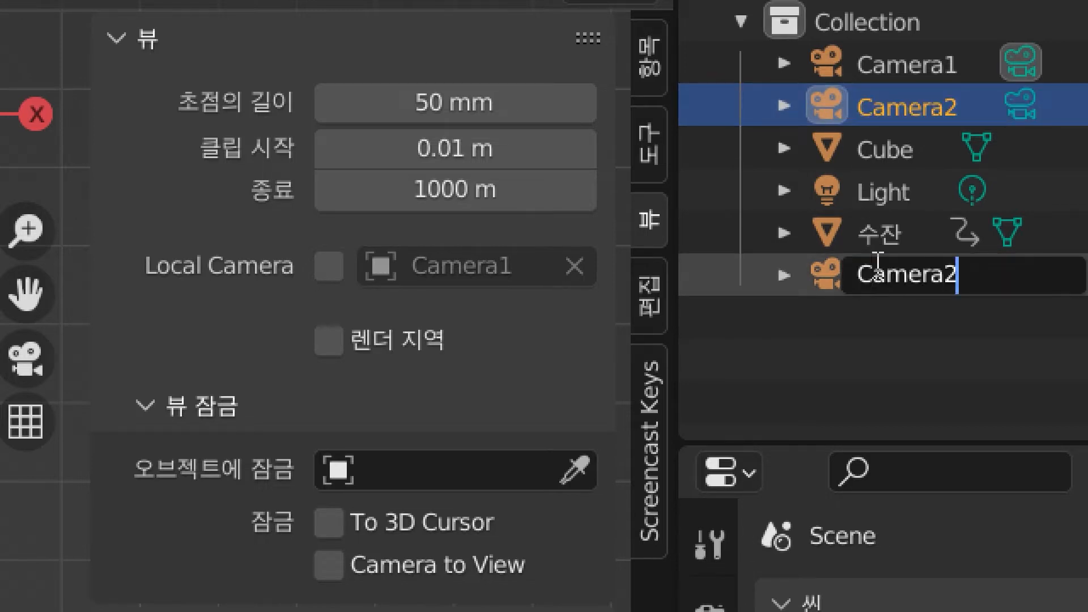
pyautogui.press('BackSpace')
pyautogui.write('3')
pyautogui.press('Return')
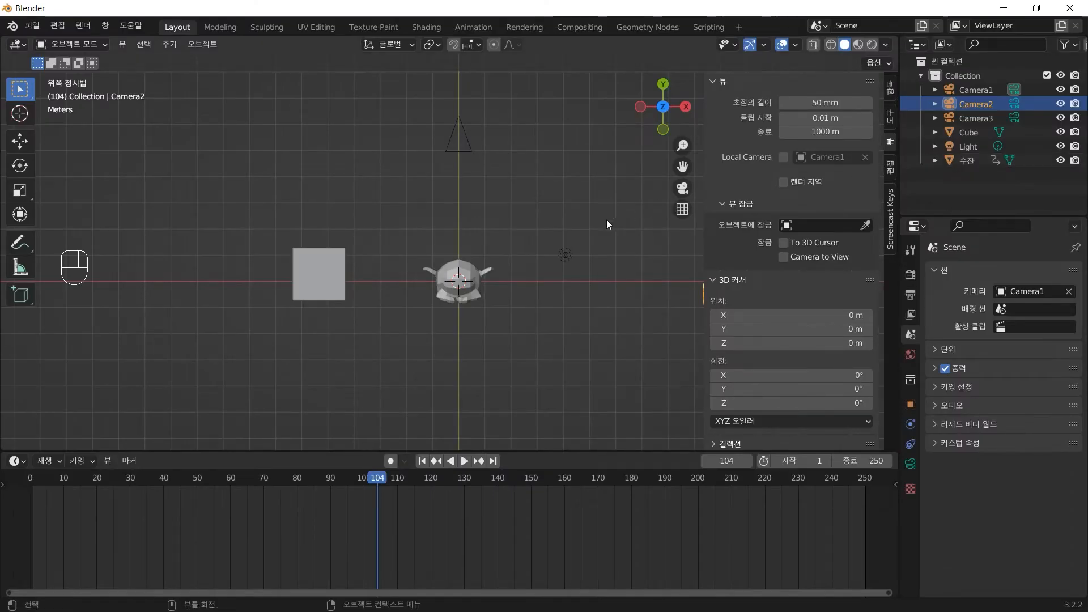
# - Inspect the placement of the three cameras in a perspective view, selecting Camera2 and Camera3 in turn
pyautogui.click(583, 317)
pyautogui.scroll(-2, 593, 283)
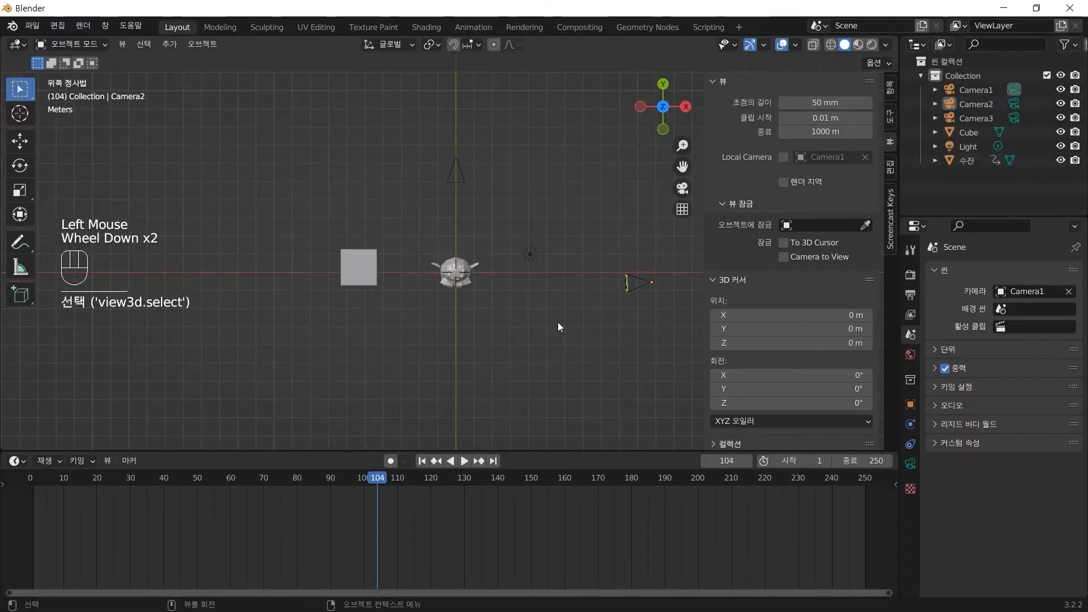
pyautogui.moveTo(557, 339); pyautogui.dragTo(534, 262, button='middle')
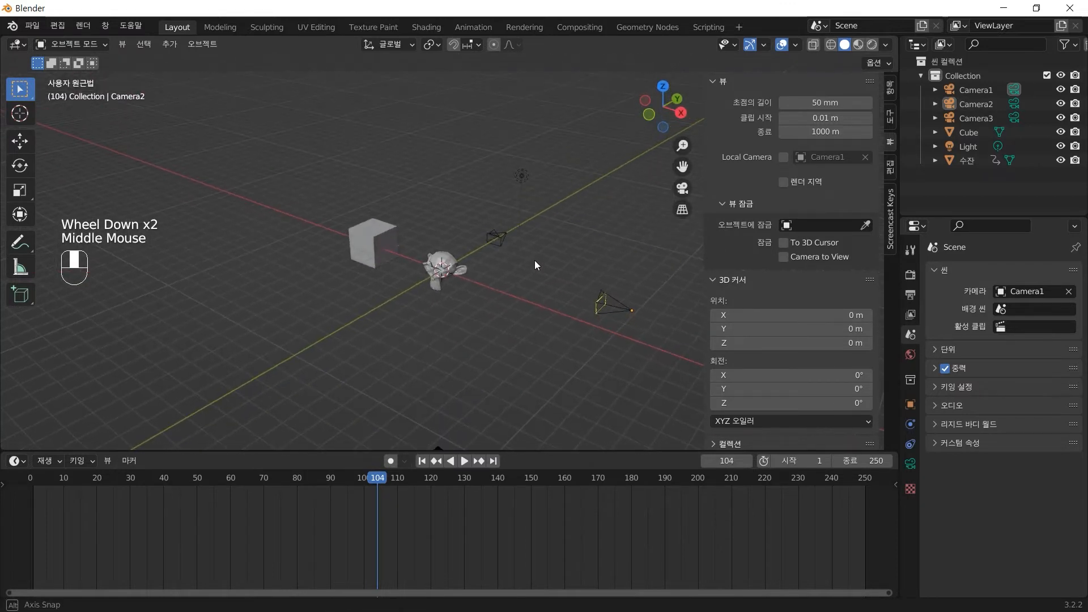
pyautogui.scroll(-1, 526, 292)
pyautogui.click(436, 406)
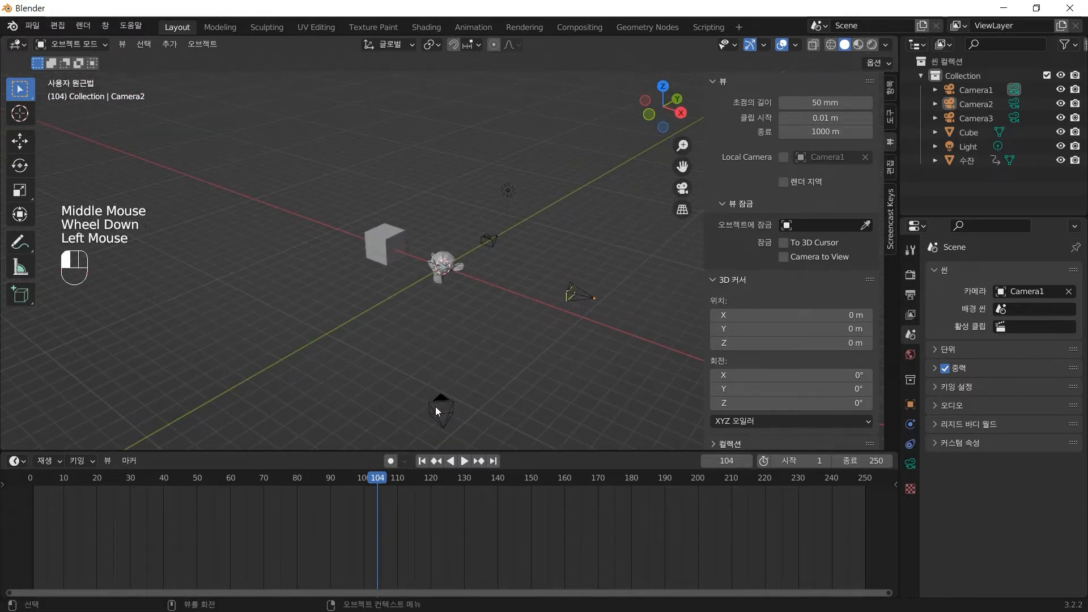
pyautogui.click(579, 296)
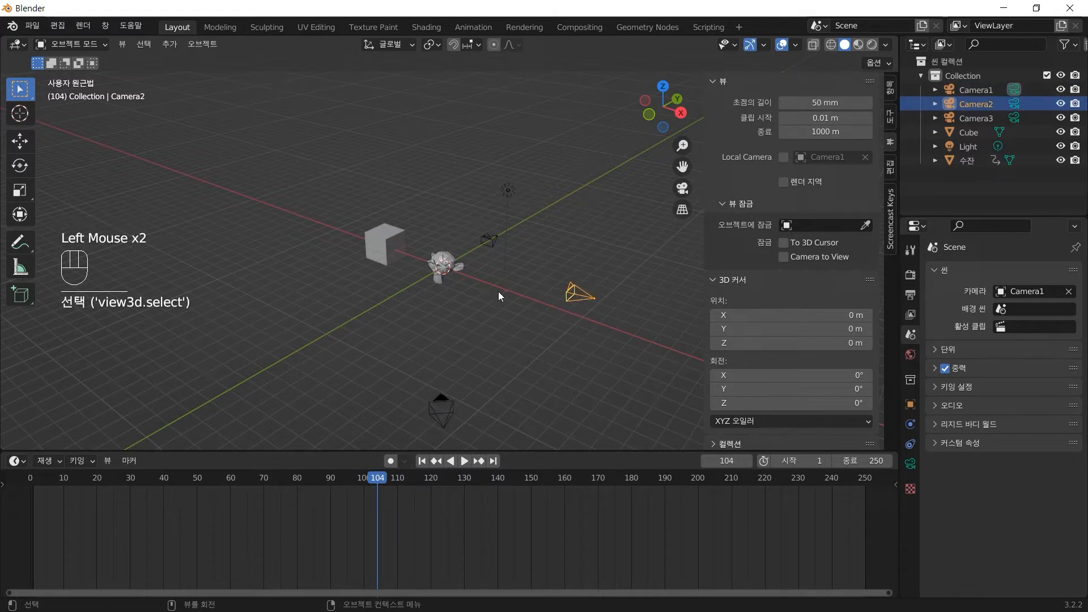
pyautogui.click(493, 241)
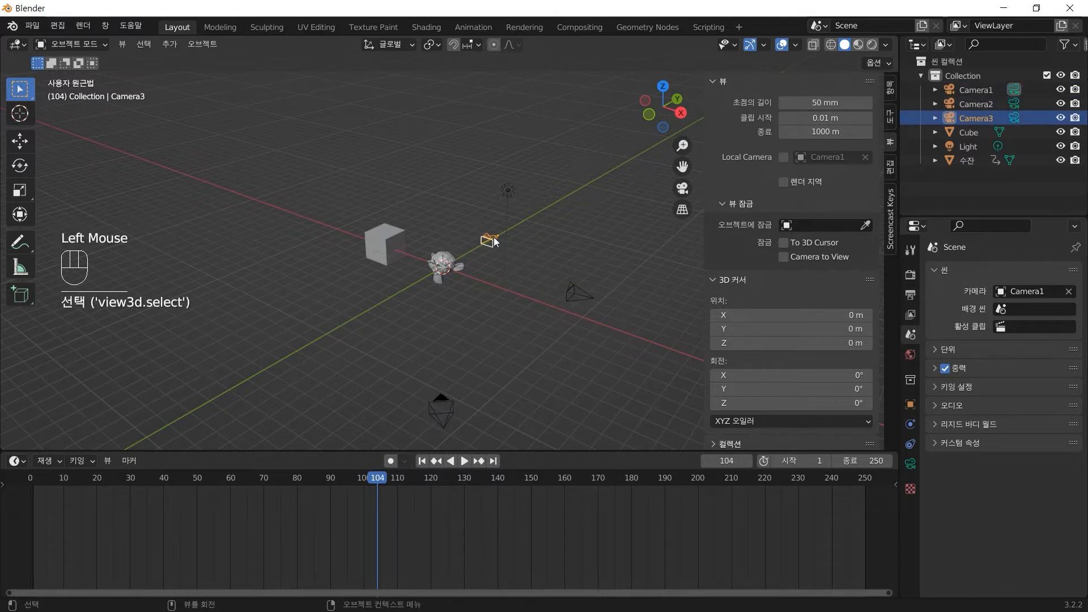
# - Go to frame 0 and check the monkey's start position relative to Camera3 from the top, selecting the monkey
pyautogui.moveTo(378, 476); pyautogui.dragTo(29, 475)
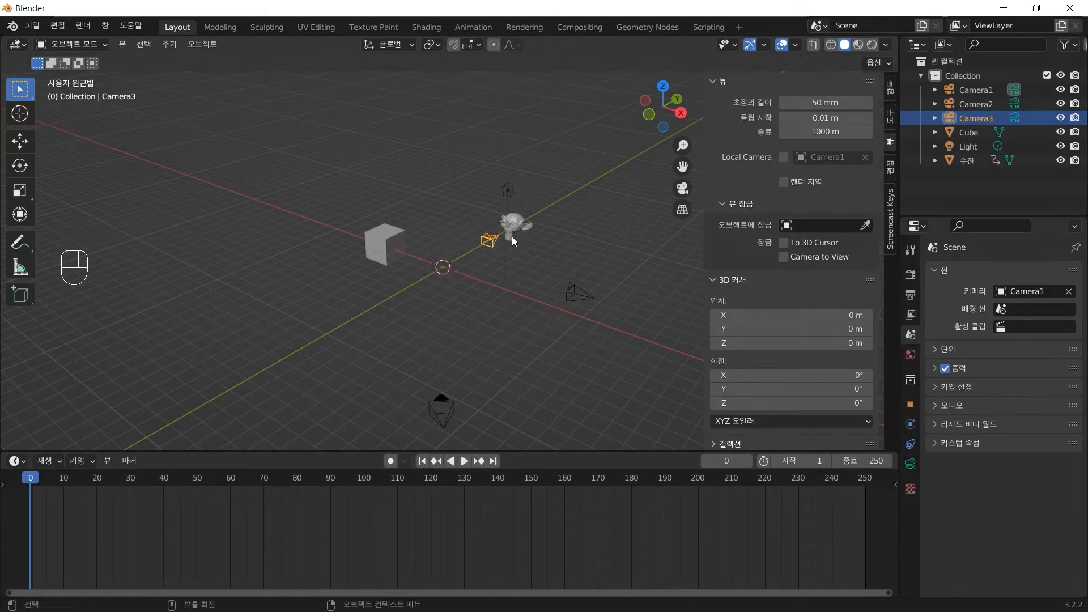
pyautogui.scroll(3, 511, 236)
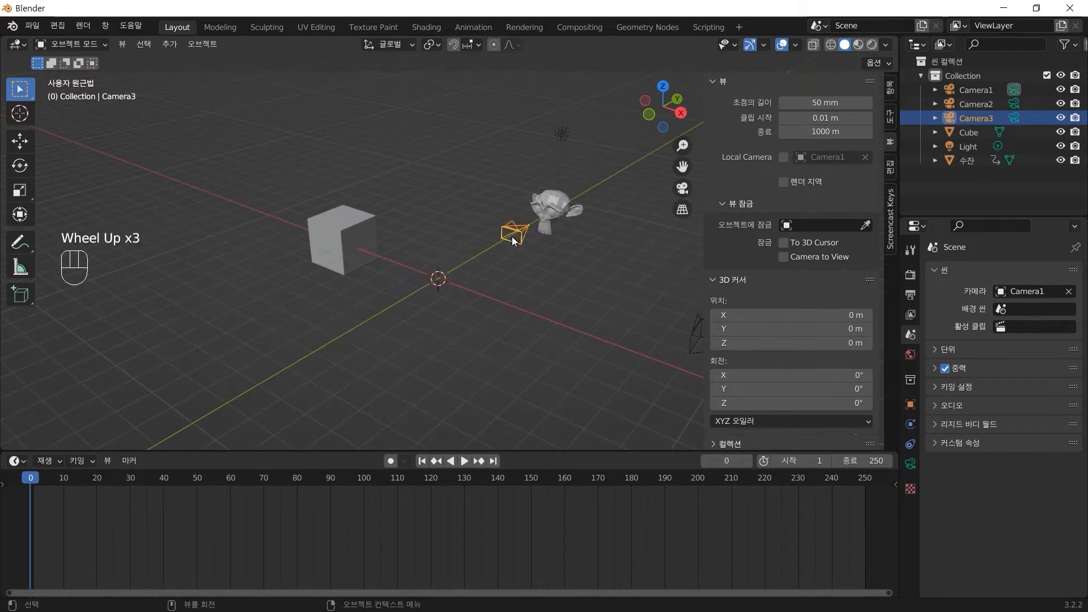
pyautogui.press('KP_7')
pyautogui.scroll(-2, 501, 120)
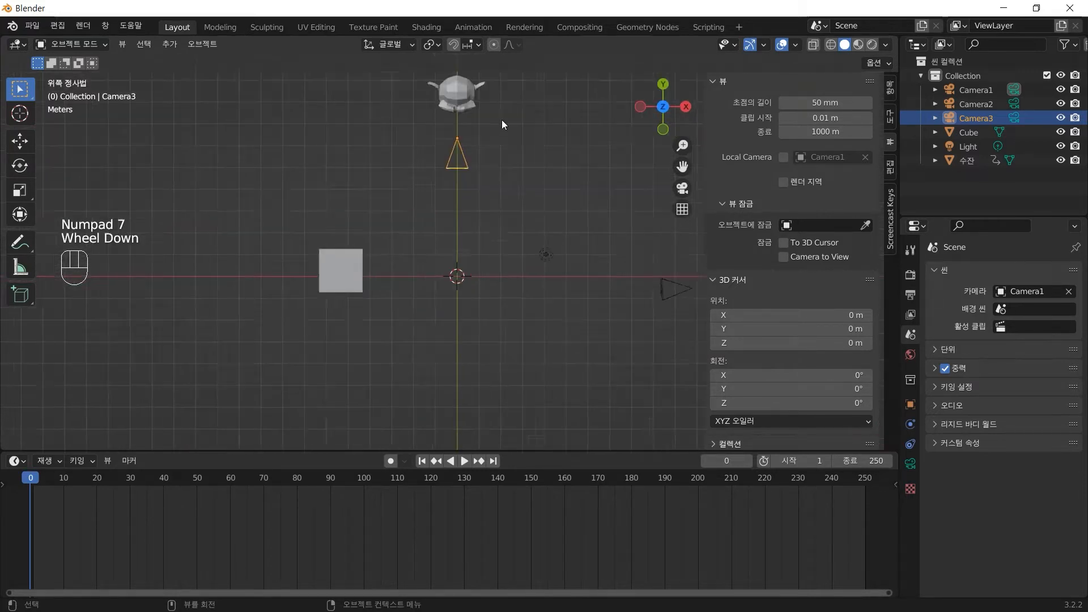
pyautogui.click(456, 120)
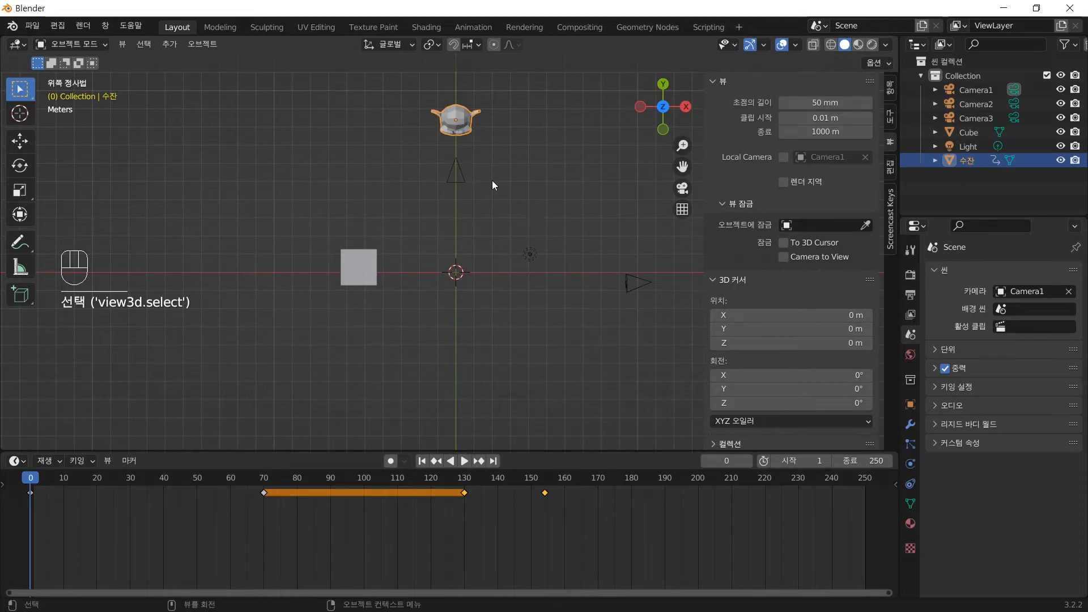
pyautogui.keyDown('shift'); pyautogui.moveTo(492, 180); pyautogui.dragTo(509, 258, button='middle'); pyautogui.keyUp('shift')
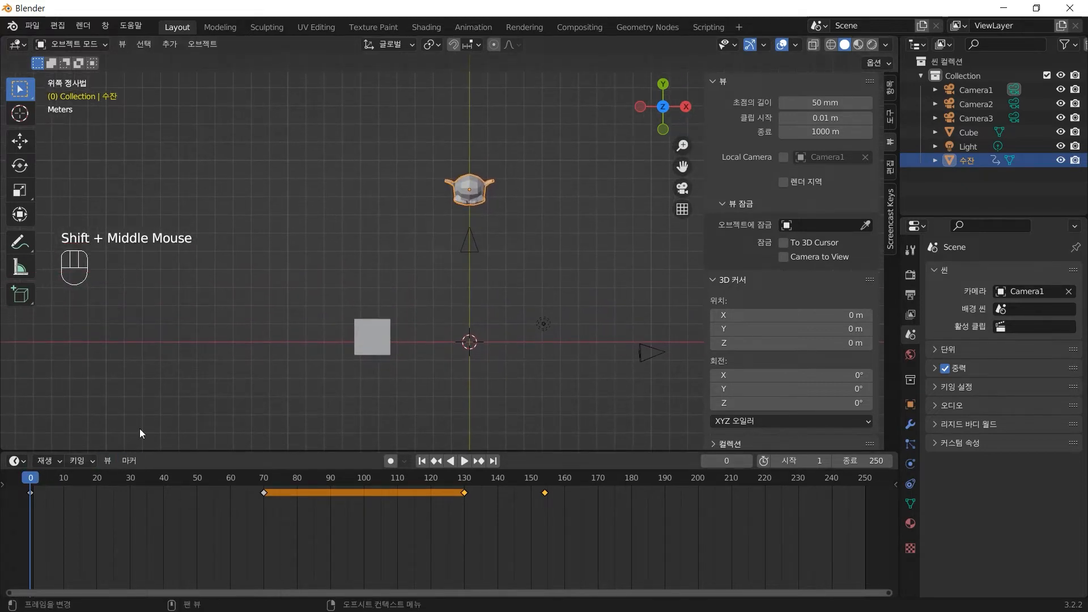
# - Move Camera3 about 6.3 m along the global Y axis so it sits behind the monkey, and deselect it
pyautogui.click(472, 247)
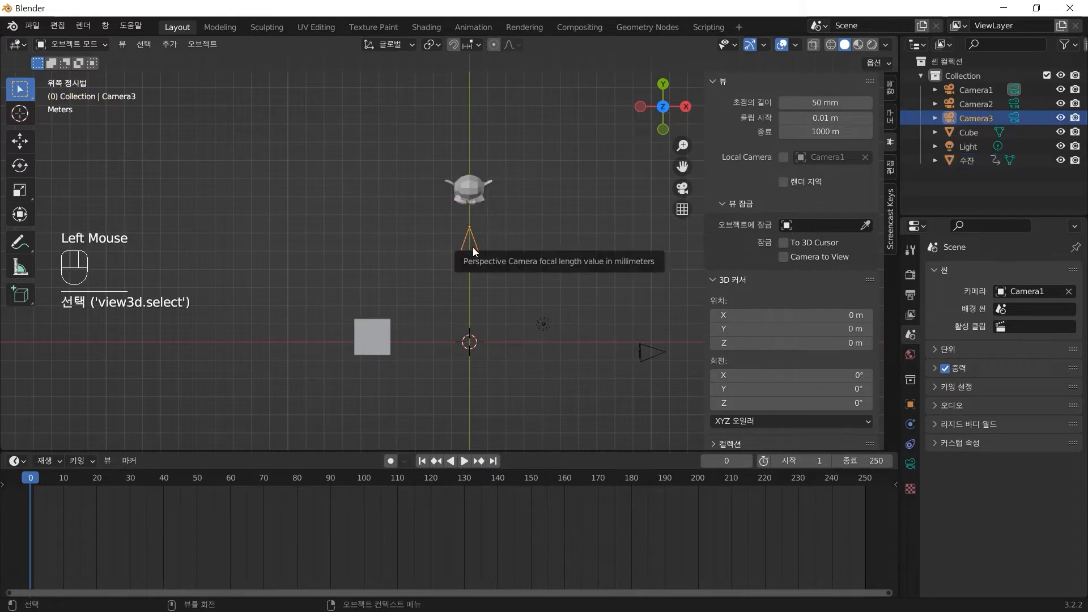
pyautogui.press('g')
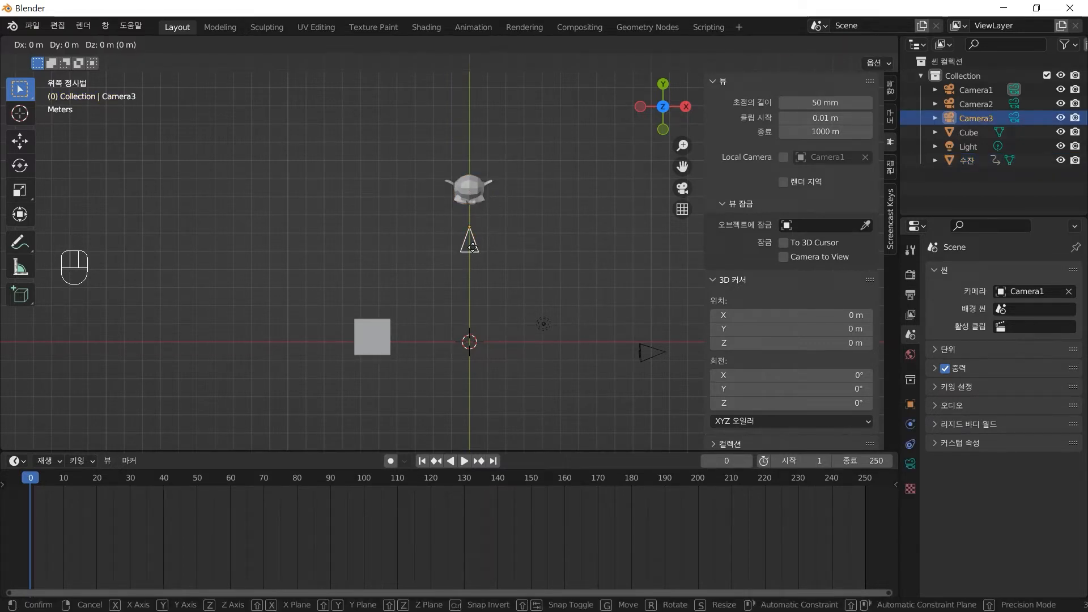
pyautogui.press('y')
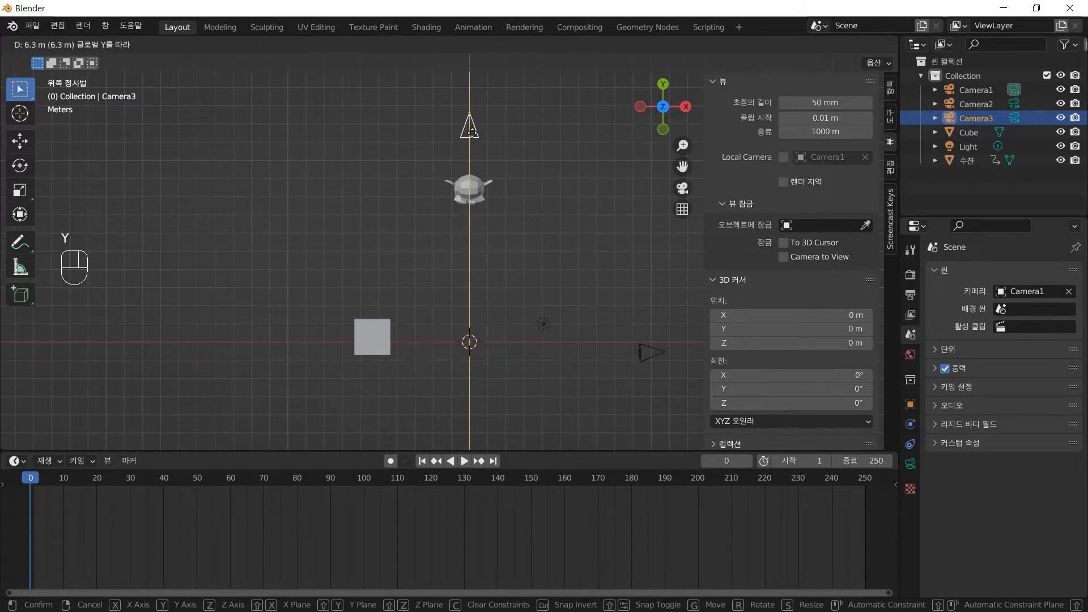
pyautogui.click(471, 134)
pyautogui.click(522, 226)
pyautogui.click(607, 270)
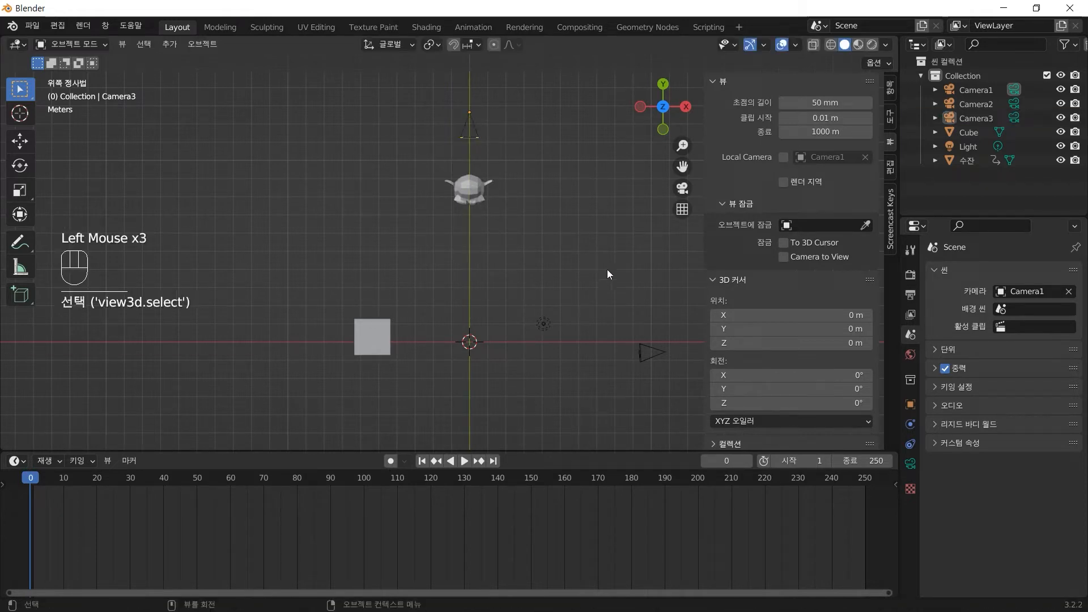
# - Select the monkey in a perspective view and move its first keyframe to frame 19
pyautogui.moveTo(583, 314); pyautogui.dragTo(530, 250, button='middle')
pyautogui.click(500, 225)
pyautogui.moveTo(30, 479); pyautogui.dragTo(118, 488)
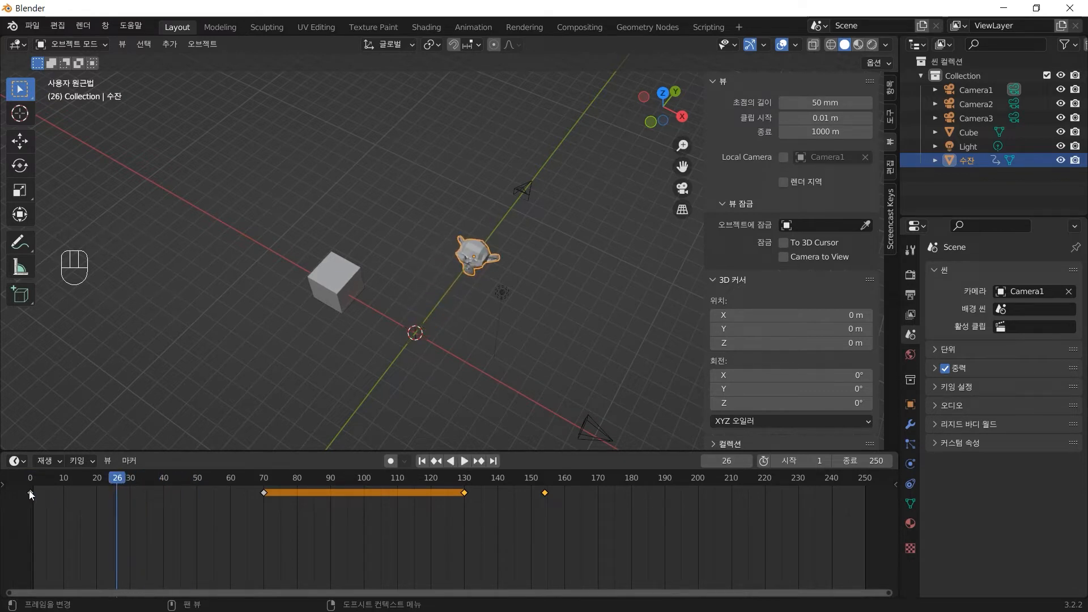
pyautogui.moveTo(31, 494); pyautogui.dragTo(247, 486)
# - Scrub the timeline to frame 139 to follow the monkey's movement past the cameras, selecting Camera2 and the monkey
pyautogui.click(68, 483)
pyautogui.moveTo(247, 482); pyautogui.dragTo(351, 482)
pyautogui.click(592, 434)
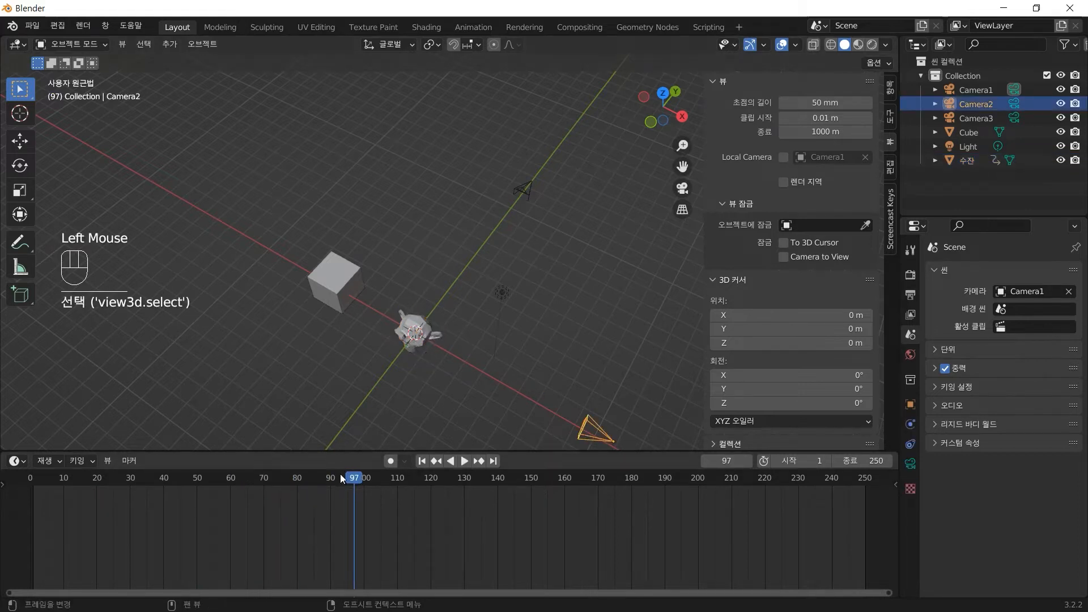
pyautogui.click(426, 329)
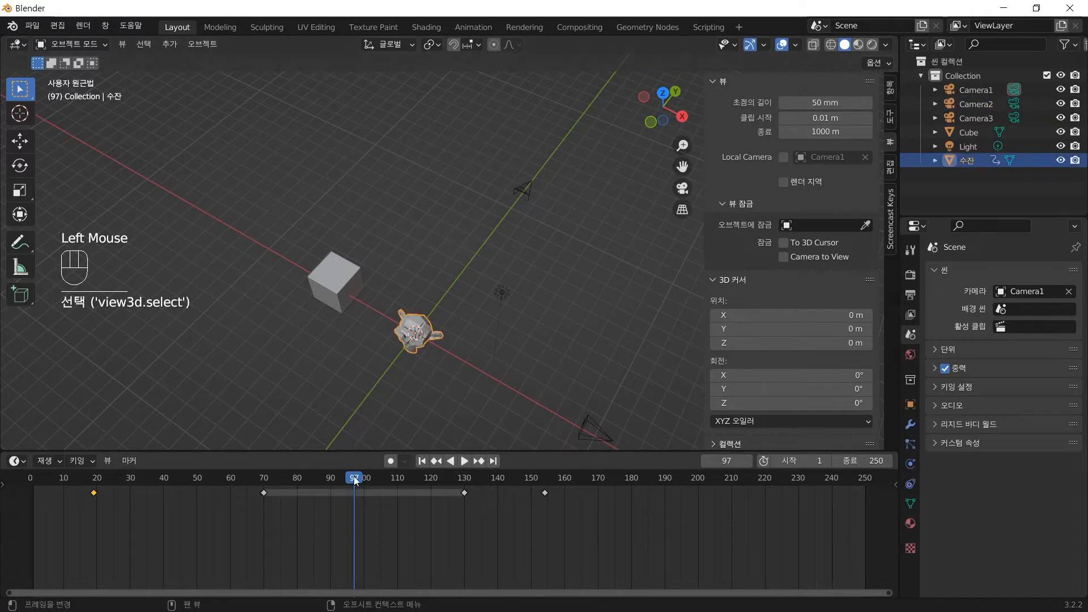
pyautogui.moveTo(355, 482); pyautogui.dragTo(495, 479)
pyautogui.scroll(-2, 471, 376)
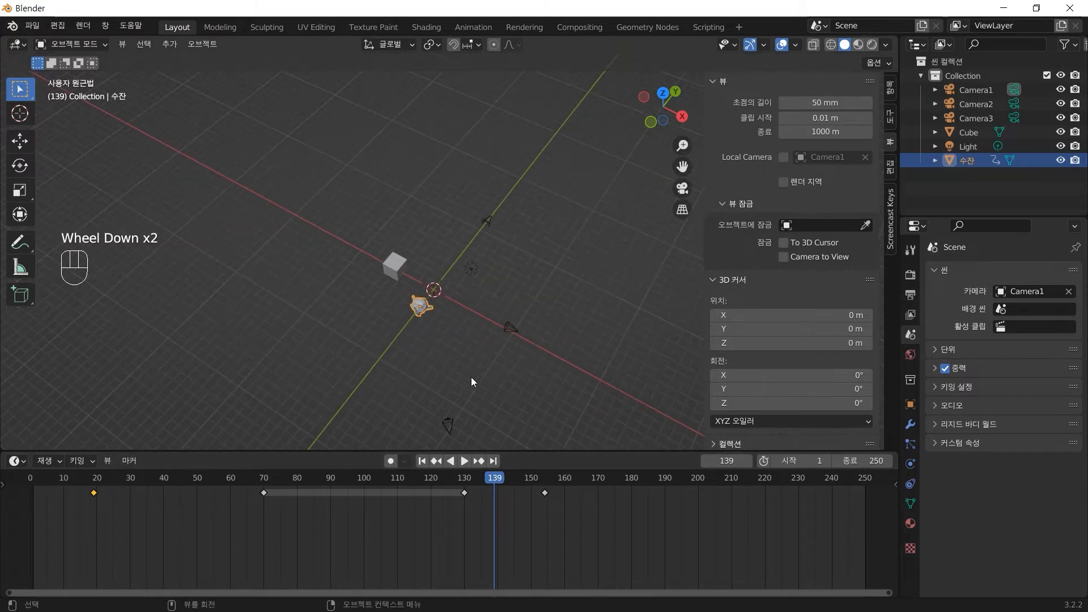
# - Select Camera1, Camera2 and Camera3 together in the top view
pyautogui.click(448, 422)
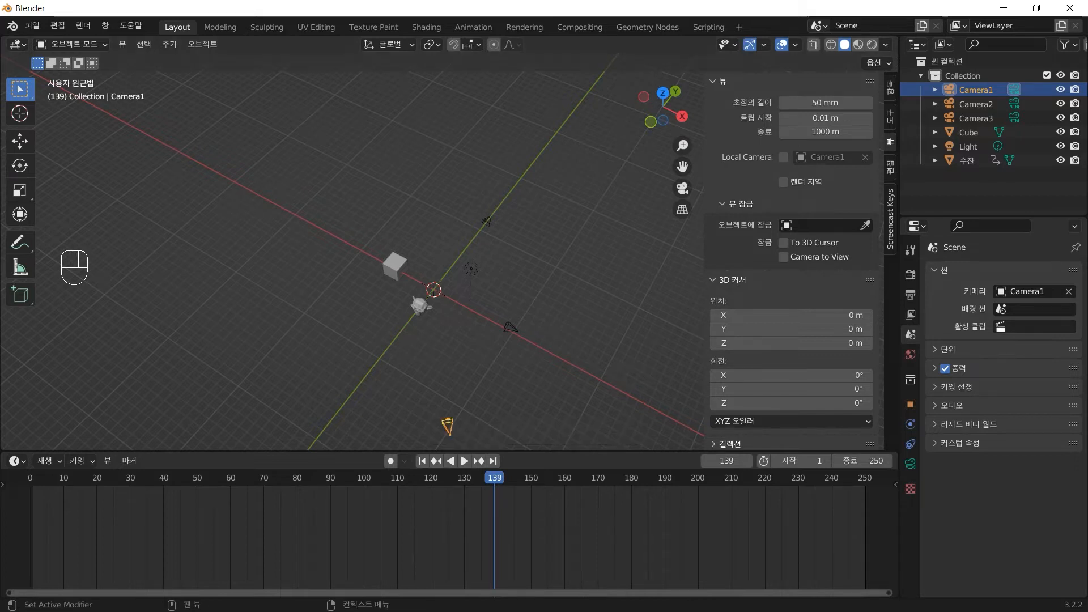
pyautogui.press('KP_7')
pyautogui.moveTo(595, 436); pyautogui.dragTo(368, 150)
pyautogui.click(511, 209)
pyautogui.moveTo(509, 228); pyautogui.dragTo(421, 174)
pyautogui.moveTo(587, 434); pyautogui.dragTo(515, 381)
pyautogui.keyDown('shift'); pyautogui.moveTo(584, 324); pyautogui.dragTo(538, 275); pyautogui.keyUp('shift')
pyautogui.keyDown('shift'); pyautogui.moveTo(515, 222); pyautogui.dragTo(421, 156); pyautogui.keyUp('shift')
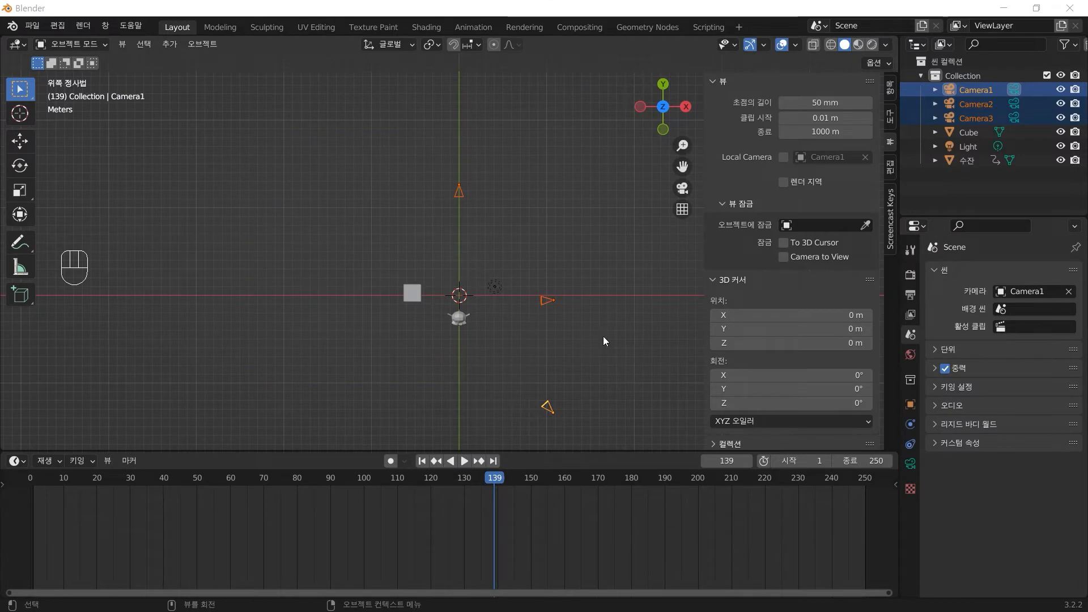
# - Deselect the cameras, look through Camera1, select the monkey and scrub its animation back to frame 1
pyautogui.click(603, 336)
pyautogui.click(611, 387)
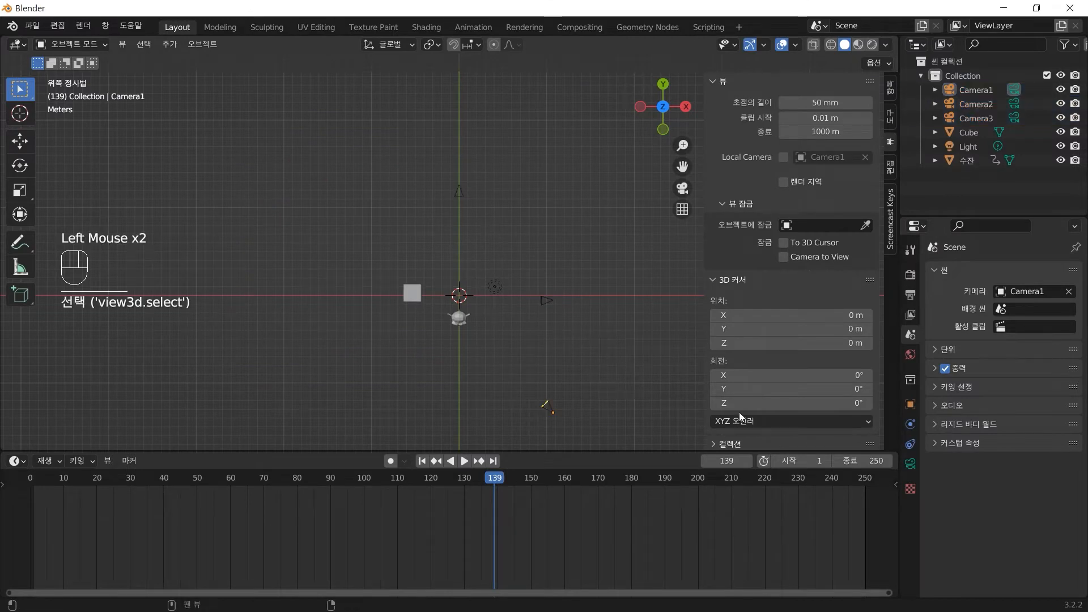
pyautogui.click(583, 369)
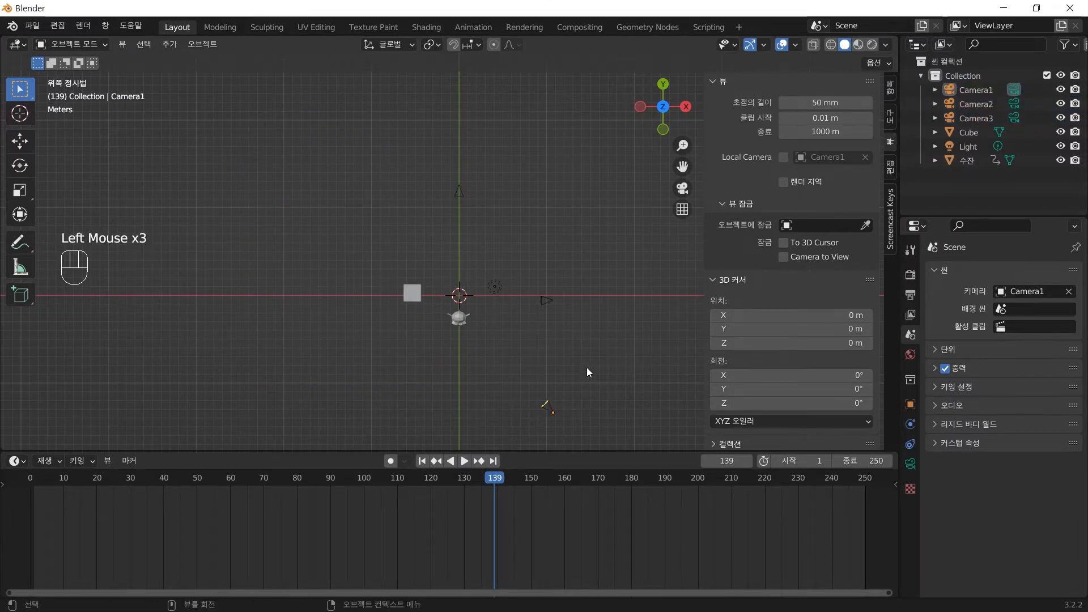
pyautogui.press('KP_0')
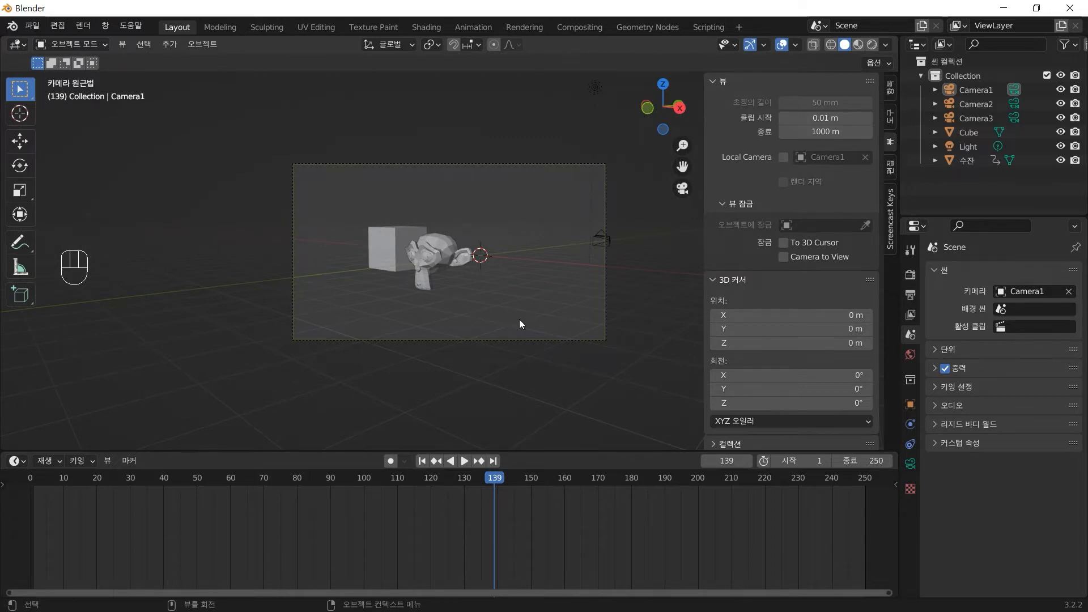
pyautogui.click(428, 261)
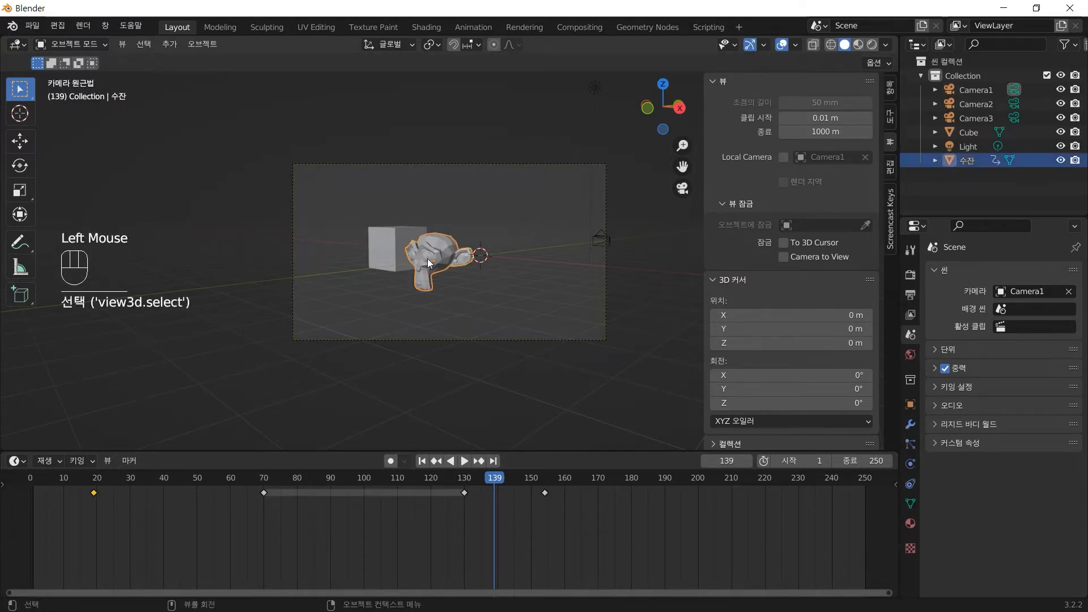
pyautogui.moveTo(497, 479); pyautogui.dragTo(84, 482)
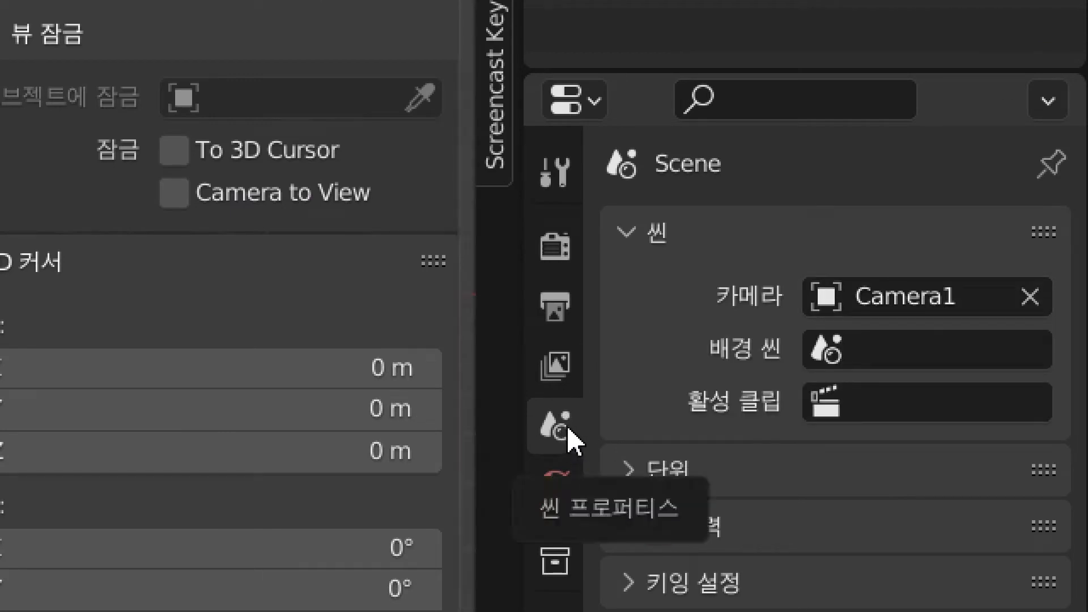
# - Make Camera3 the scene's active camera and scrub the monkey's animation to frame 156 and back to frame 85
pyautogui.click(901, 299)
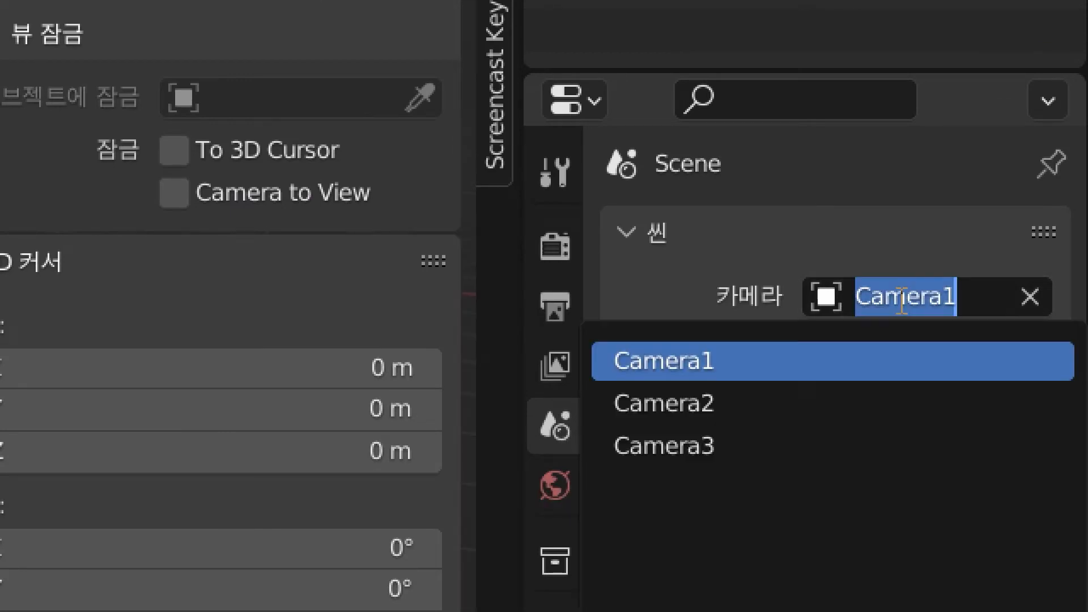
pyautogui.click(757, 447)
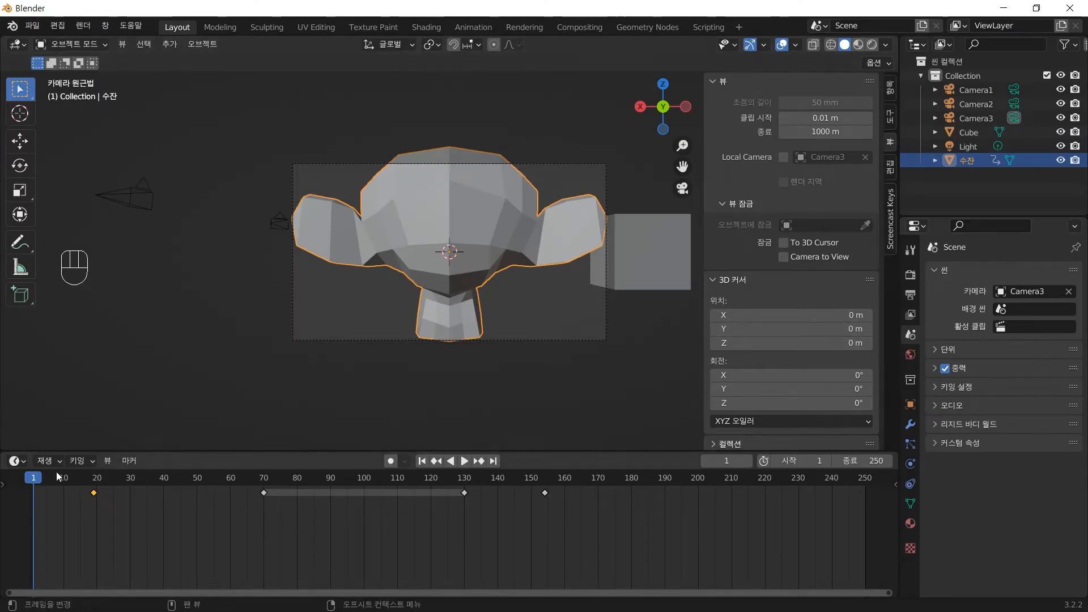
pyautogui.moveTo(34, 481); pyautogui.dragTo(550, 499)
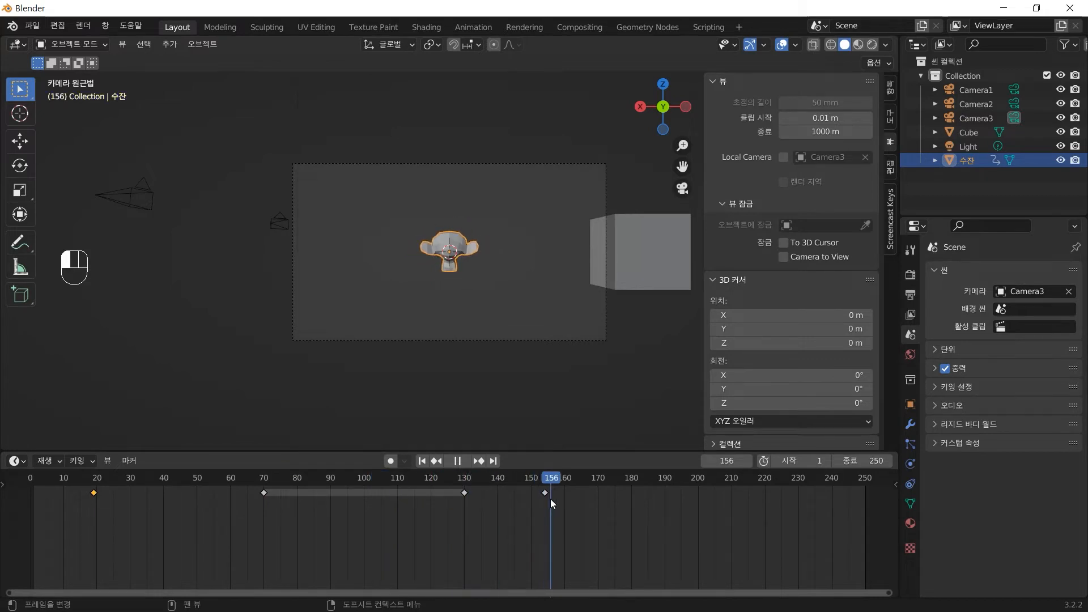
pyautogui.moveTo(549, 499); pyautogui.dragTo(315, 485)
pyautogui.click(510, 385)
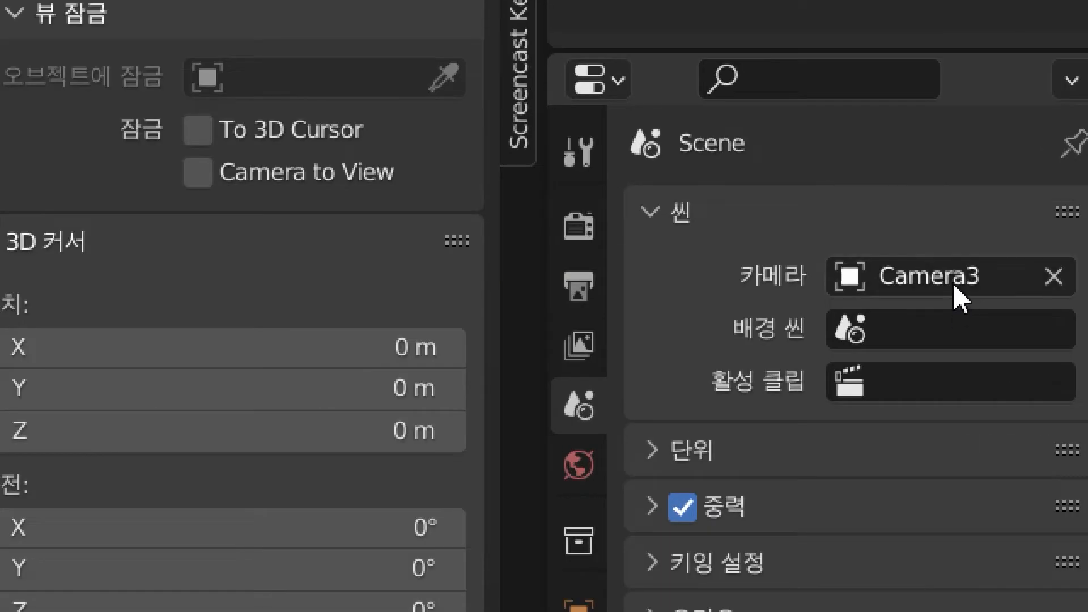
# - Make Camera2 the scene's active camera, scrub around frame 76 and preview the monkey's movement with it selected
pyautogui.click(1034, 295)
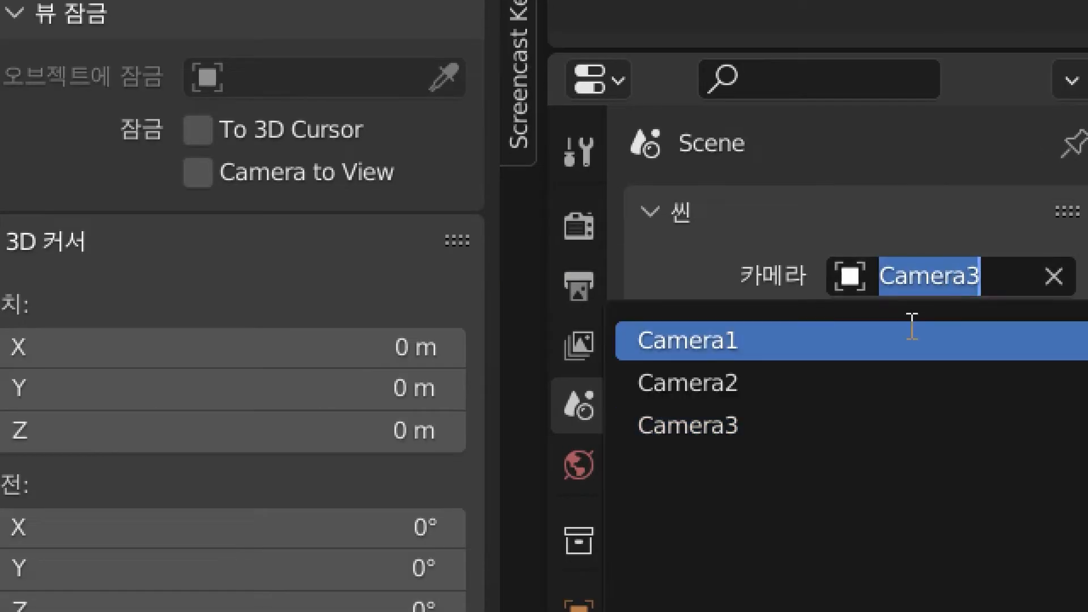
pyautogui.click(883, 378)
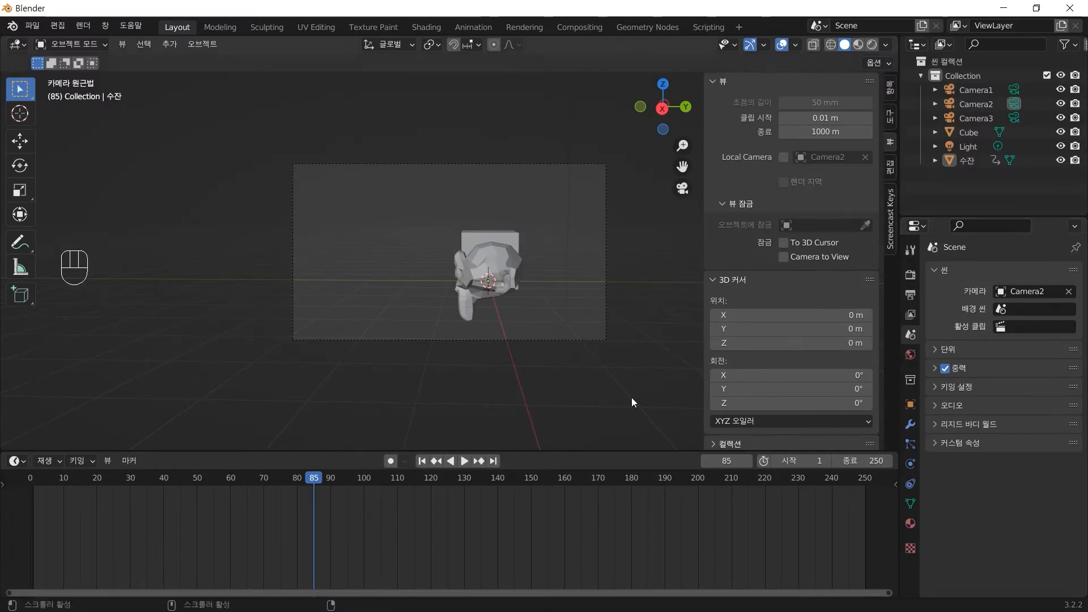
pyautogui.moveTo(324, 478); pyautogui.dragTo(284, 479)
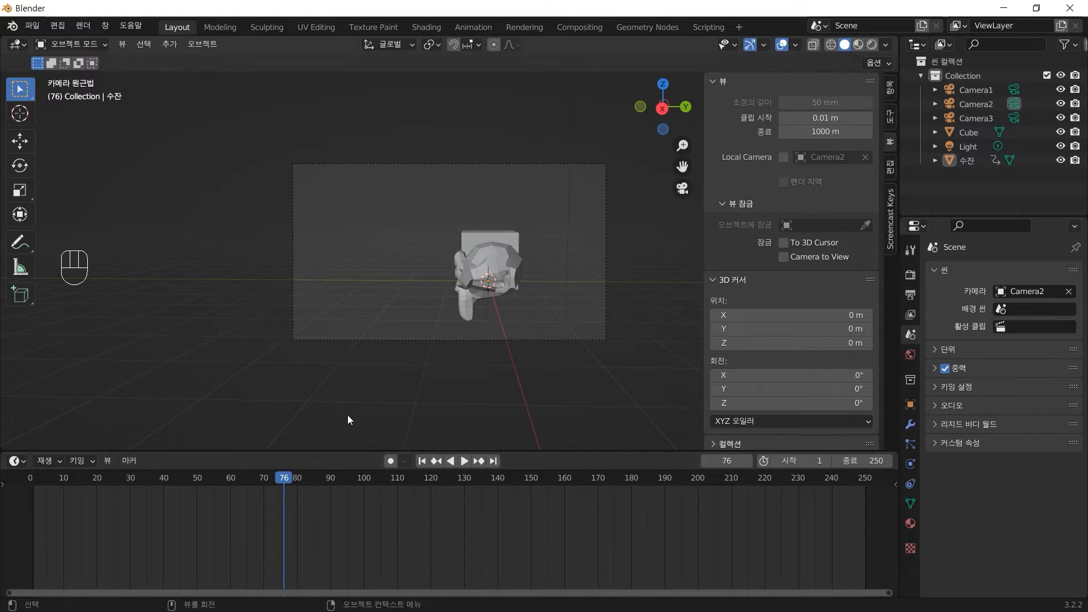
pyautogui.click(470, 304)
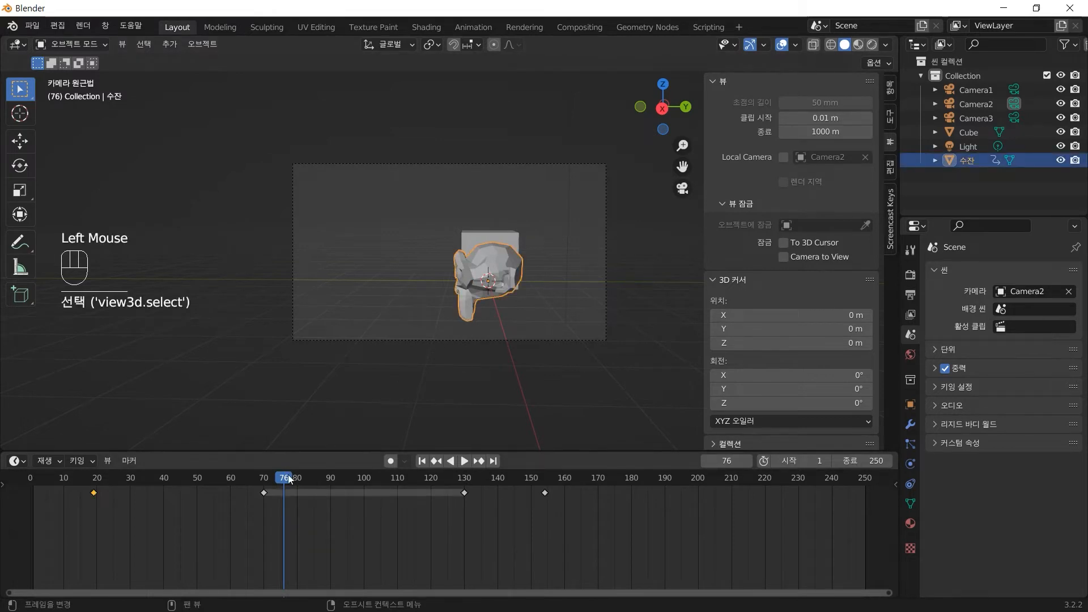
pyautogui.moveTo(289, 479); pyautogui.dragTo(359, 488)
# - Make Camera1 the scene's active camera, scrub the timeline to frame 84 and deselect the monkey
pyautogui.click(1019, 291)
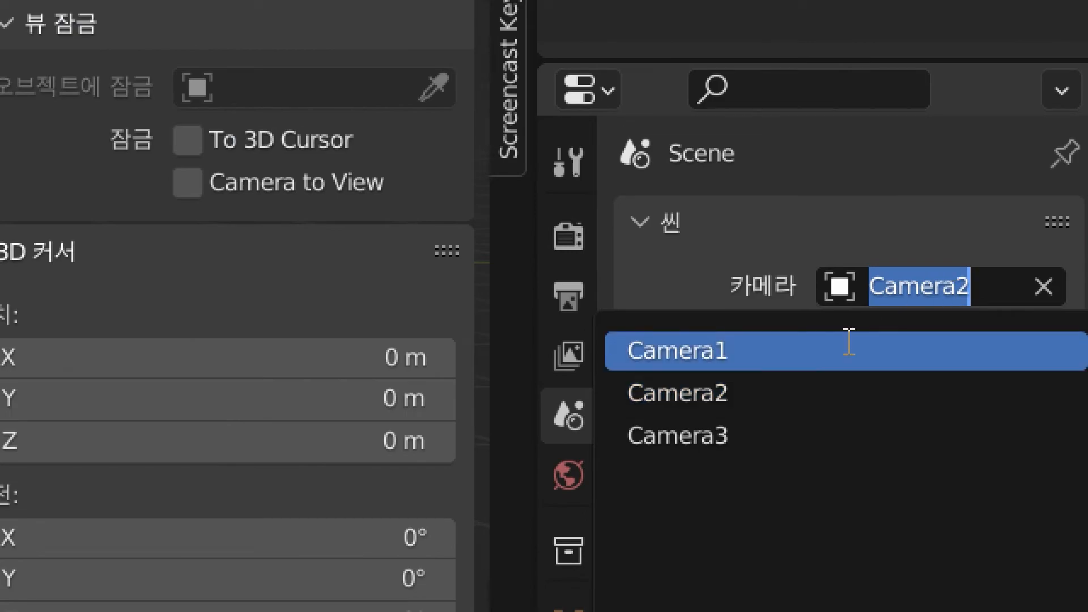
pyautogui.click(848, 342)
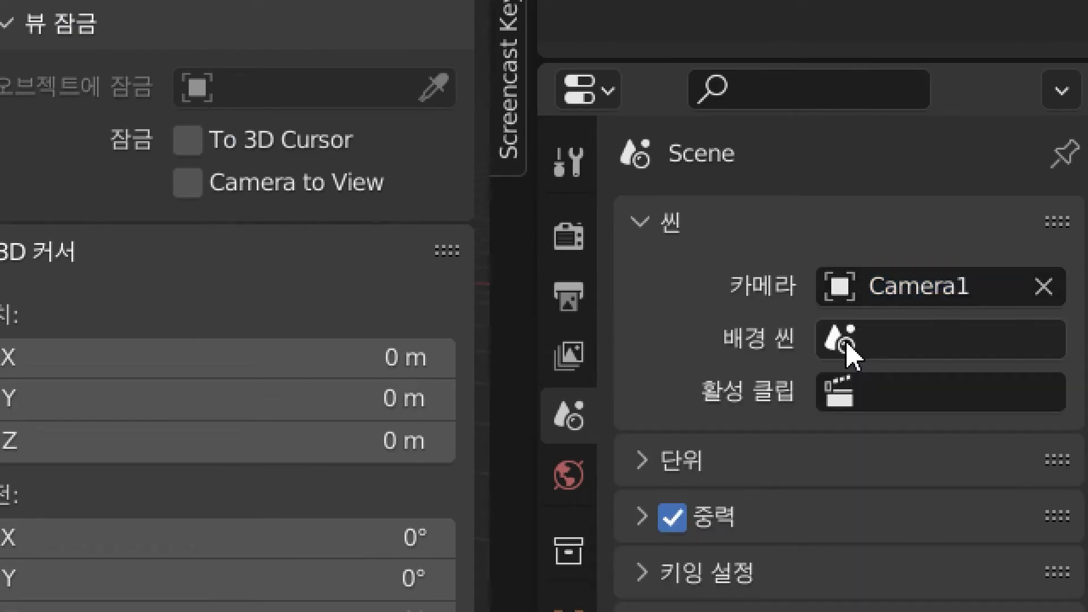
pyautogui.moveTo(491, 478); pyautogui.dragTo(311, 478)
pyautogui.click(416, 400)
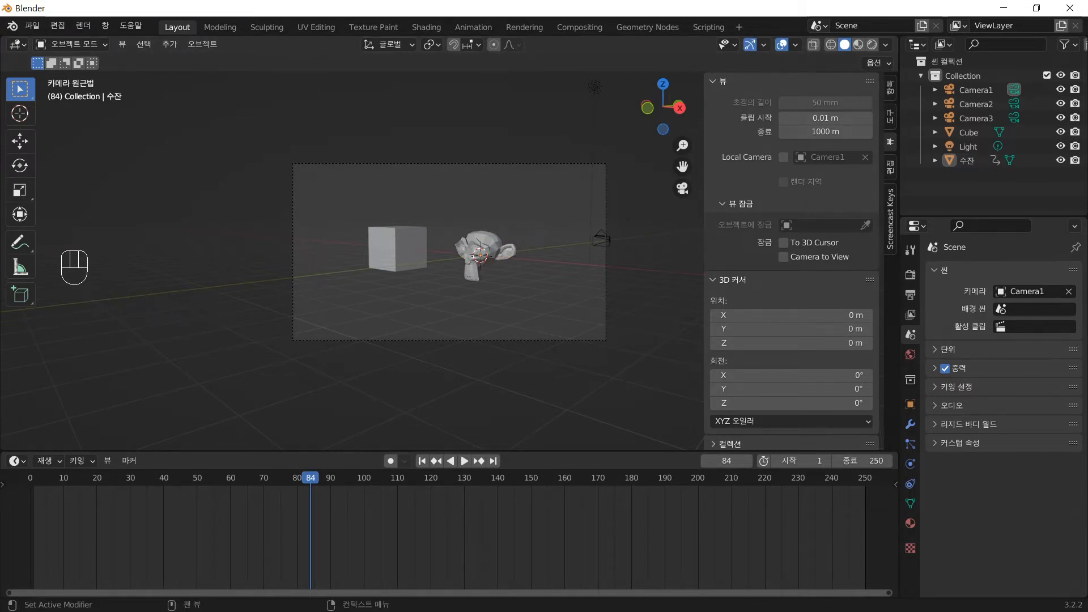
# - Switch to the browser to review the tutorial slide on Bind Camera to Markers, and return to Blender
pyautogui.hotkey('alt', 'Tab')
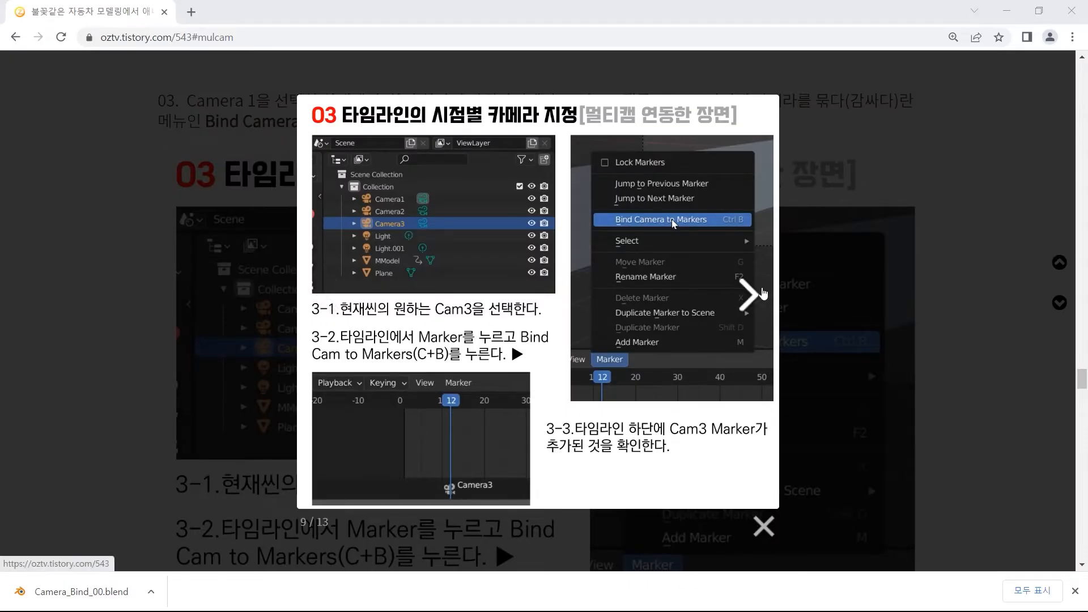
pyautogui.click(466, 363)
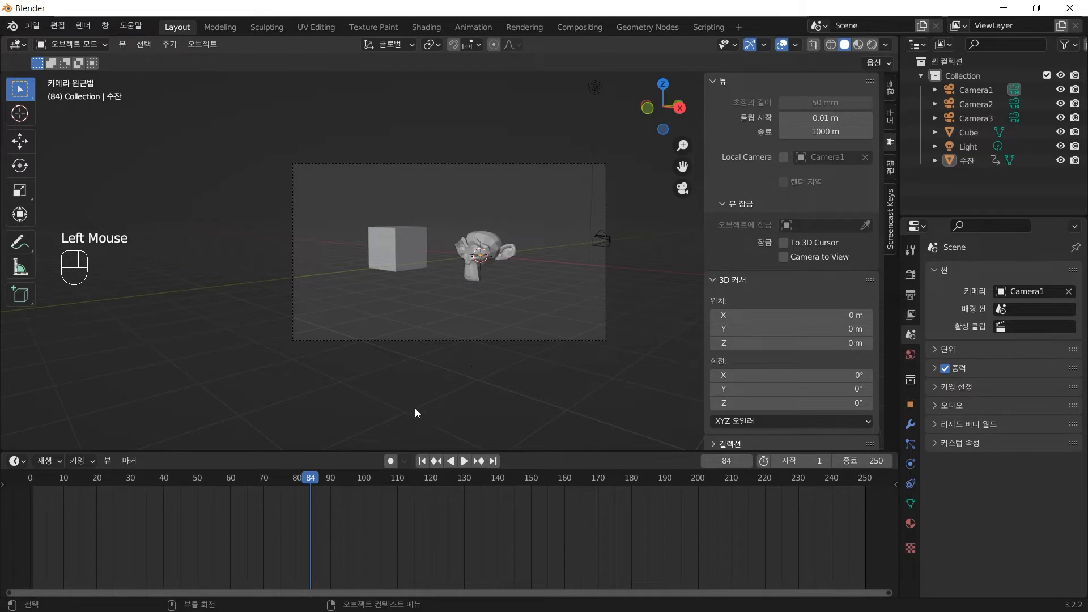
# - Go to frame 16 near the monkey's first keyframe, select Camera3 and bind it to a timeline marker there
pyautogui.click(486, 243)
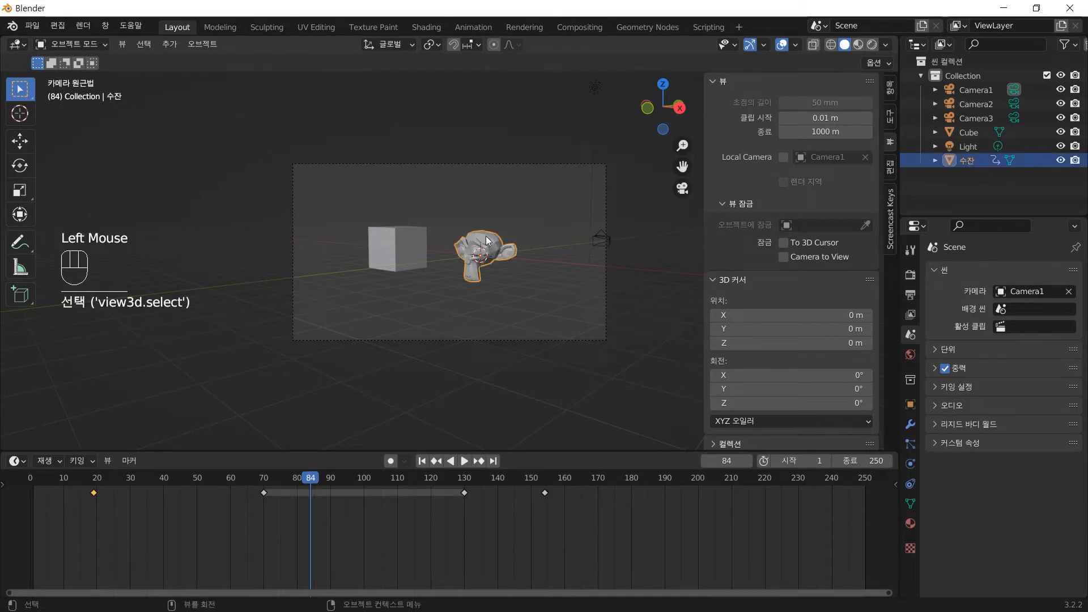
pyautogui.moveTo(310, 494); pyautogui.dragTo(83, 494)
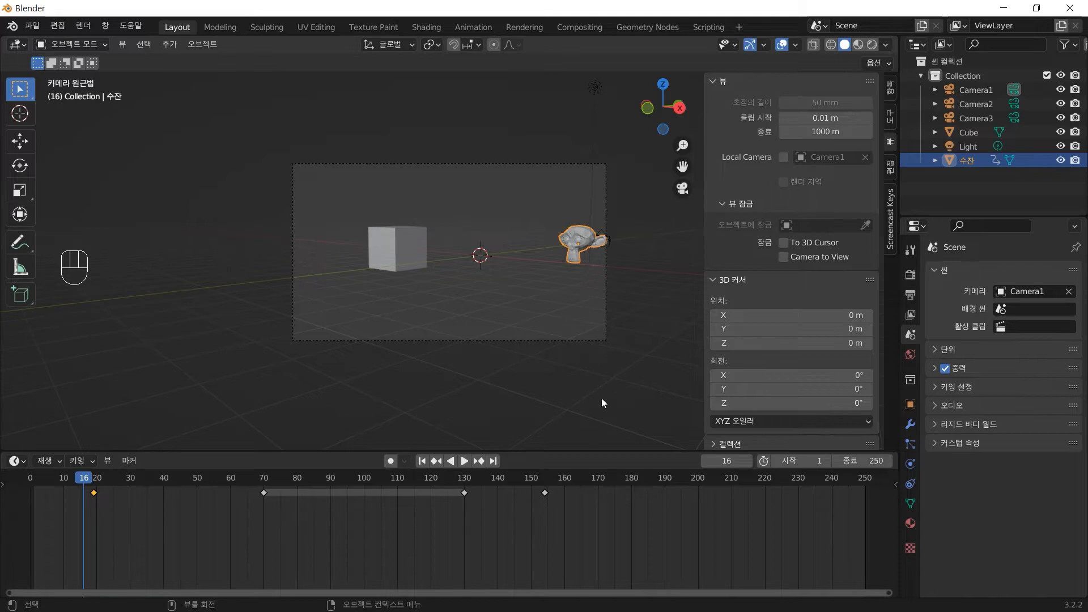
pyautogui.click(602, 403)
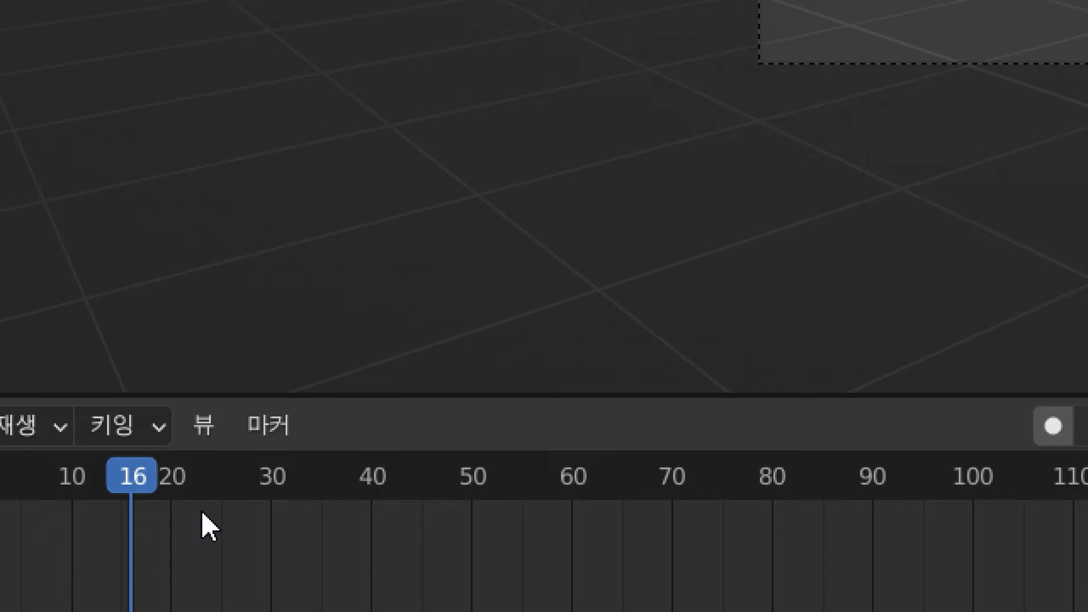
pyautogui.click(268, 431)
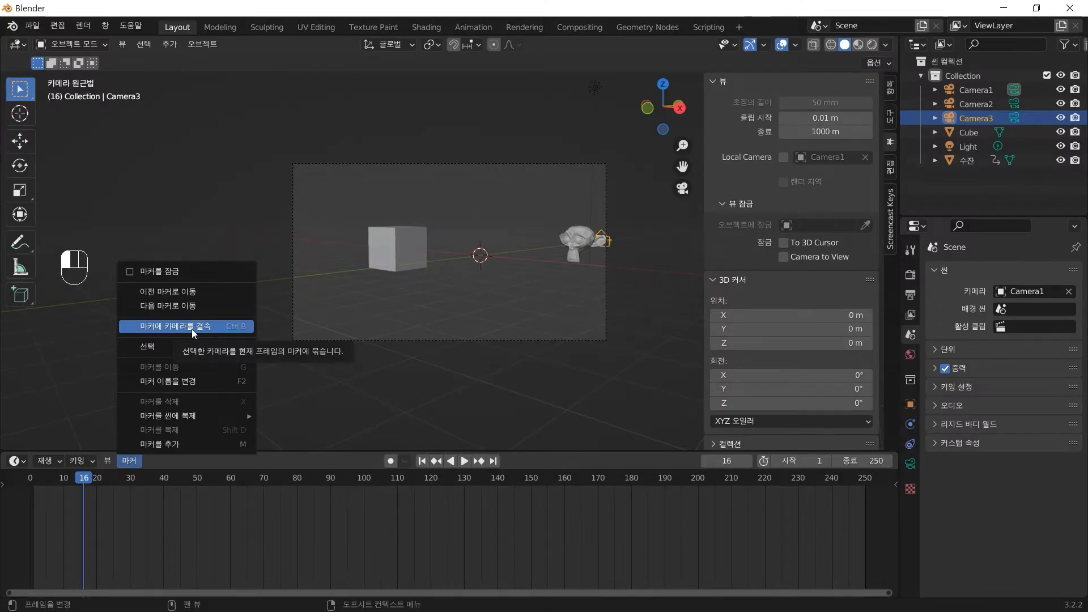
pyautogui.click(457, 184)
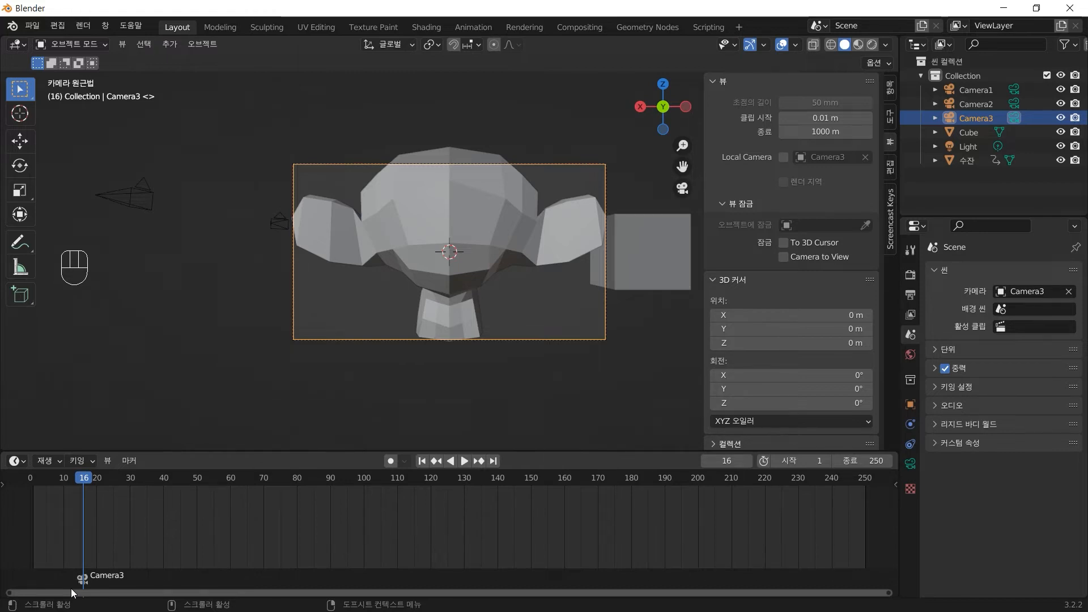
# - Select the monkey, scrub through its movement in the camera and top views, and set the current frame to 54
pyautogui.moveTo(84, 478); pyautogui.dragTo(273, 480)
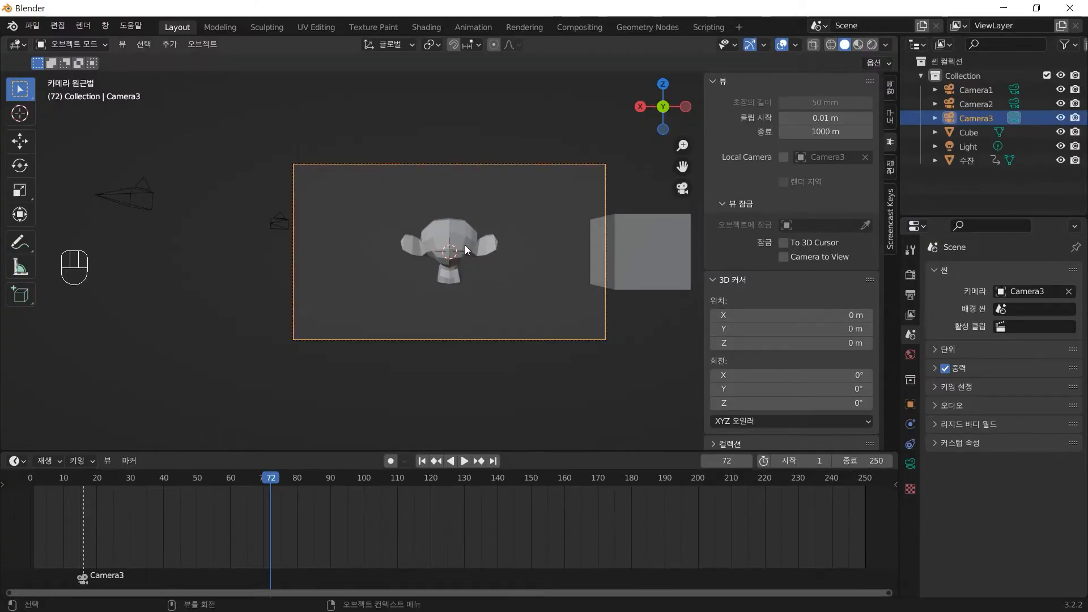
pyautogui.click(465, 241)
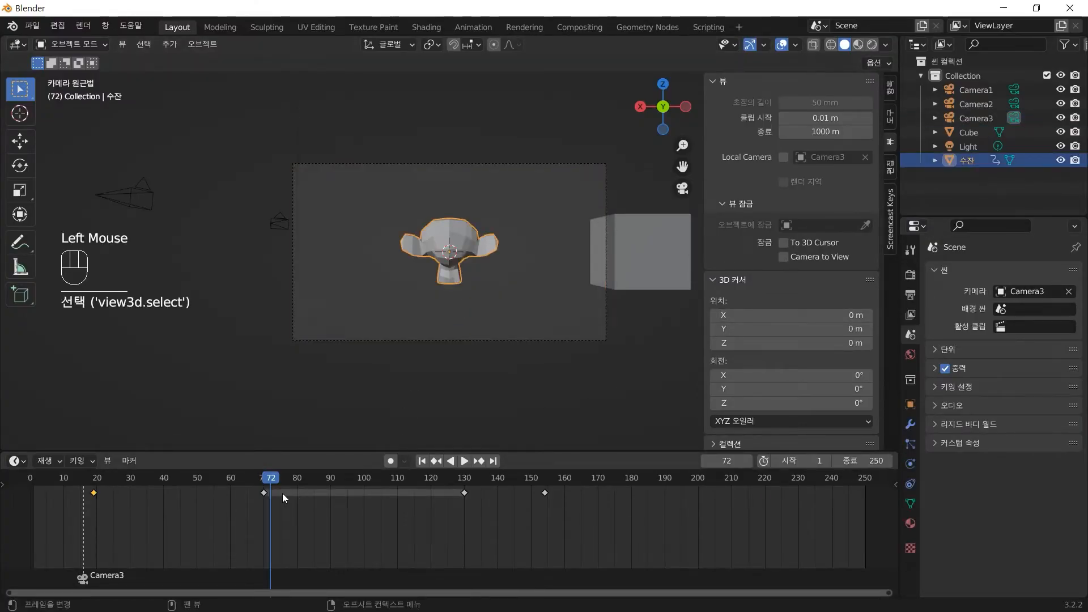
pyautogui.moveTo(273, 480); pyautogui.dragTo(220, 491)
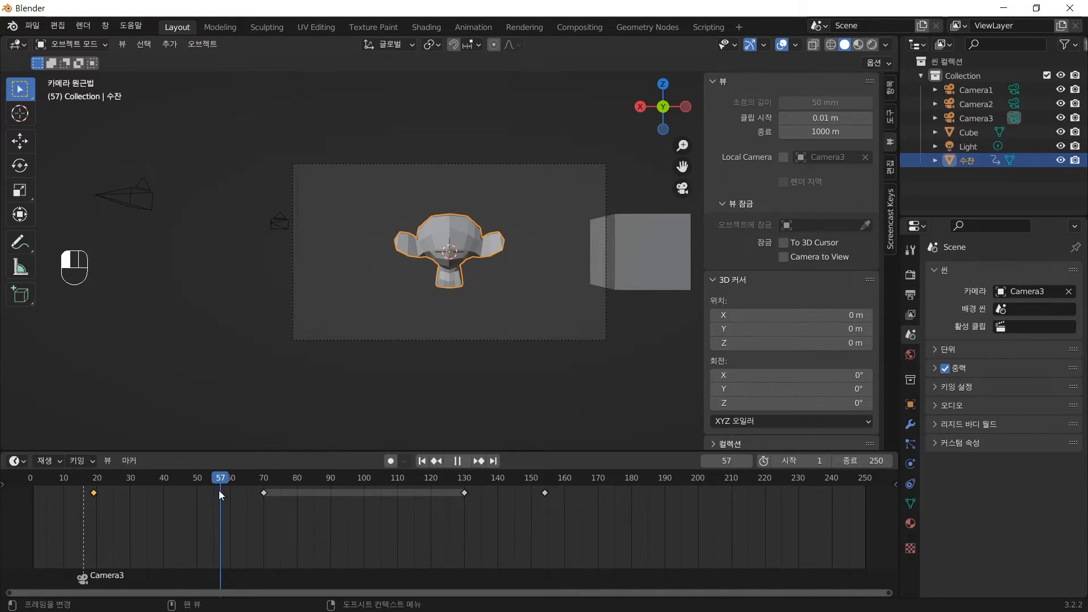
pyautogui.moveTo(219, 491); pyautogui.dragTo(298, 494)
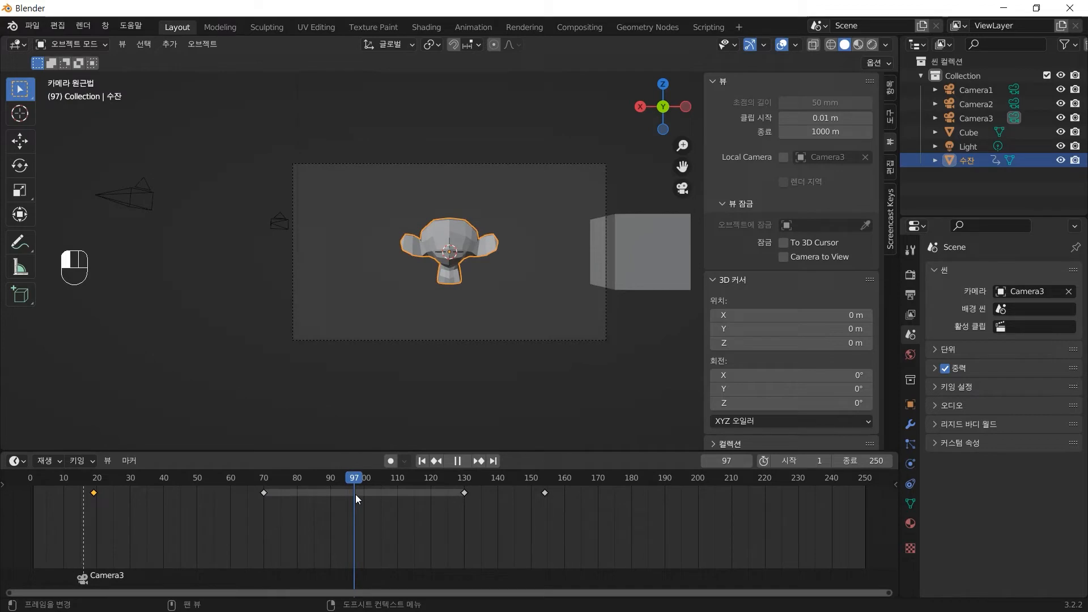
pyautogui.moveTo(355, 494); pyautogui.dragTo(226, 502)
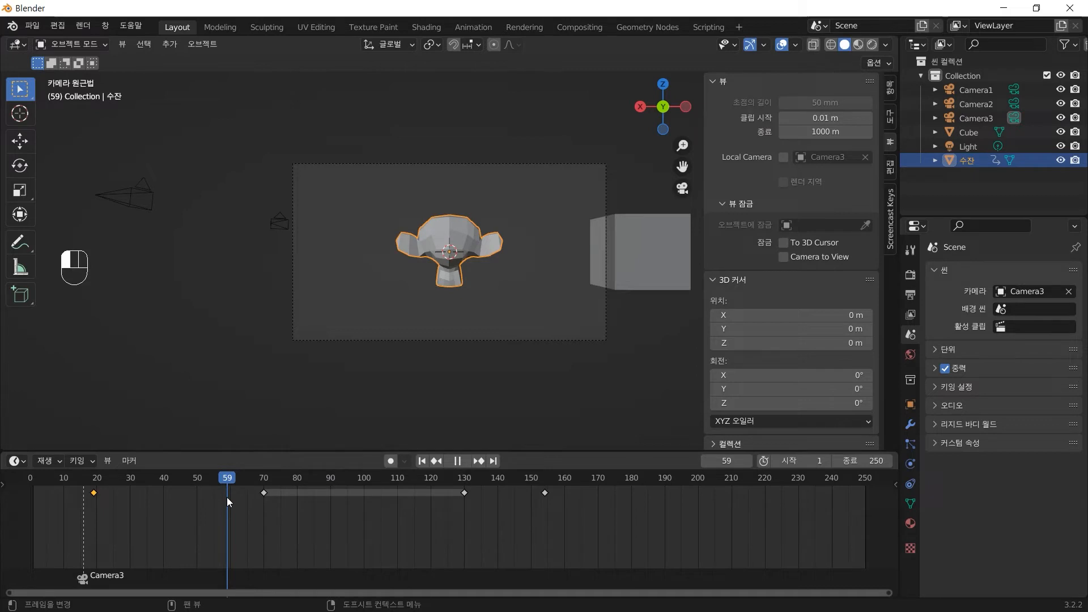
pyautogui.moveTo(227, 497); pyautogui.dragTo(226, 498)
pyautogui.press('KP_0')
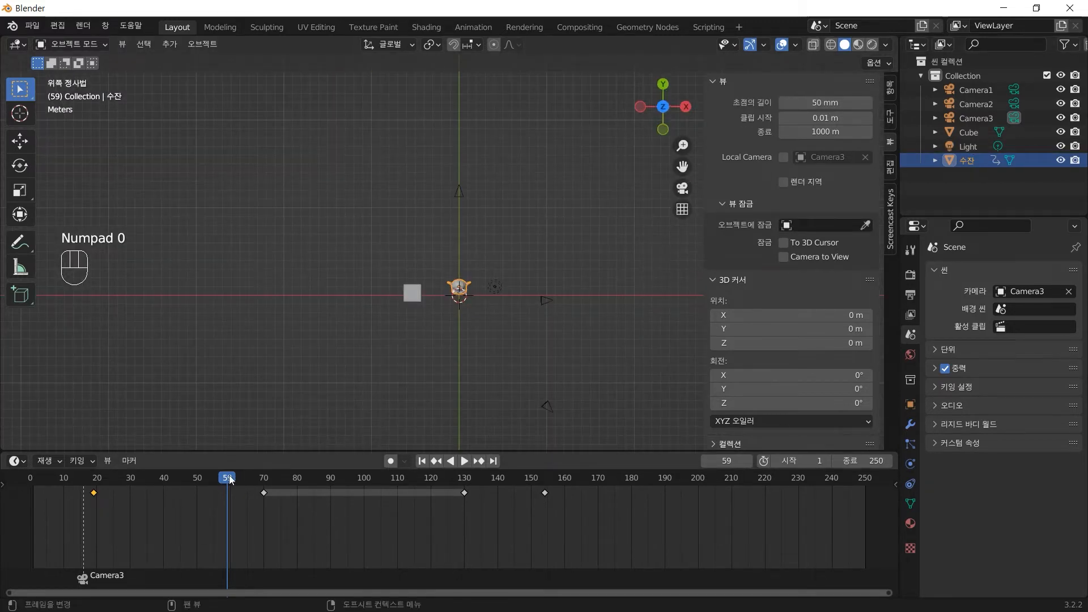
pyautogui.moveTo(210, 491)
pyautogui.mouseDown()
pyautogui.moveTo(39, 489)
pyautogui.moveTo(222, 491)
pyautogui.moveTo(210, 491)
pyautogui.mouseUp()
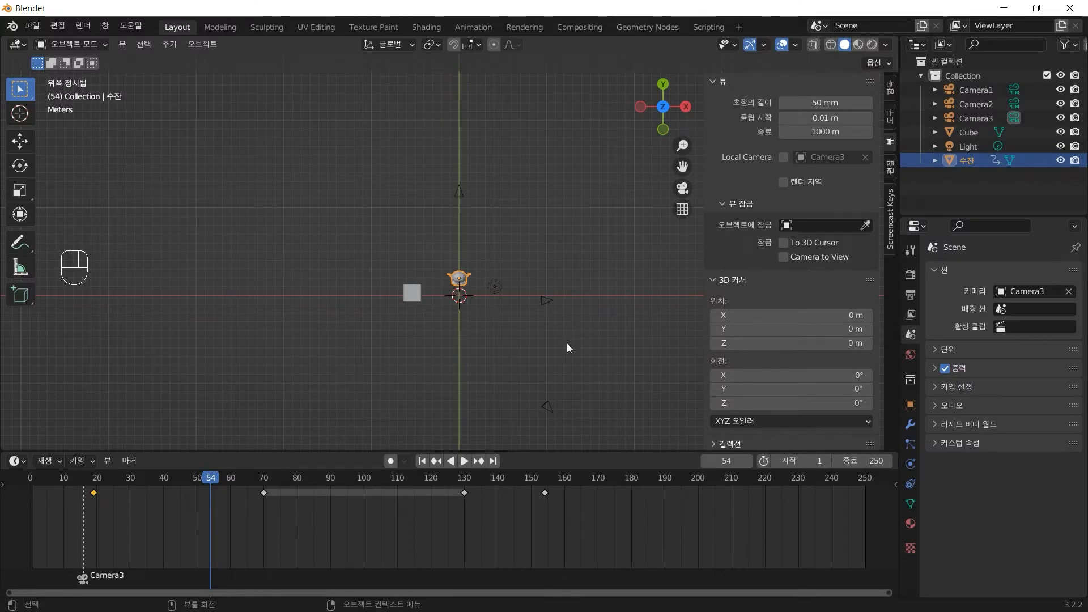
# - Select Camera2, bind it to a timeline marker at frame 54, and deselect it
pyautogui.press('alt')
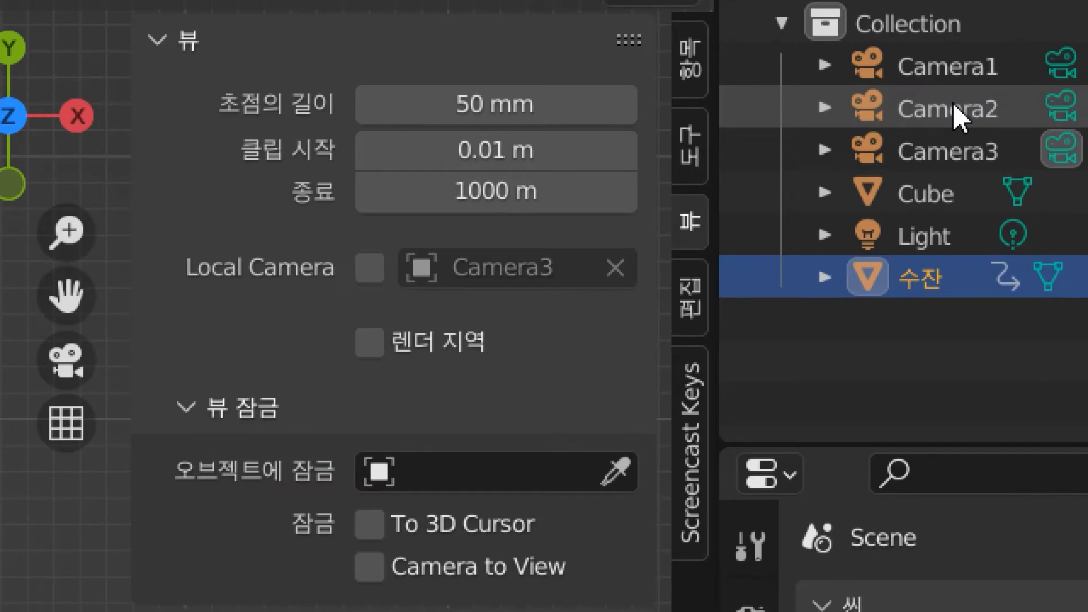
pyautogui.click(958, 116)
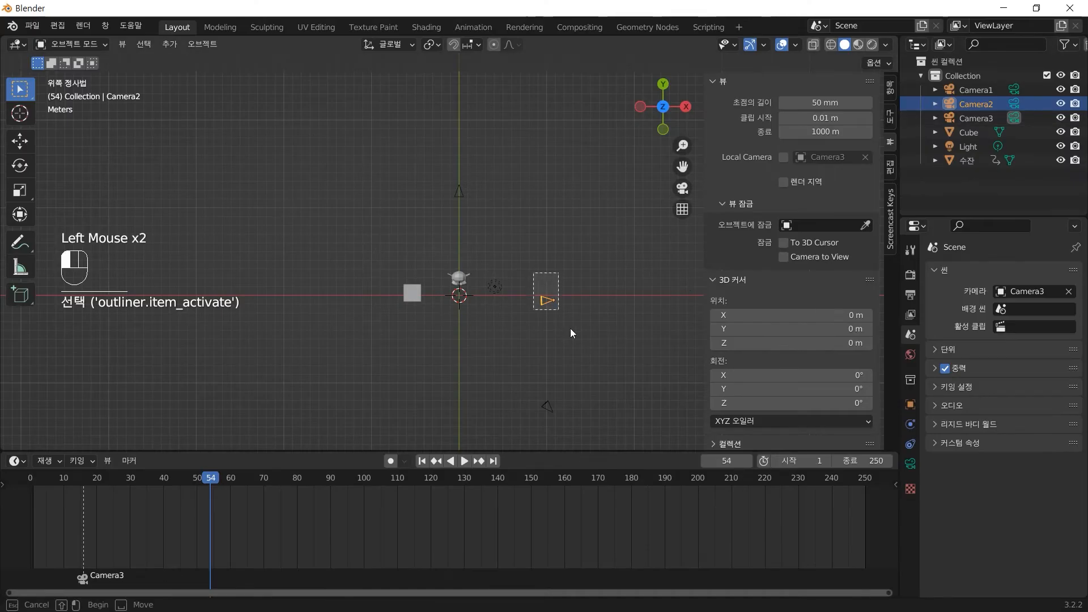
pyautogui.moveTo(572, 333); pyautogui.dragTo(576, 340)
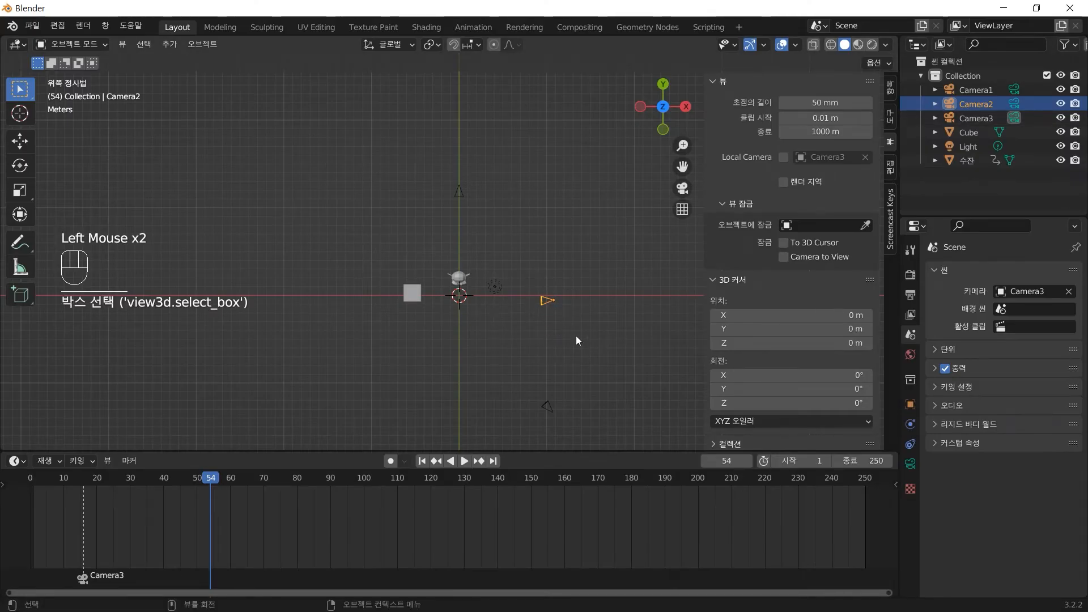
pyautogui.press('alt')
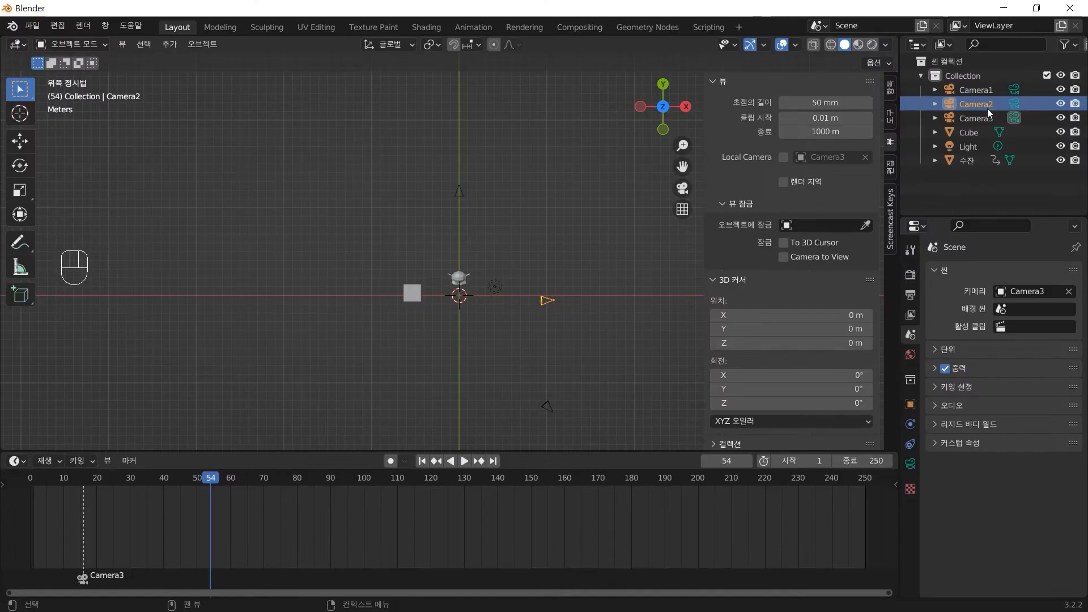
pyautogui.click(129, 461)
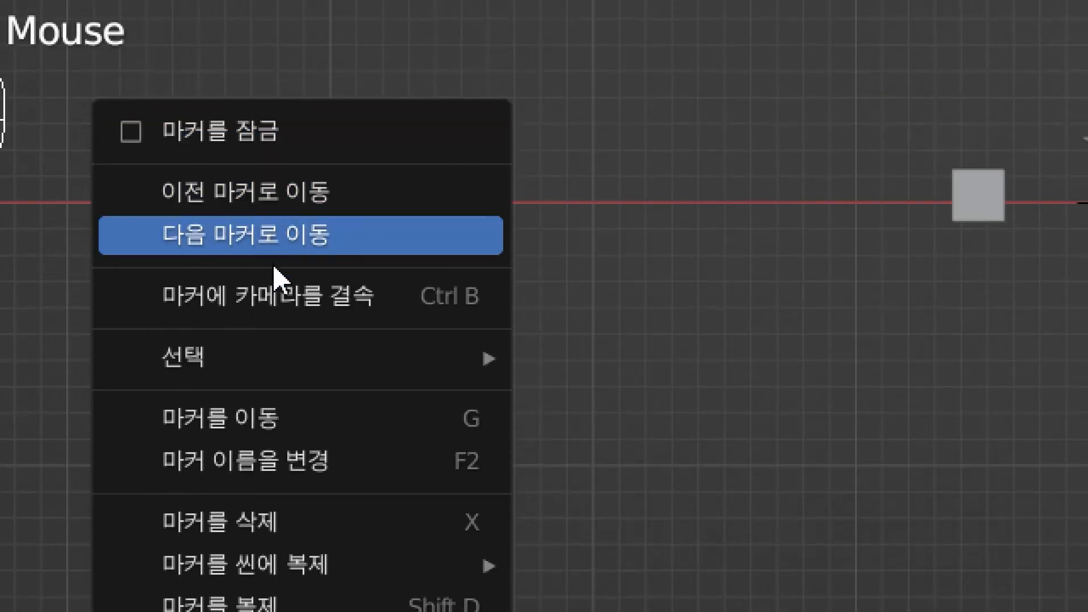
pyautogui.click(381, 304)
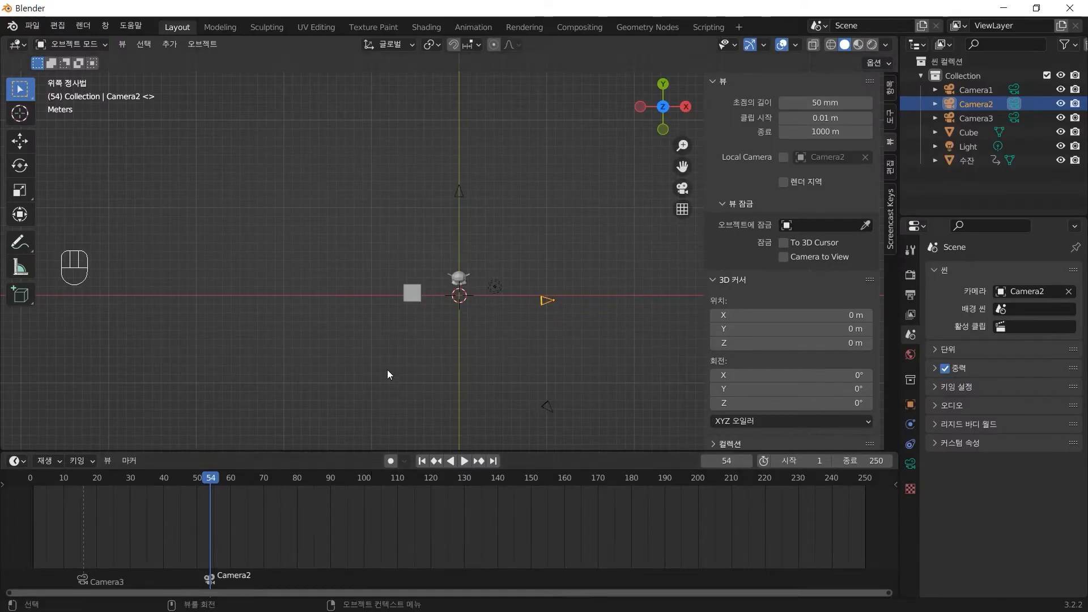
pyautogui.click(387, 375)
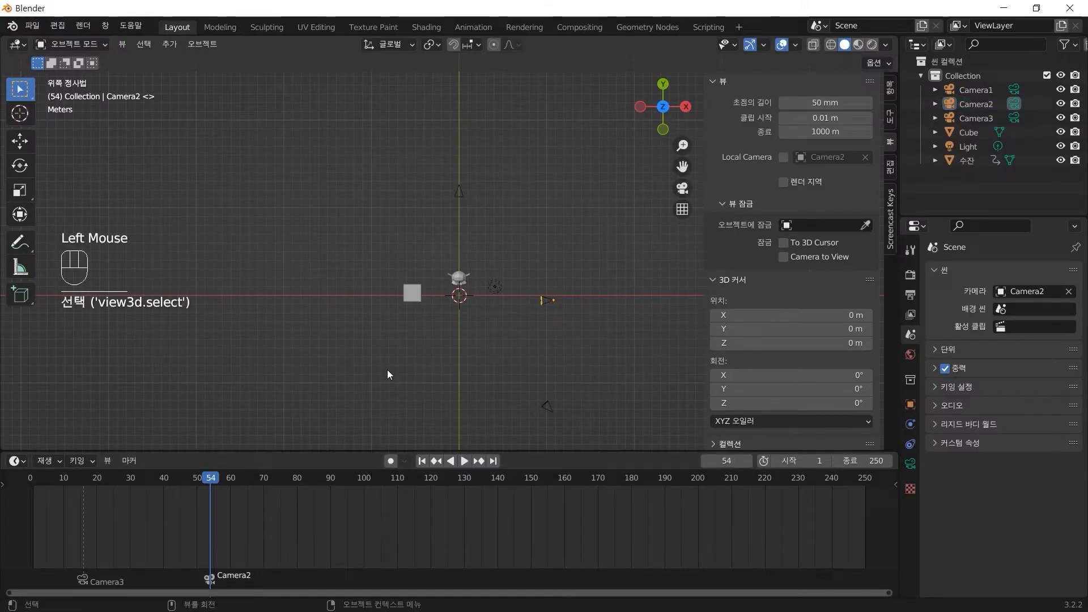
# - Look through the active camera, scrub around the switch point and reposition the Camera2 marker to frame 51
pyautogui.press('KP_0')
pyautogui.moveTo(210, 477)
pyautogui.mouseDown()
pyautogui.moveTo(74, 479)
pyautogui.moveTo(225, 478)
pyautogui.moveTo(170, 477)
pyautogui.moveTo(234, 467)
pyautogui.mouseUp()
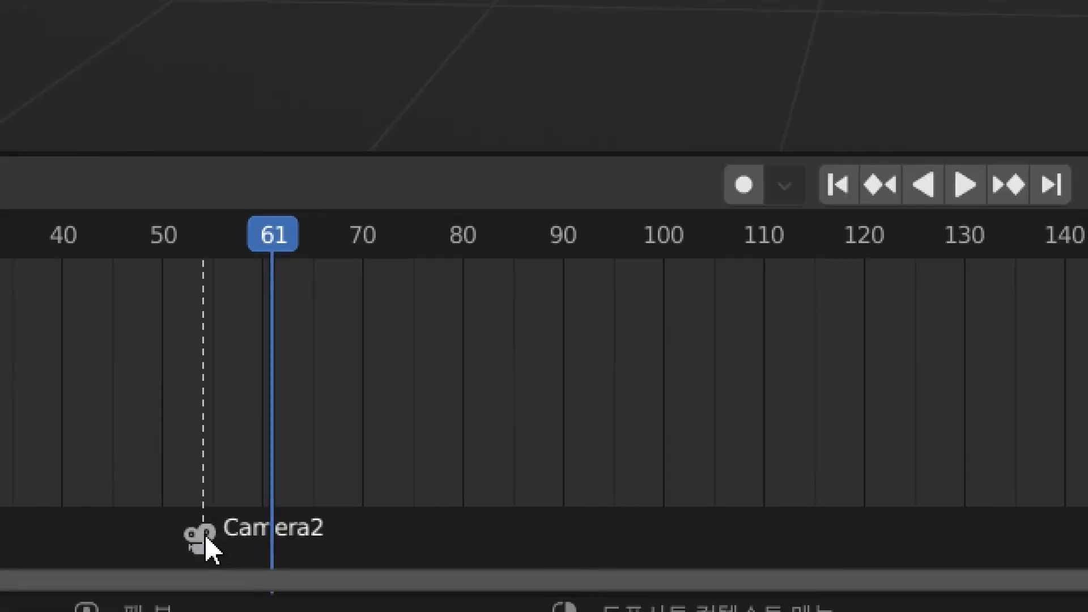
pyautogui.moveTo(205, 539); pyautogui.dragTo(170, 547)
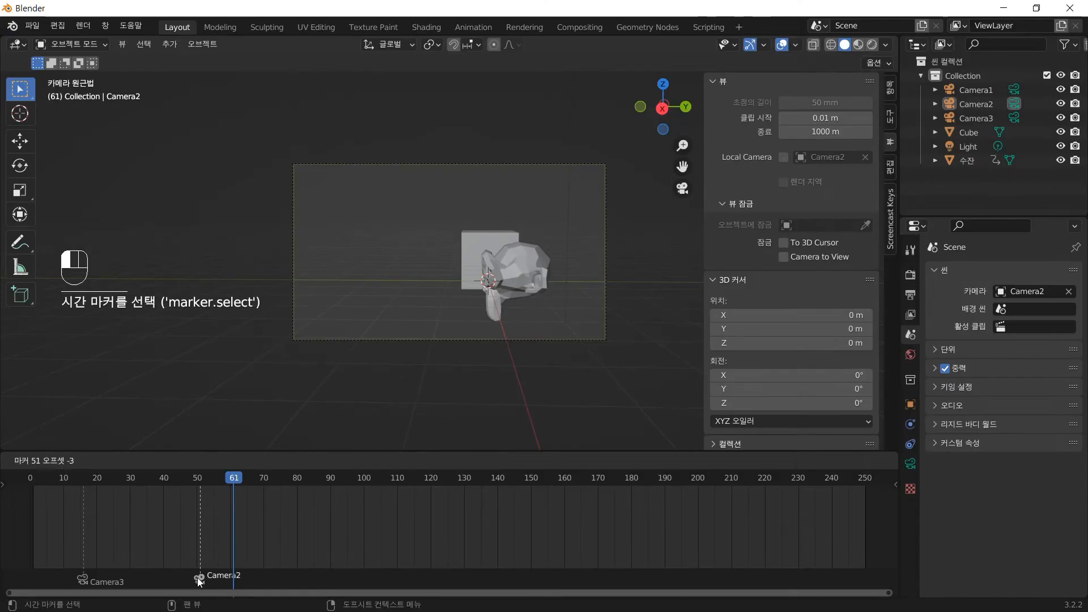
pyautogui.moveTo(199, 580); pyautogui.dragTo(182, 577)
pyautogui.moveTo(234, 480); pyautogui.dragTo(110, 478)
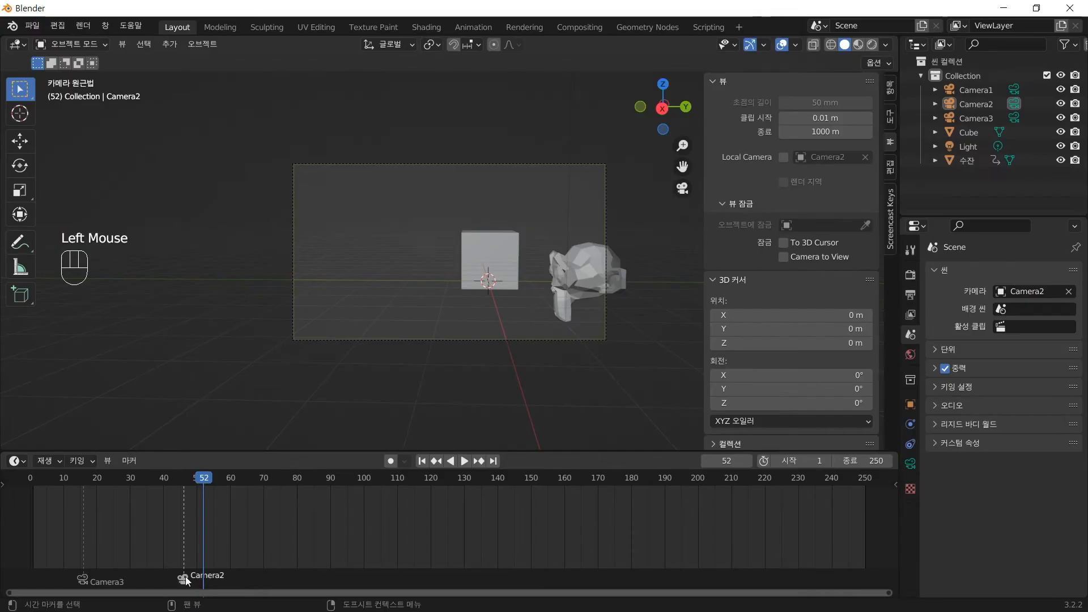
pyautogui.doubleClick(220, 536)
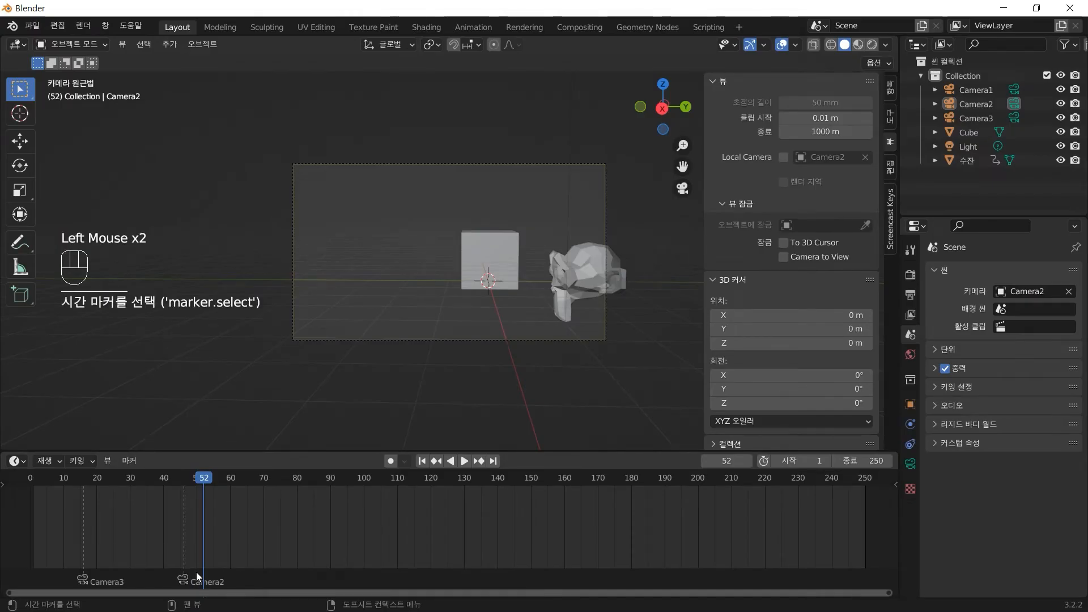
pyautogui.click(186, 576)
pyautogui.moveTo(186, 576); pyautogui.dragTo(221, 578)
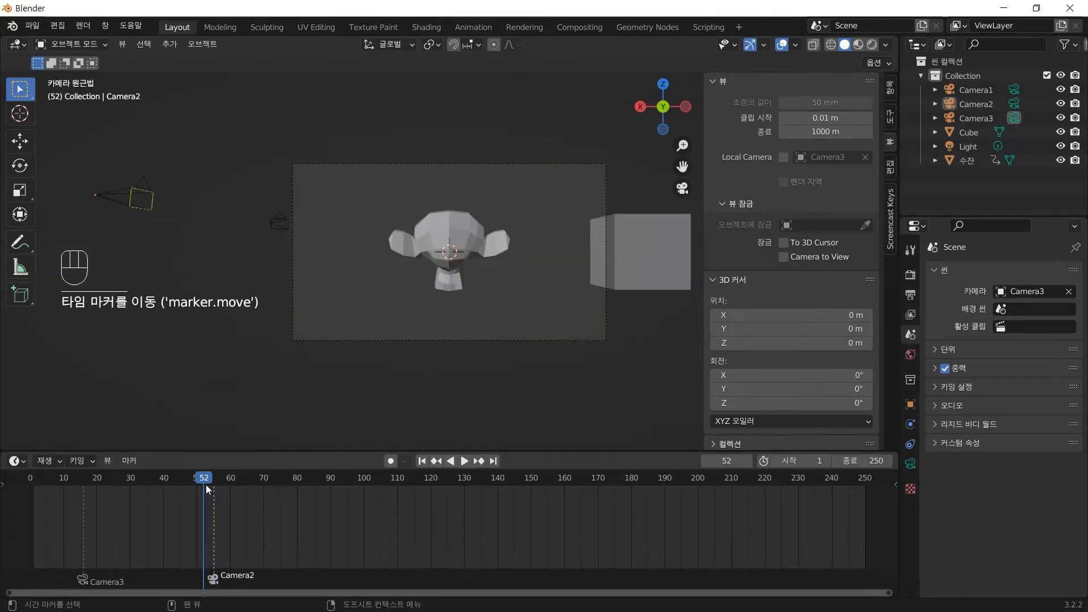
pyautogui.moveTo(207, 488); pyautogui.dragTo(236, 478)
pyautogui.moveTo(213, 574); pyautogui.dragTo(200, 575)
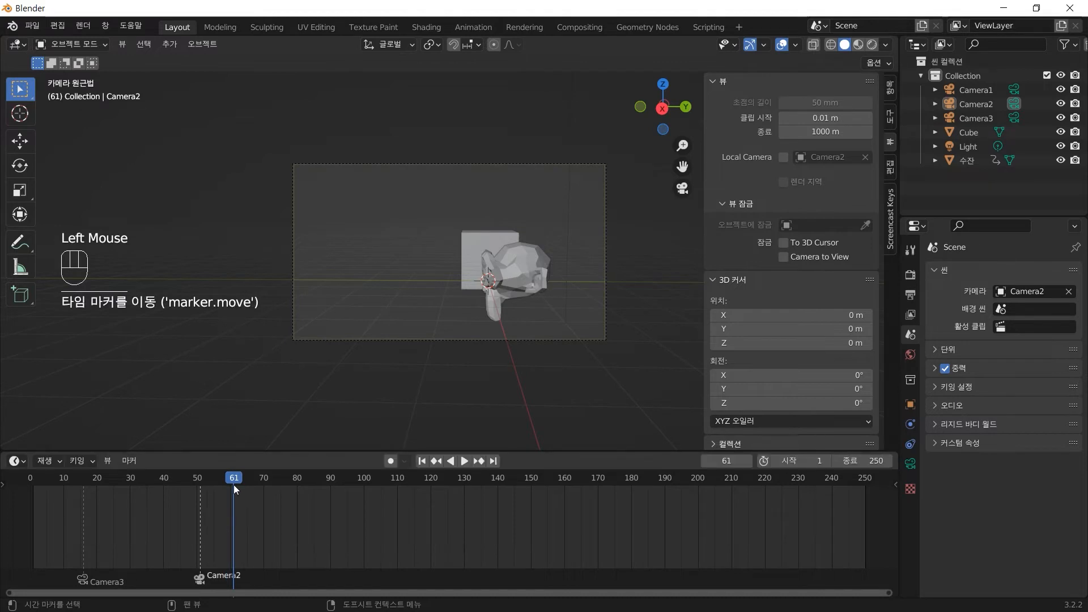
# - Return to the top view, select the monkey to show its keyframes, and set the current frame to 121
pyautogui.moveTo(233, 480); pyautogui.dragTo(290, 484)
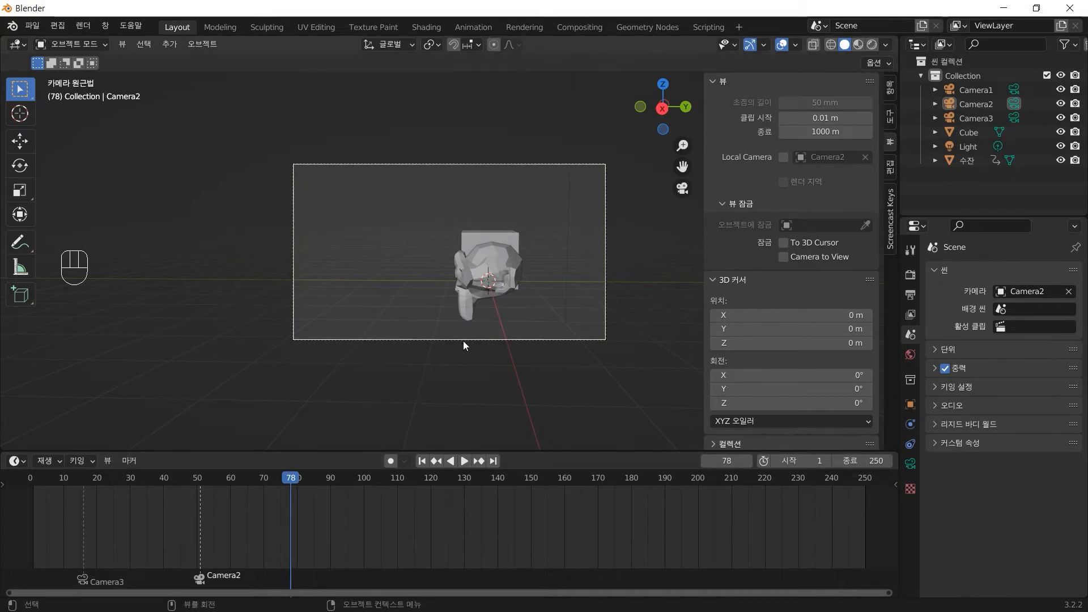
pyautogui.click(478, 366)
pyautogui.press('KP_7')
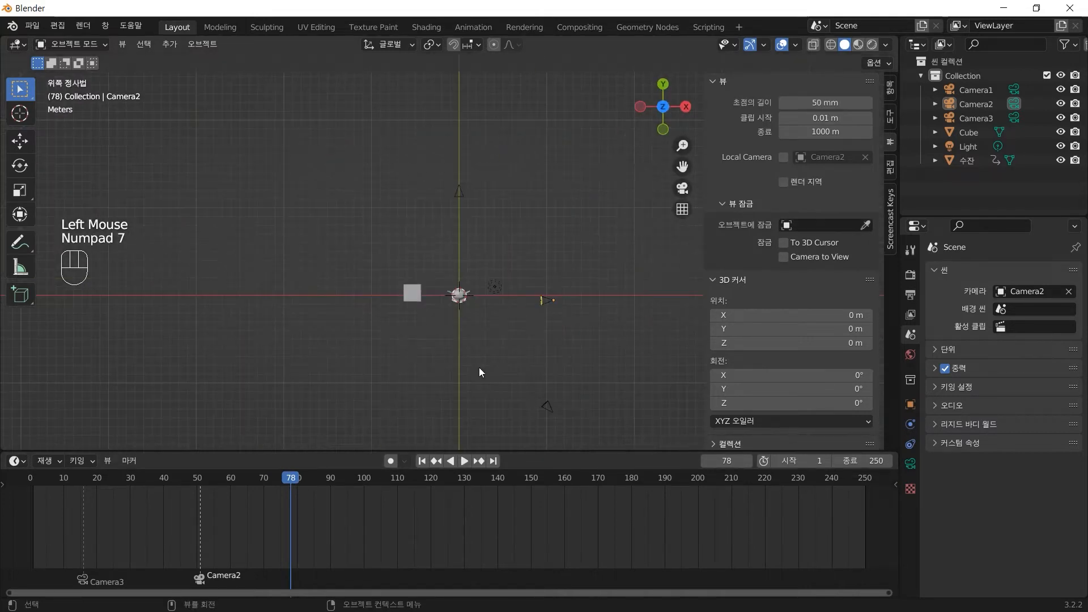
pyautogui.click(467, 360)
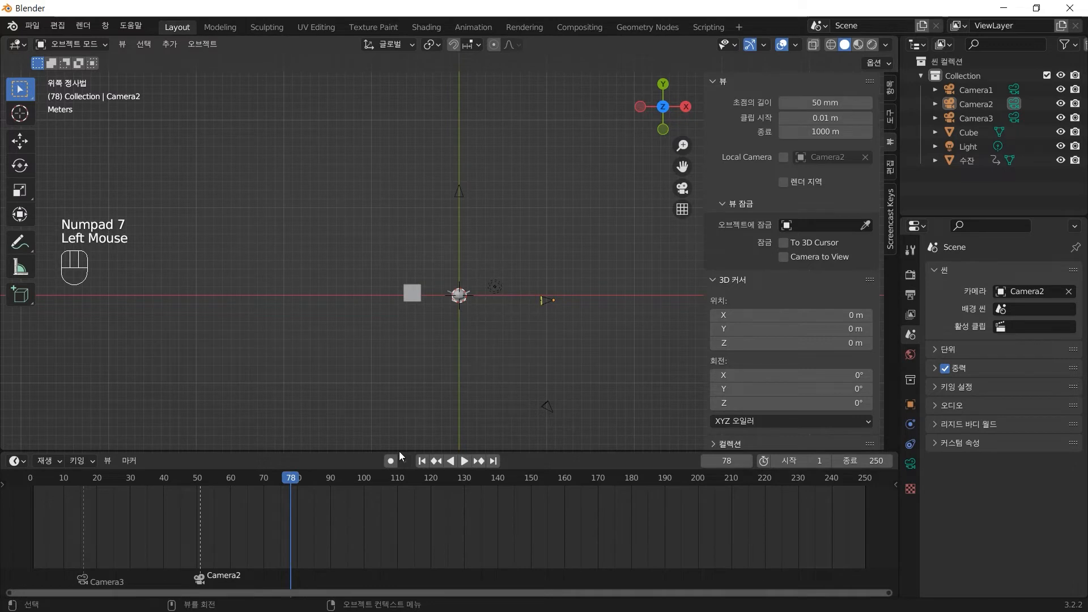
pyautogui.doubleClick(458, 295)
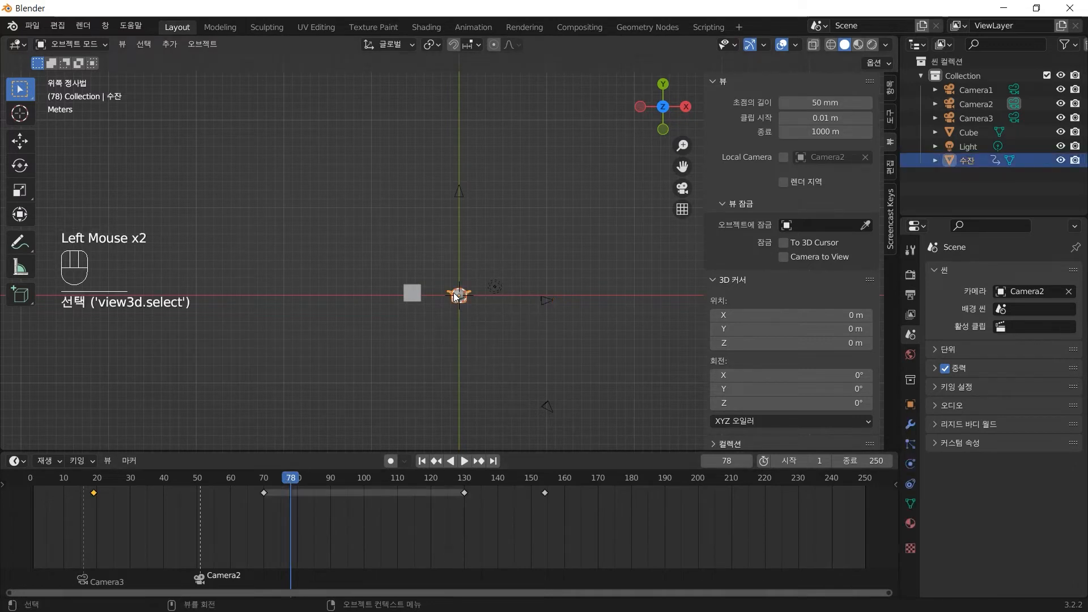
pyautogui.moveTo(298, 483); pyautogui.dragTo(435, 500)
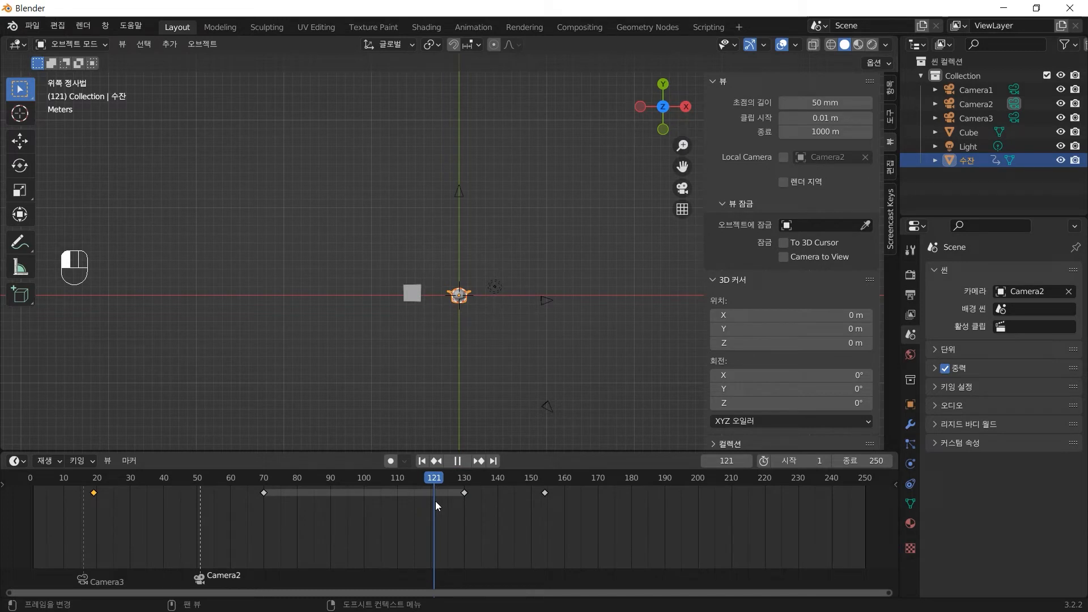
# - Select Camera1, bind it to a timeline marker at frame 121, and deselect it
pyautogui.moveTo(524, 386); pyautogui.dragTo(597, 443)
pyautogui.click(978, 91)
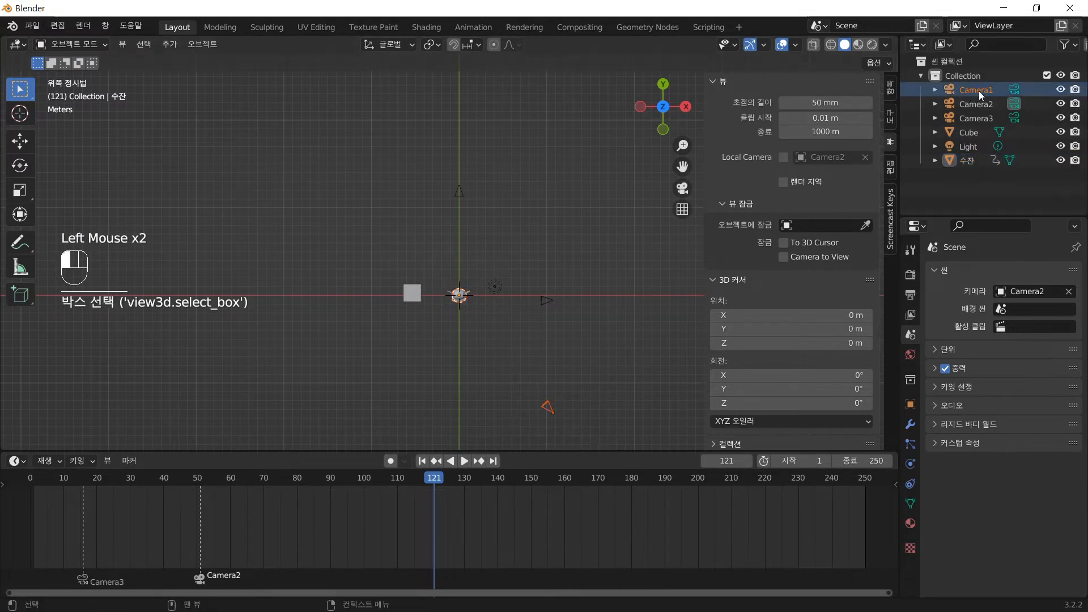
pyautogui.click(978, 90)
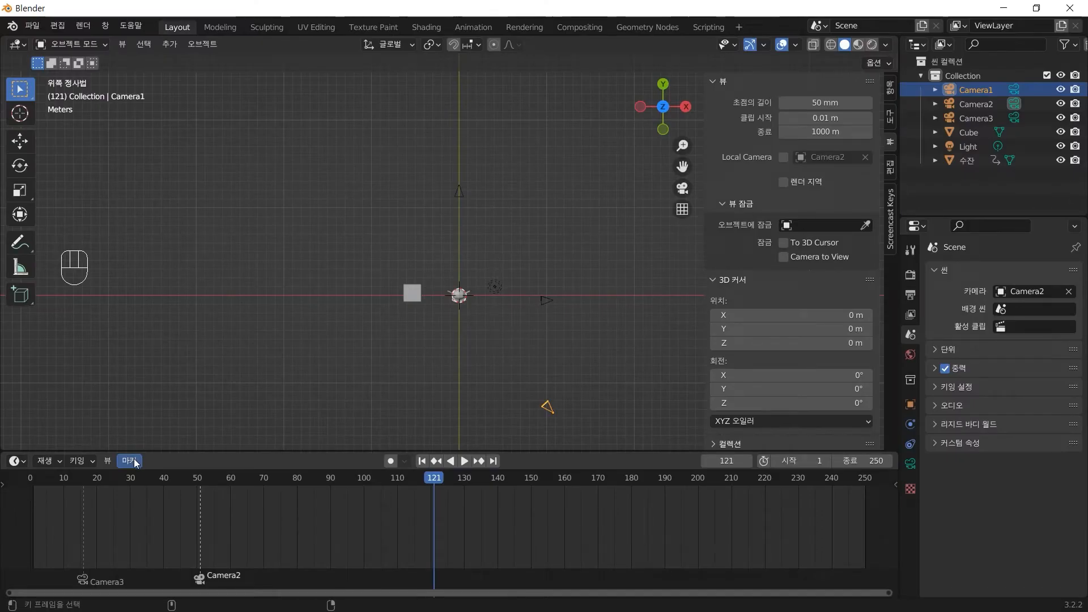
pyautogui.click(130, 461)
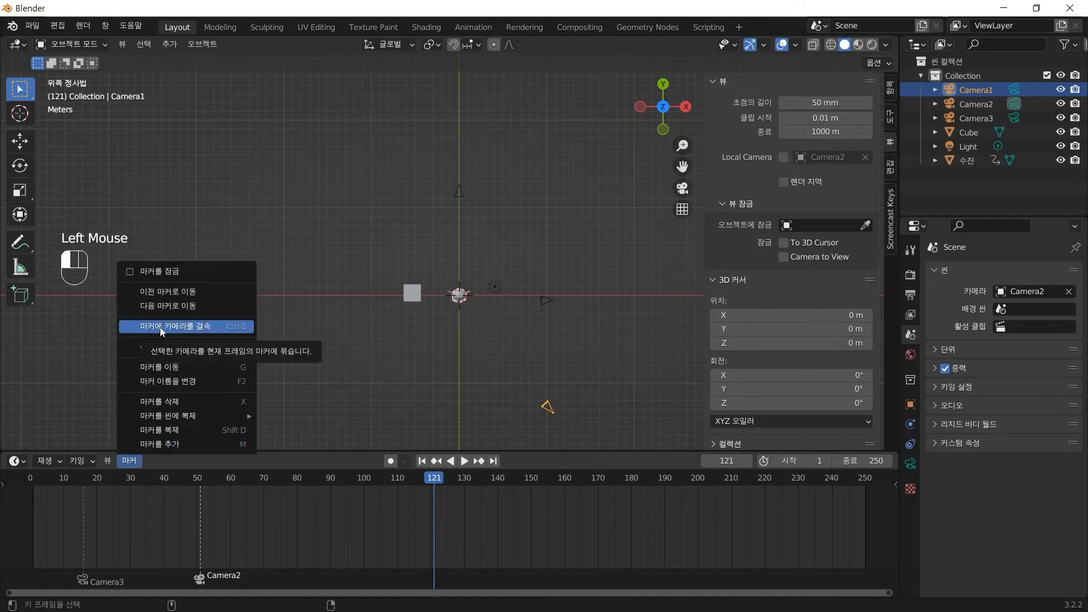
pyautogui.click(220, 326)
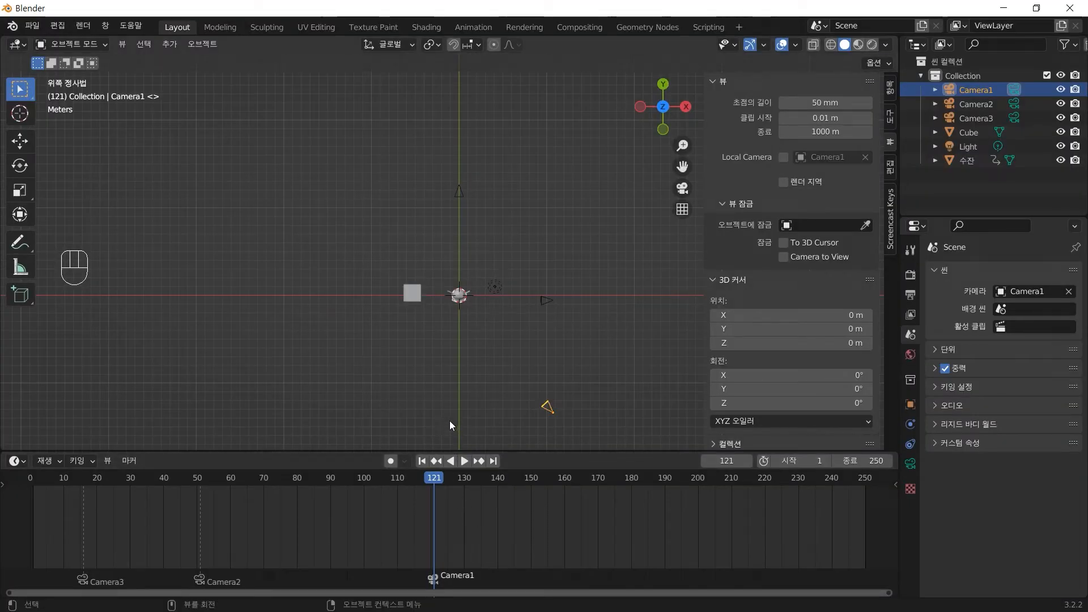
pyautogui.click(366, 398)
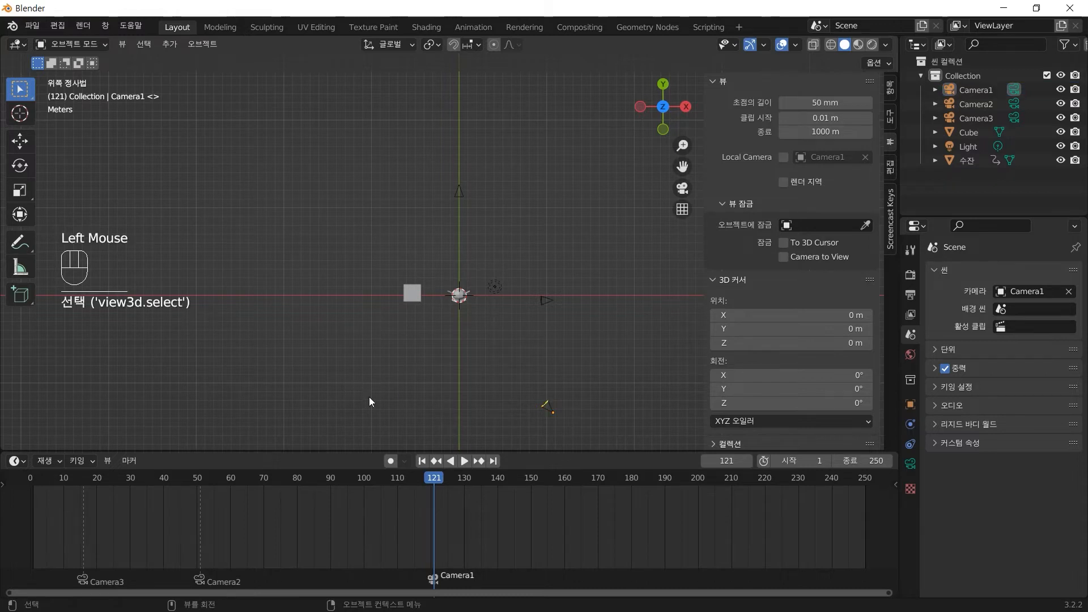
# - Play the animation from frame 1 in camera view to check the camera switches, and return to the first frame
pyautogui.press('KP_0')
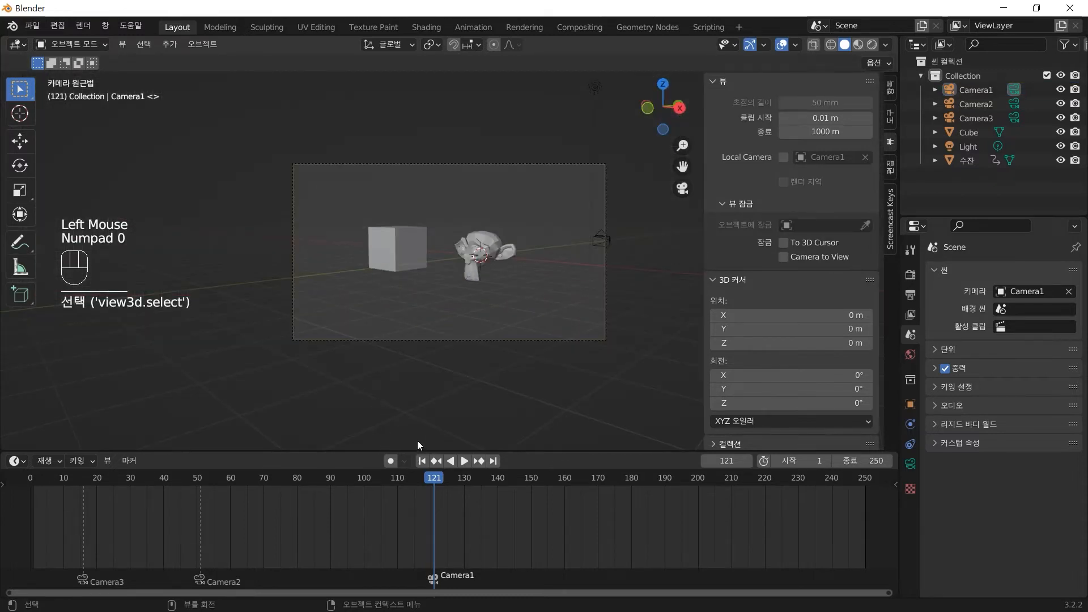
pyautogui.click(423, 458)
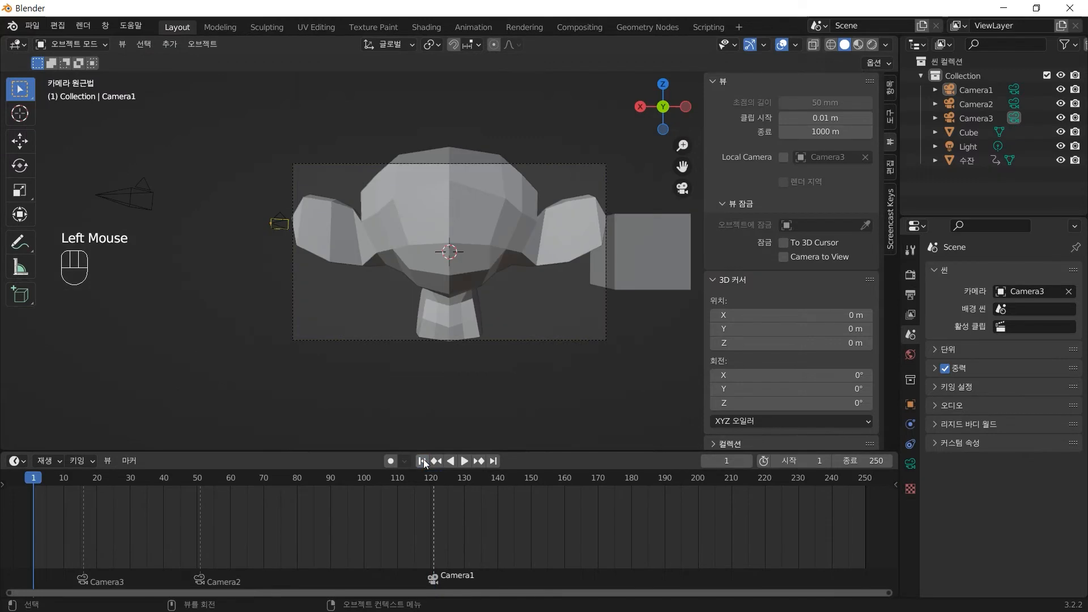
pyautogui.click(399, 404)
pyautogui.press('space')
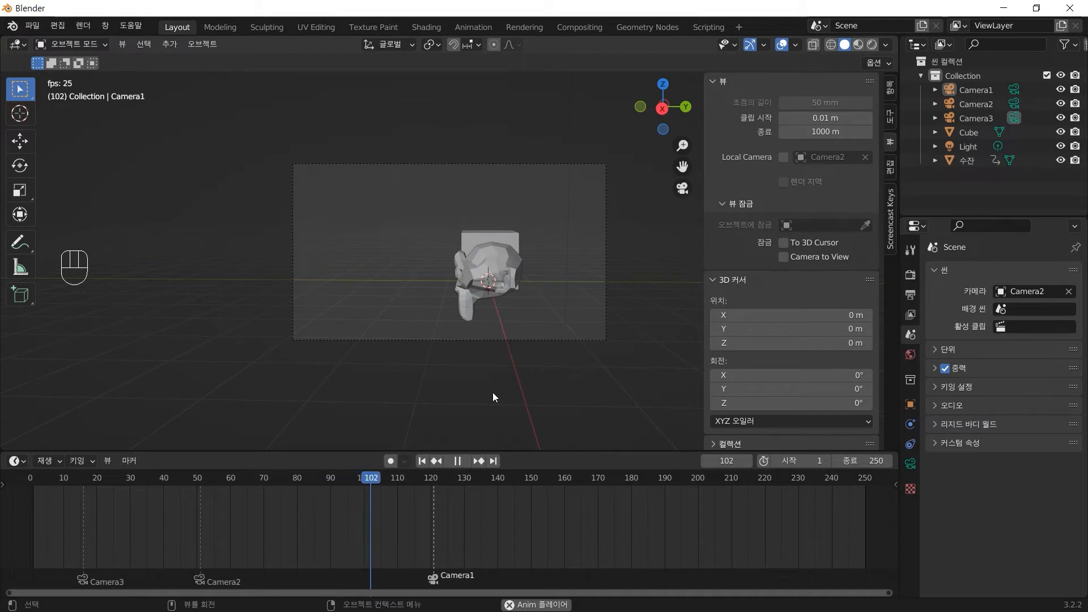
pyautogui.press('space')
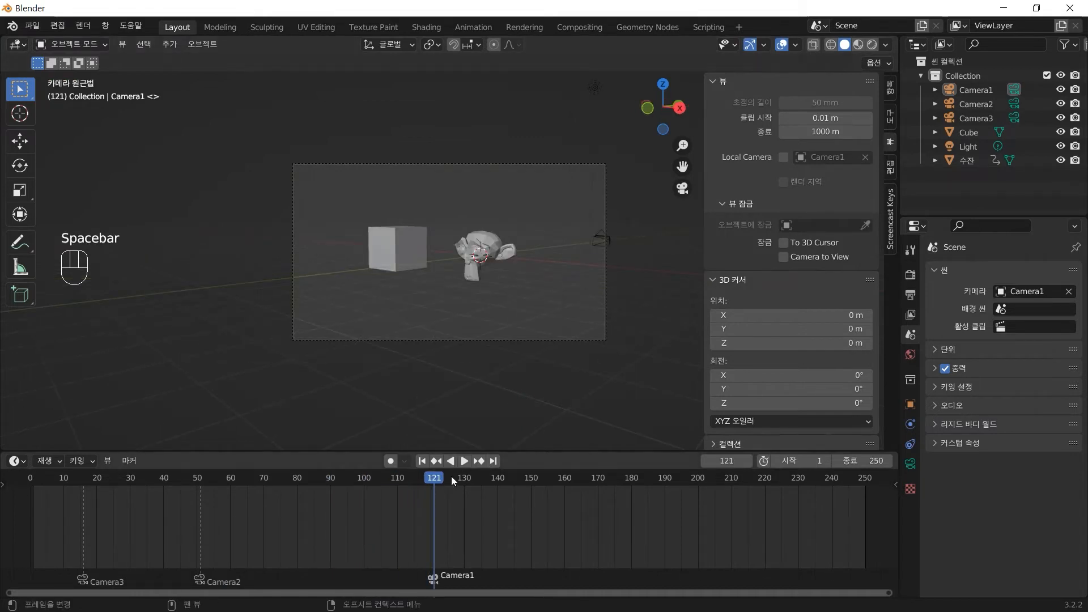
pyautogui.moveTo(440, 480); pyautogui.dragTo(124, 489)
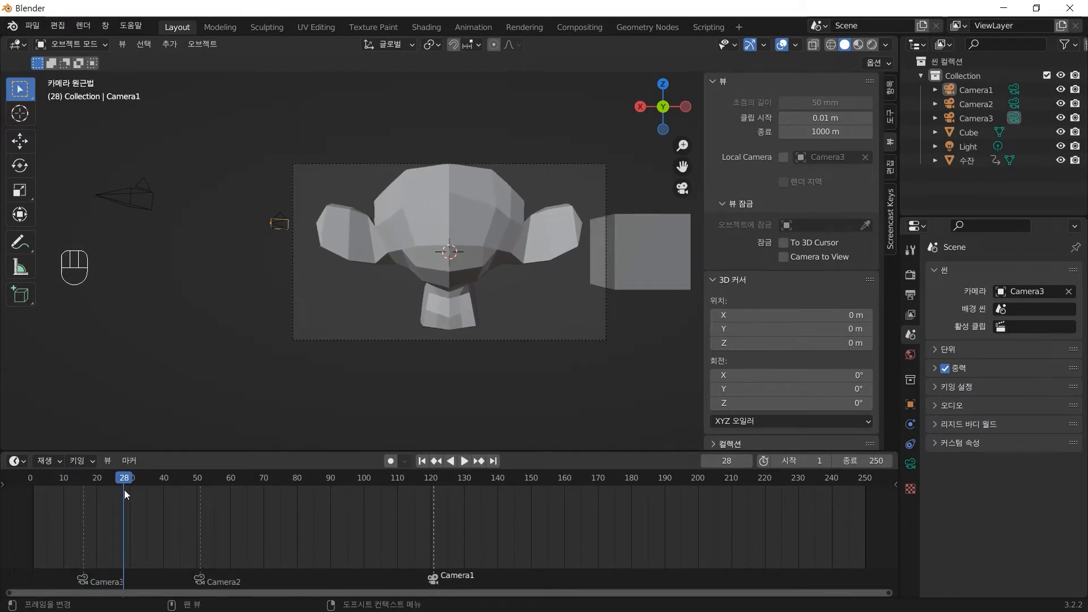
pyautogui.click(422, 460)
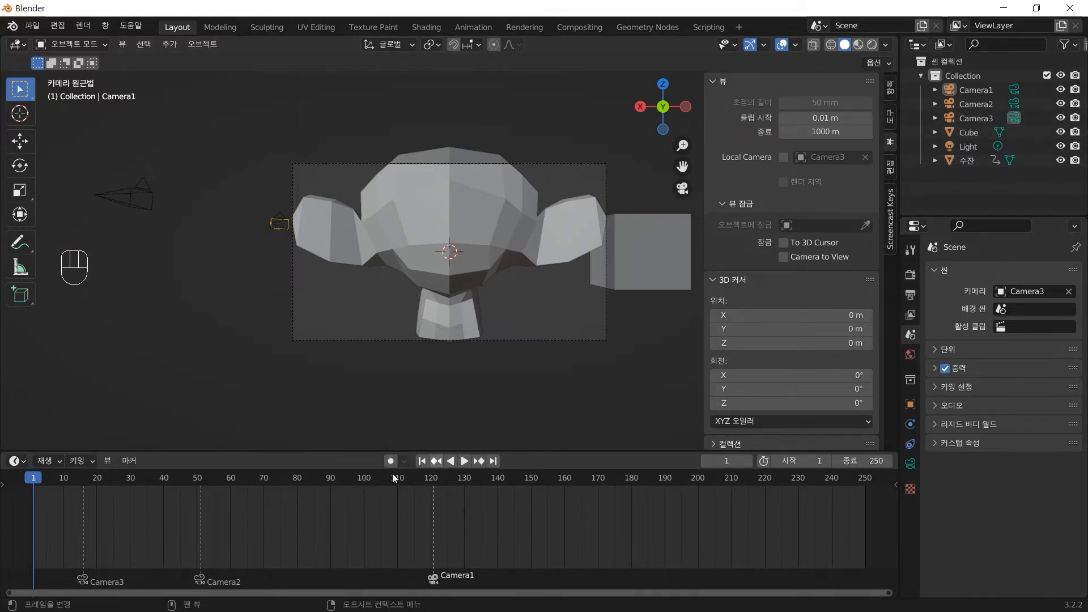
# - Enable the Camera to View lock and move the current frame to 160
pyautogui.click(982, 120)
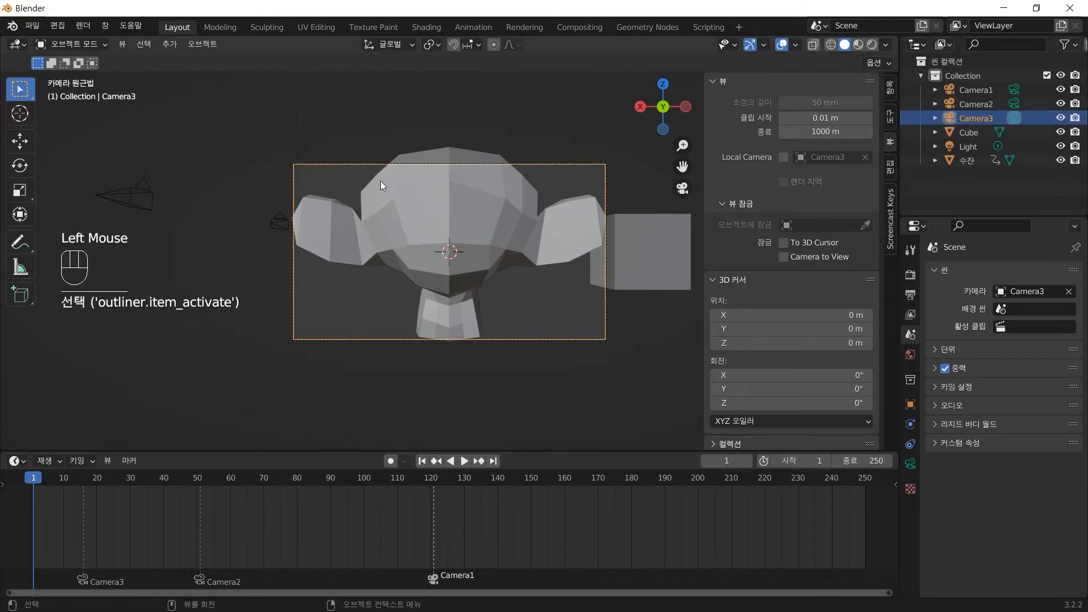
pyautogui.doubleClick(414, 399)
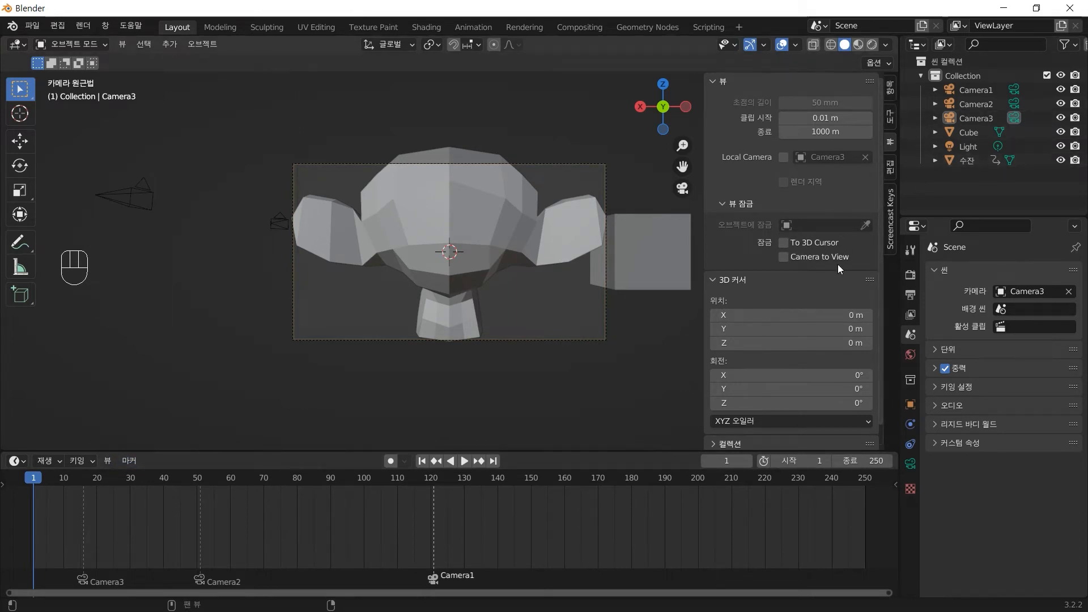
pyautogui.click(664, 369)
pyautogui.press('n')
pyautogui.press('n')
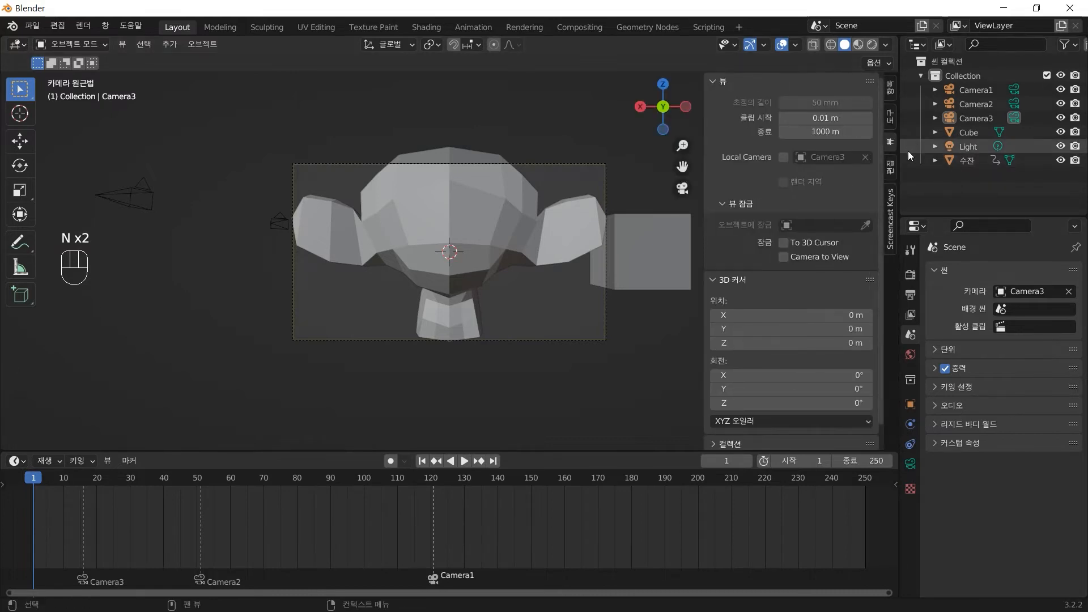
pyautogui.click(891, 141)
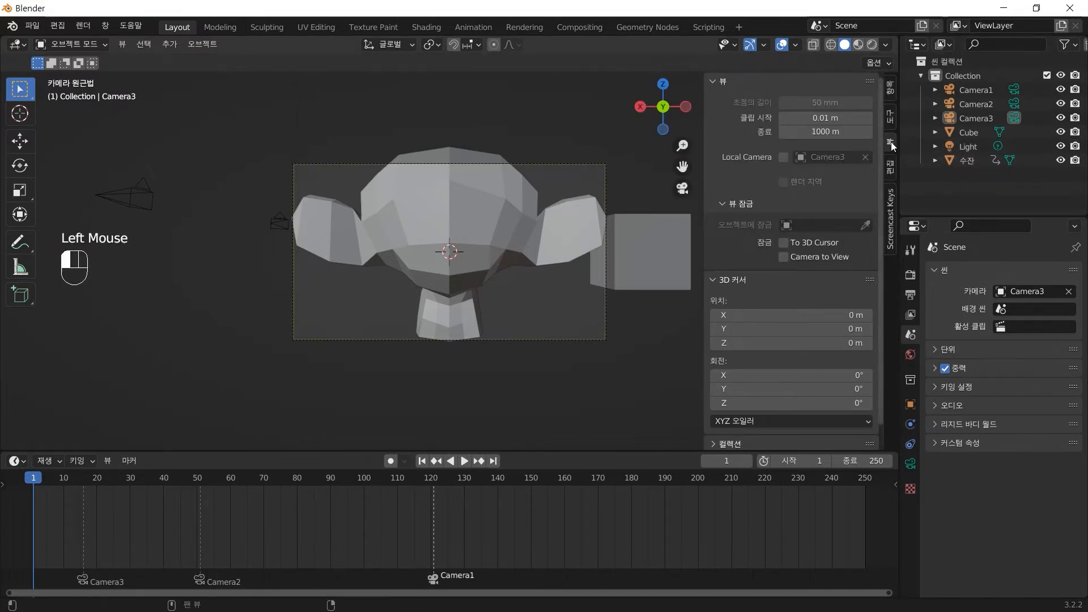
pyautogui.click(784, 258)
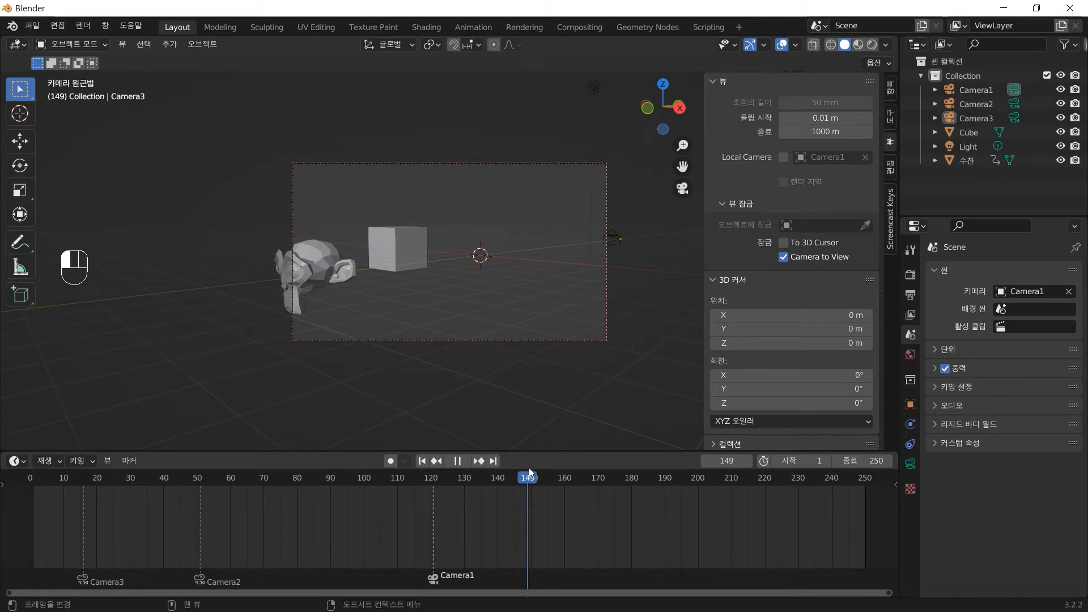
pyautogui.moveTo(529, 469); pyautogui.dragTo(563, 468)
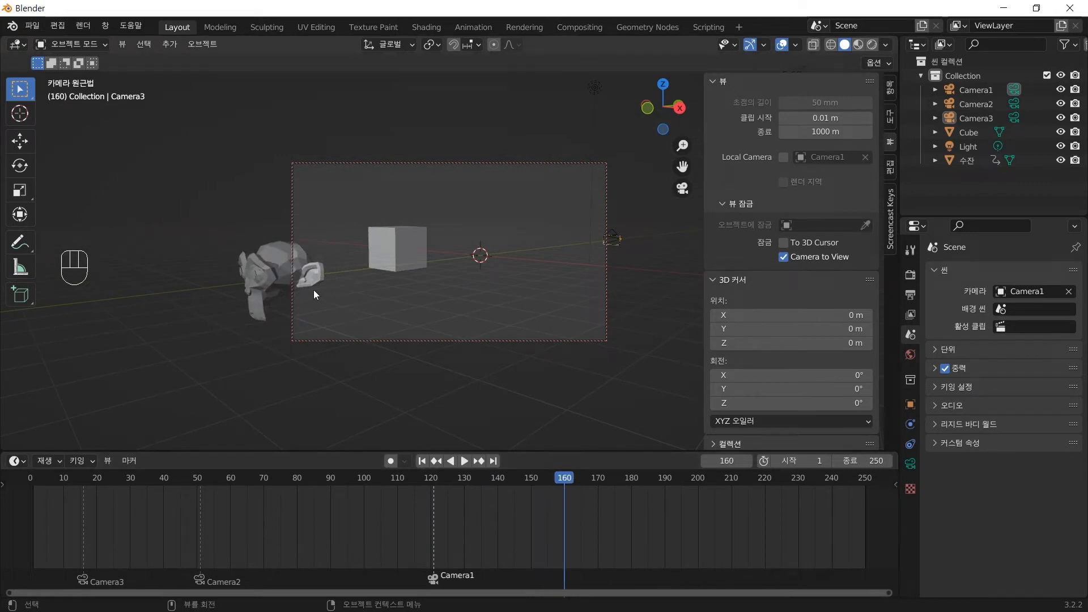
# - Pan and zoom the locked Camera1 view at frame 160 to reframe the shot
pyautogui.keyDown('shift'); pyautogui.moveTo(415, 307); pyautogui.dragTo(496, 289, button='middle'); pyautogui.keyUp('shift')
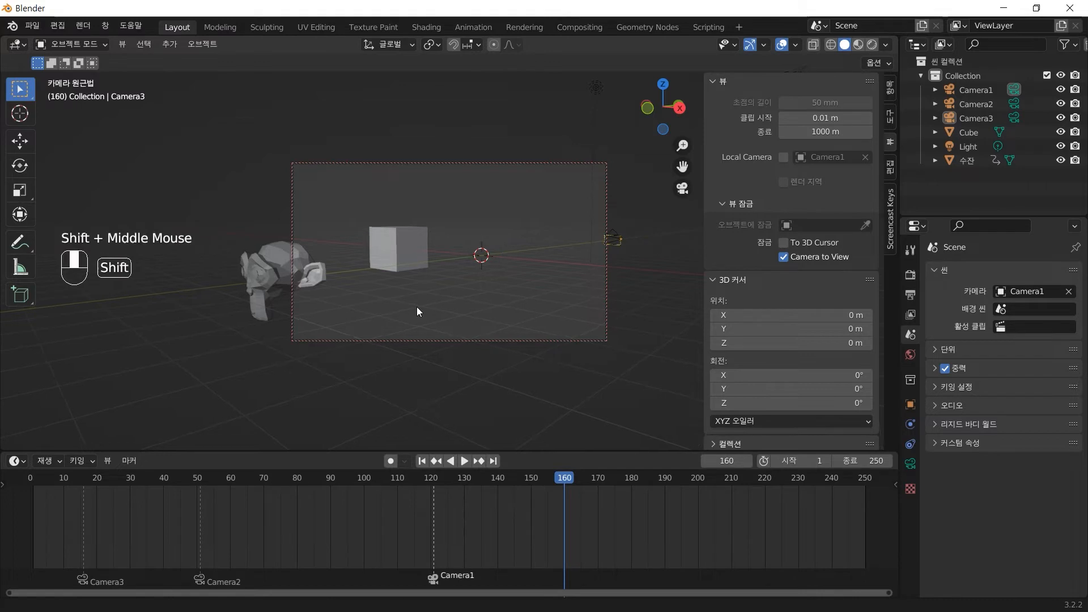
pyautogui.scroll(3, 486, 310)
pyautogui.scroll(-1, 496, 289)
pyautogui.scroll(1, 496, 289)
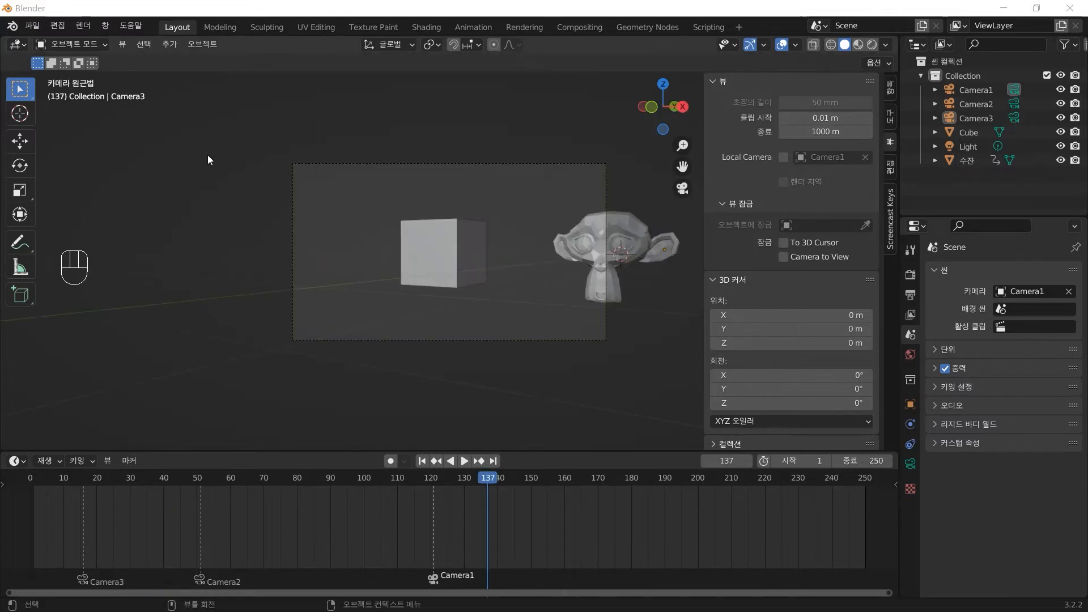
# - Switch the interface language to English and move the current frame to 31 for the Camera3 view
pyautogui.click(58, 26)
pyautogui.click(104, 226)
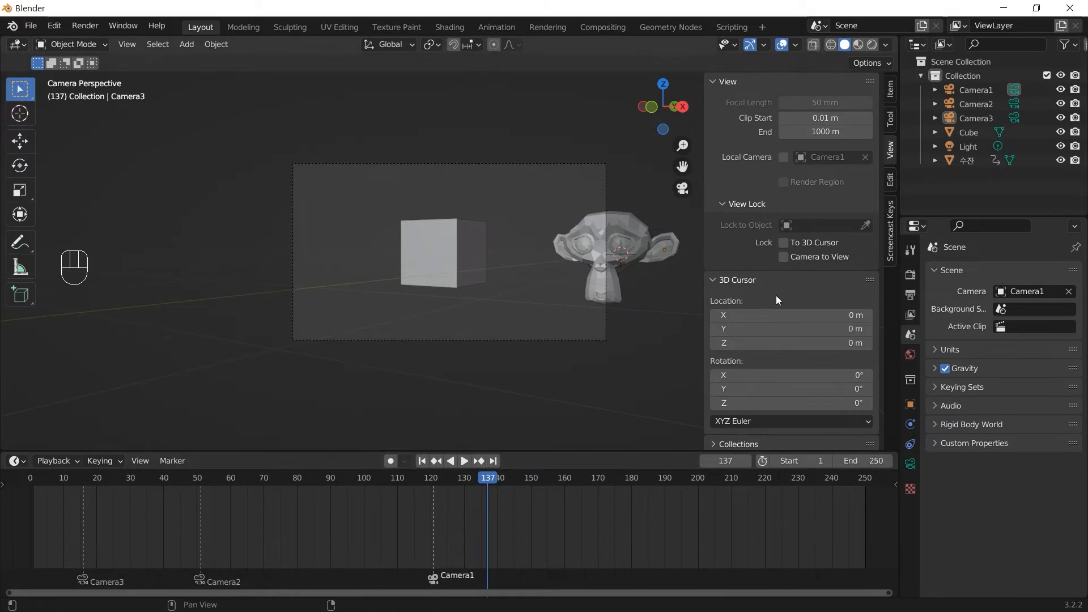
pyautogui.click(972, 118)
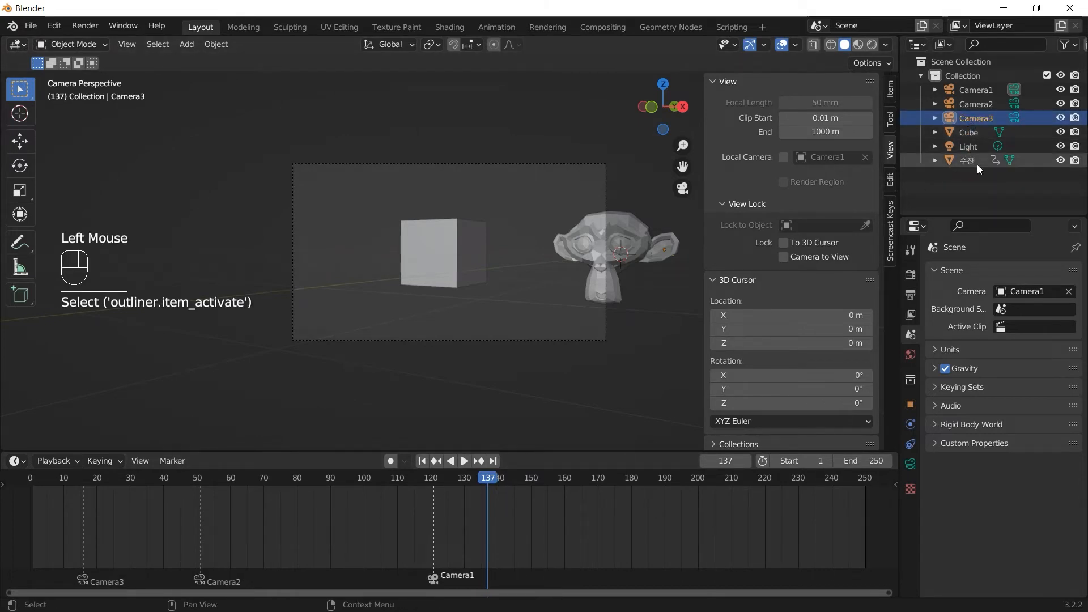
pyautogui.moveTo(334, 491); pyautogui.dragTo(133, 502)
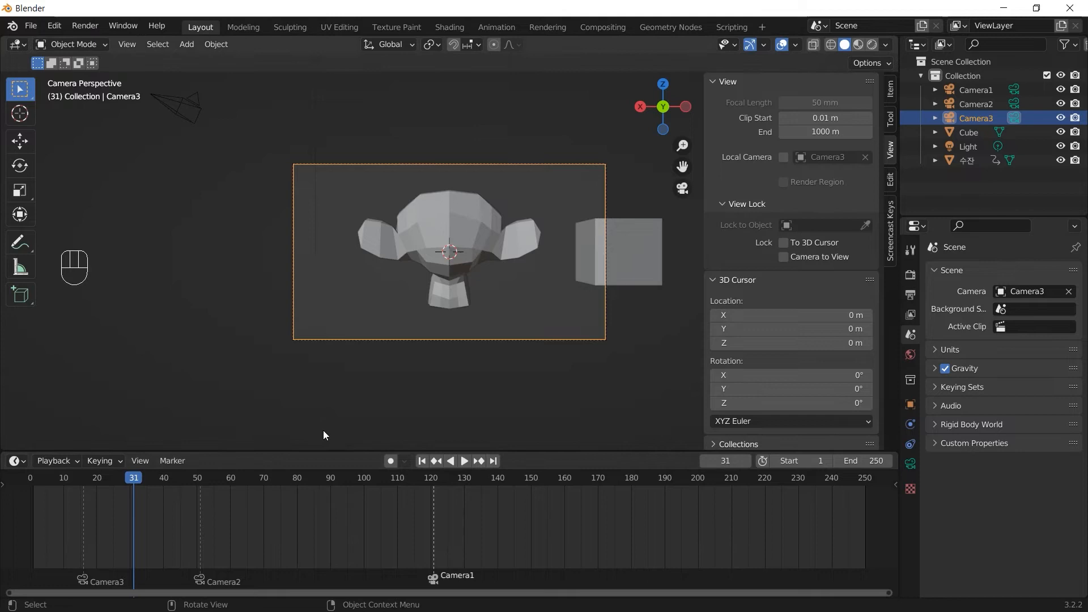
pyautogui.click(277, 399)
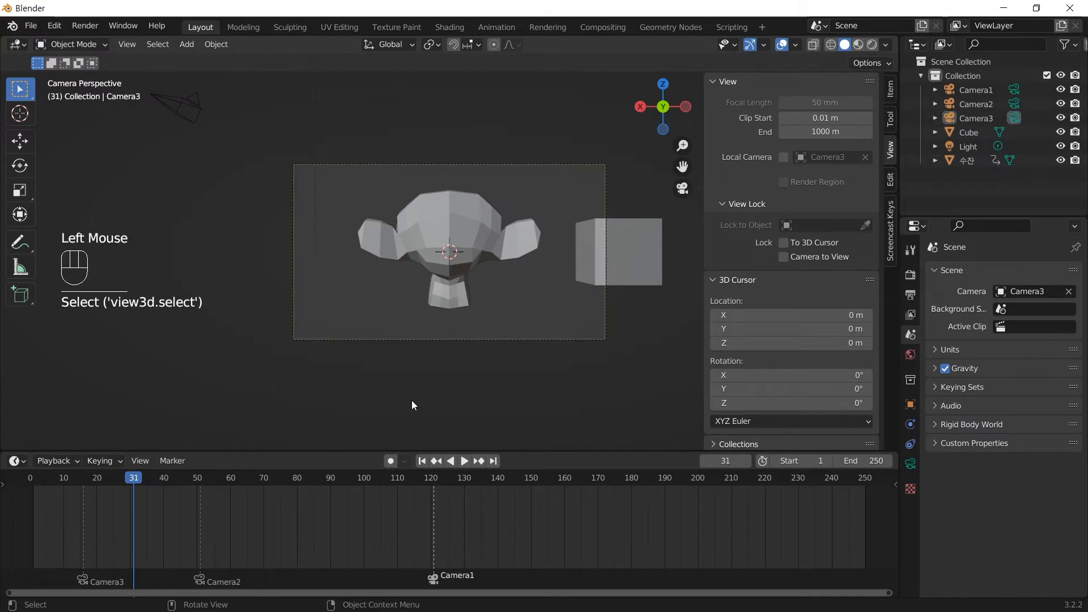
# - Hide the sidebar and try zooming the Camera3 view in and out with Camera to View off
pyautogui.scroll(1, 467, 290)
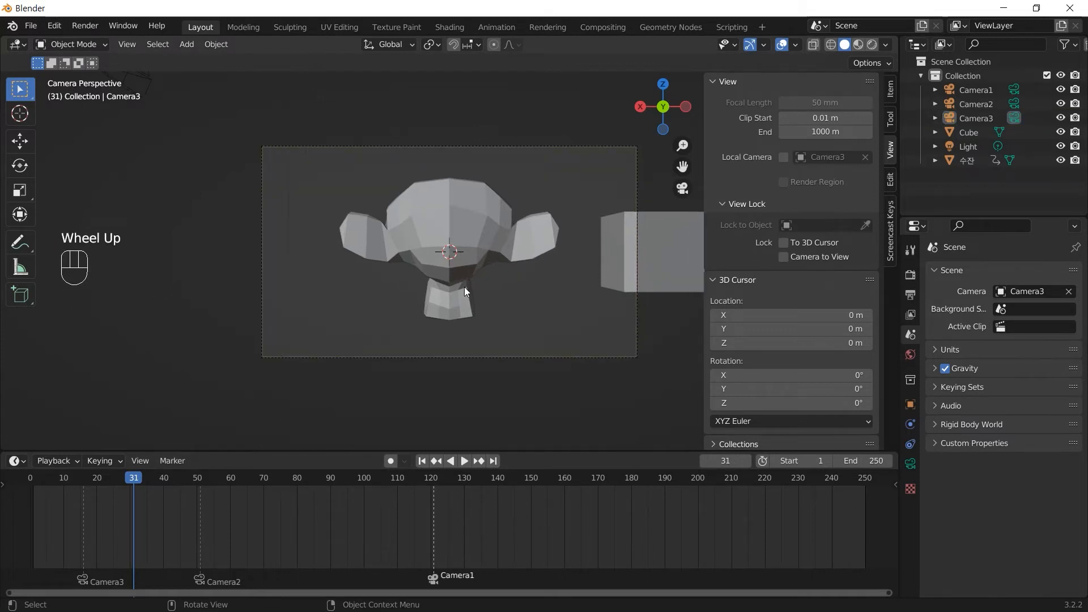
pyautogui.press('n')
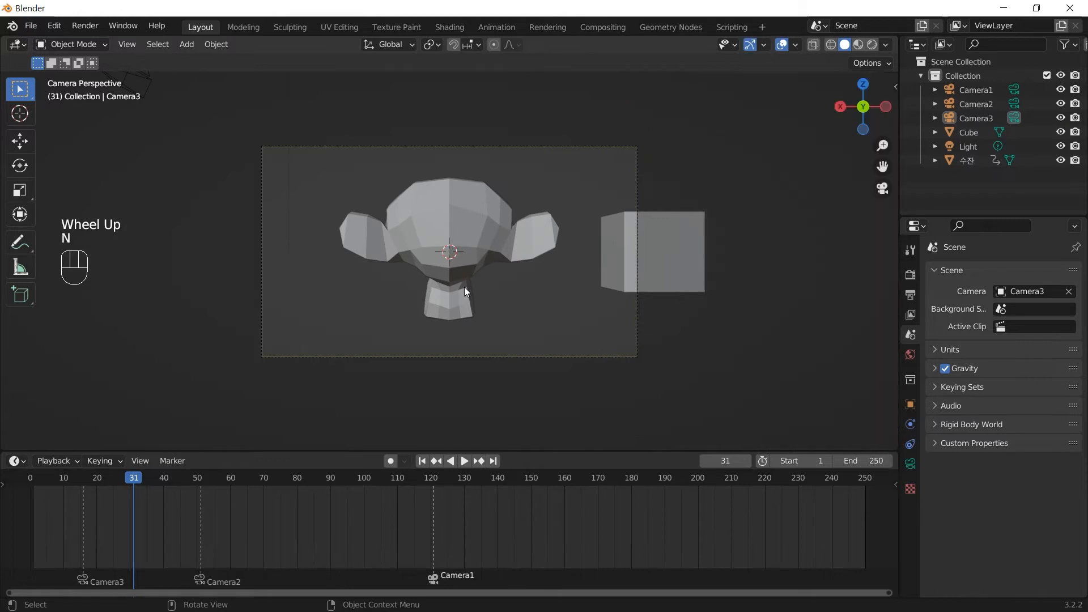
pyautogui.scroll(-1, 583, 237)
pyautogui.scroll(3, 583, 236)
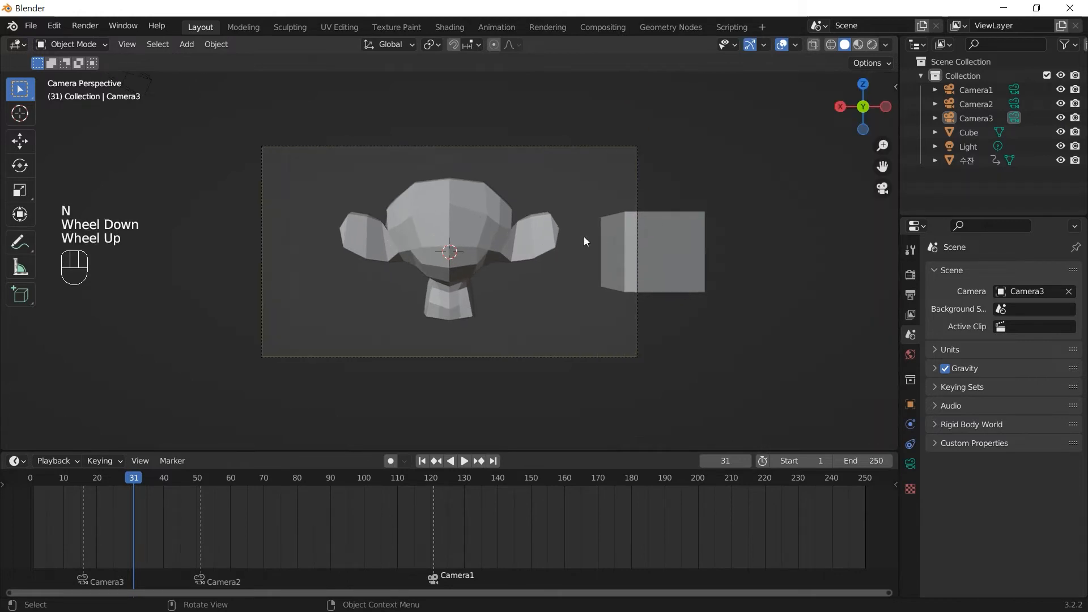
pyautogui.scroll(-3, 583, 237)
pyautogui.scroll(2, 584, 238)
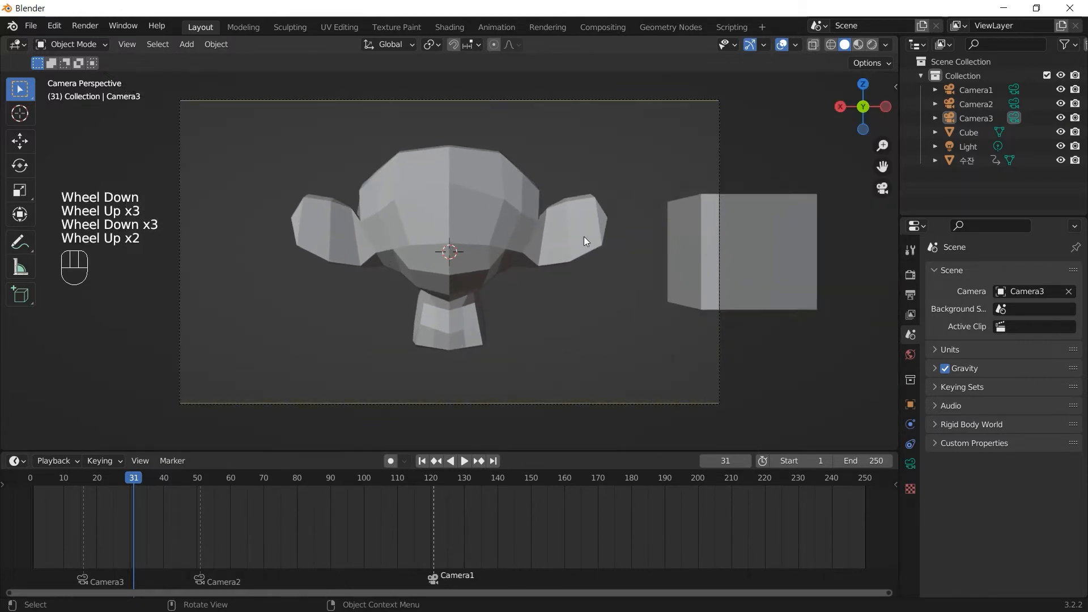
pyautogui.scroll(-1, 583, 238)
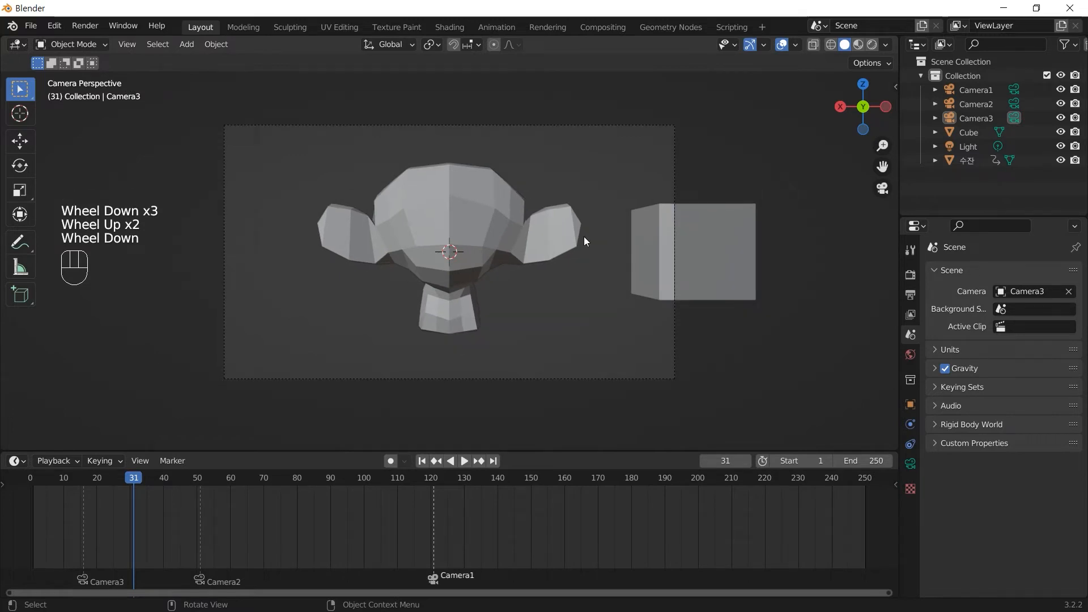
# - Add a camera at the world origin in the top view and rename it Camera4
pyautogui.press('KP_7')
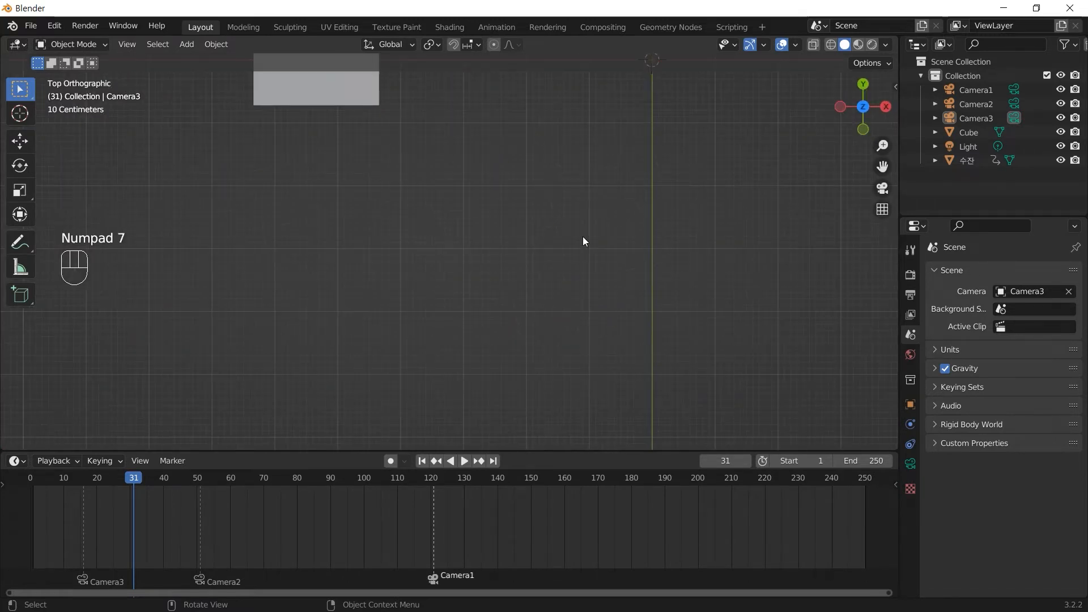
pyautogui.scroll(-4, 441, 303)
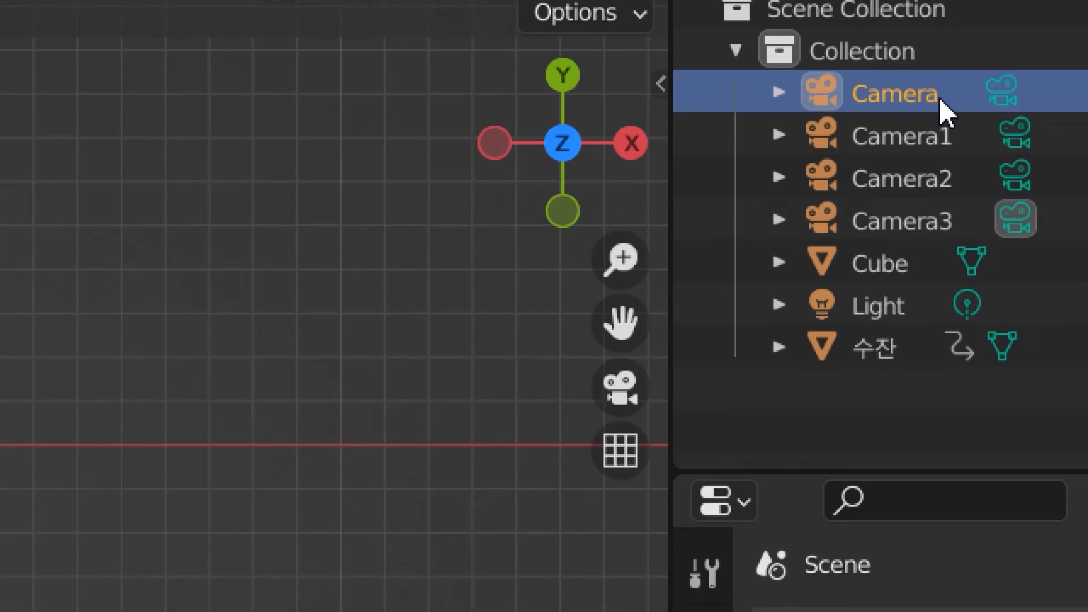
pyautogui.doubleClick(940, 102)
pyautogui.write('Camera4')
pyautogui.press('Return')
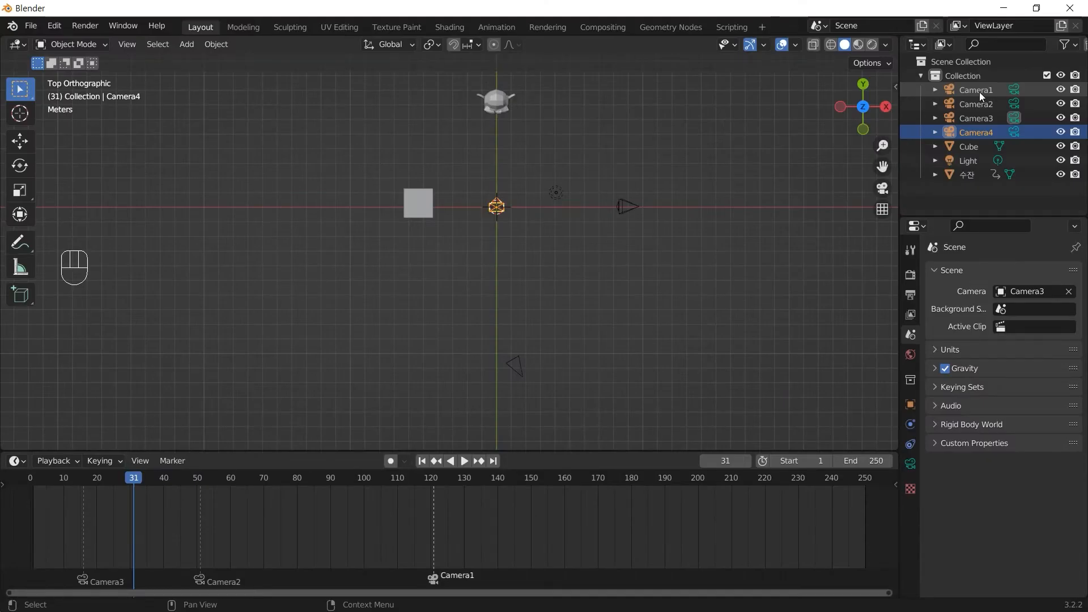
# - Move Camera4 up about 10.31 m along the global Z axis in the front view
pyautogui.press('KP_1')
pyautogui.scroll(2, 509, 319)
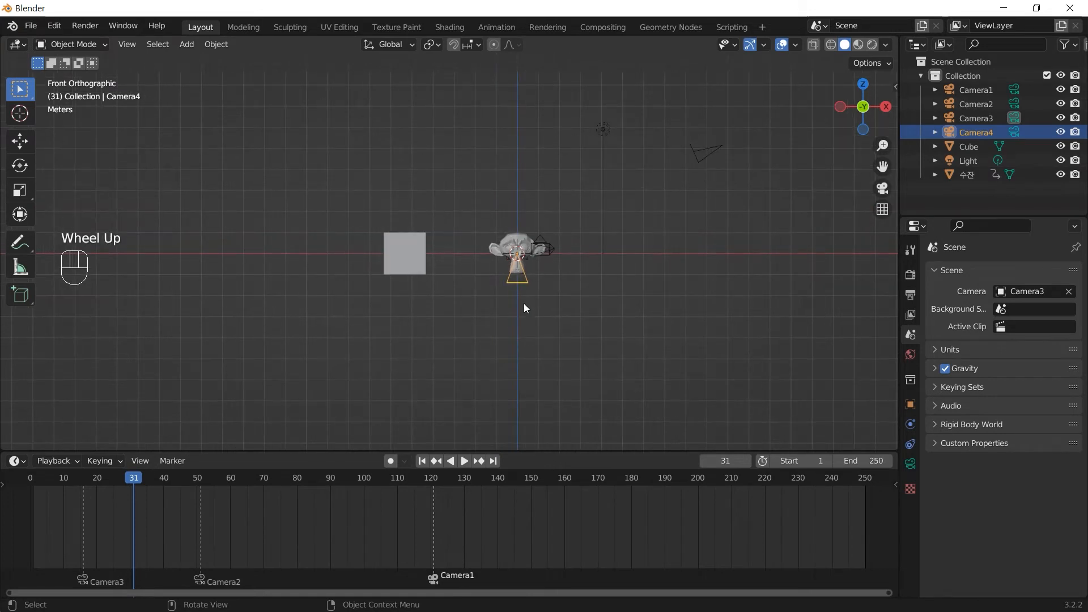
pyautogui.scroll(2, 523, 306)
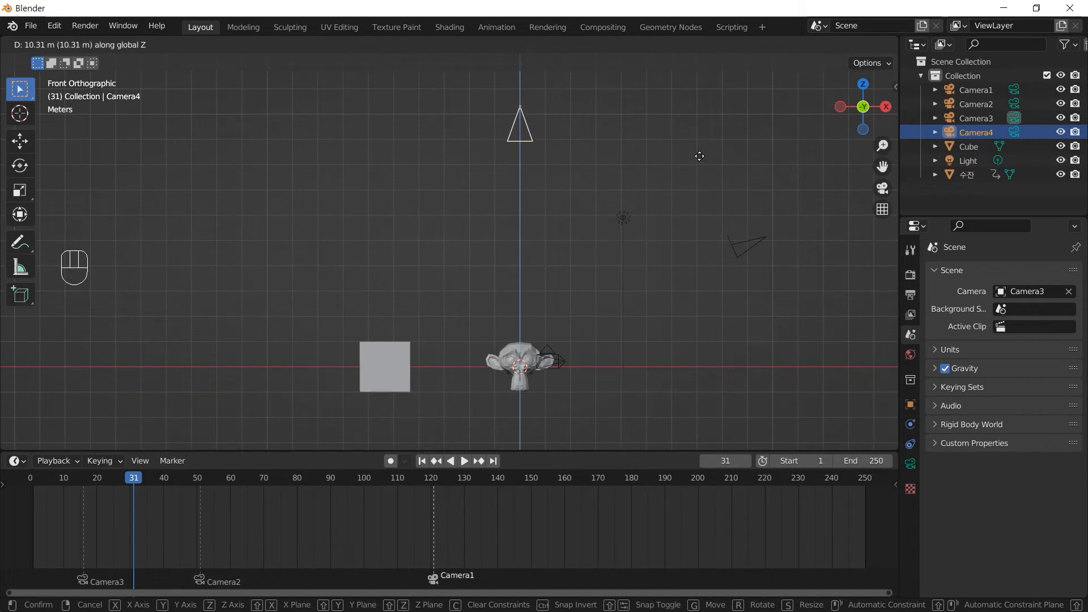
pyautogui.click(700, 157)
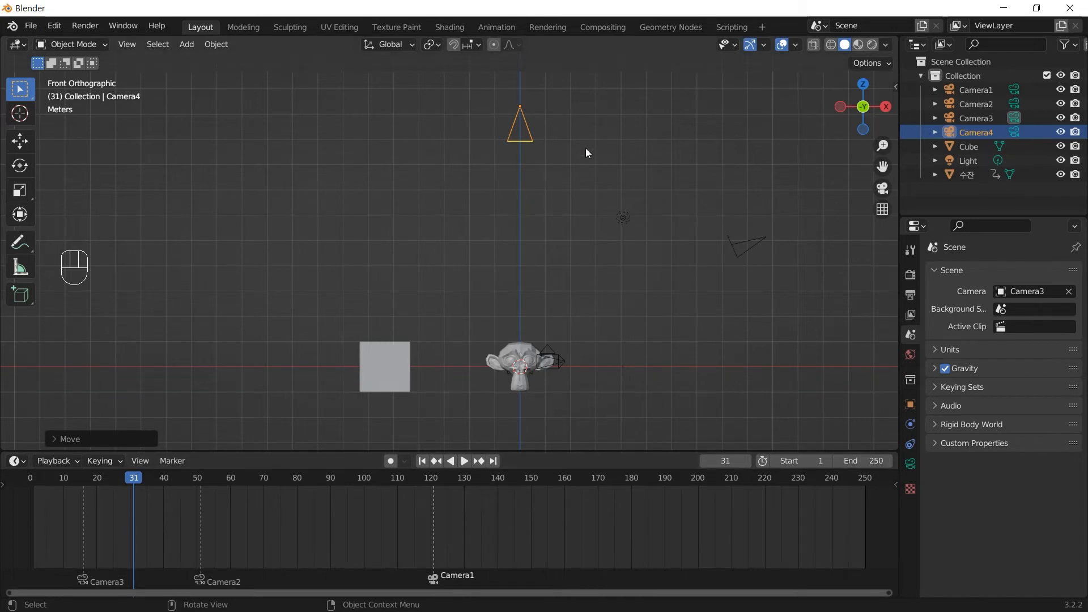
# - Set the current frame to 33, bind Camera4 to a timeline marker there, and deselect it
pyautogui.moveTo(659, 394); pyautogui.dragTo(572, 386, button='middle')
pyautogui.scroll(-1, 597, 393)
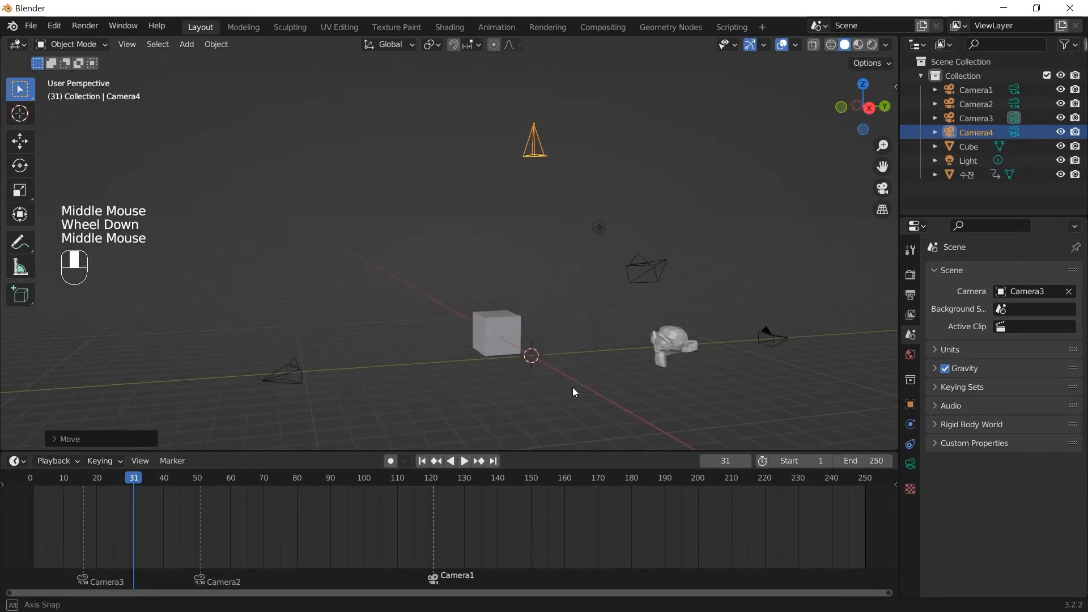
pyautogui.press('KP_3')
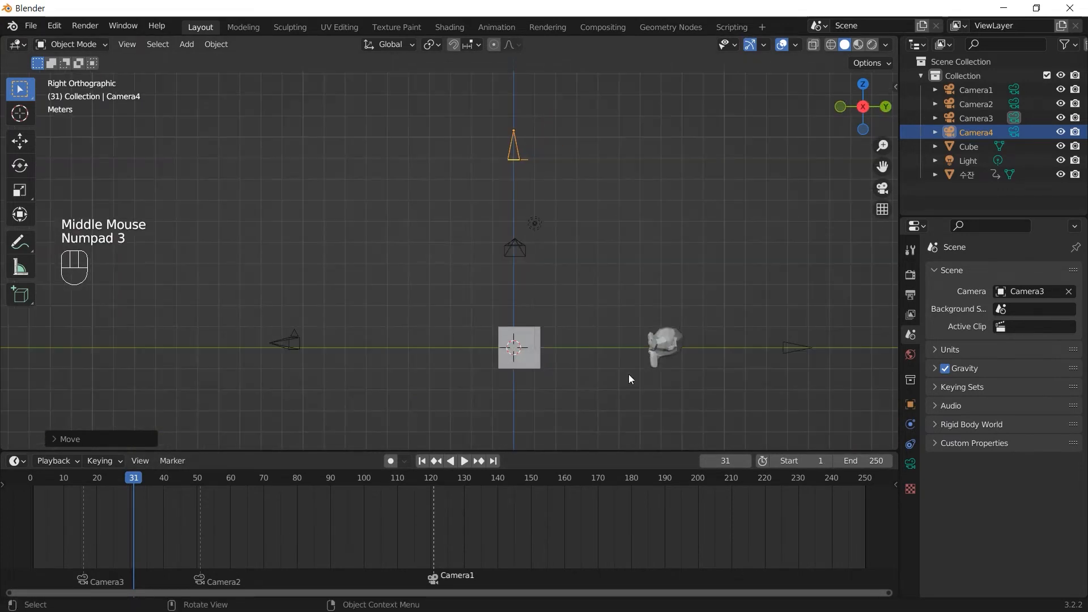
pyautogui.click(172, 460)
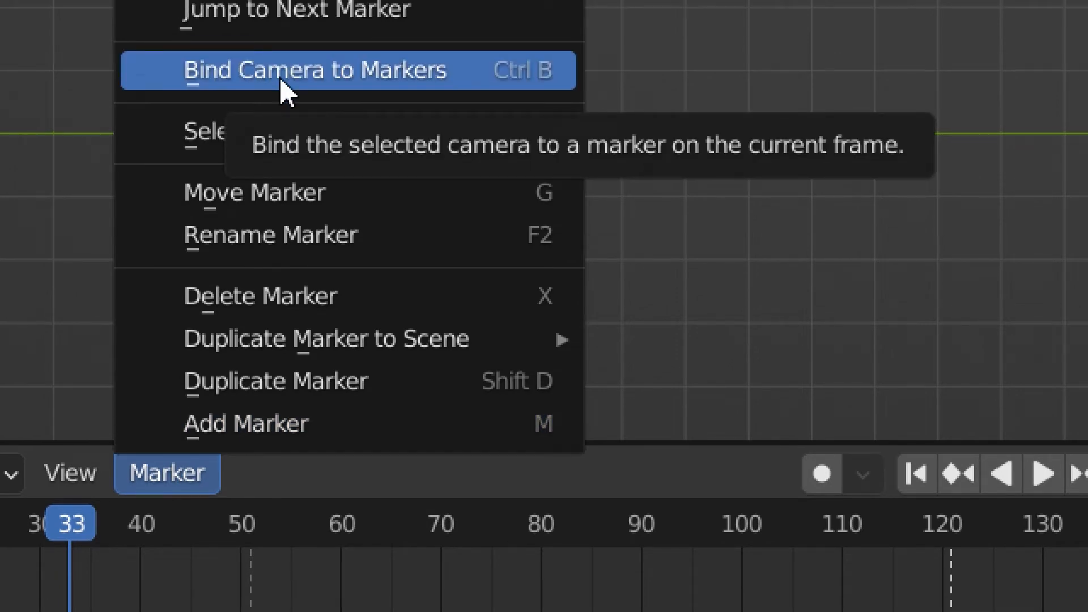
pyautogui.click(284, 79)
pyautogui.click(647, 365)
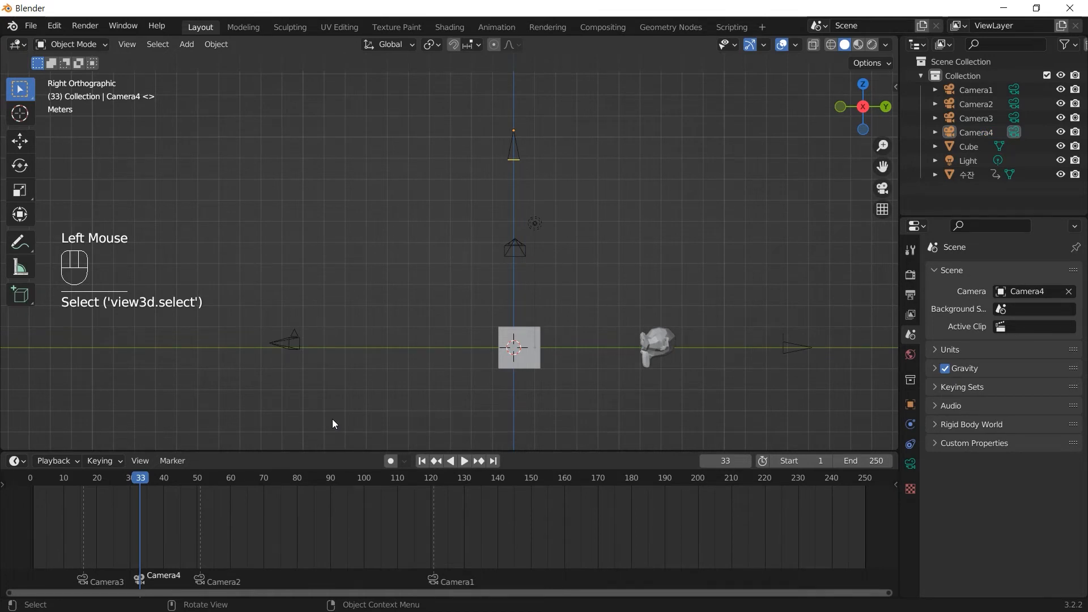
# - Look through the active camera and scrub from frame 7 to 33 to check the switch from Camera3 to Camera4
pyautogui.press('KP_0')
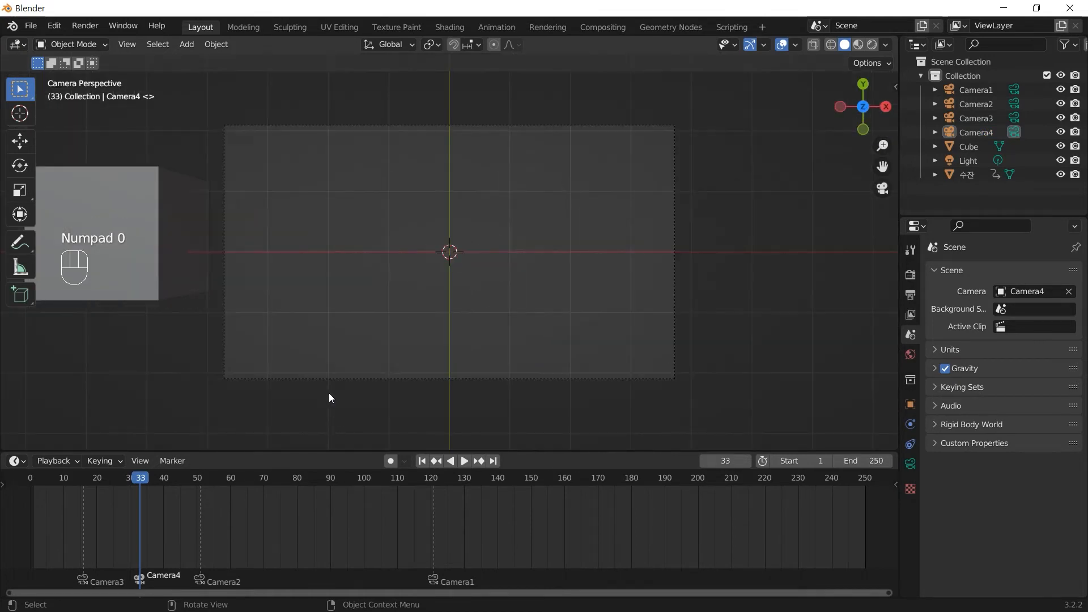
pyautogui.moveTo(128, 480); pyautogui.dragTo(55, 490)
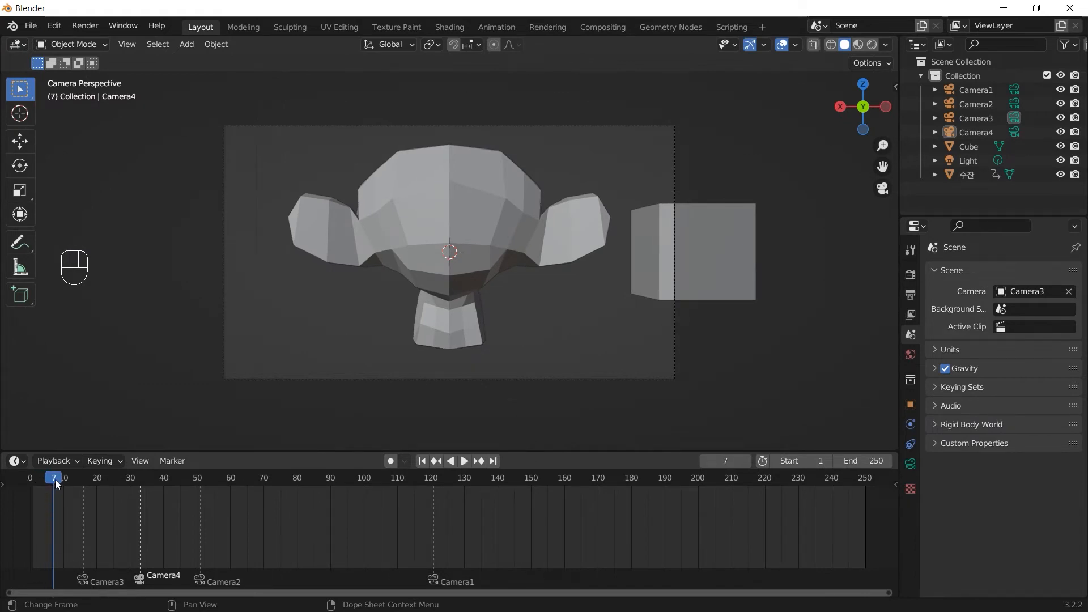
pyautogui.moveTo(55, 479); pyautogui.dragTo(141, 481)
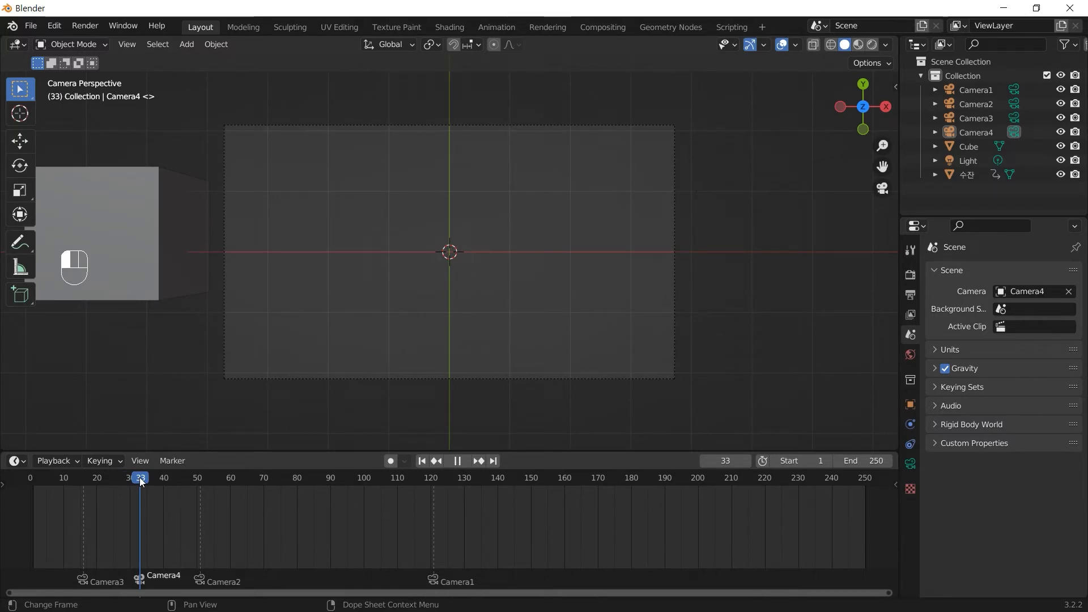
# - Enable the Camera to View lock and reframe Camera4 so the monkey sits inside its frame at frame 33
pyautogui.press('n')
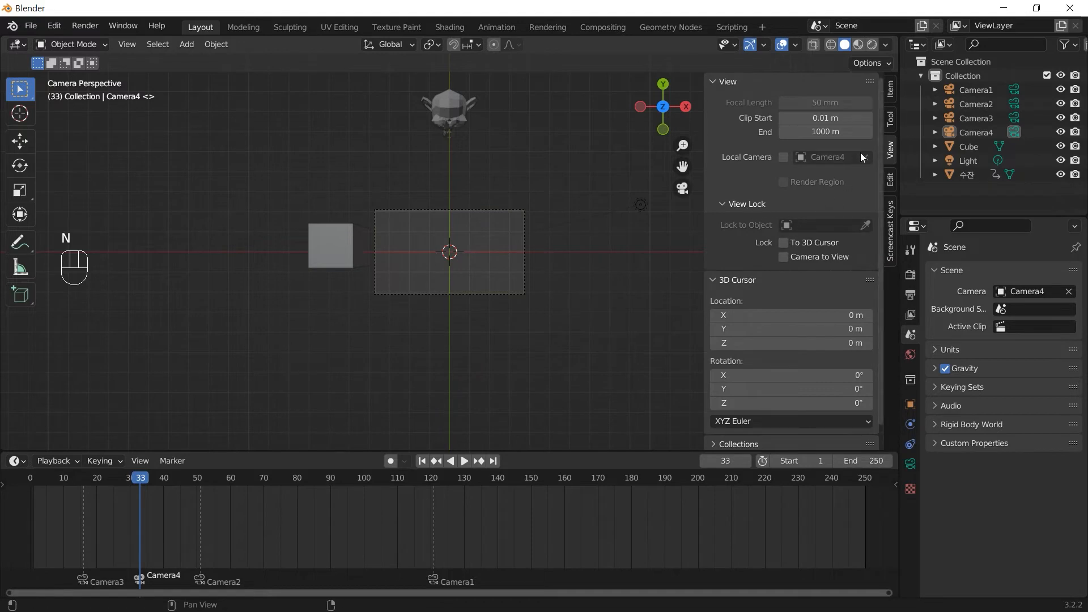
pyautogui.click(889, 164)
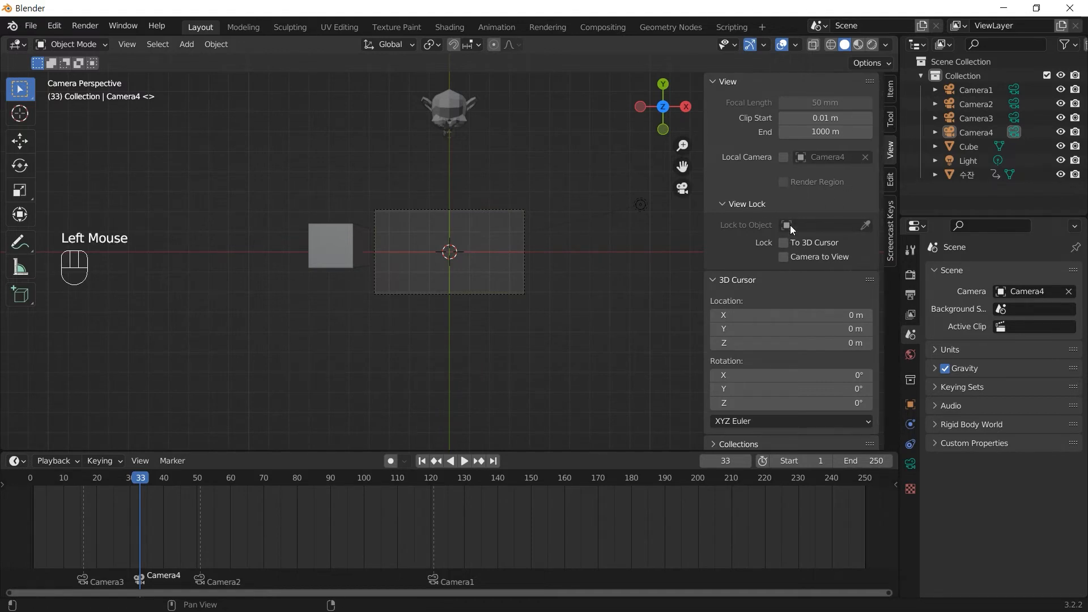
pyautogui.click(783, 256)
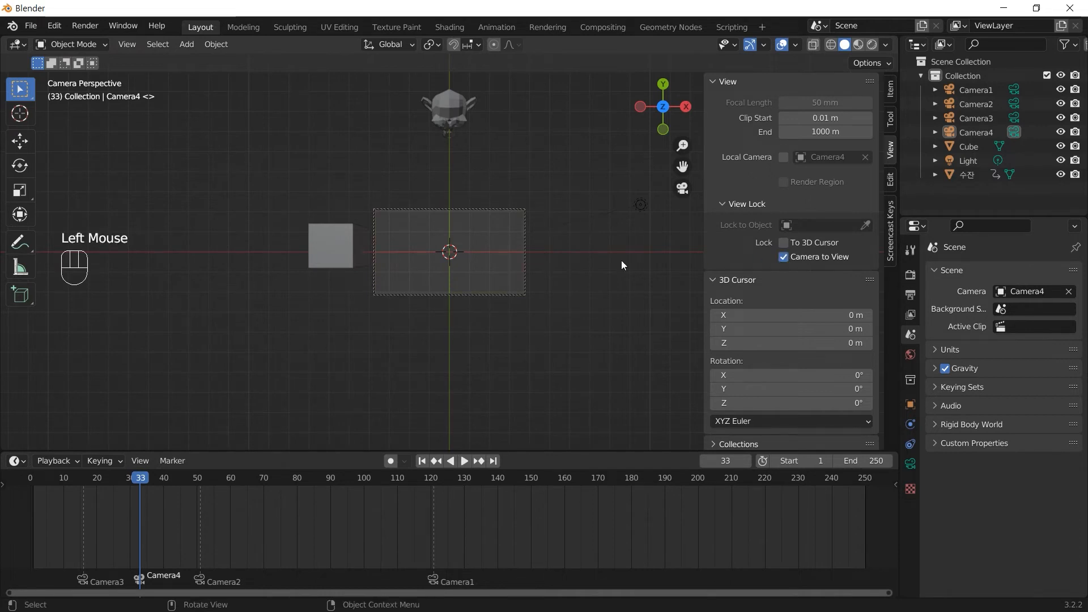
pyautogui.scroll(-5, 545, 229)
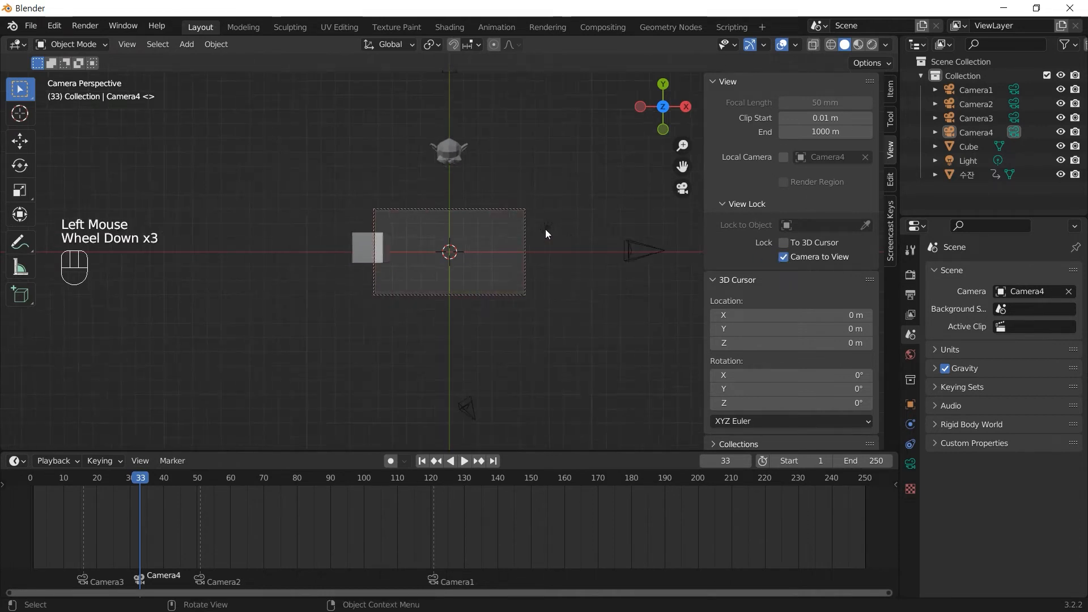
pyautogui.scroll(-1, 545, 229)
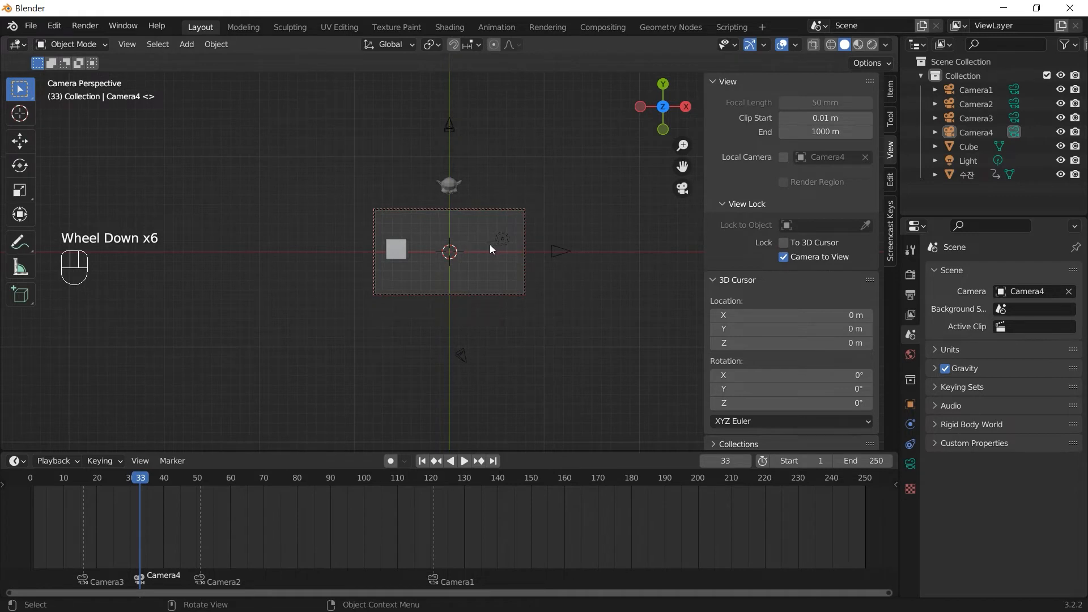
pyautogui.keyDown('shift'); pyautogui.moveTo(504, 200); pyautogui.dragTo(511, 279, button='middle'); pyautogui.keyUp('shift')
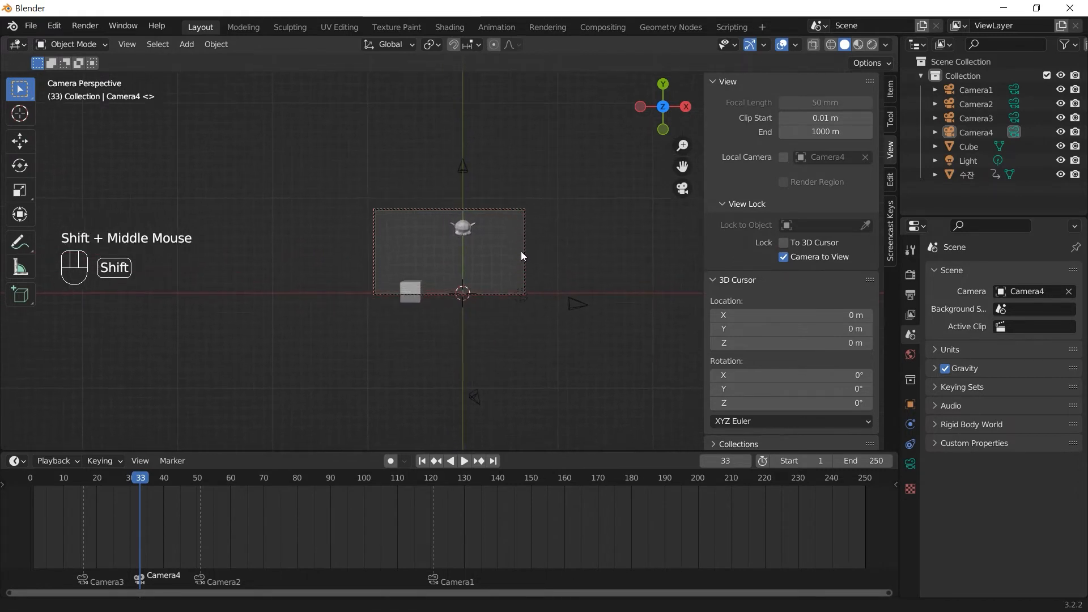
# - Play the animation and scrub from the first frame to frame 37 to check the new Camera4 shot
pyautogui.press('space')
pyautogui.click(20, 485)
pyautogui.moveTo(30, 482); pyautogui.dragTo(153, 479)
# - Look at the area layouts of the Animation and Modeling workspaces
pyautogui.click(495, 28)
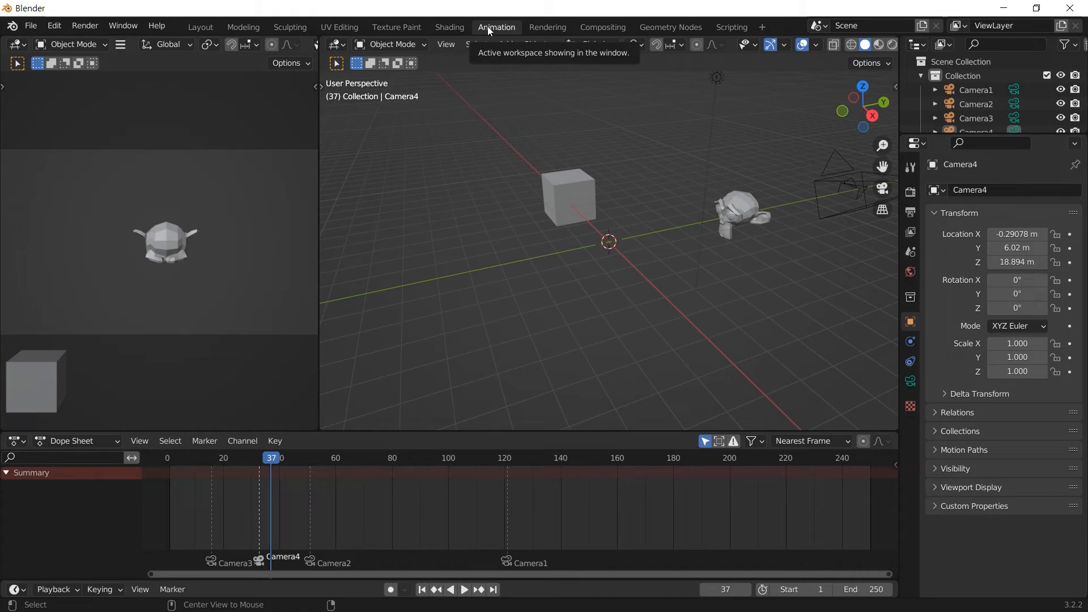
pyautogui.click(242, 27)
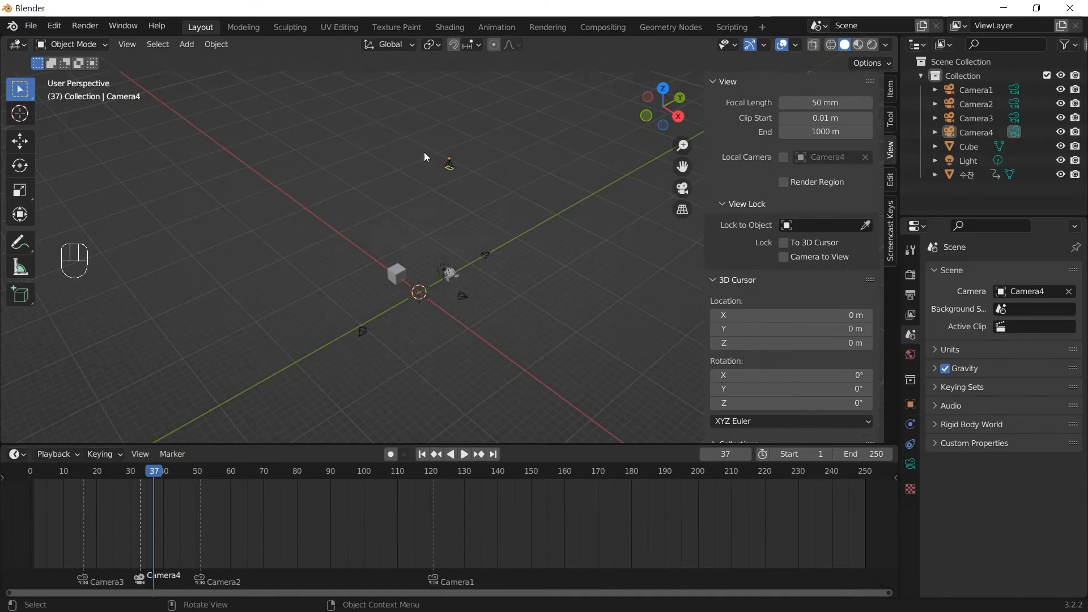
# - Split the Layout workspace's 3D viewport vertically into three side-by-side viewports
pyautogui.moveTo(897, 444); pyautogui.dragTo(948, 521)
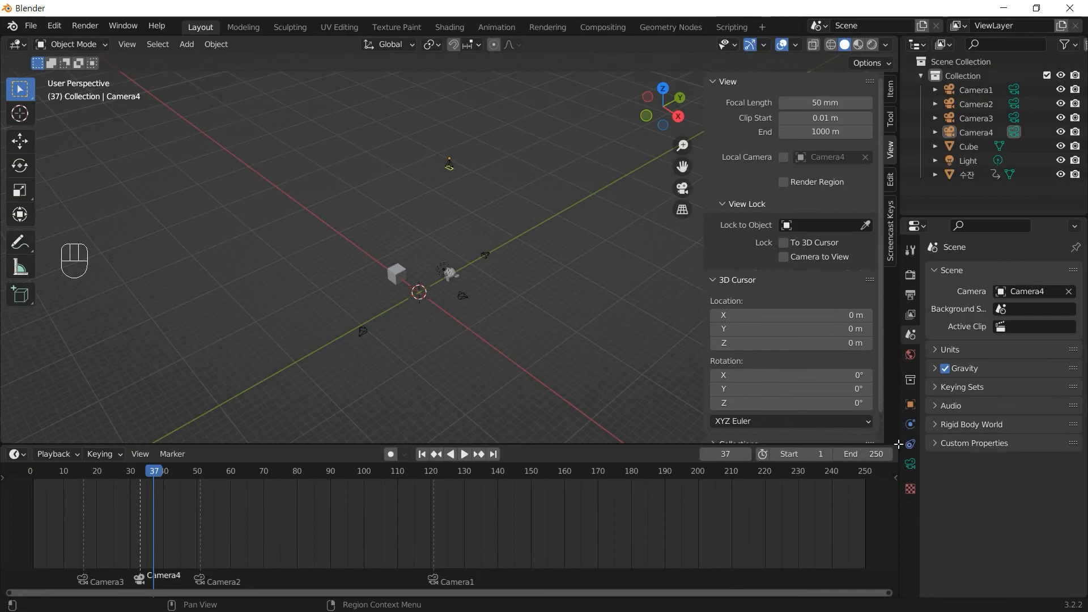
pyautogui.click(854, 426)
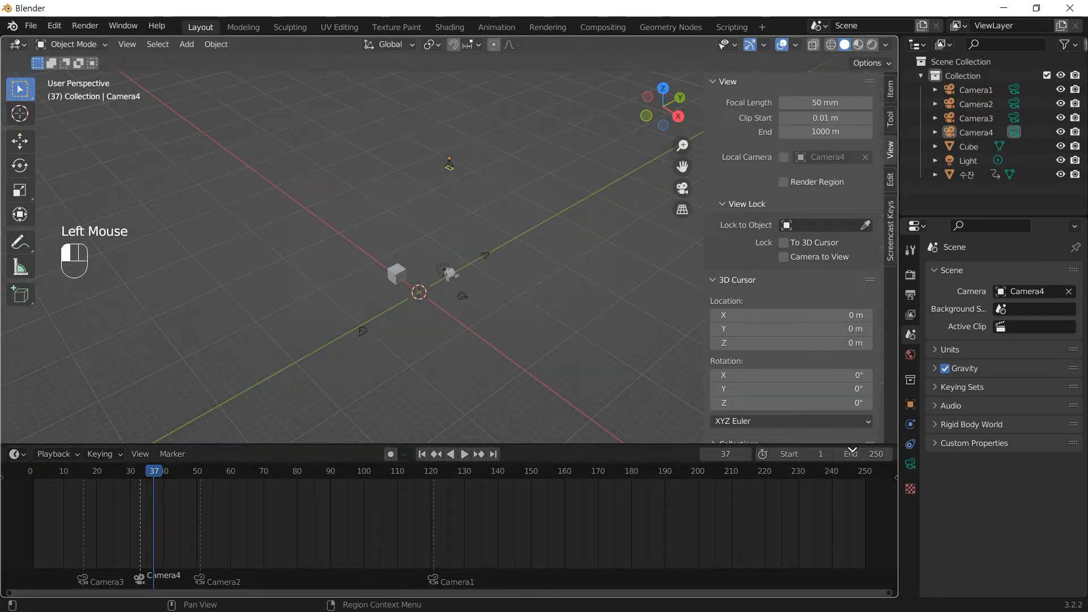
pyautogui.moveTo(852, 449); pyautogui.dragTo(890, 437)
pyautogui.moveTo(3, 439); pyautogui.dragTo(477, 397)
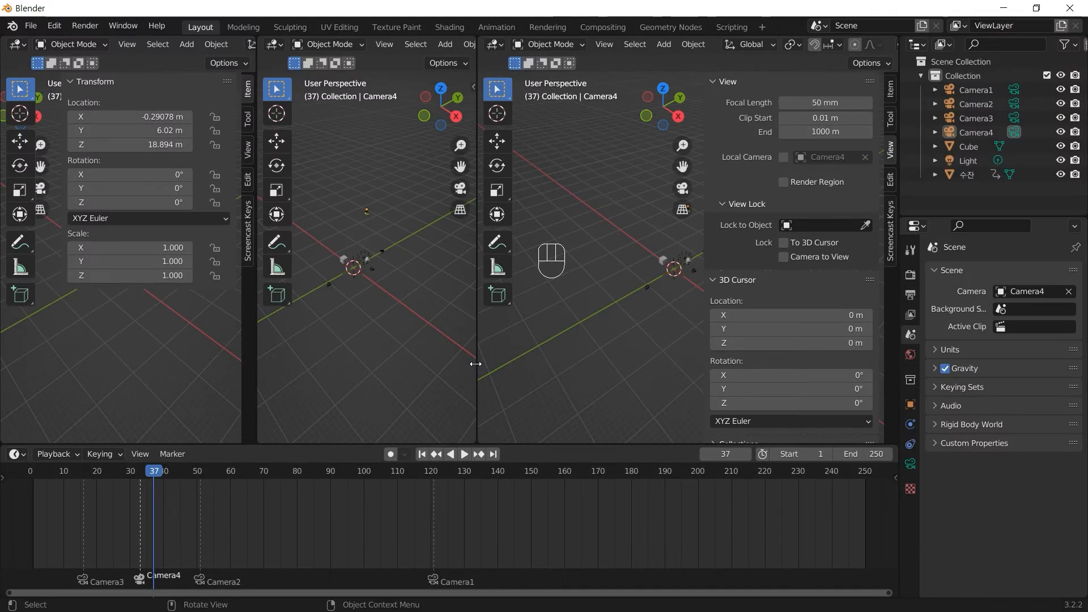
# - Join two of the three viewports so two remain side by side, and shift the divider between them
pyautogui.press('alt')
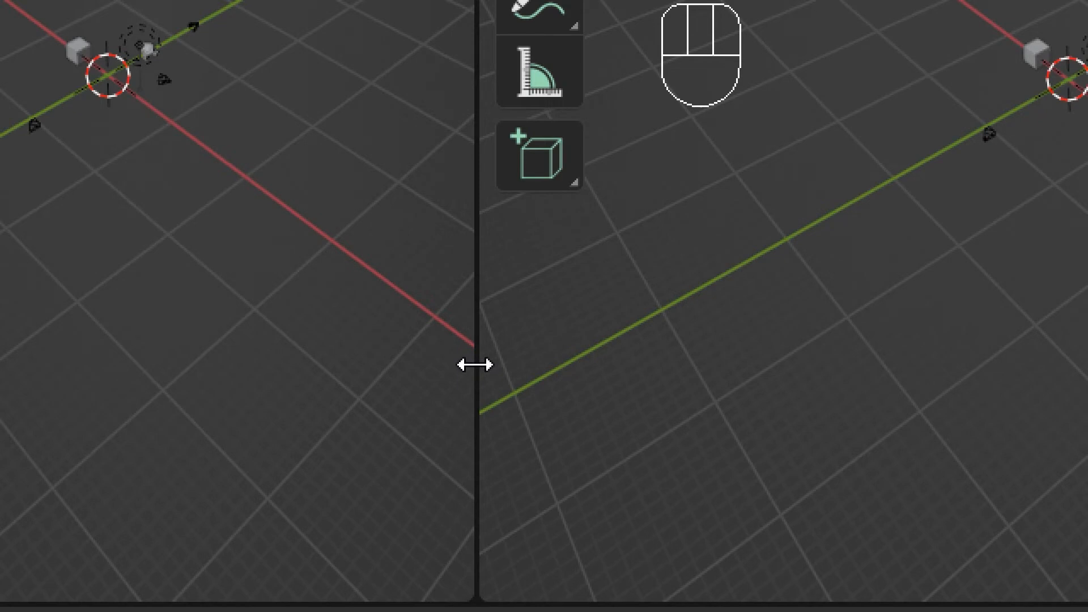
pyautogui.rightClick(475, 365)
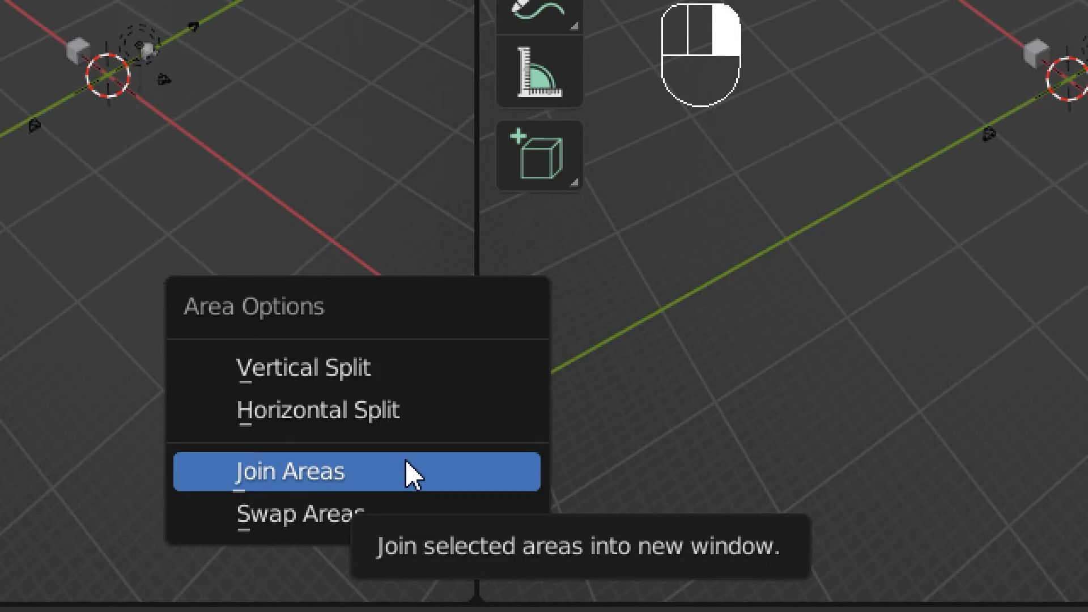
pyautogui.click(403, 423)
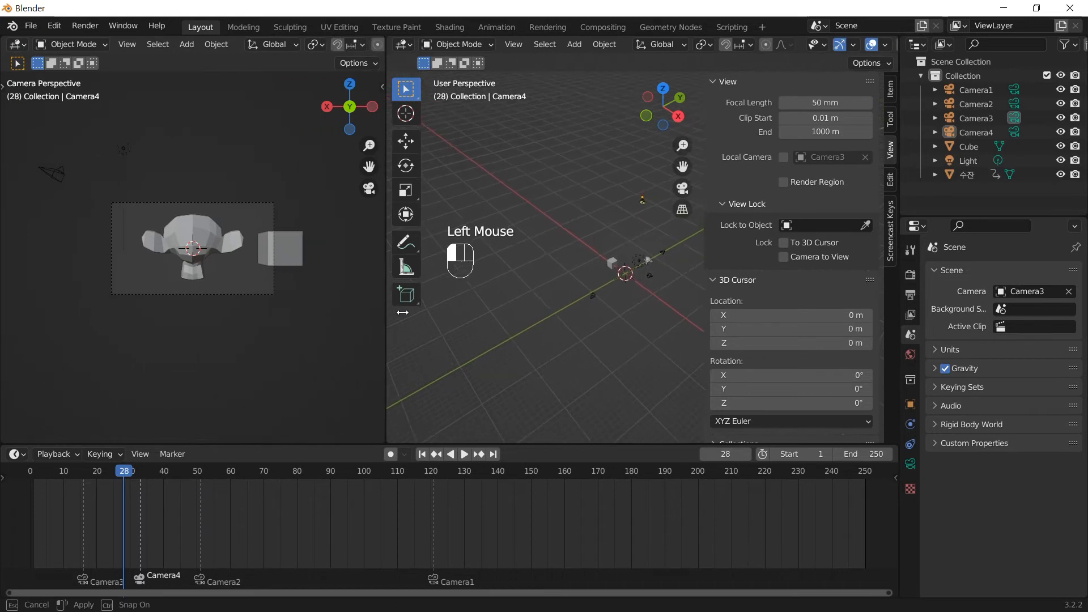
pyautogui.click(412, 312)
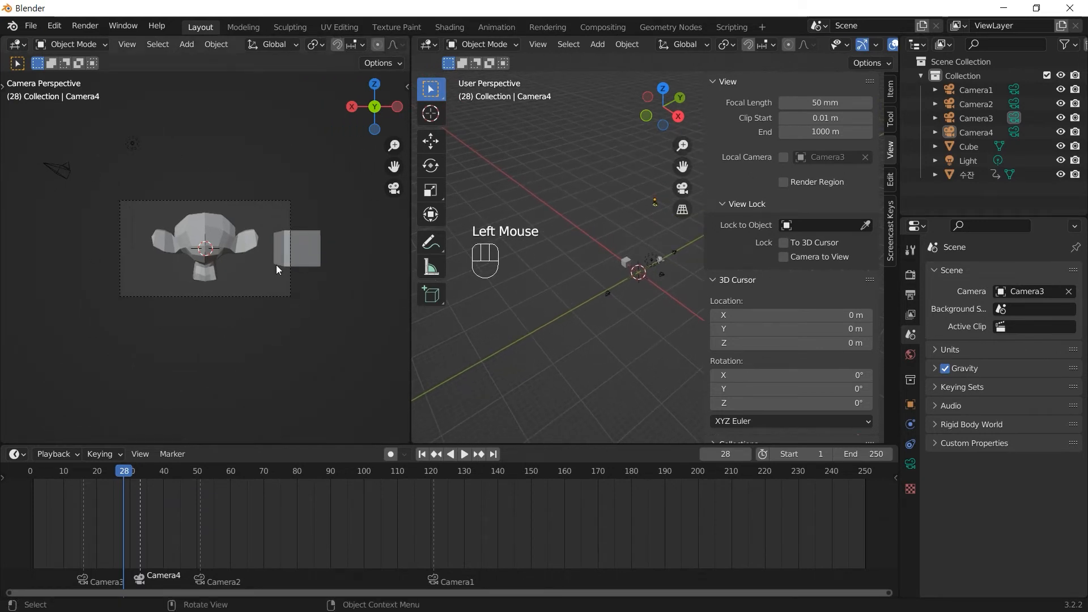
# - Zoom in on the camera view and play and scrub the animation between frames 90 and 148 to check the camera shots
pyautogui.click(171, 342)
pyautogui.scroll(2, 181, 334)
pyautogui.scroll(1, 182, 332)
pyautogui.moveTo(318, 472)
pyautogui.mouseDown()
pyautogui.moveTo(444, 470)
pyautogui.moveTo(456, 451)
pyautogui.mouseUp()
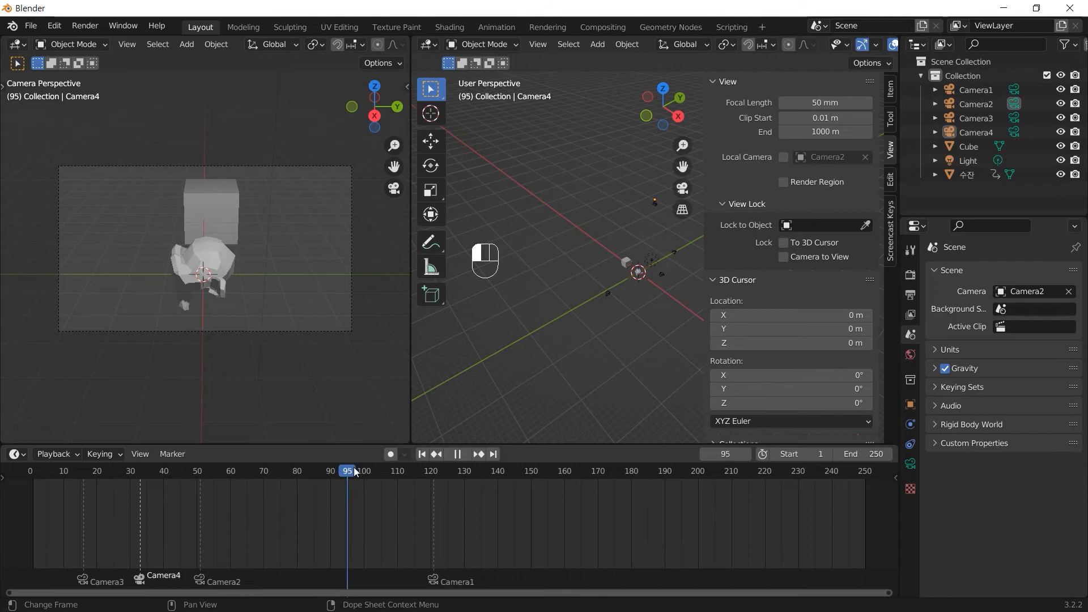
pyautogui.click(457, 453)
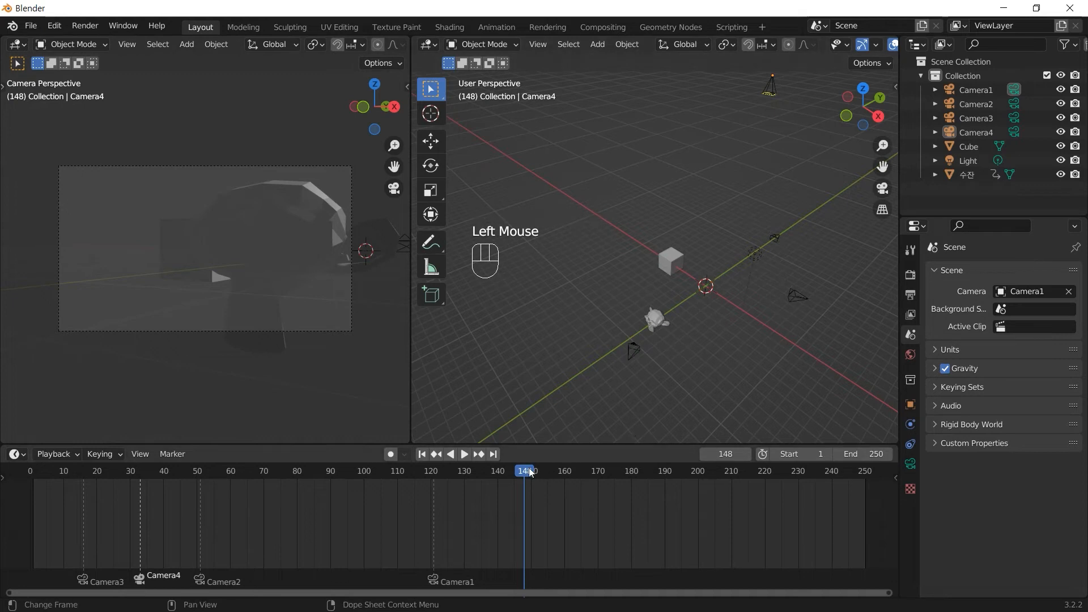
pyautogui.moveTo(529, 470); pyautogui.dragTo(330, 471)
pyautogui.press('space')
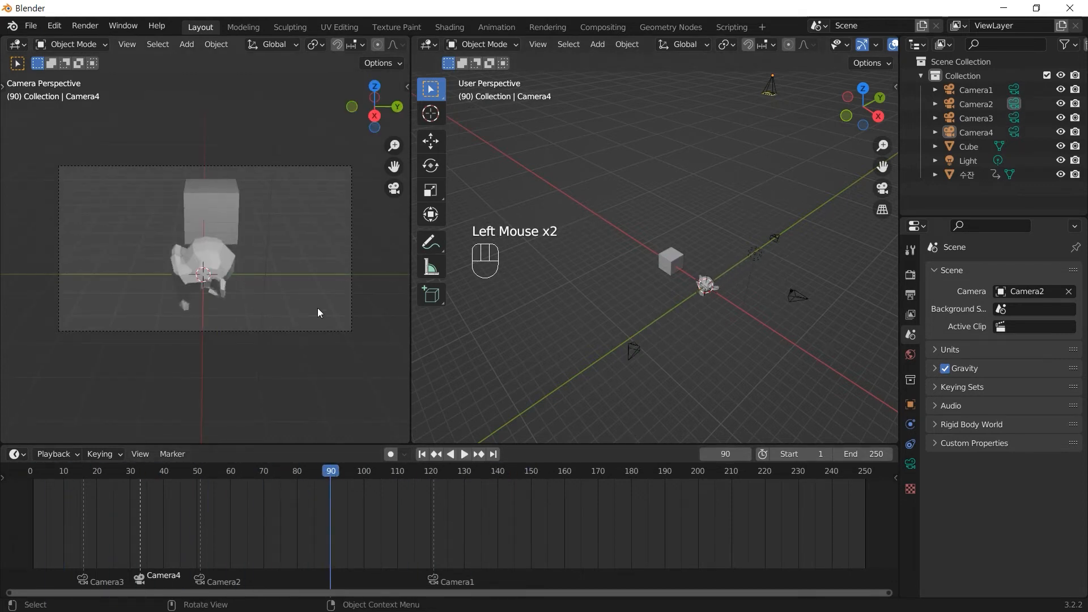
# - Move the light toward negative Y in top view, near the lower camera, and scrub to frame 39 to check the lighting
pyautogui.moveTo(763, 329); pyautogui.dragTo(756, 263, button='middle')
pyautogui.click(748, 259)
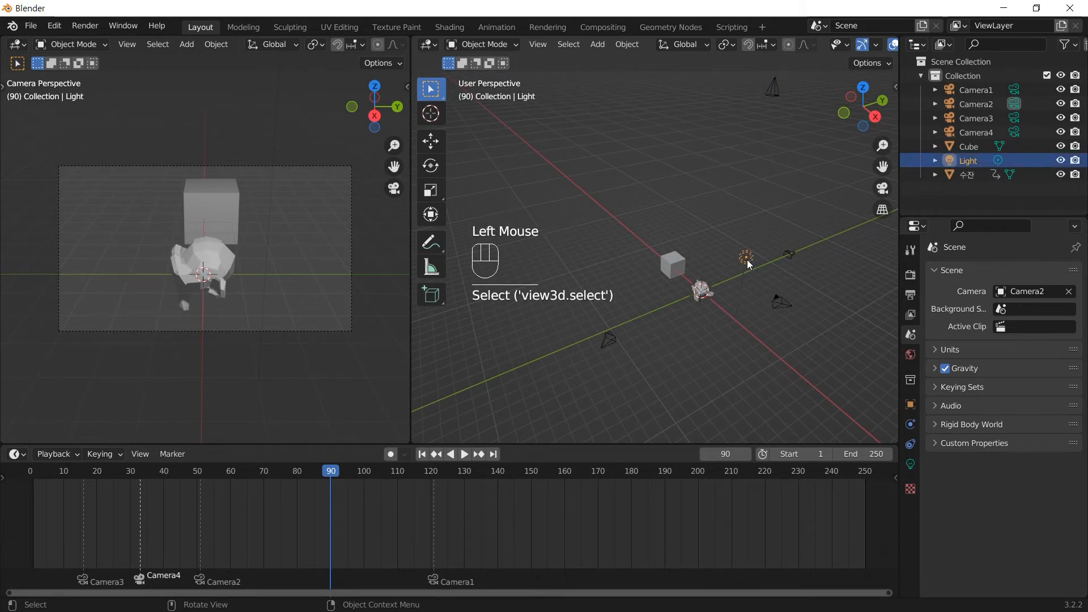
pyautogui.press('KP_7')
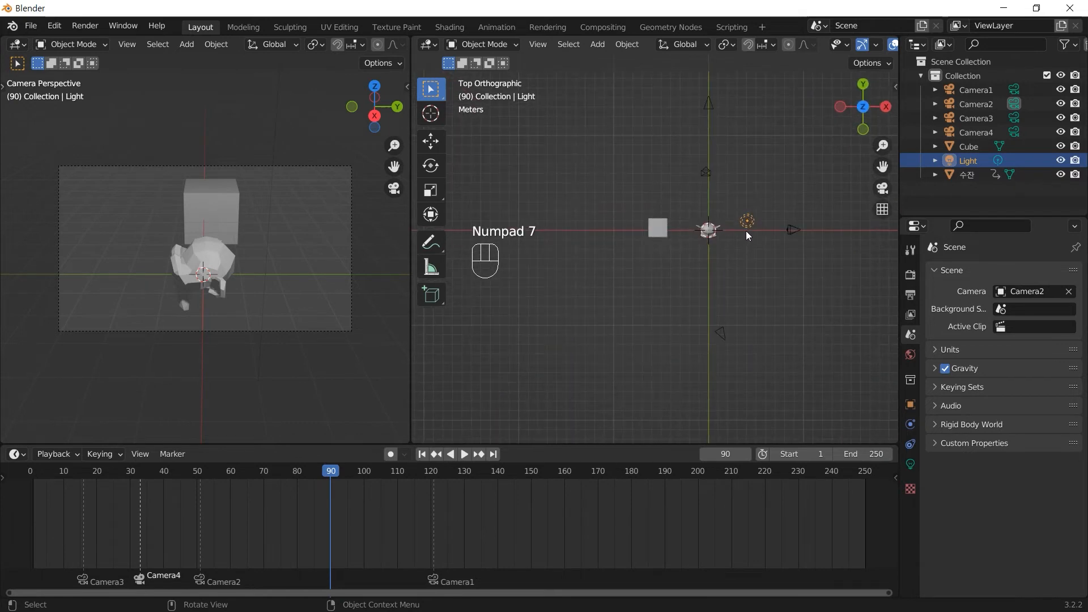
pyautogui.press('g')
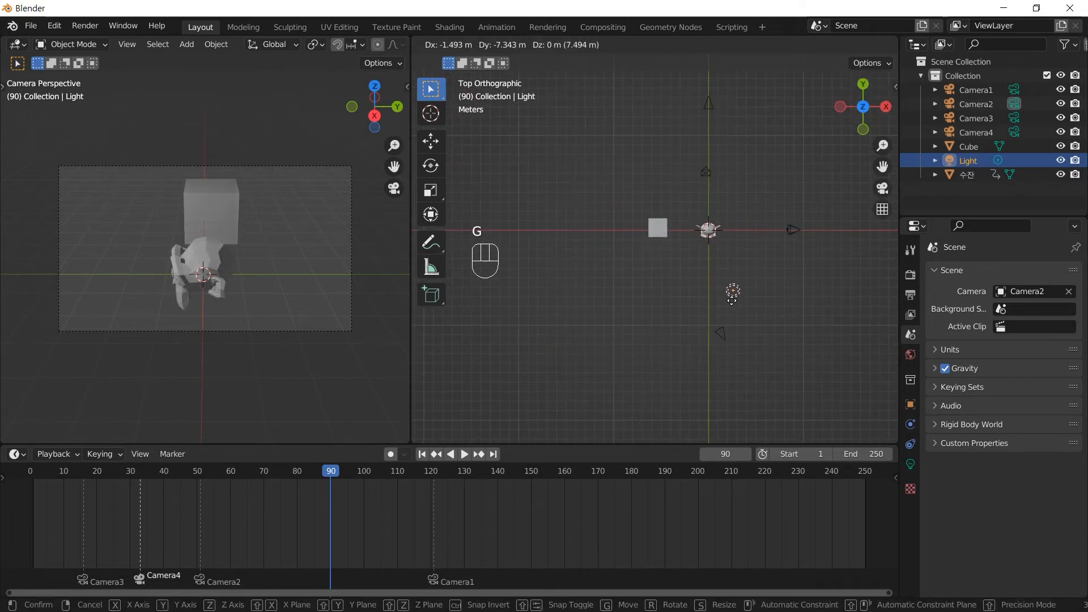
pyautogui.click(732, 292)
pyautogui.click(463, 454)
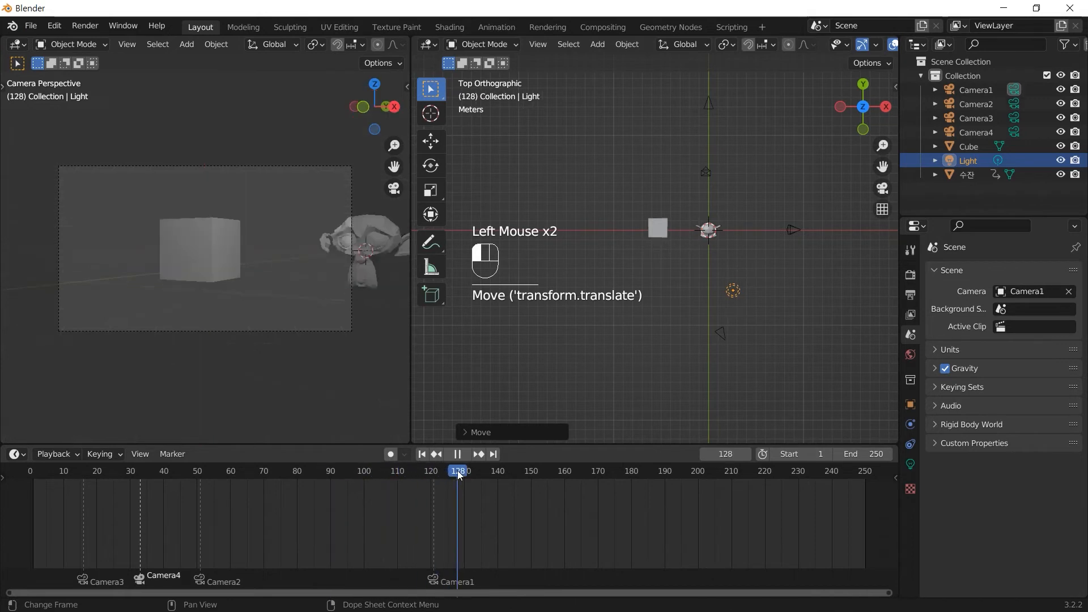
pyautogui.moveTo(459, 475); pyautogui.dragTo(160, 488)
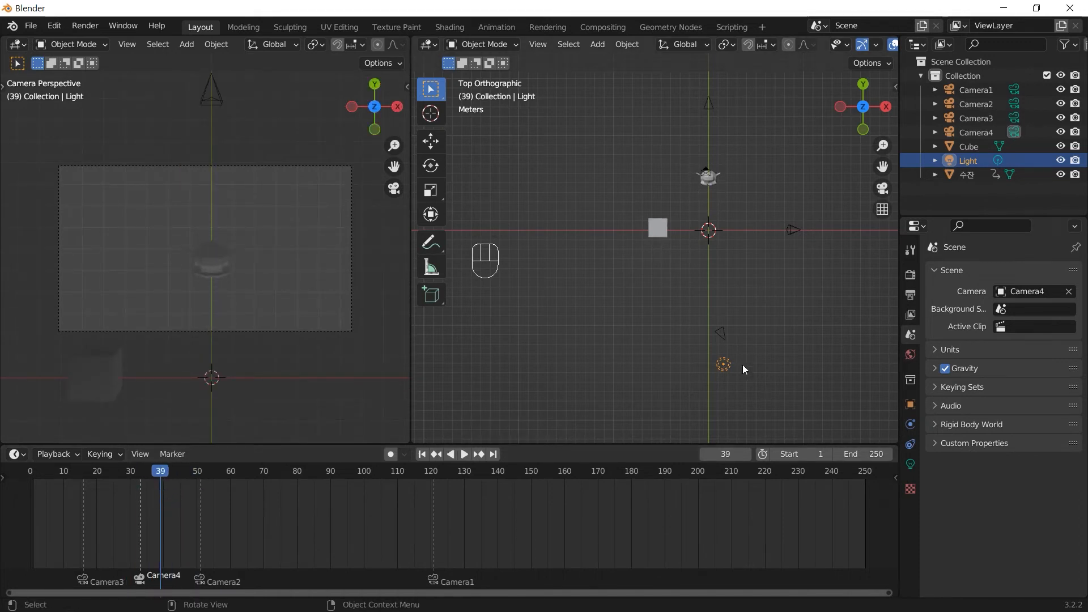
# - Duplicate the light, place the copy beside the monkey in top view, and scrub to frame 158 to check the lighting
pyautogui.click(723, 367)
pyautogui.press('shift')
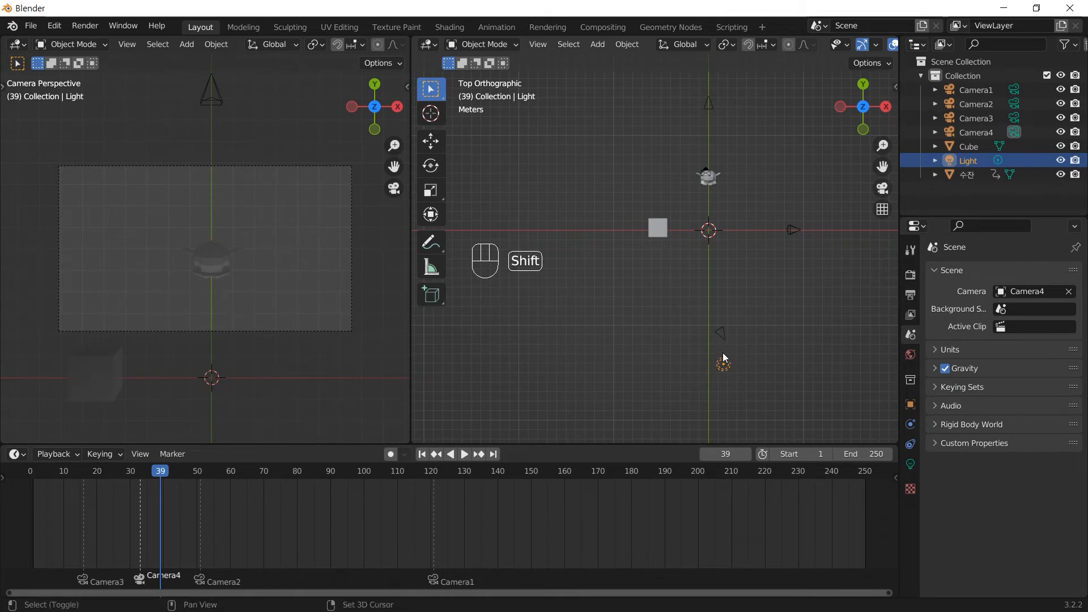
pyautogui.hotkey('shift', 'd')
pyautogui.click(671, 157)
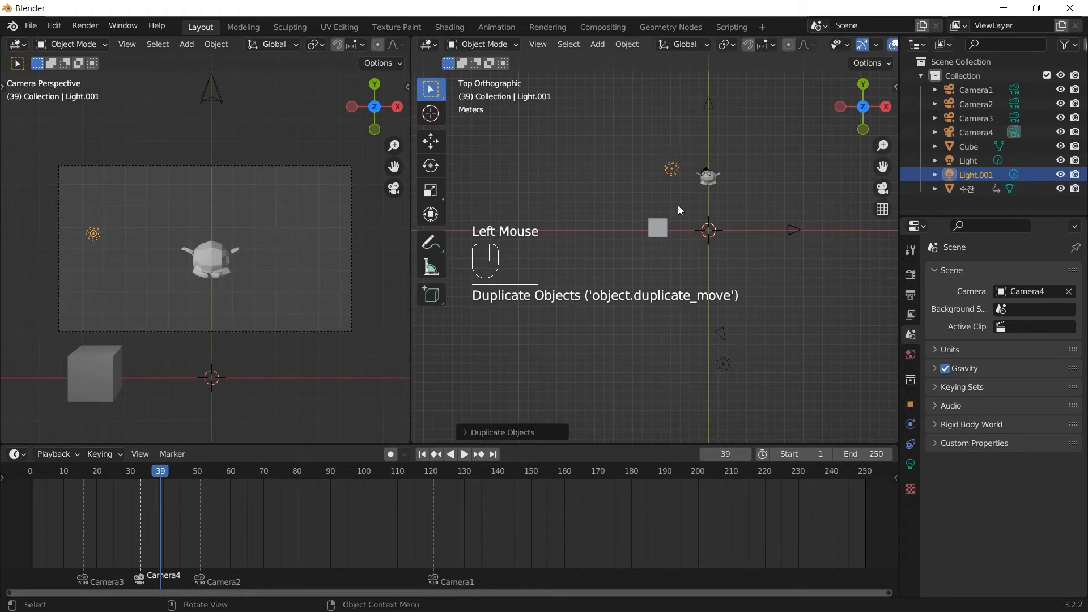
pyautogui.doubleClick(341, 370)
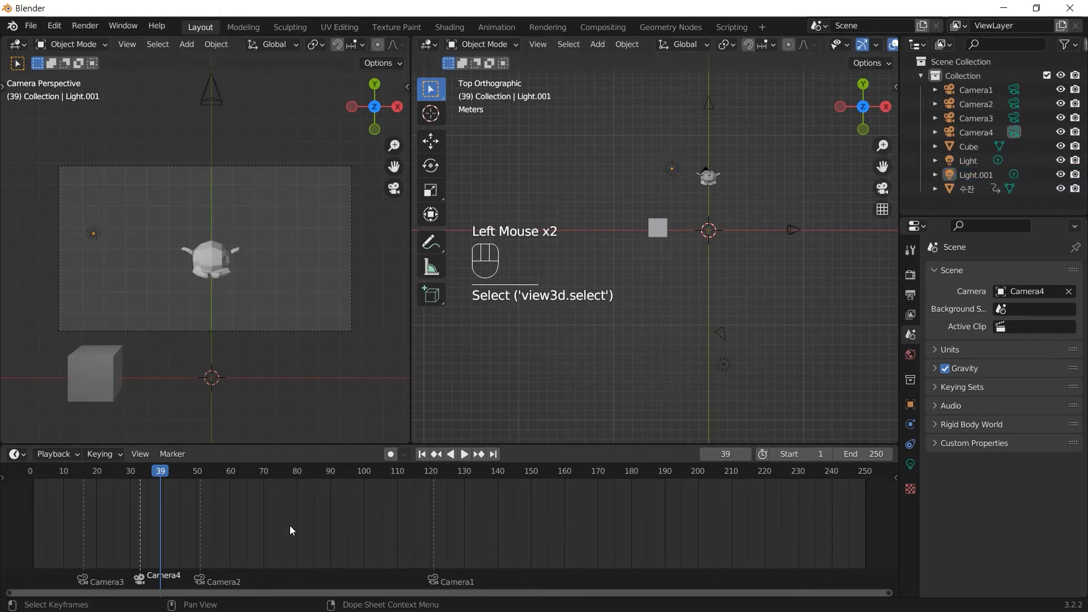
pyautogui.moveTo(158, 473); pyautogui.dragTo(414, 465)
pyautogui.moveTo(429, 460); pyautogui.dragTo(558, 453)
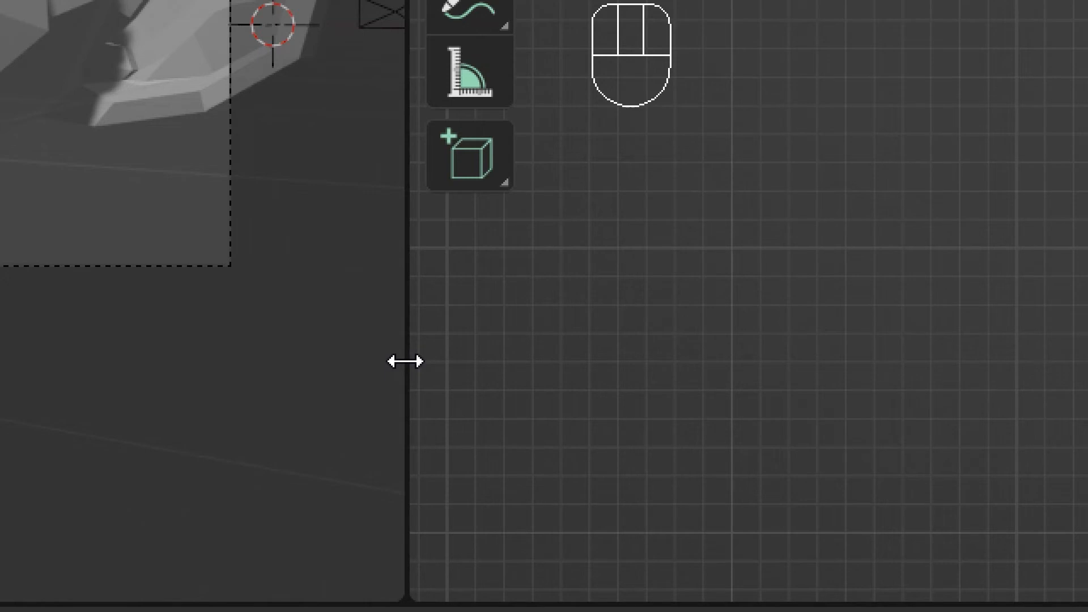
# - Join the two viewports into one, keeping the camera view, and hide its sidebar
pyautogui.rightClick(406, 361)
pyautogui.press('alt')
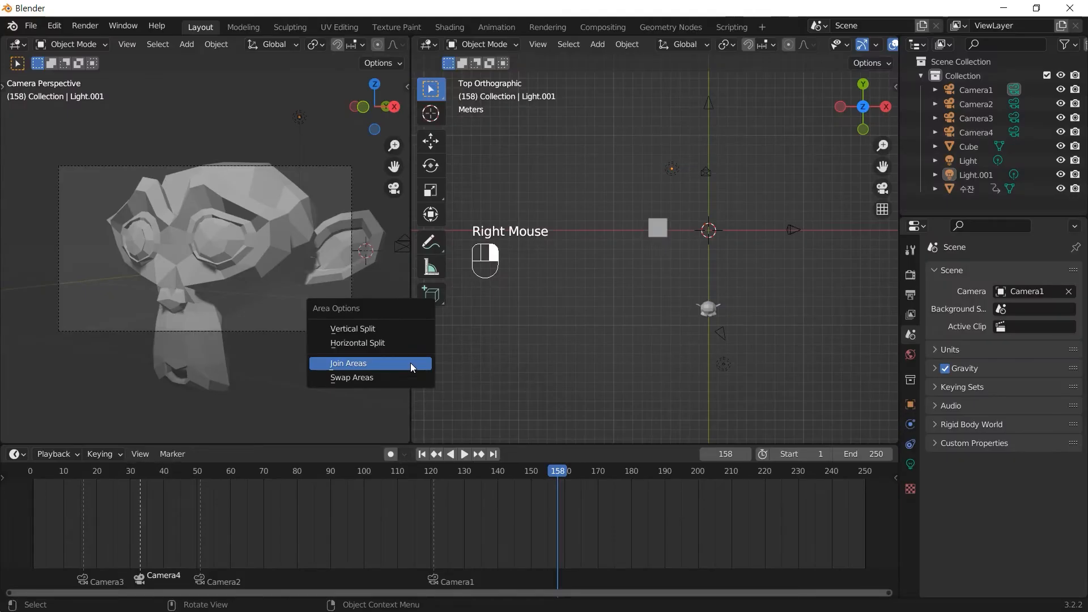
pyautogui.click(410, 363)
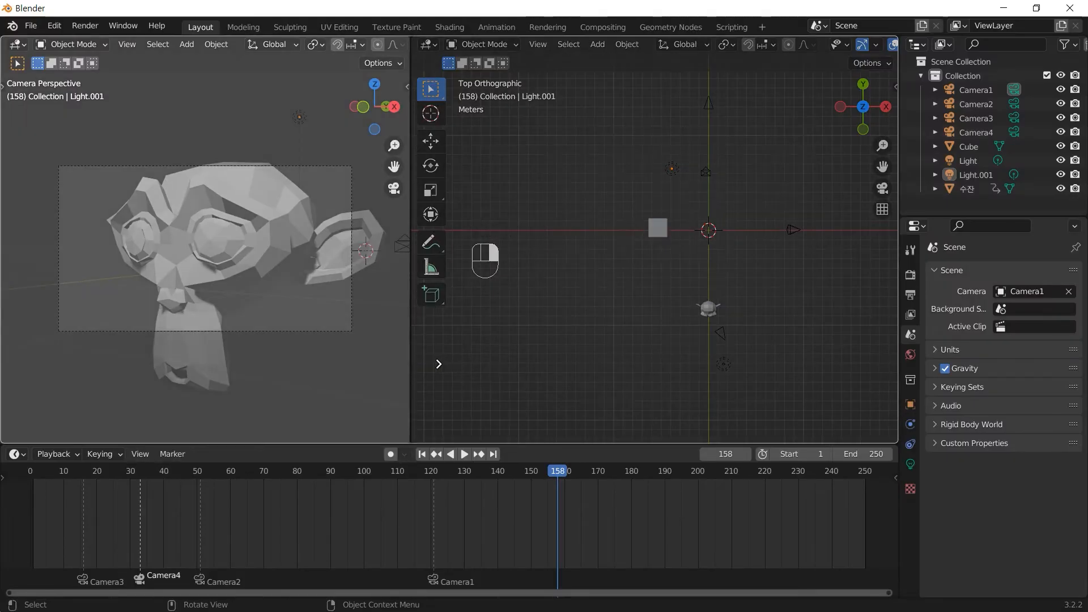
pyautogui.click(706, 393)
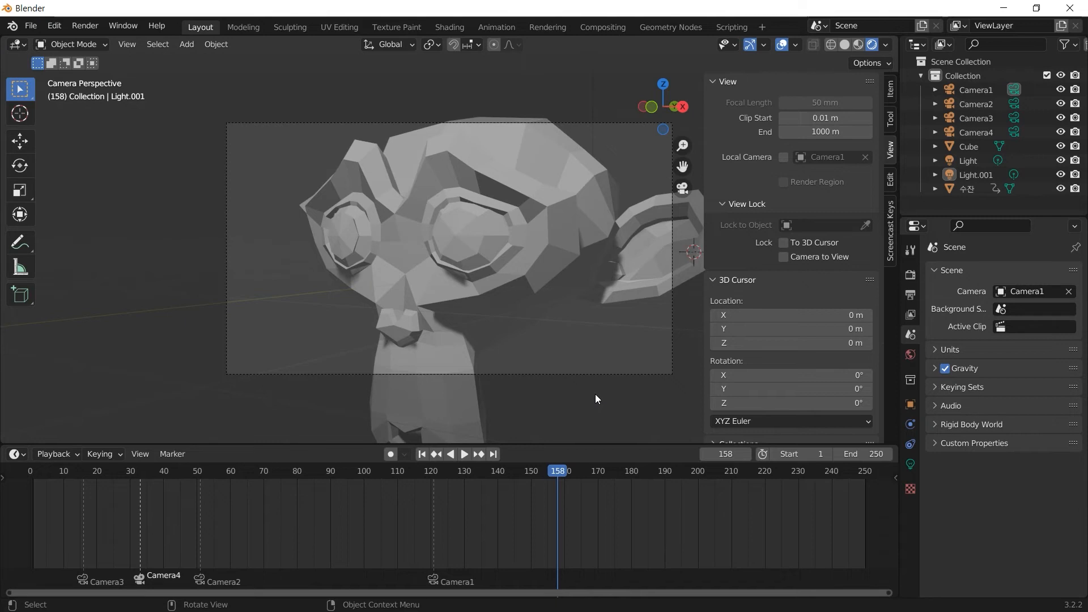
pyautogui.press('n')
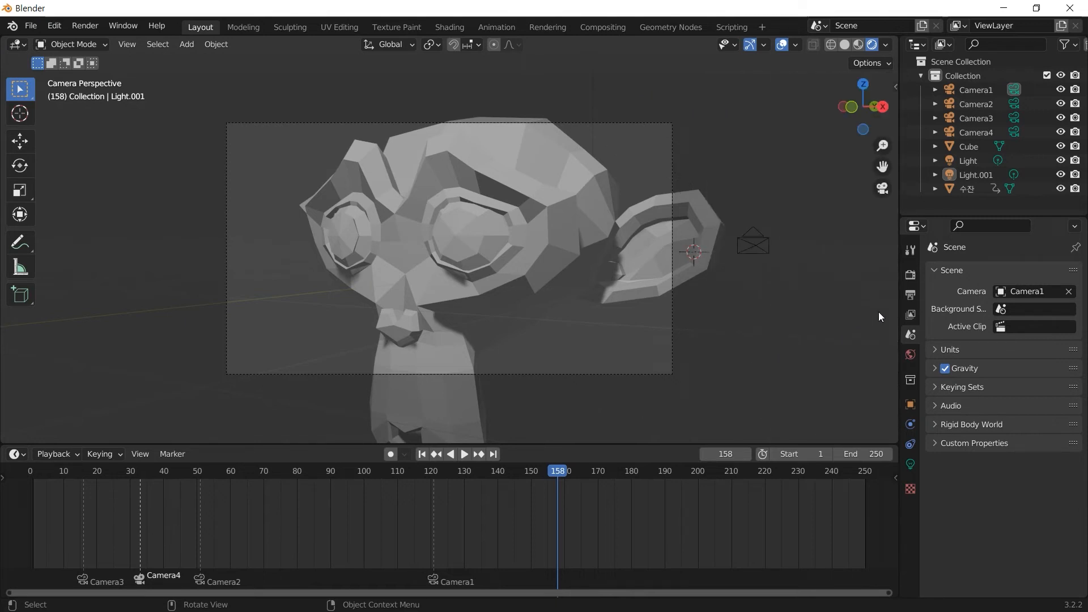
# - Set the output resolution to 1000 px in X and 1000 px in Y
pyautogui.click(910, 295)
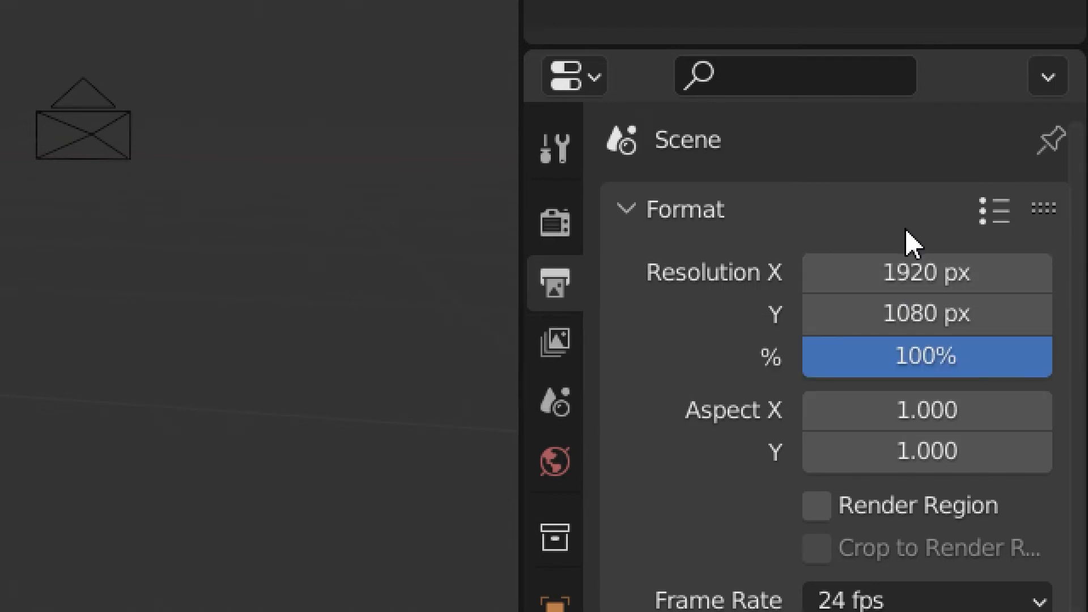
pyautogui.click(918, 274)
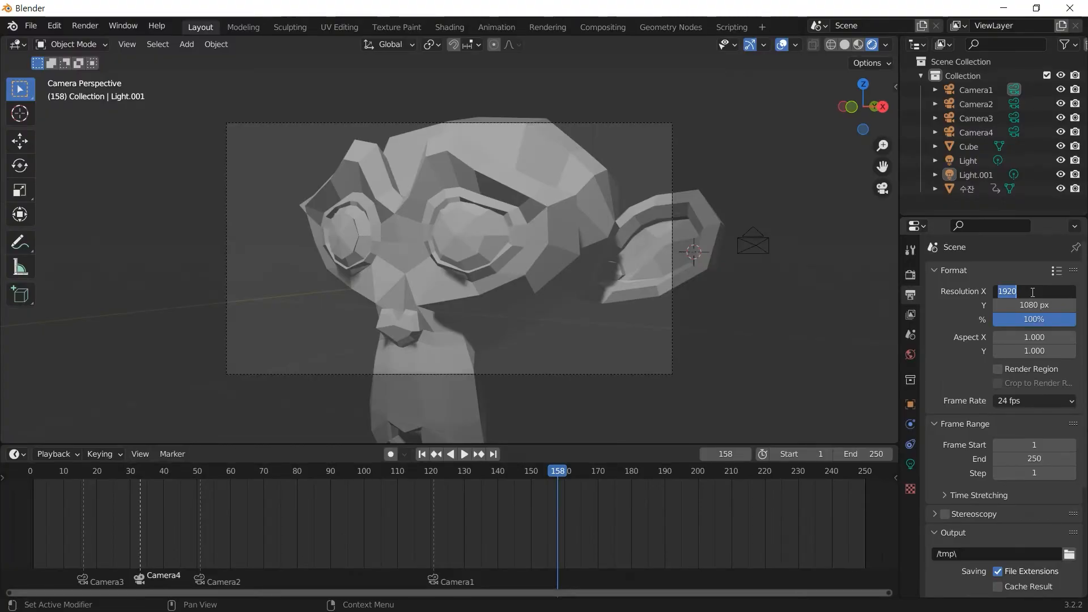
pyautogui.write('1')
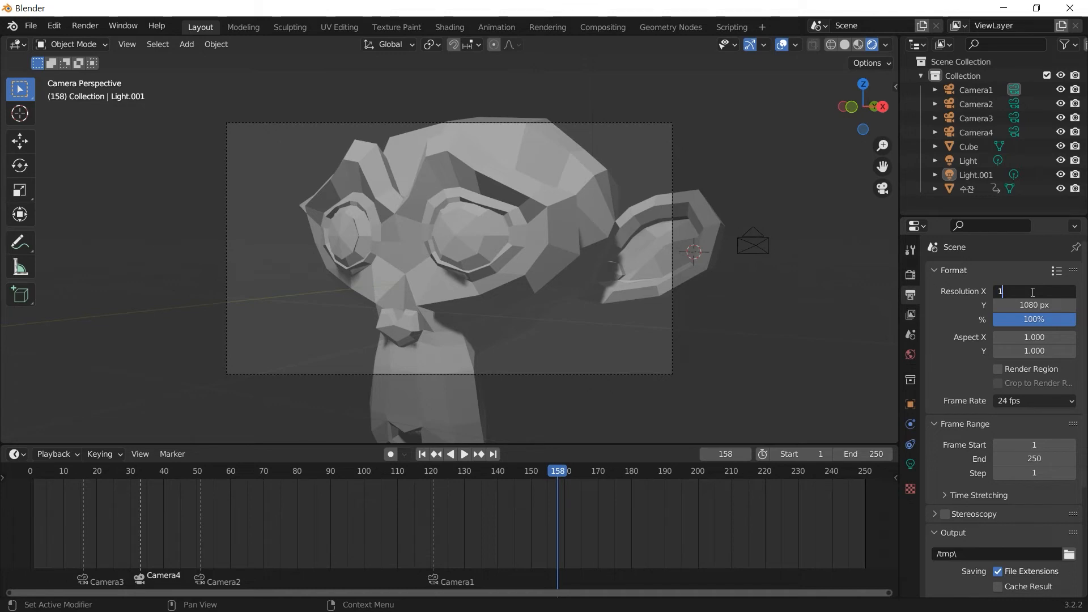
pyautogui.write('000')
pyautogui.press('Return')
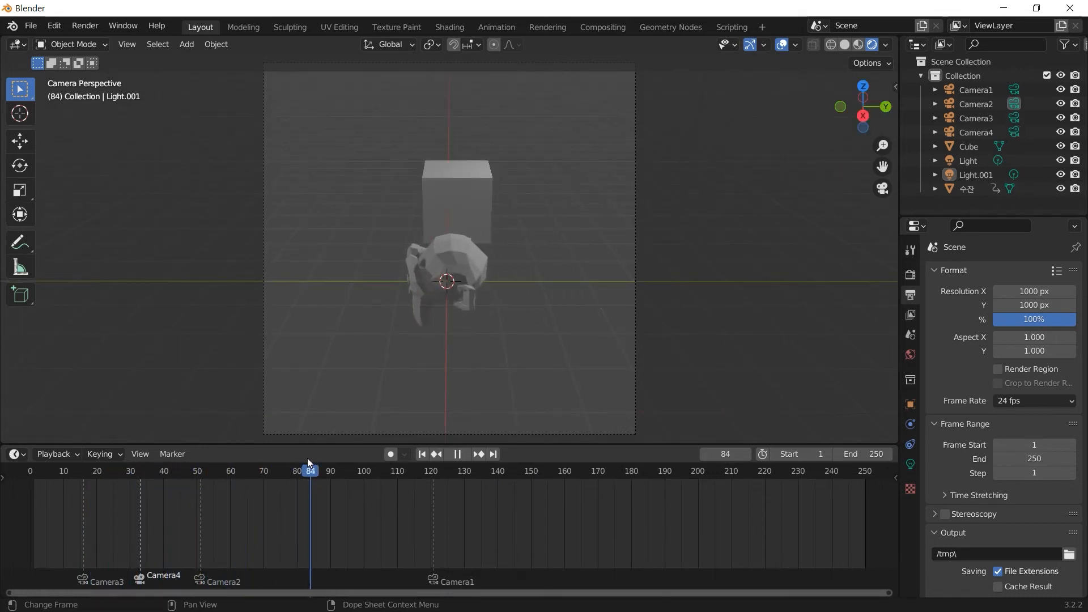
# - Play and scrub the square camera shots to frame 169, and set the end frame of the animation to 170
pyautogui.moveTo(308, 459)
pyautogui.mouseDown()
pyautogui.moveTo(390, 457)
pyautogui.moveTo(302, 473)
pyautogui.mouseUp()
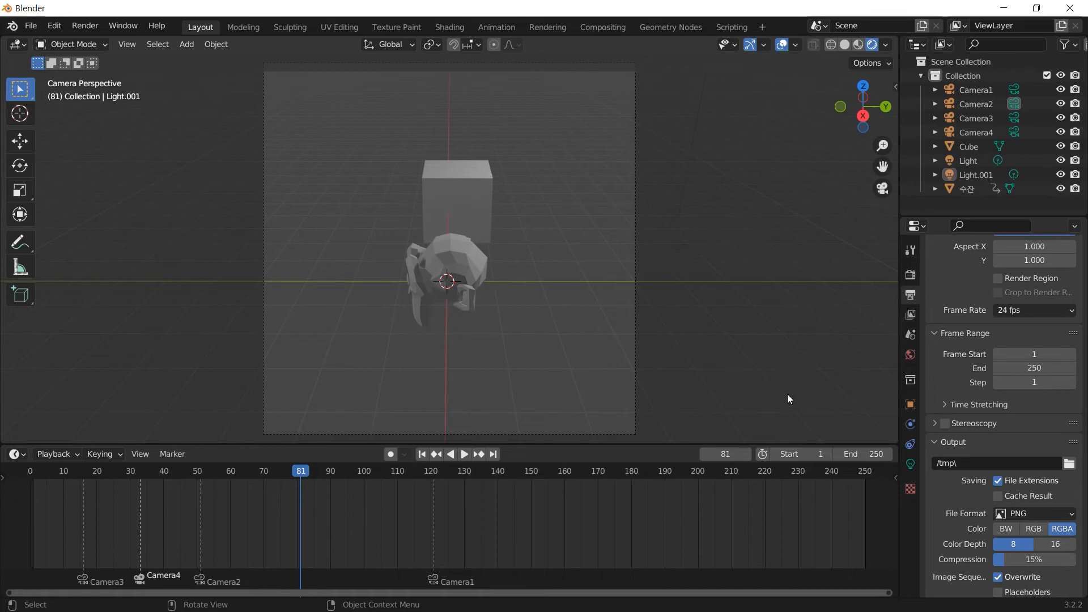
pyautogui.scroll(2, 1025, 450)
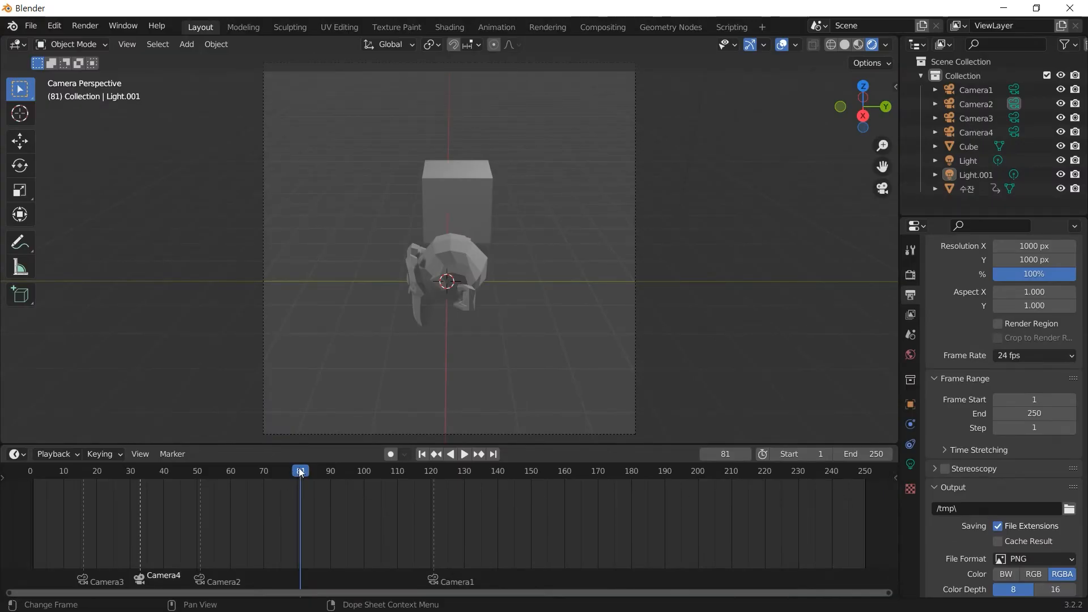
pyautogui.press('space')
pyautogui.moveTo(330, 469); pyautogui.dragTo(596, 475)
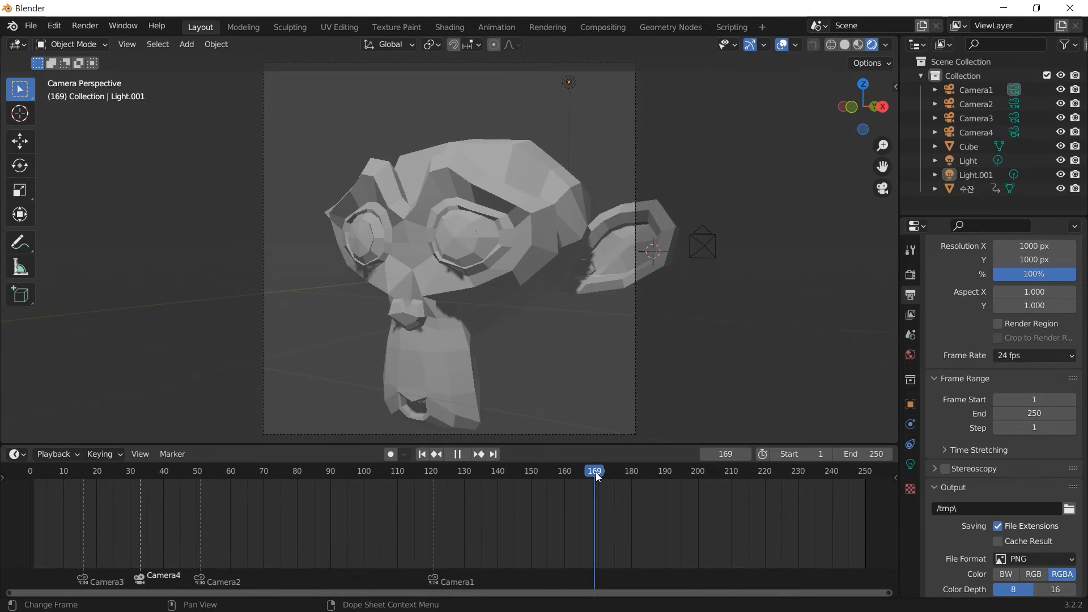
pyautogui.press('space')
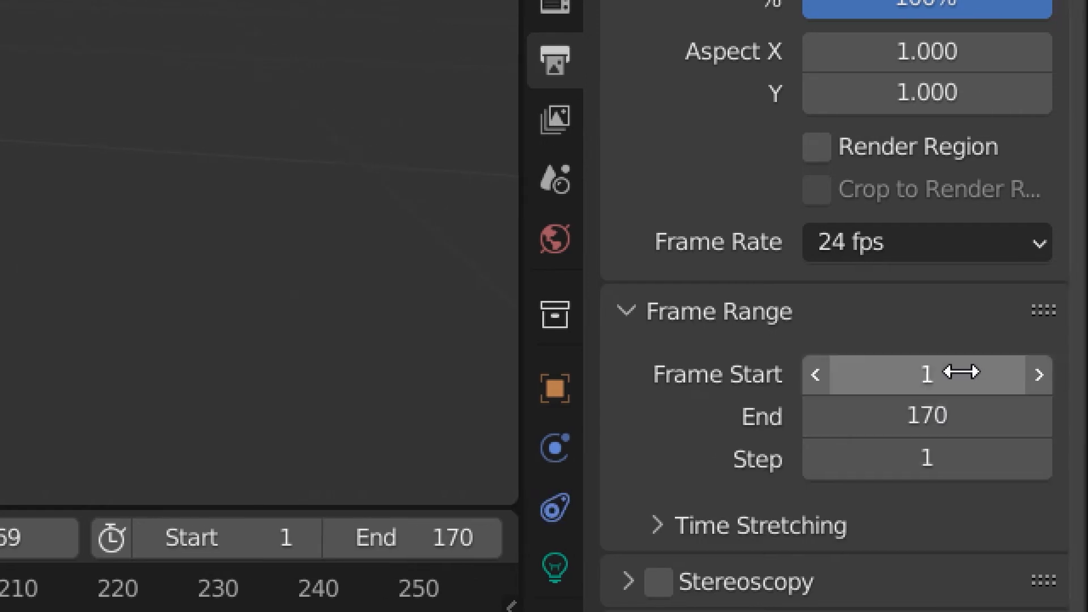
# - Set the output frame rate to 30 fps
pyautogui.click(1010, 254)
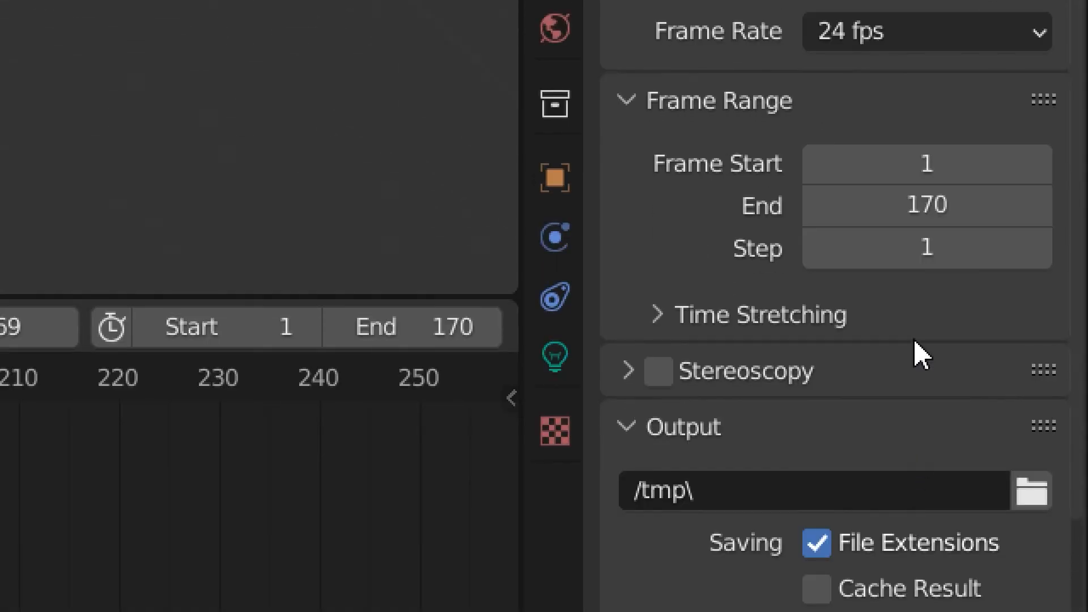
pyautogui.click(934, 36)
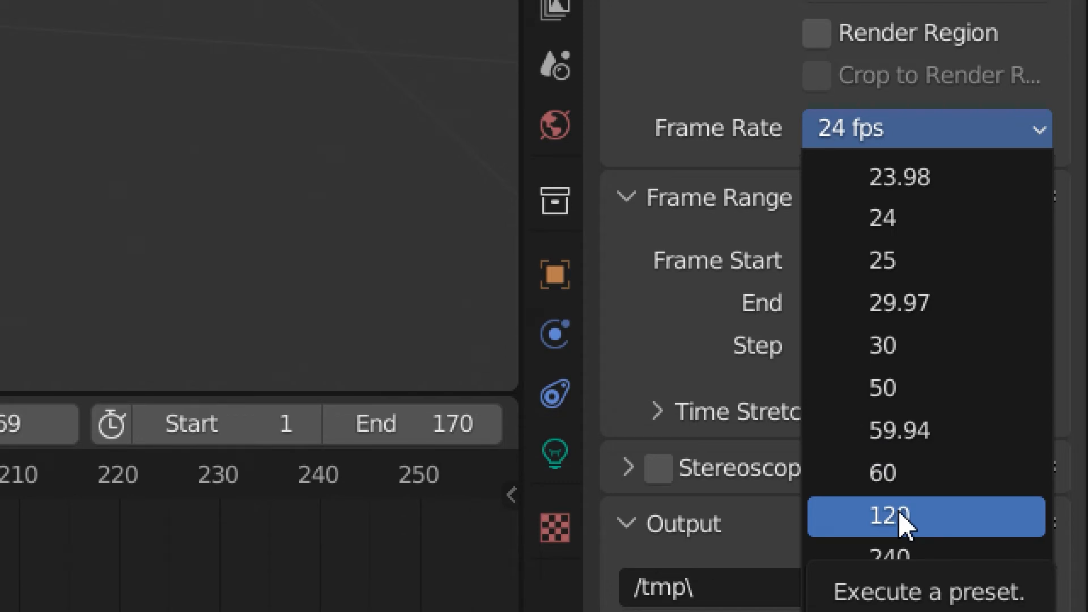
pyautogui.click(895, 345)
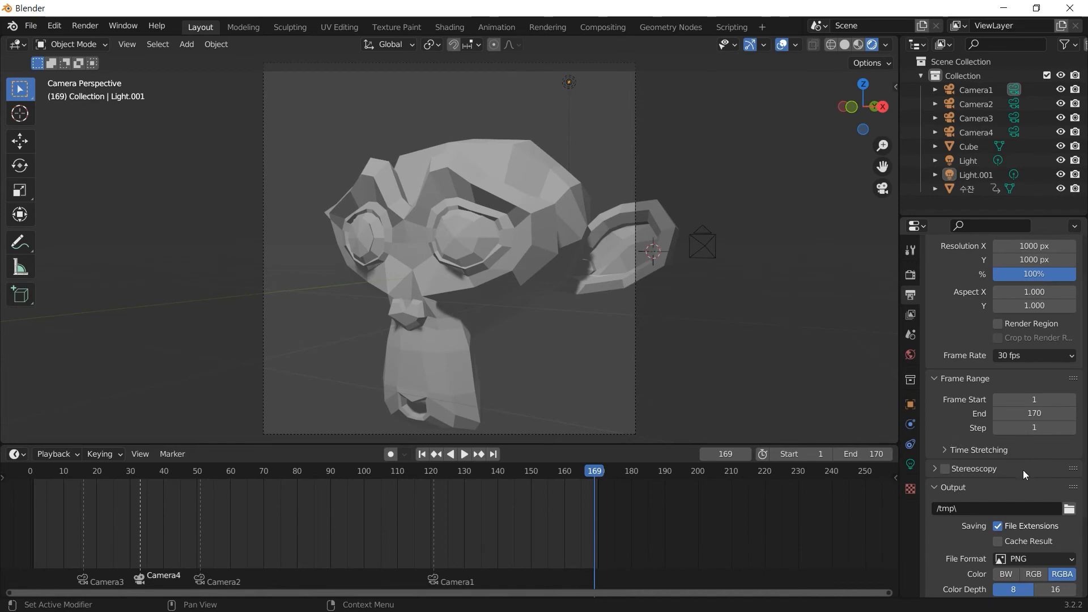
# - Set the output file format to the AVI JPEG movie format
pyautogui.scroll(-2, 1022, 470)
pyautogui.scroll(-2, 1047, 491)
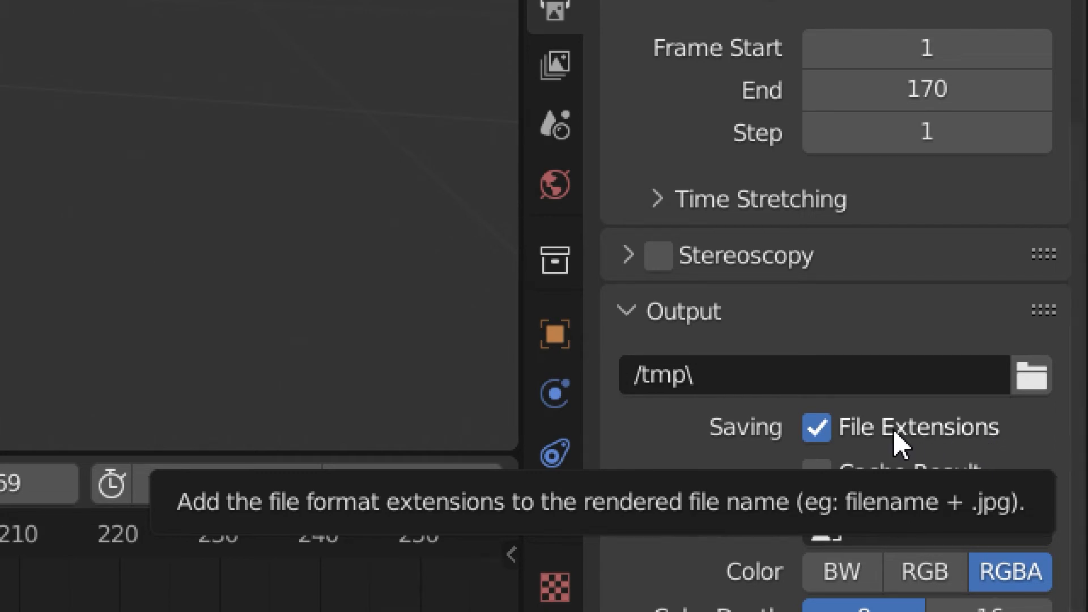
pyautogui.scroll(-2, 847, 351)
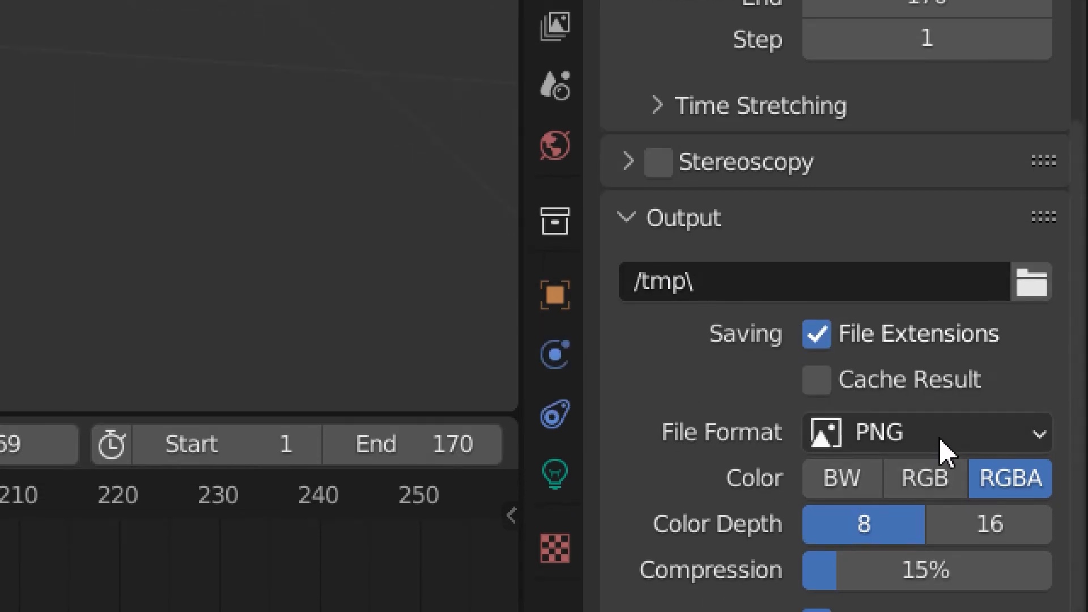
pyautogui.click(945, 448)
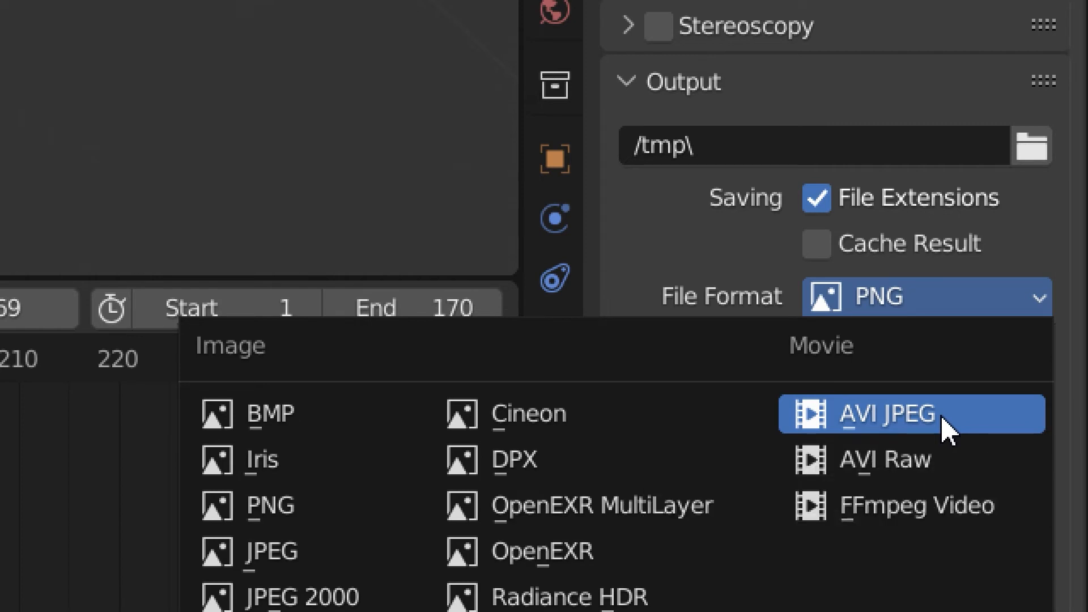
pyautogui.click(942, 430)
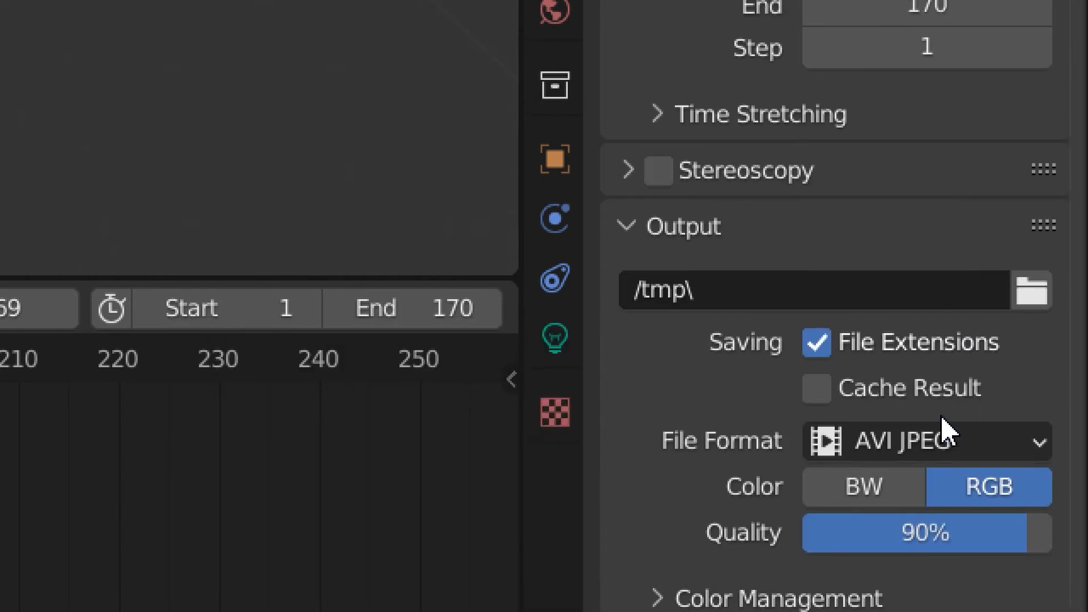
# - Set the render output location to the Videos folder with the file name Suzan_C
pyautogui.click(1031, 300)
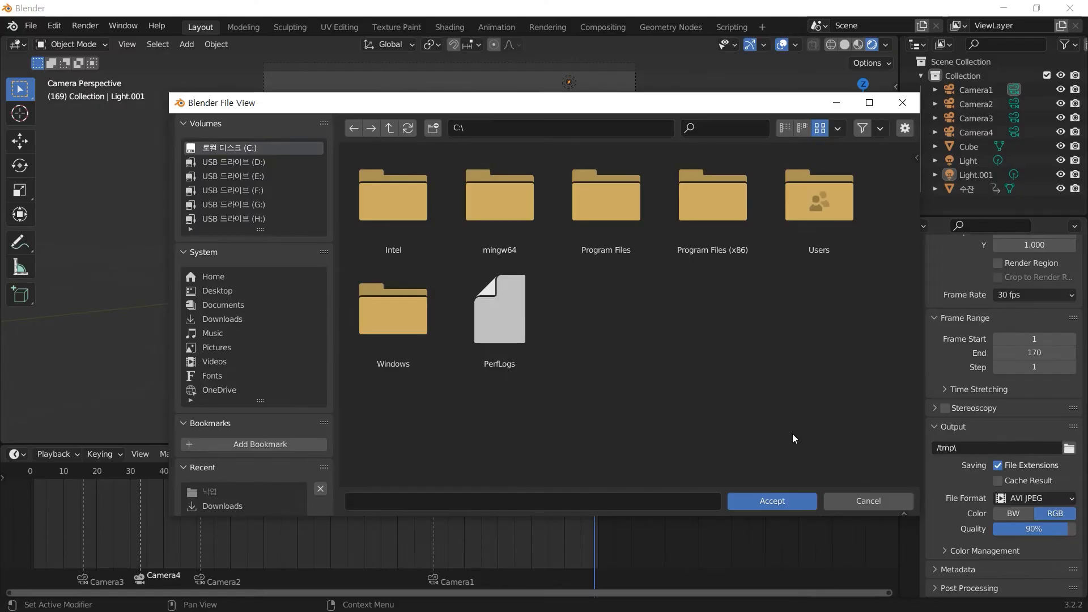
pyautogui.click(229, 358)
pyautogui.click(425, 502)
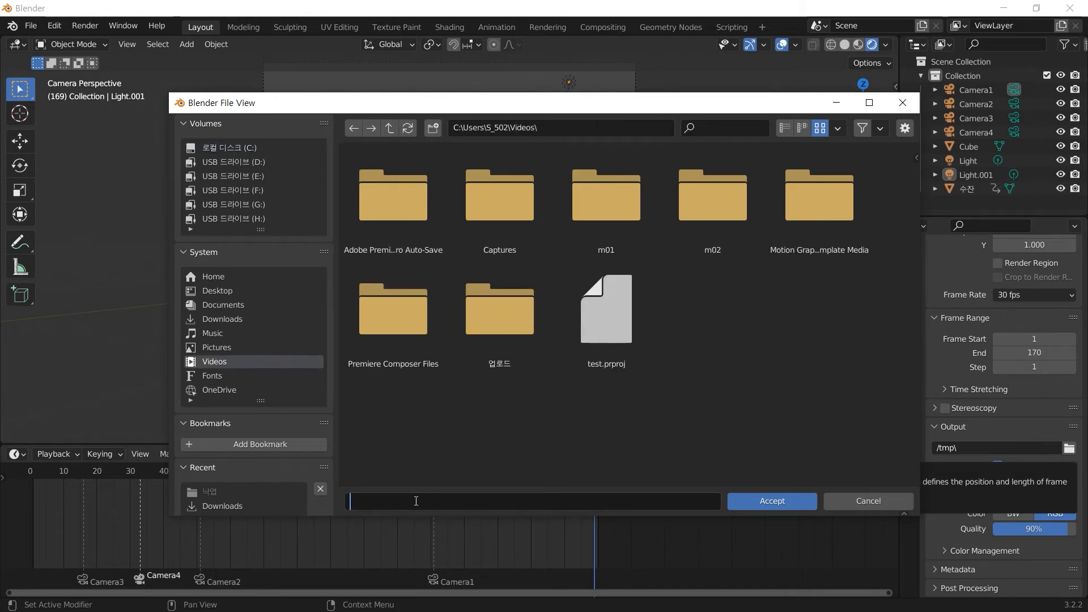
pyautogui.write('mo')
pyautogui.press('BackSpace')
pyautogui.press('BackSpace')
pyautogui.write('Suzan_C')
pyautogui.press('Return')
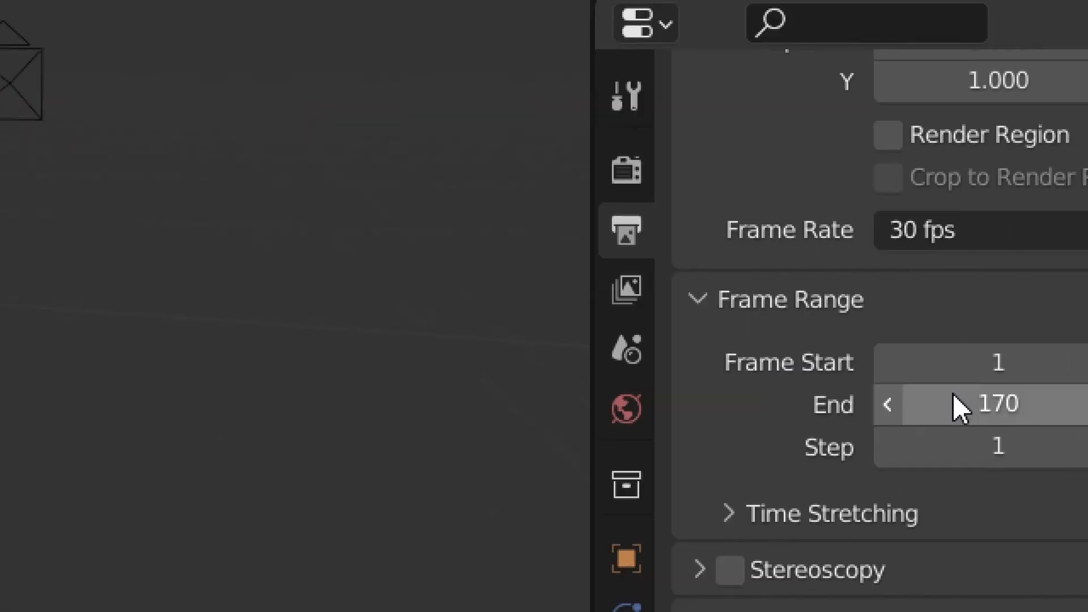
# - Darken the world background color to a value of 0.010, and select the monkey at frame 160
pyautogui.click(704, 409)
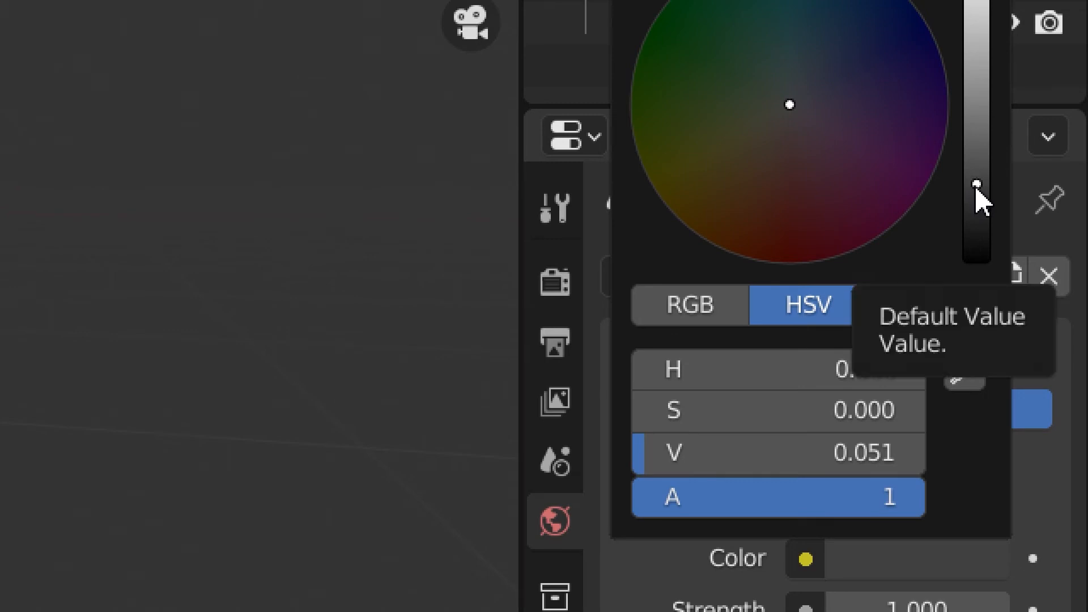
pyautogui.moveTo(974, 187); pyautogui.dragTo(976, 231)
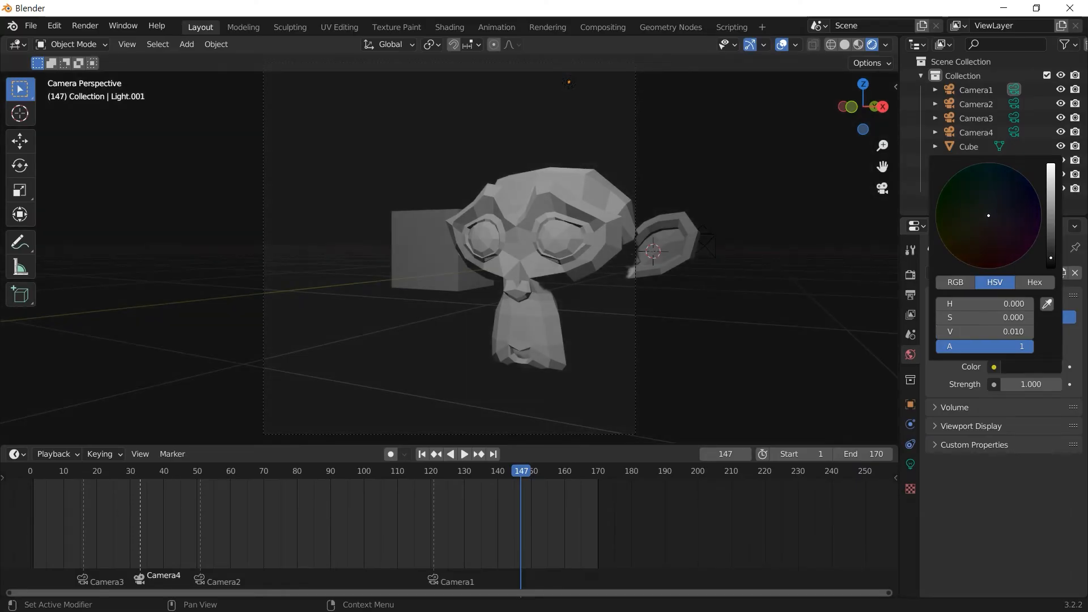
pyautogui.moveTo(437, 470); pyautogui.dragTo(566, 460)
pyautogui.click(464, 168)
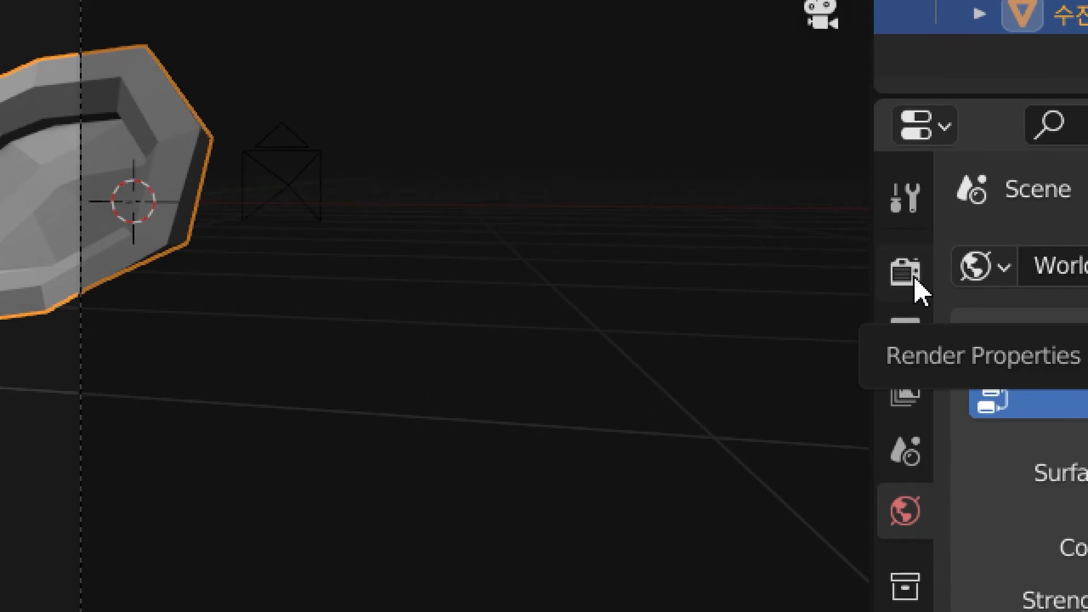
# - Enable Ambient Occlusion, Bloom and Motion Blur for the Eevee render engine
pyautogui.click(910, 275)
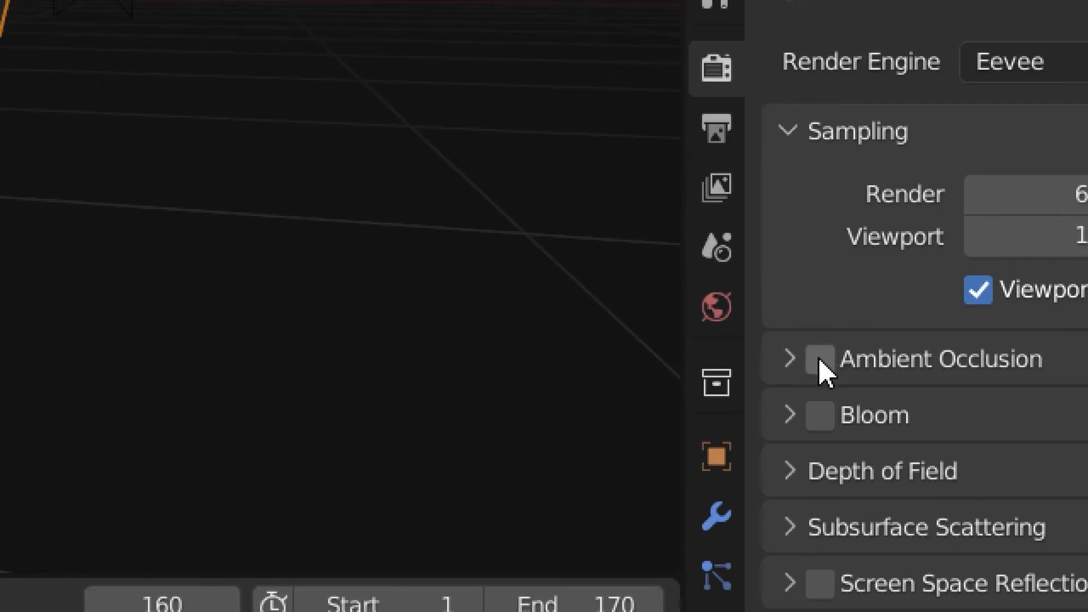
pyautogui.click(820, 359)
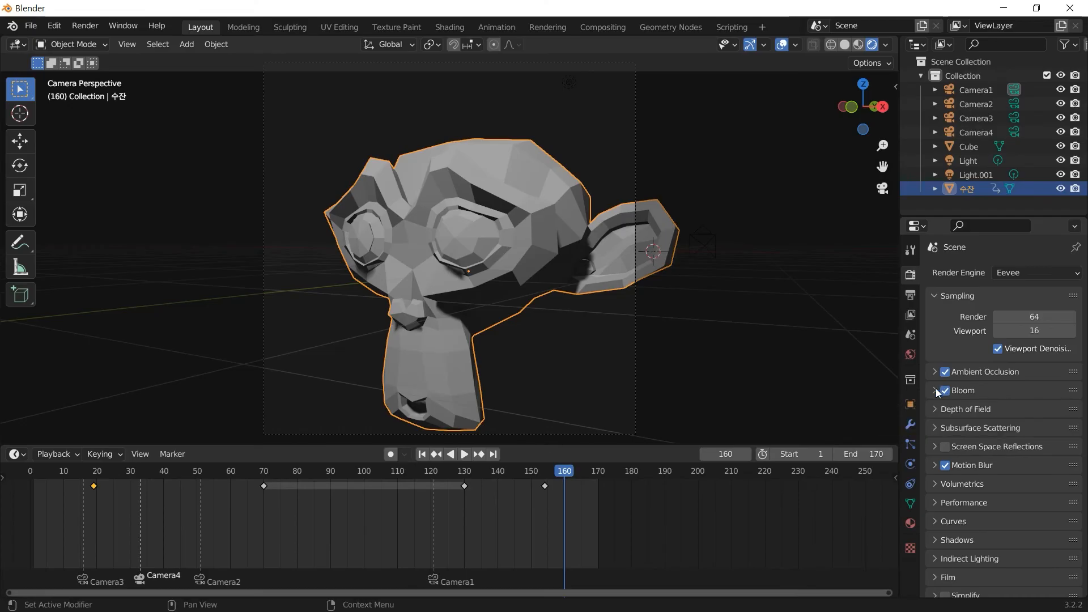
pyautogui.click(726, 318)
# - Change the base color of the monkey's Suzan material to deep red with hue 0.007, saturation 0.906 and value 0.232
pyautogui.click(545, 199)
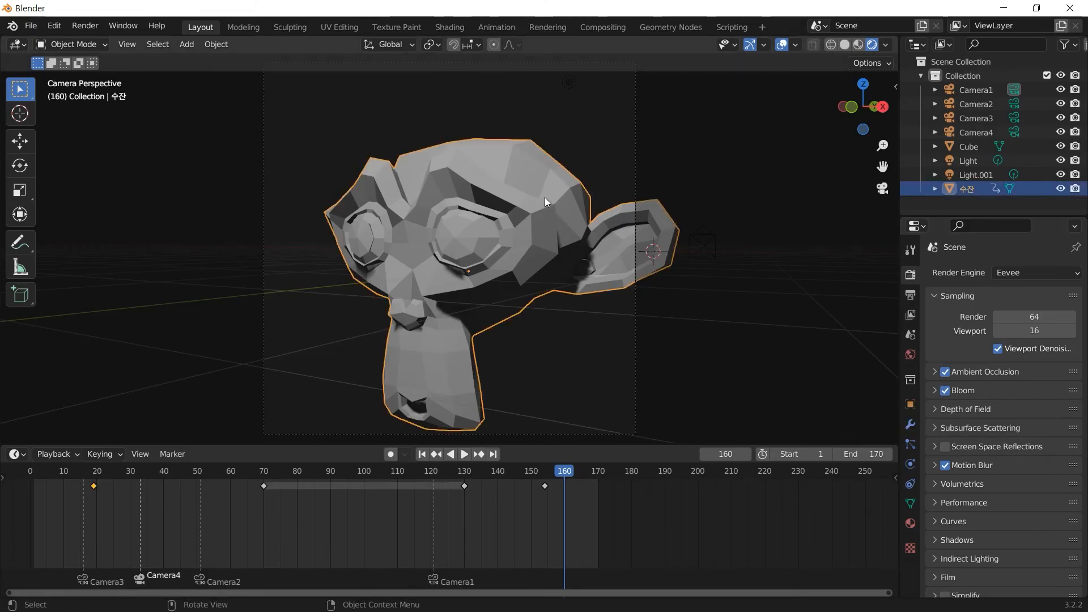
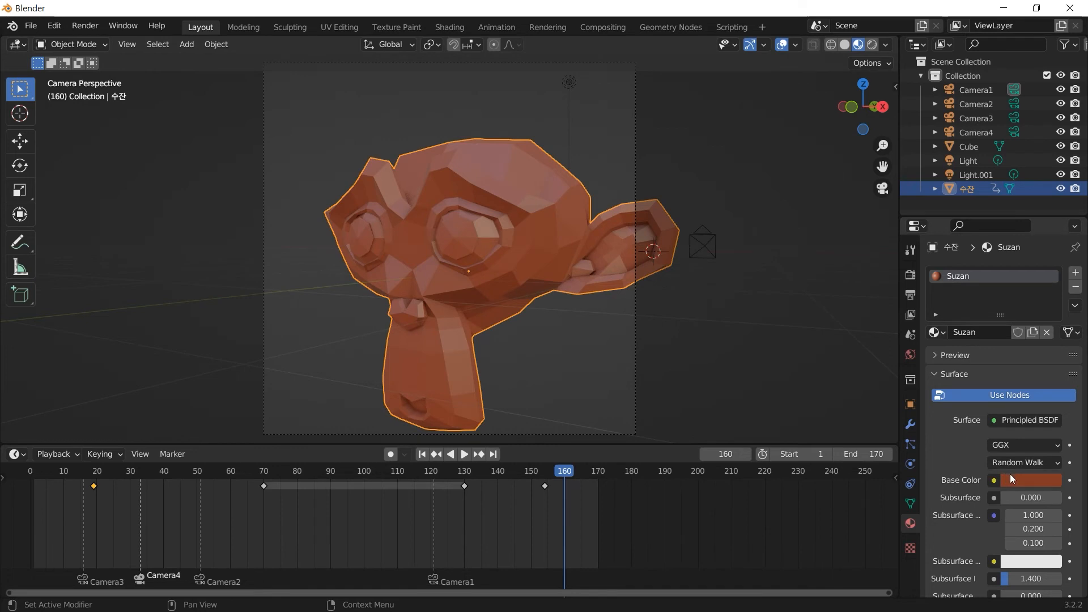
pyautogui.click(1013, 477)
pyautogui.moveTo(982, 365); pyautogui.dragTo(985, 365)
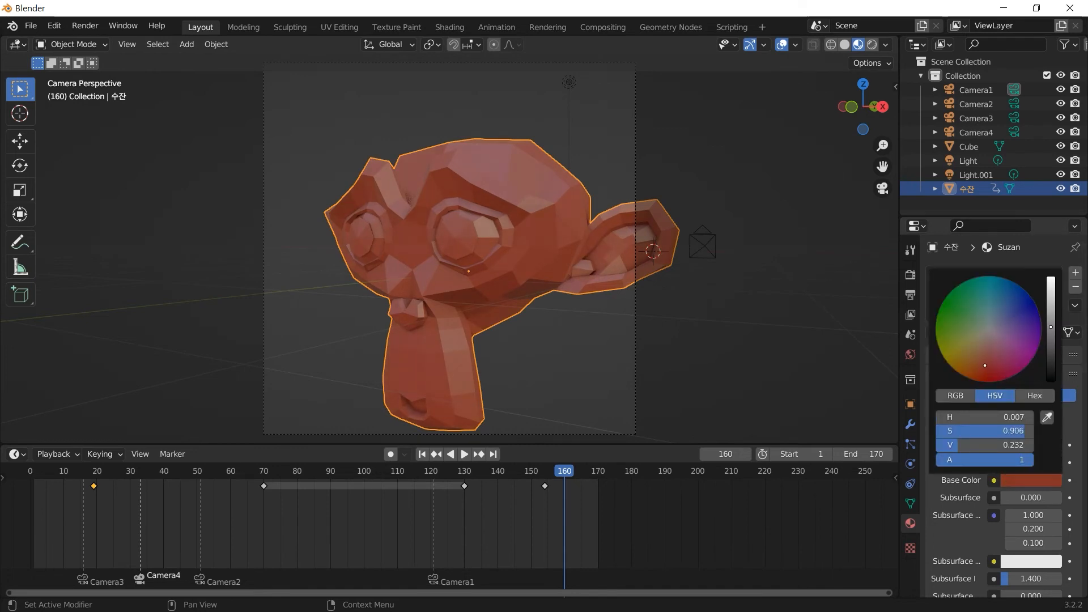
pyautogui.click(755, 366)
# - Isolate the monkey in local view, toggling the isolation off and on again
pyautogui.click(533, 225)
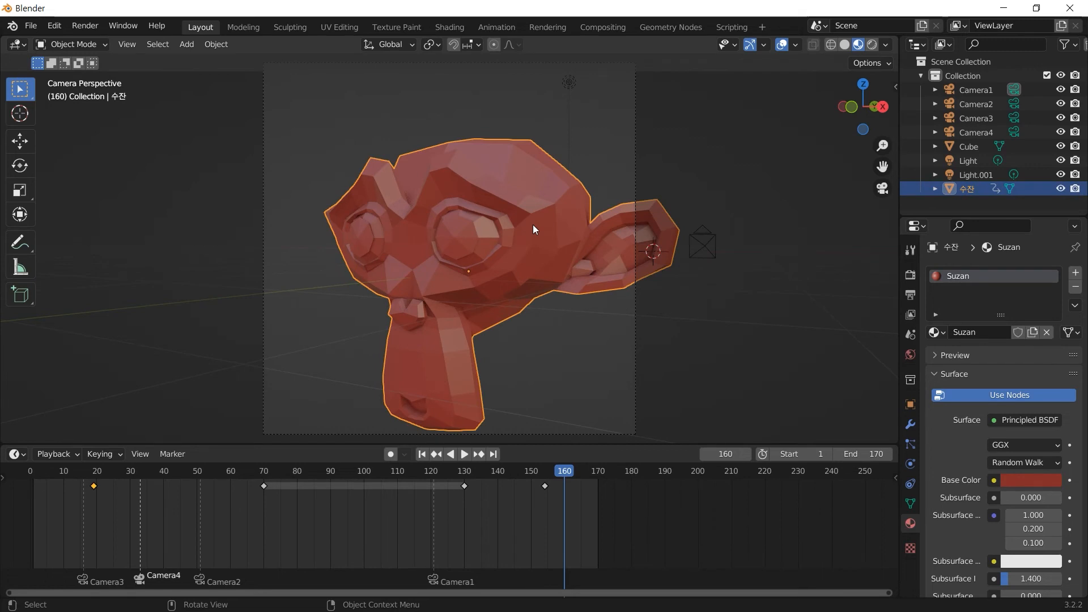
pyautogui.press('KP_Divide')
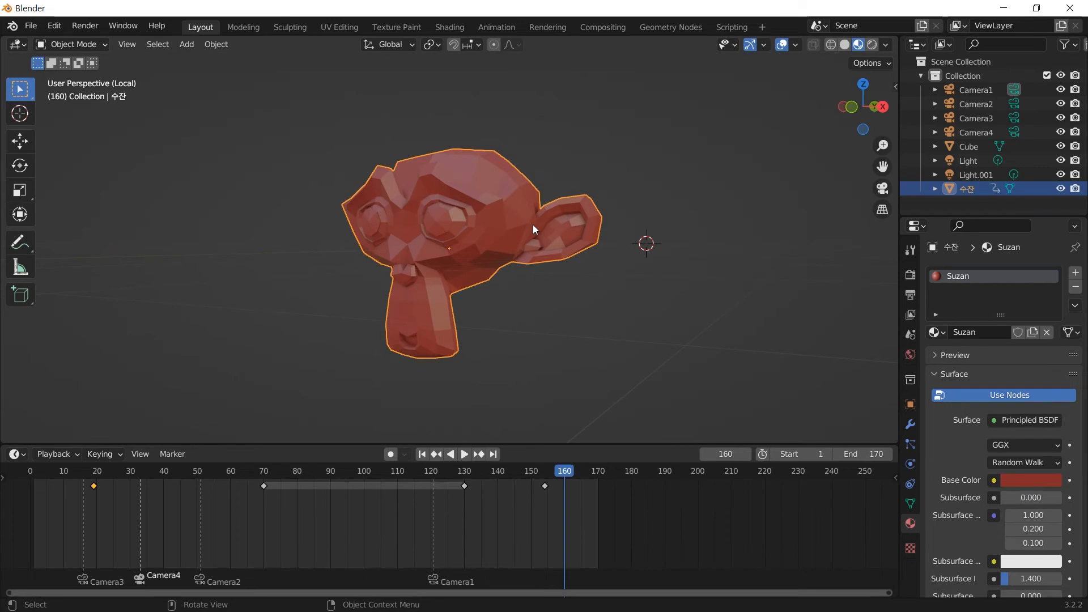
pyautogui.press('KP_Divide')
pyautogui.press('KP_Divide')
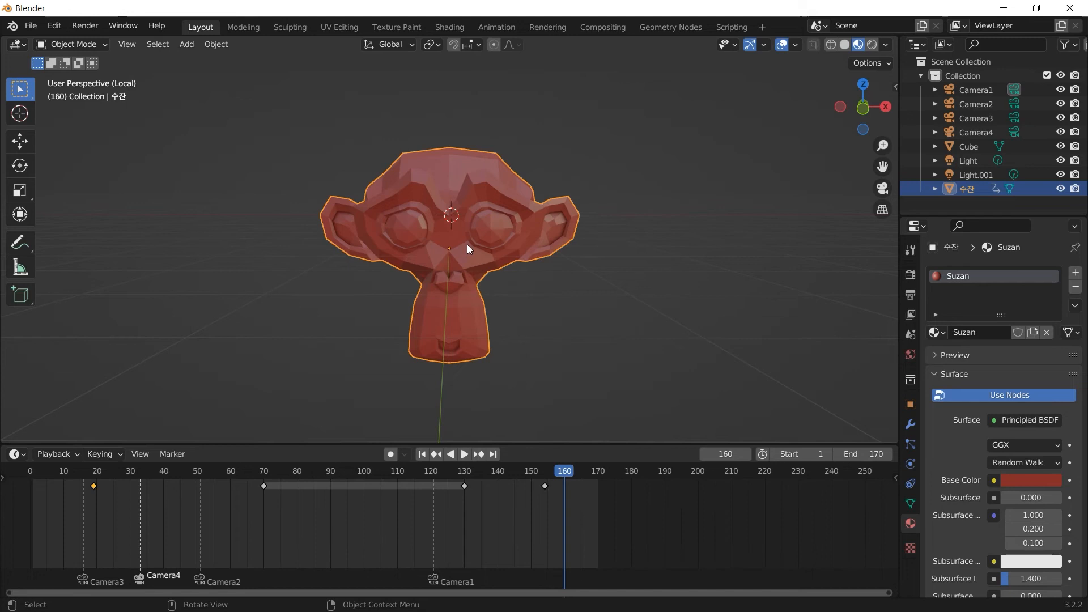
# - Enter Edit Mode and select the faces of both monkey eyeballs in face mode, growing the selection from their centers
pyautogui.press('Tab')
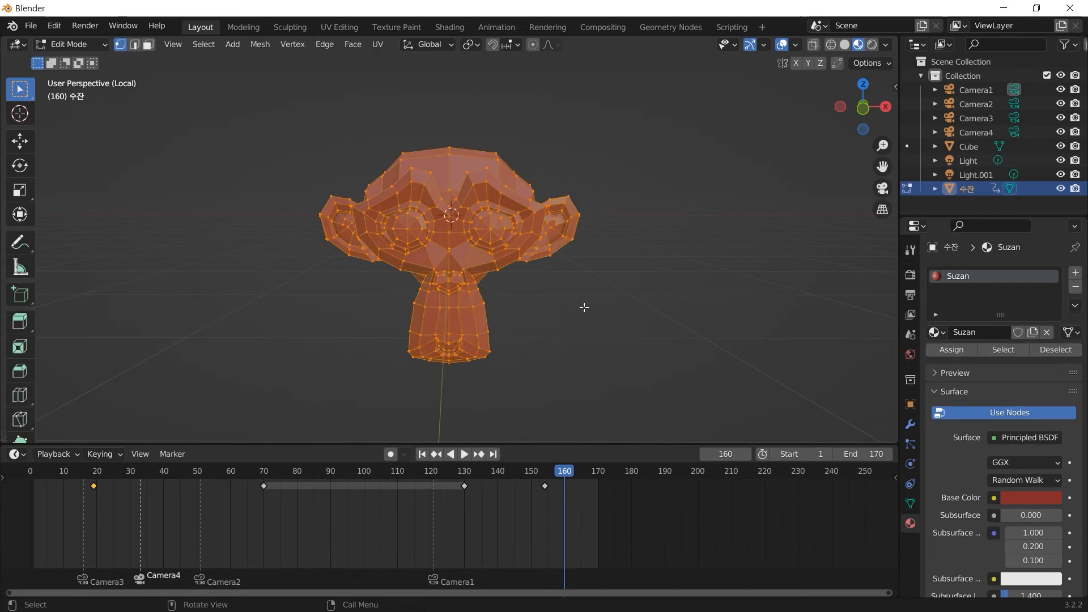
pyautogui.click(569, 291)
pyautogui.scroll(2, 570, 291)
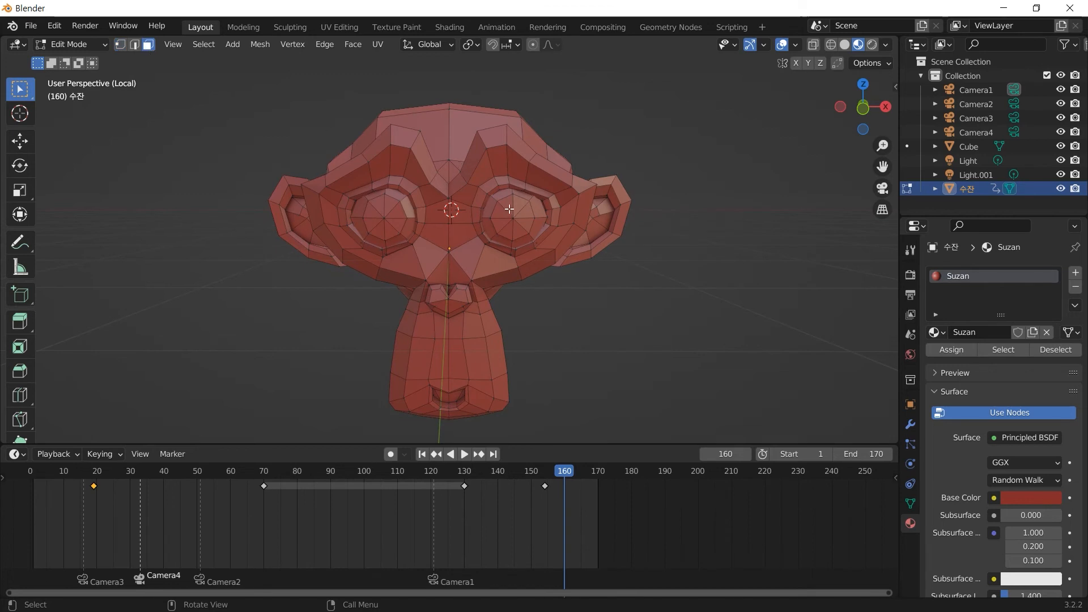
pyautogui.keyDown('shift'); pyautogui.click(386, 206); pyautogui.keyUp('shift')
pyautogui.press('ctrl+KP_Add')
pyautogui.press('ctrl+KP_Add')
pyautogui.press('ctrl+KP_Add')
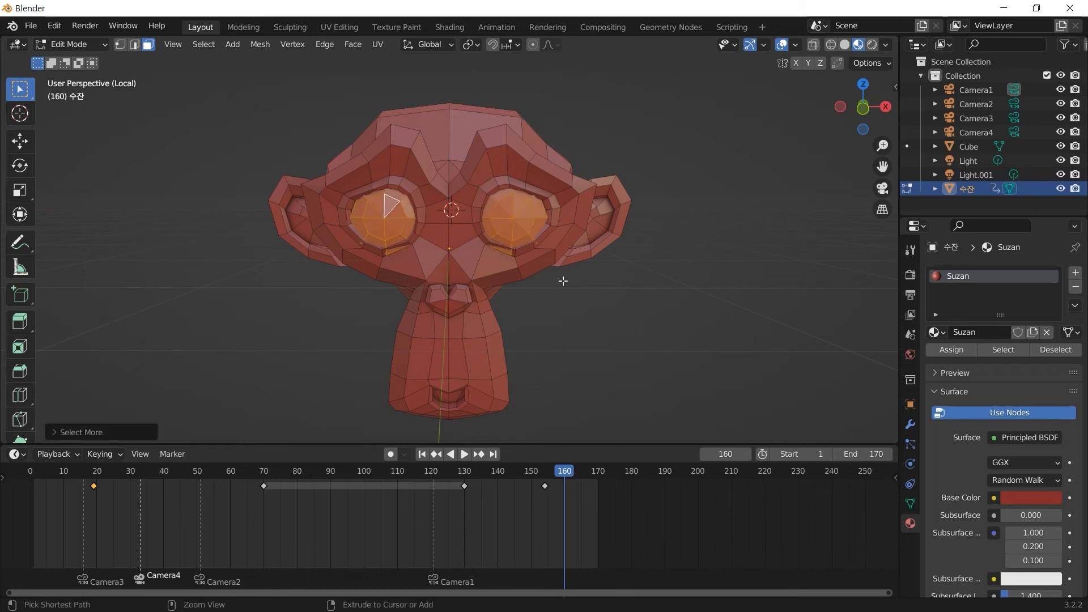
# - Add a second material slot to the monkey with a new material named eyeW
pyautogui.click(1074, 272)
pyautogui.click(1001, 362)
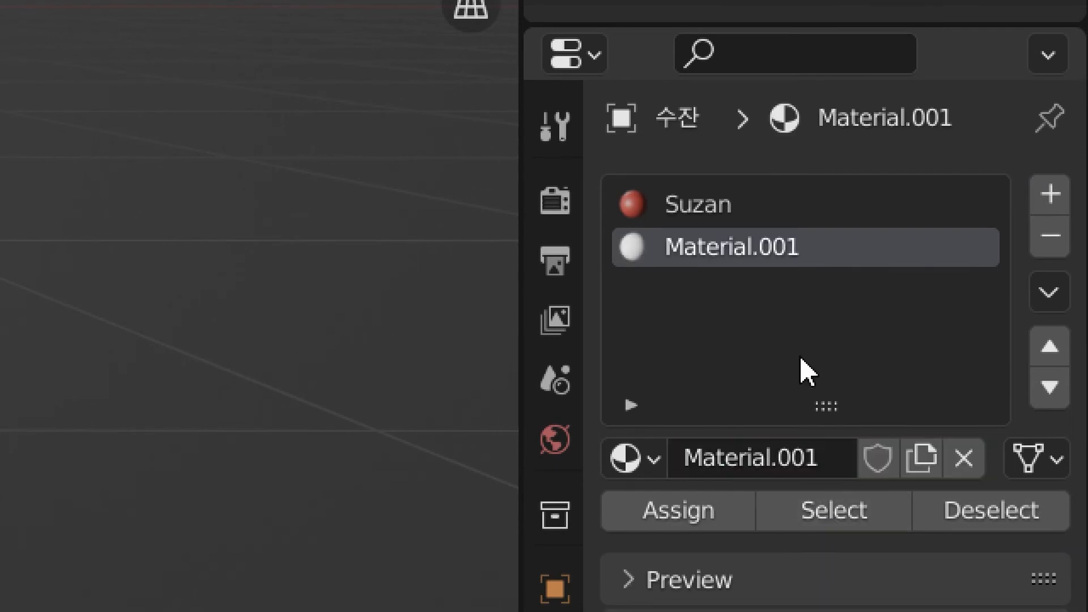
pyautogui.doubleClick(758, 255)
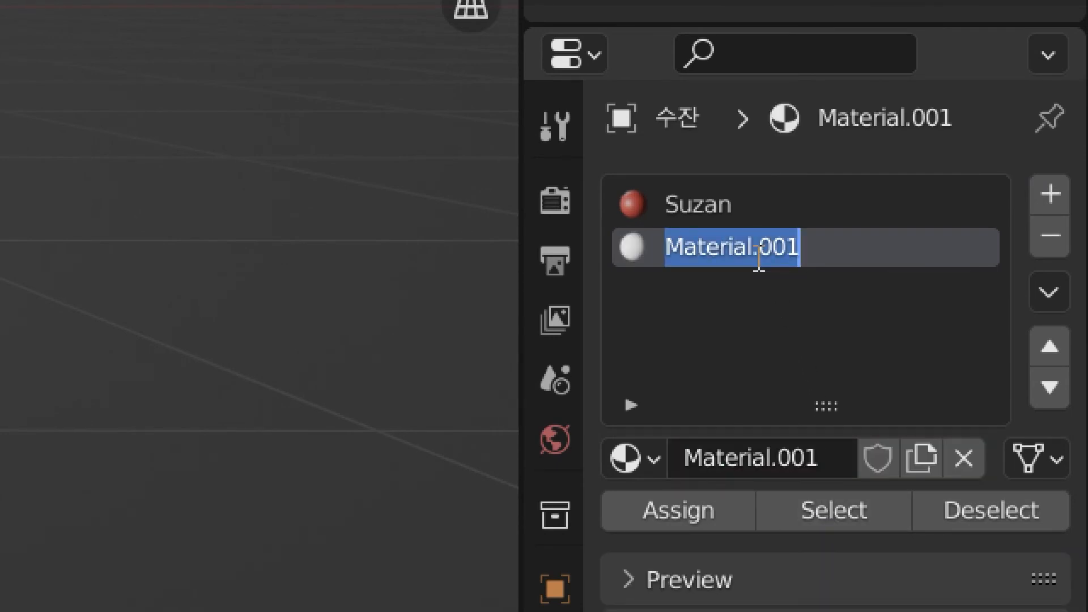
pyautogui.write('eyeW')
pyautogui.press('Return')
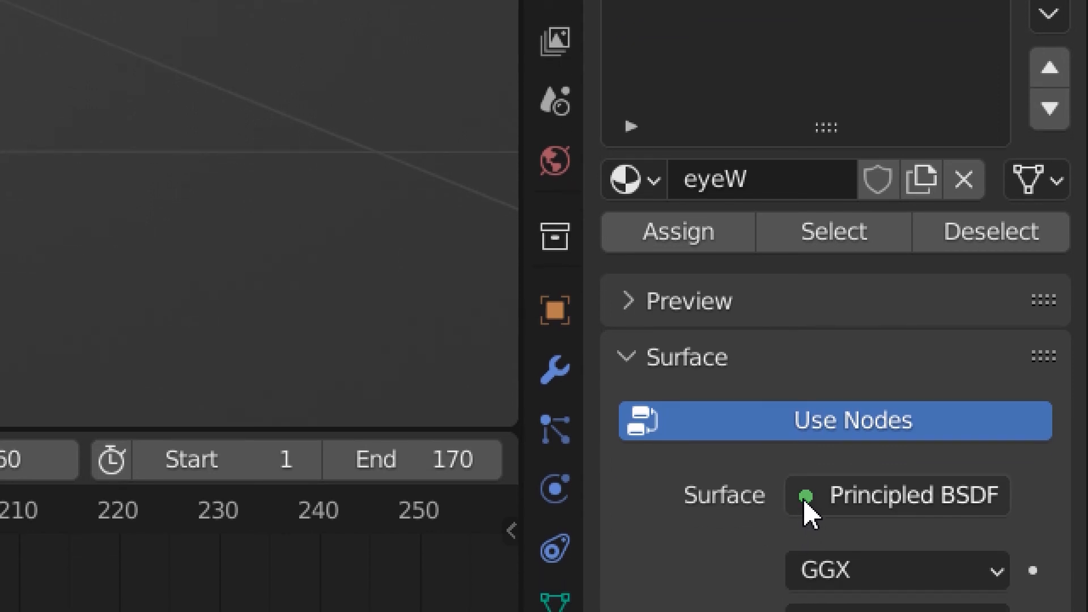
# - Make eyeW an Emission surface with strength 5.300 and assign it to the selected eye faces
pyautogui.click(804, 501)
pyautogui.click(958, 272)
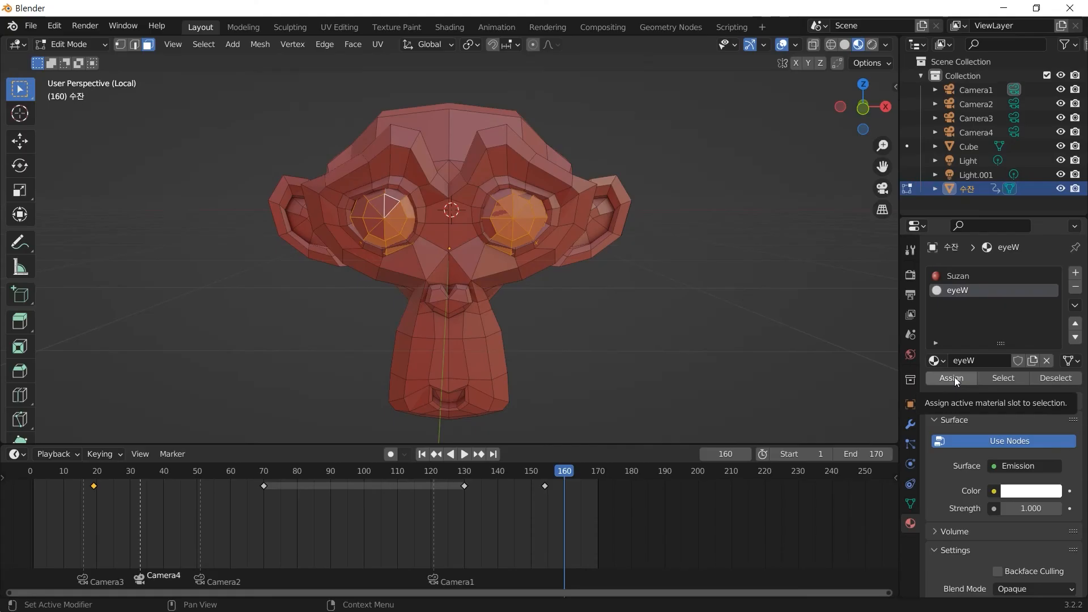
pyautogui.click(896, 541)
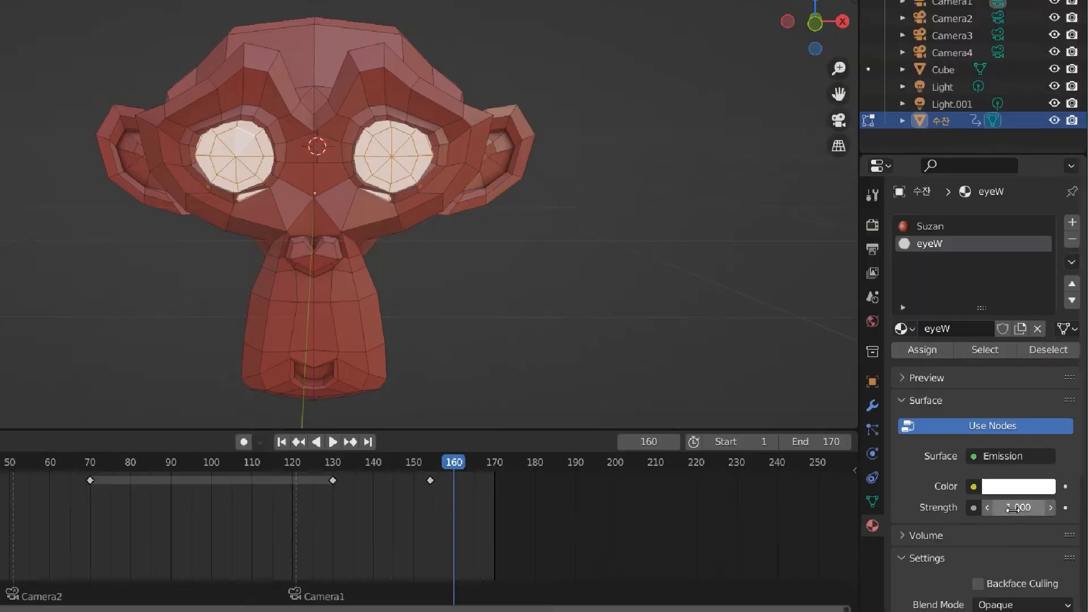
pyautogui.moveTo(1012, 509); pyautogui.dragTo(1038, 510)
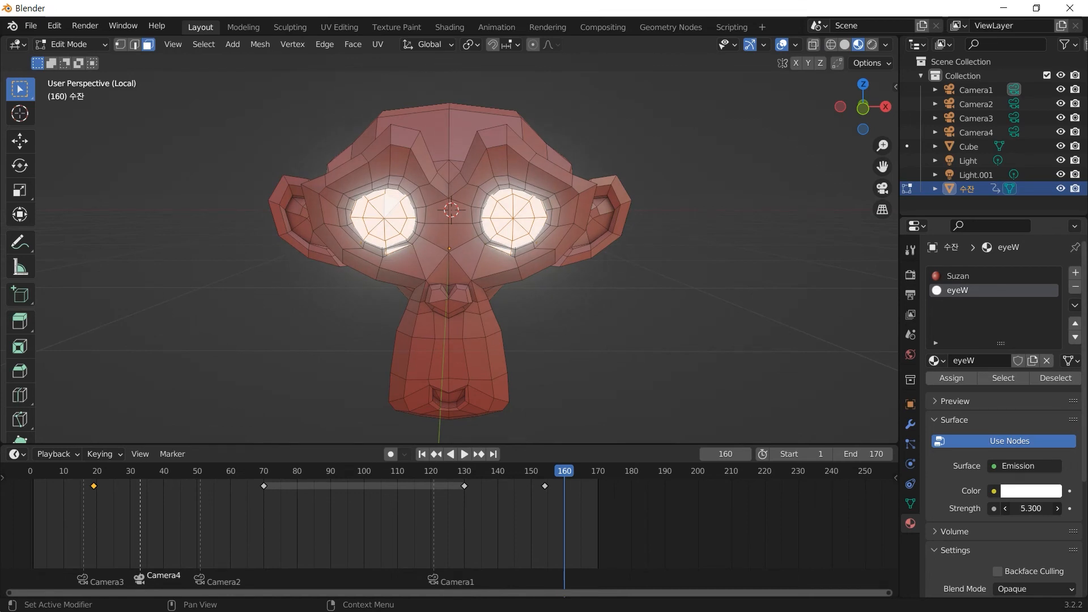
# - Add a third material named eyeK to the monkey and set its base color to black
pyautogui.moveTo(774, 339); pyautogui.dragTo(599, 317, button='middle')
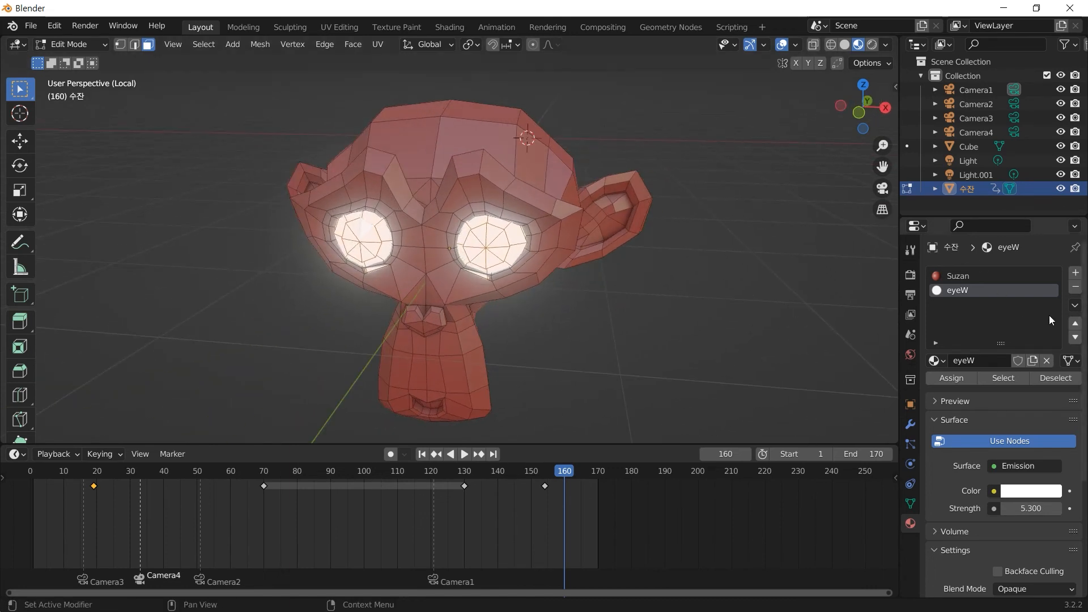
pyautogui.click(1074, 273)
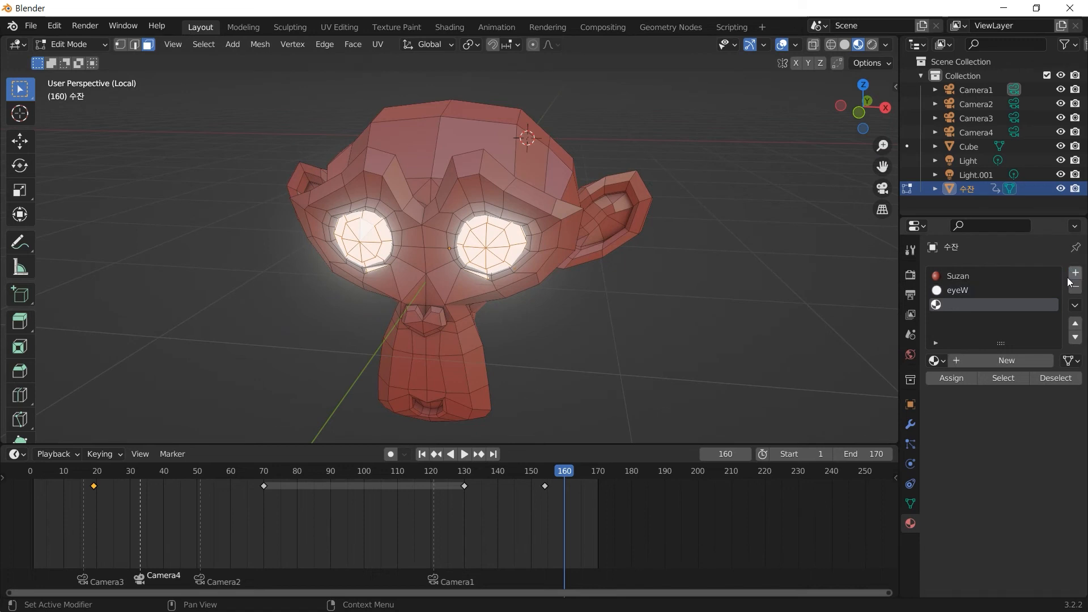
pyautogui.click(1006, 360)
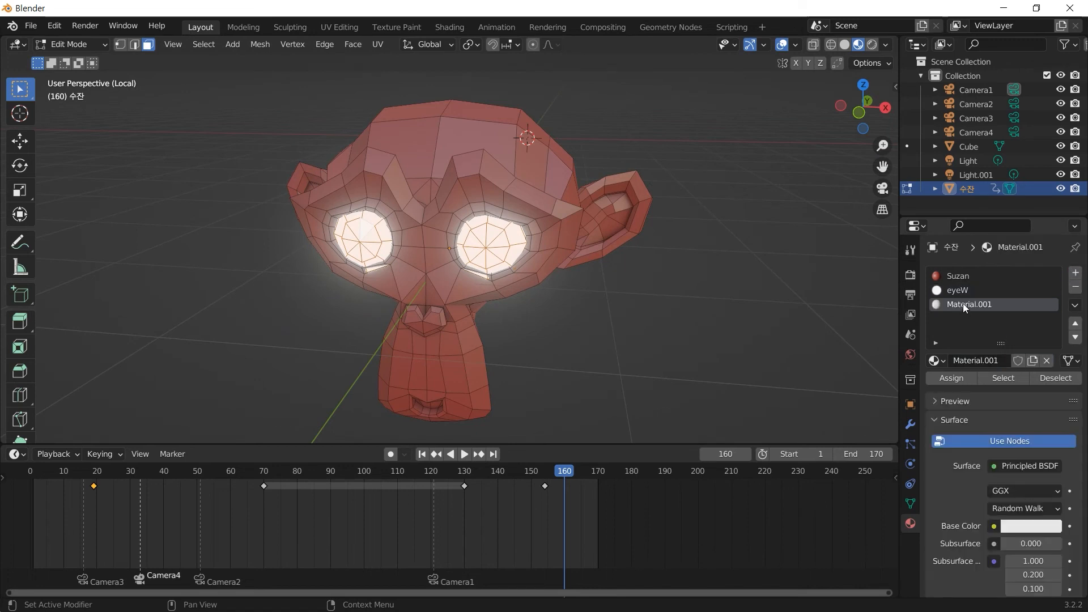
pyautogui.write('eyeB')
pyautogui.press('Return')
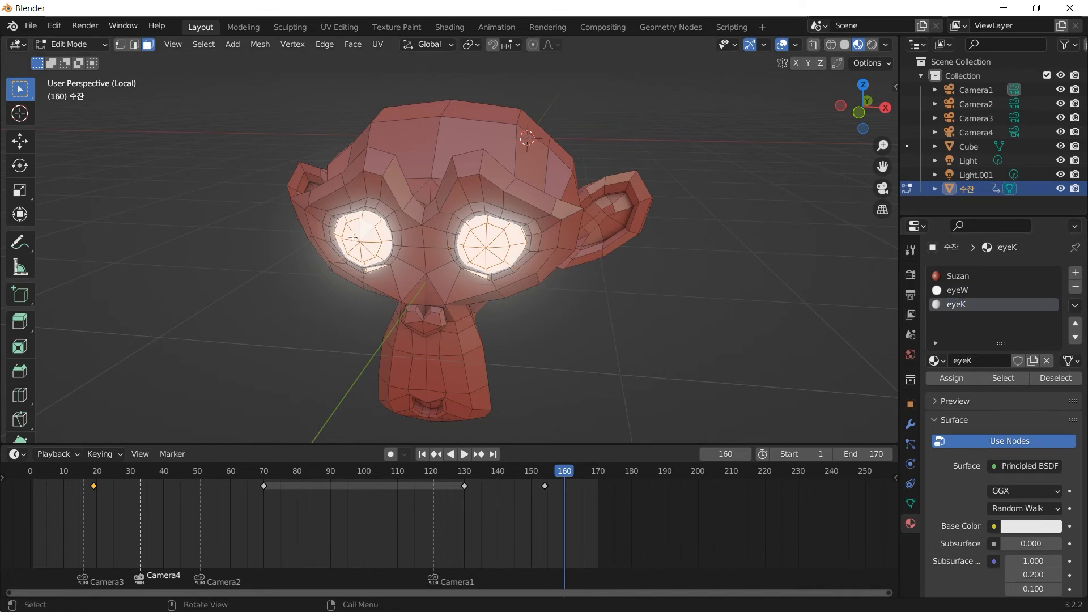
pyautogui.click(1013, 527)
pyautogui.moveTo(1050, 332); pyautogui.dragTo(1050, 427)
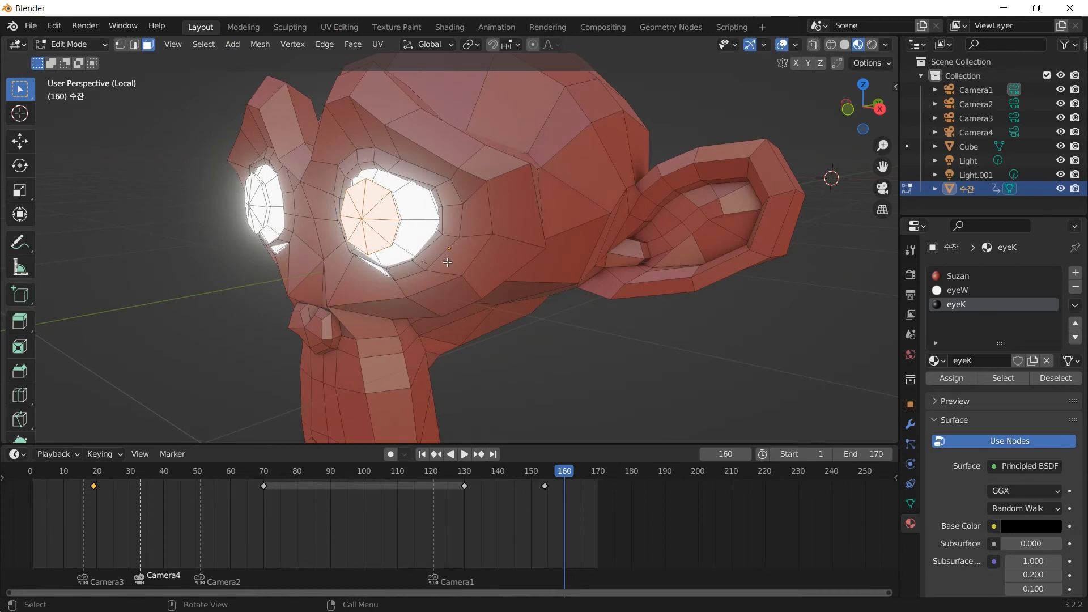
# - Select the central pupil faces of both eyes and assign the eyeK material to them
pyautogui.moveTo(448, 262); pyautogui.dragTo(389, 268, button='middle')
pyautogui.press('b')
pyautogui.moveTo(278, 241); pyautogui.dragTo(308, 268)
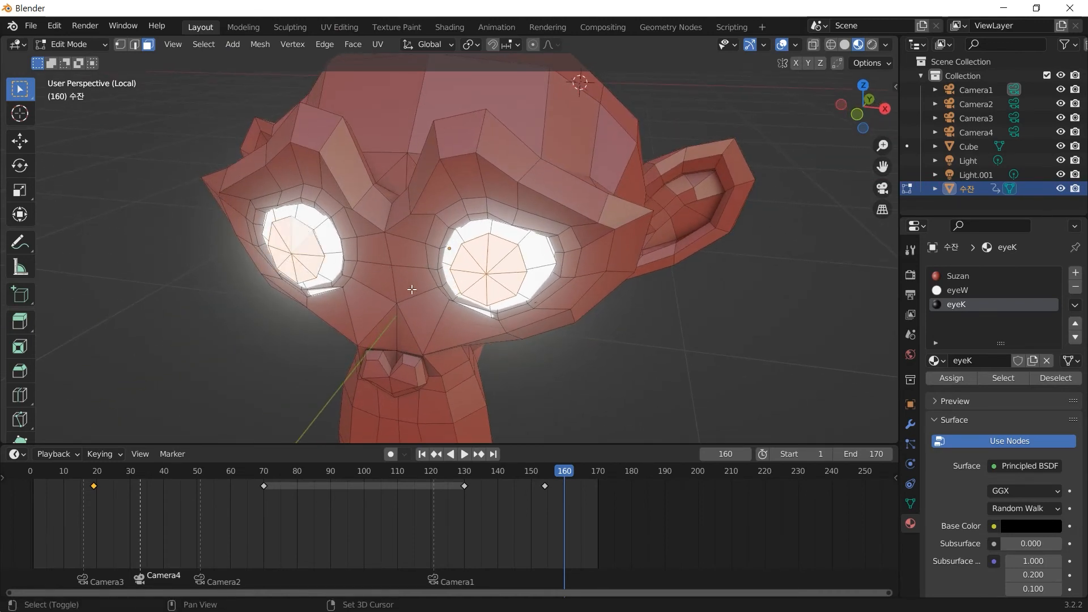
pyautogui.click(950, 379)
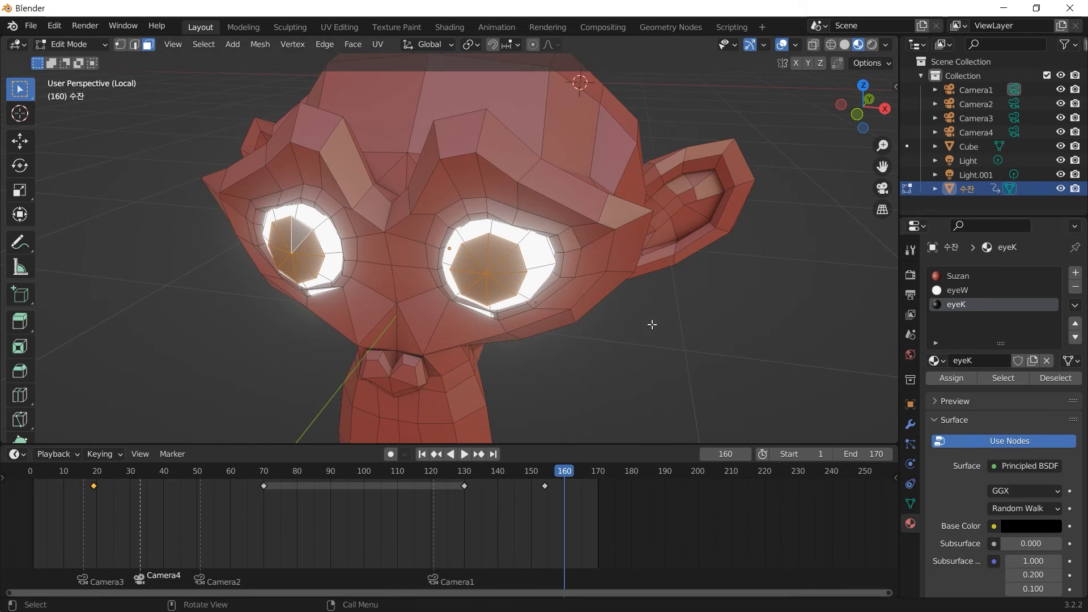
pyautogui.click(652, 324)
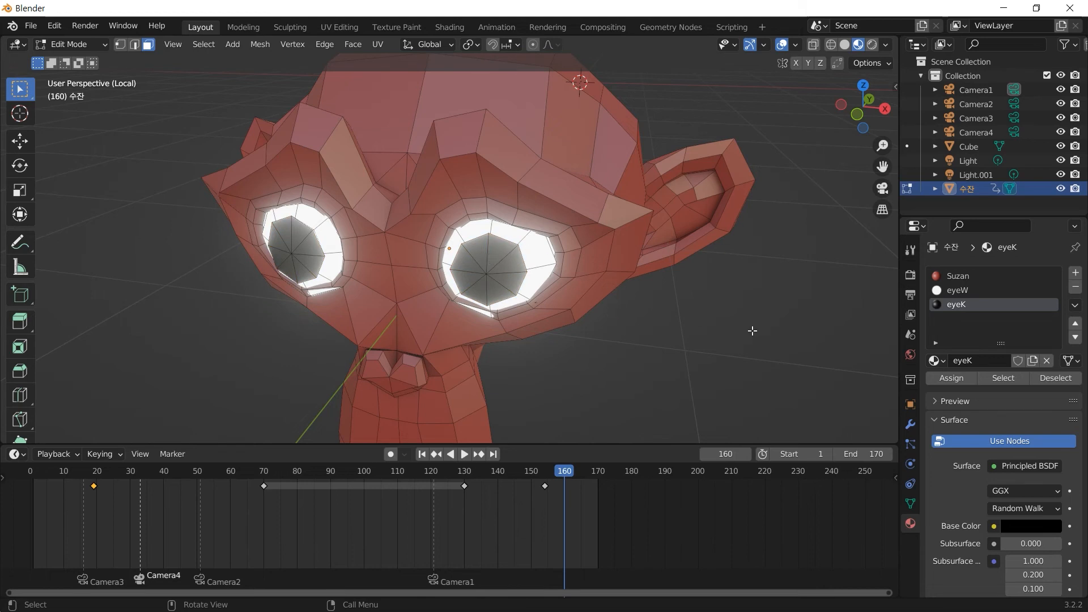
# - Set the eyeW emission strength to 2.600 and preview the glowing eyes with rendered shading in Object Mode
pyautogui.click(960, 293)
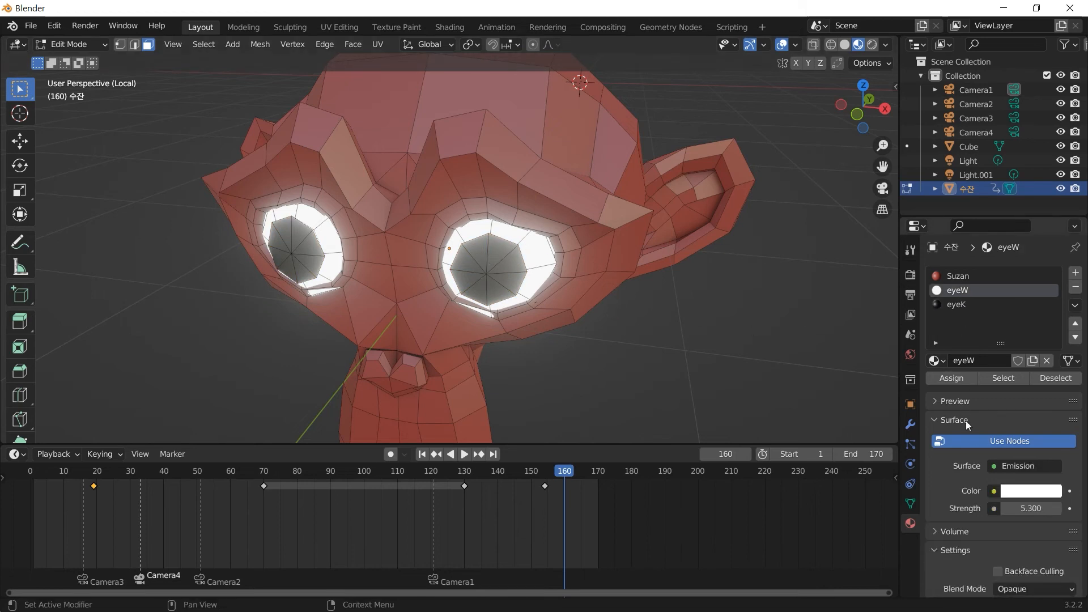
pyautogui.moveTo(1014, 508); pyautogui.dragTo(1012, 493)
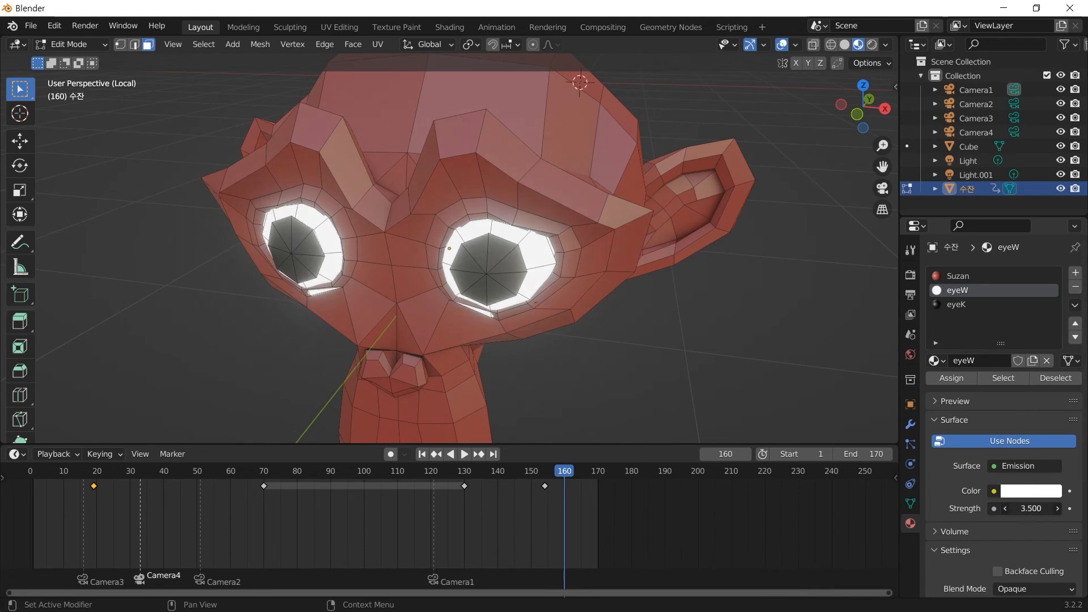
pyautogui.click(871, 47)
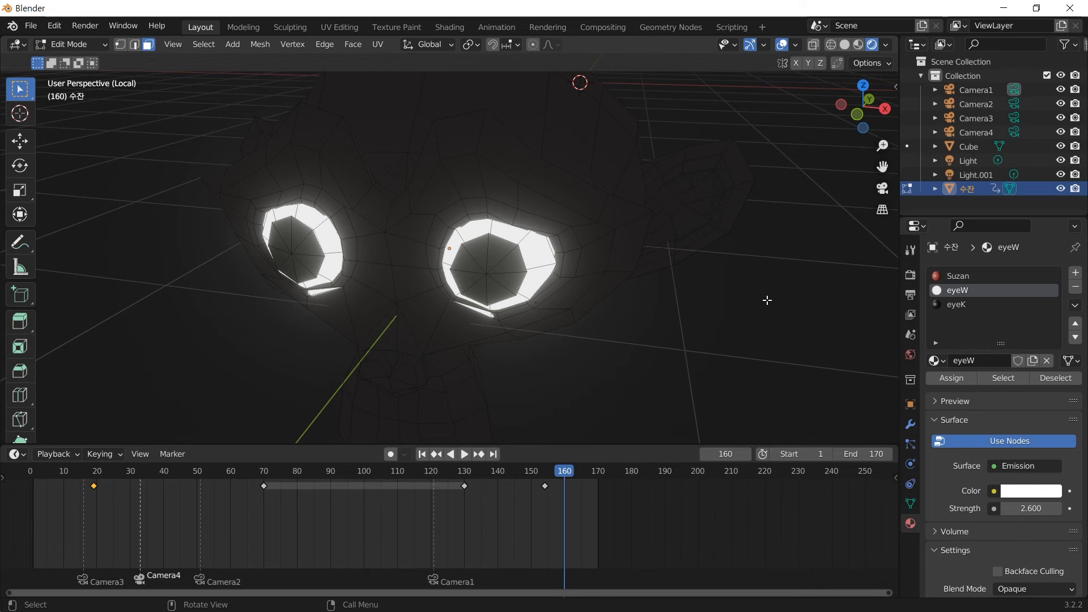
pyautogui.press('Tab')
pyautogui.click(719, 311)
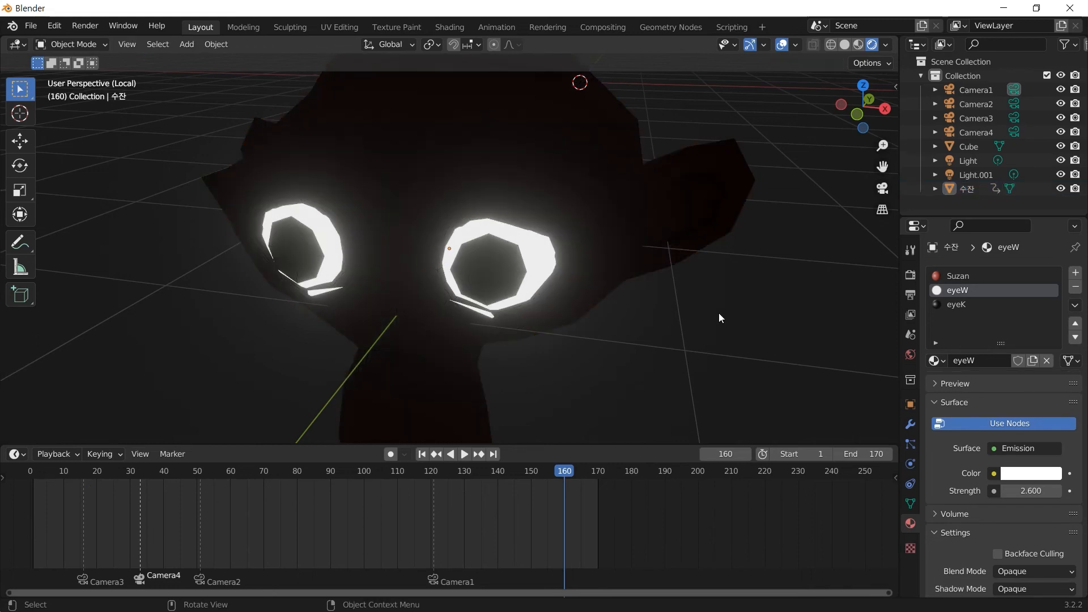
# - Check the glowing eyes through the active camera and isolate the monkey in local view with Material Preview shading
pyautogui.press('KP_0')
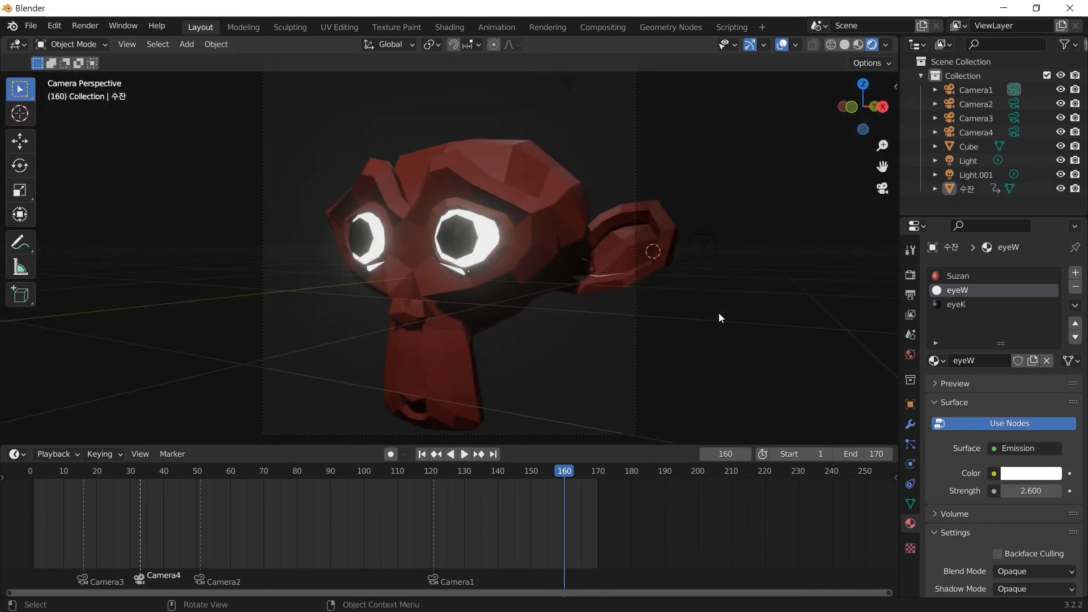
pyautogui.scroll(3, 460, 297)
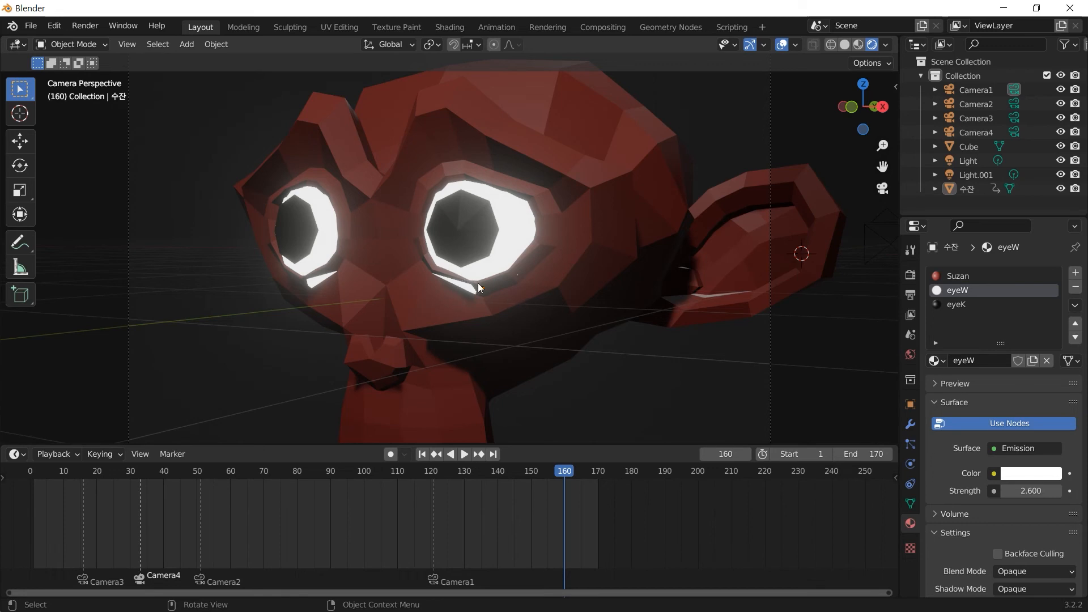
pyautogui.moveTo(519, 246); pyautogui.dragTo(531, 313, button='middle')
pyautogui.click(450, 149)
pyautogui.press('/')
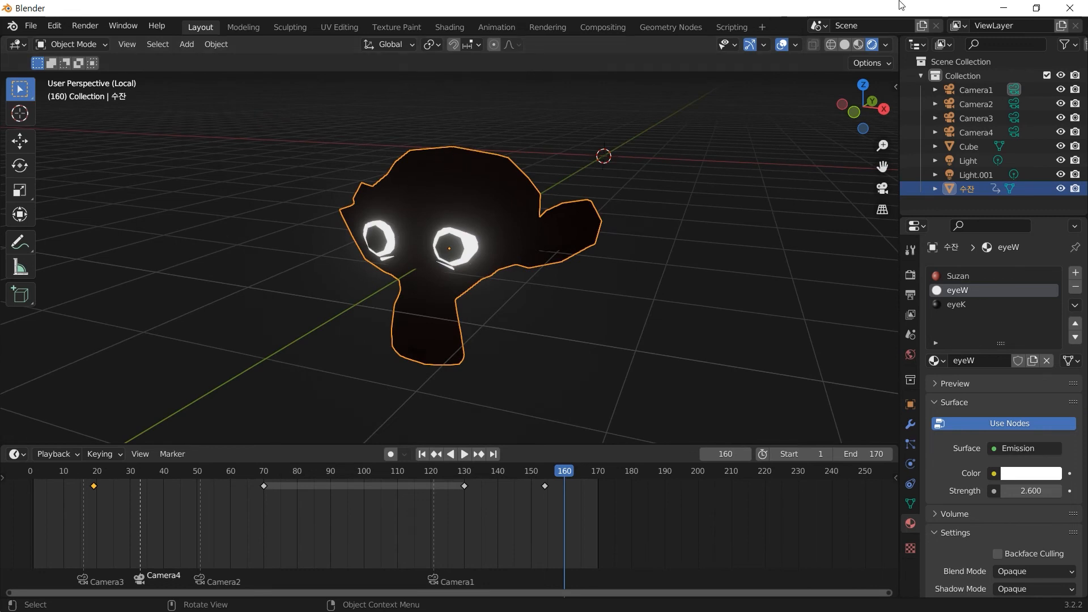
pyautogui.click(858, 45)
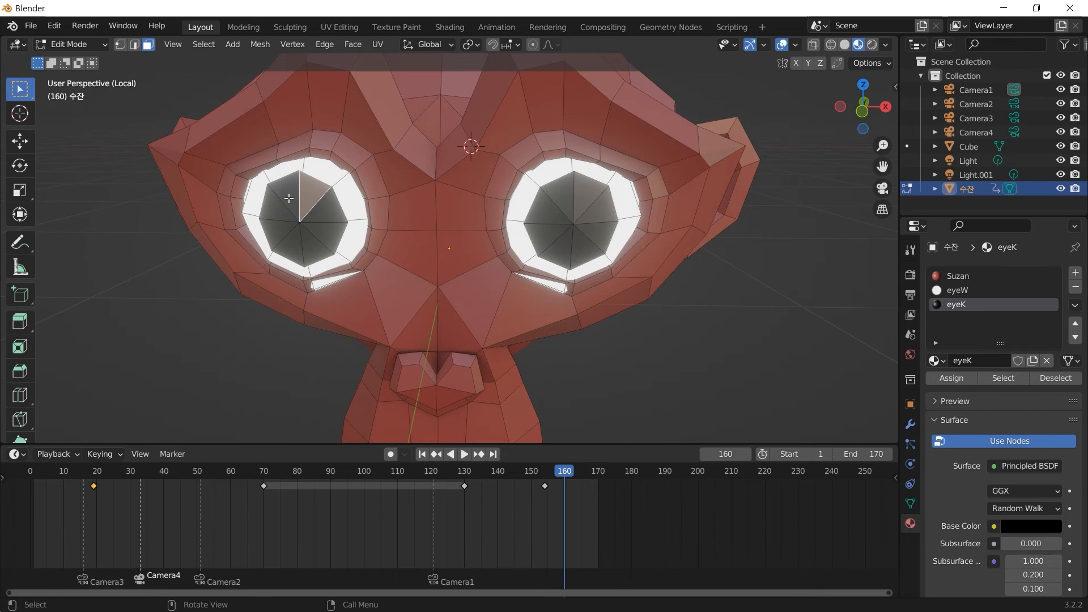
# - In Edit Mode, select the pupil faces of both eyes and grow the selection to cover the whole eyeballs
pyautogui.keyDown('shift'); pyautogui.click(306, 221); pyautogui.keyUp('shift')
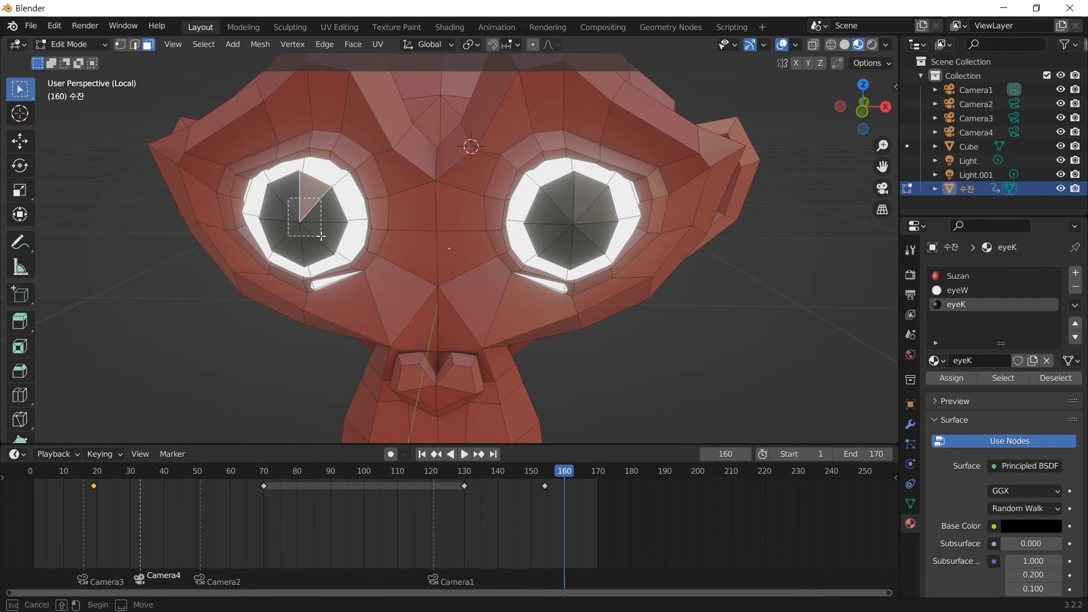
pyautogui.hotkey('ctrl', 'l')
pyautogui.keyDown('shift'); pyautogui.click(573, 222); pyautogui.keyUp('shift')
pyautogui.hotkey('ctrl', 'l')
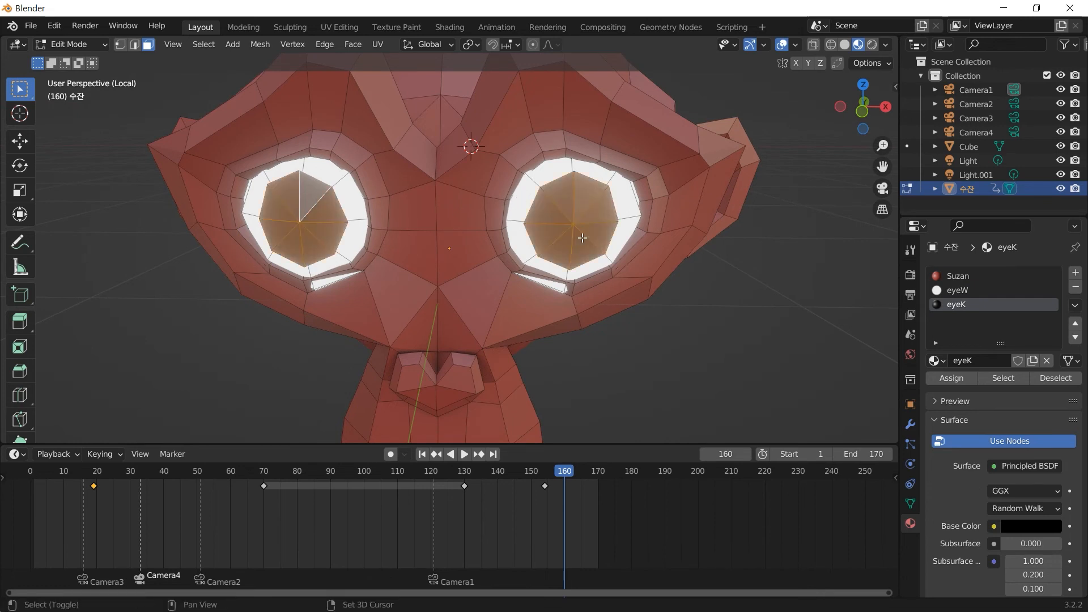
pyautogui.press('ctrl+KP_Add')
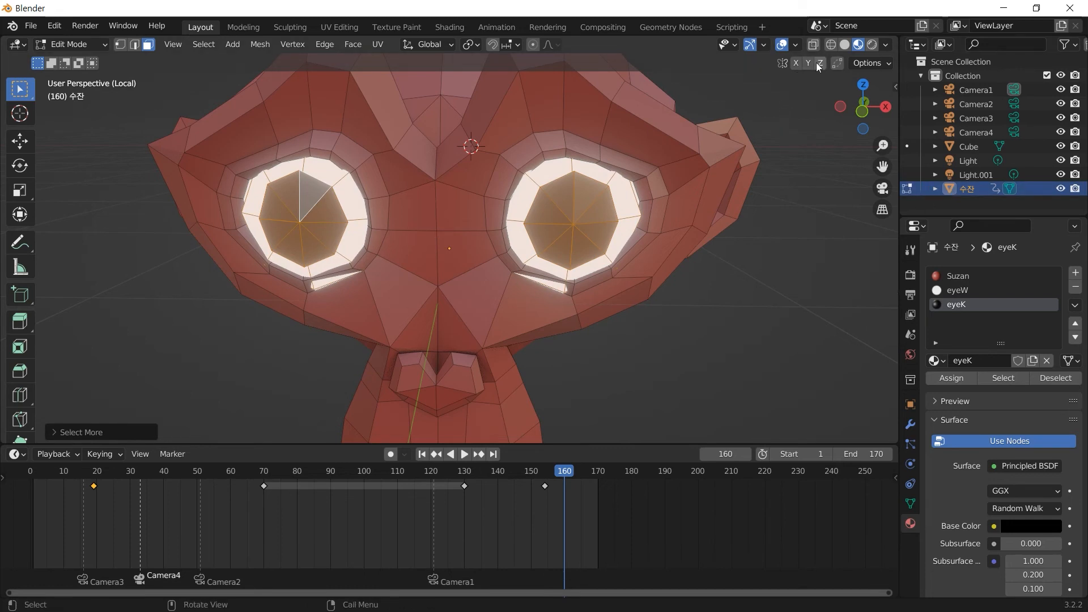
# - Examine the extent of the eyeball selection from the side, comparing wireframe and Material Preview shading
pyautogui.click(830, 45)
pyautogui.moveTo(692, 170); pyautogui.dragTo(600, 171, button='middle')
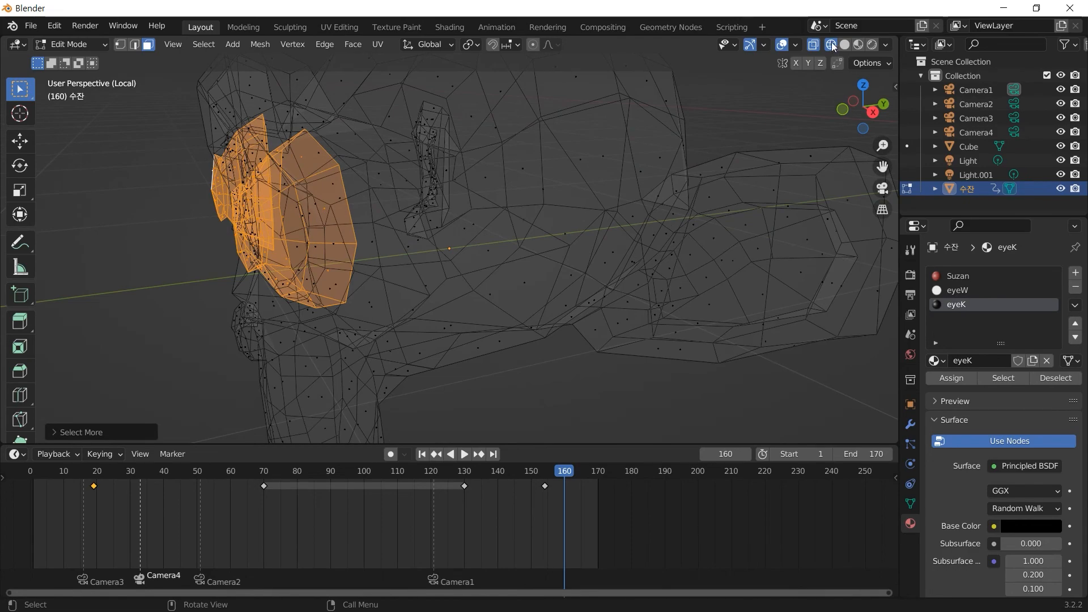
pyautogui.click(857, 44)
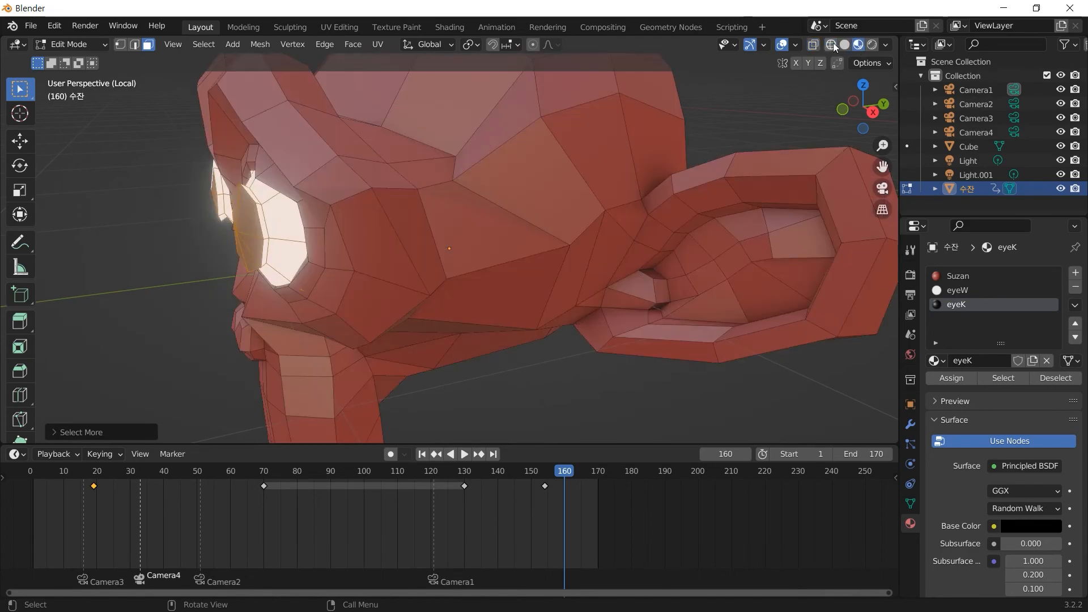
pyautogui.click(831, 45)
pyautogui.moveTo(486, 199)
pyautogui.mouseDown(button='middle')
pyautogui.moveTo(426, 208)
pyautogui.moveTo(467, 208)
pyautogui.mouseUp(button='middle')
pyautogui.moveTo(466, 207); pyautogui.dragTo(498, 205, button='middle')
pyautogui.click(858, 44)
pyautogui.moveTo(482, 187)
pyautogui.mouseDown(button='middle')
pyautogui.moveTo(527, 177)
pyautogui.moveTo(495, 199)
pyautogui.moveTo(489, 226)
pyautogui.mouseUp(button='middle')
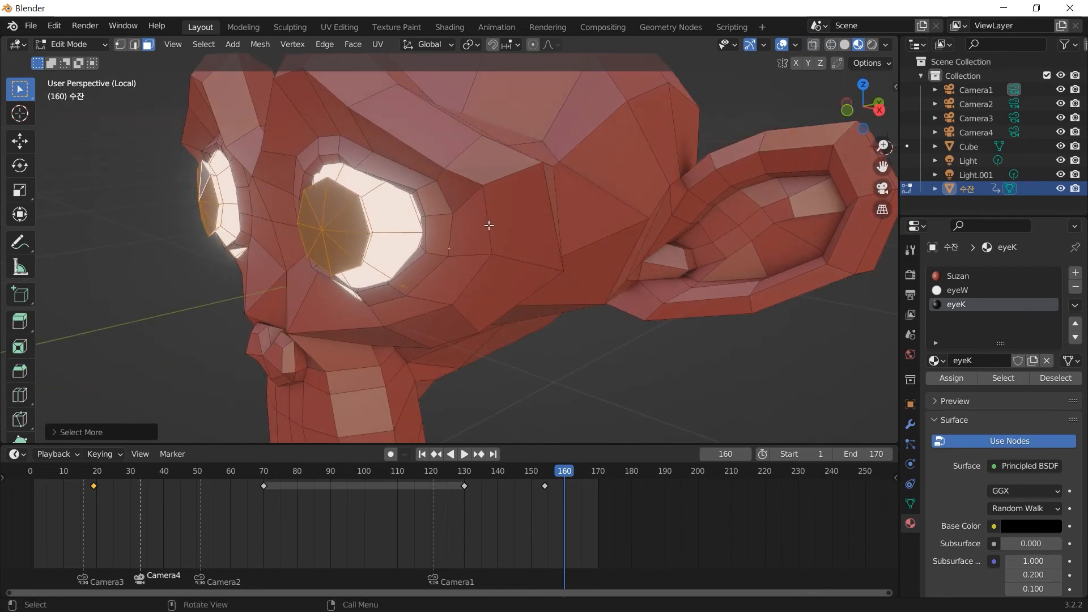
# - Move both eyeballs about 0.022 m along the global Y axis into the head, deselect them and return to Object Mode
pyautogui.scroll(-3, 489, 226)
pyautogui.moveTo(535, 267); pyautogui.dragTo(526, 277, button='middle')
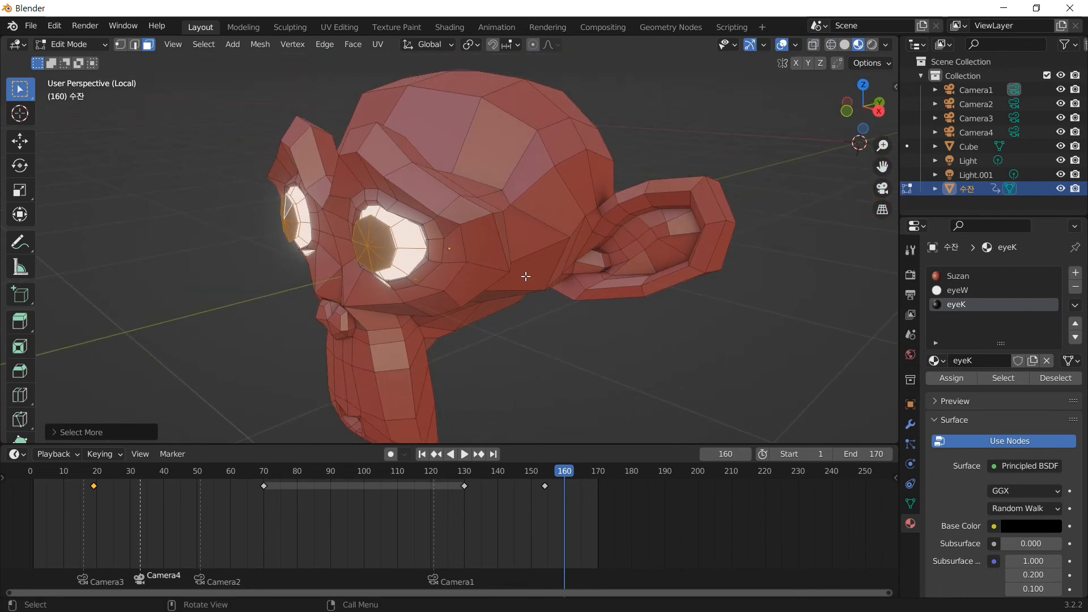
pyautogui.press('g')
pyautogui.press('y')
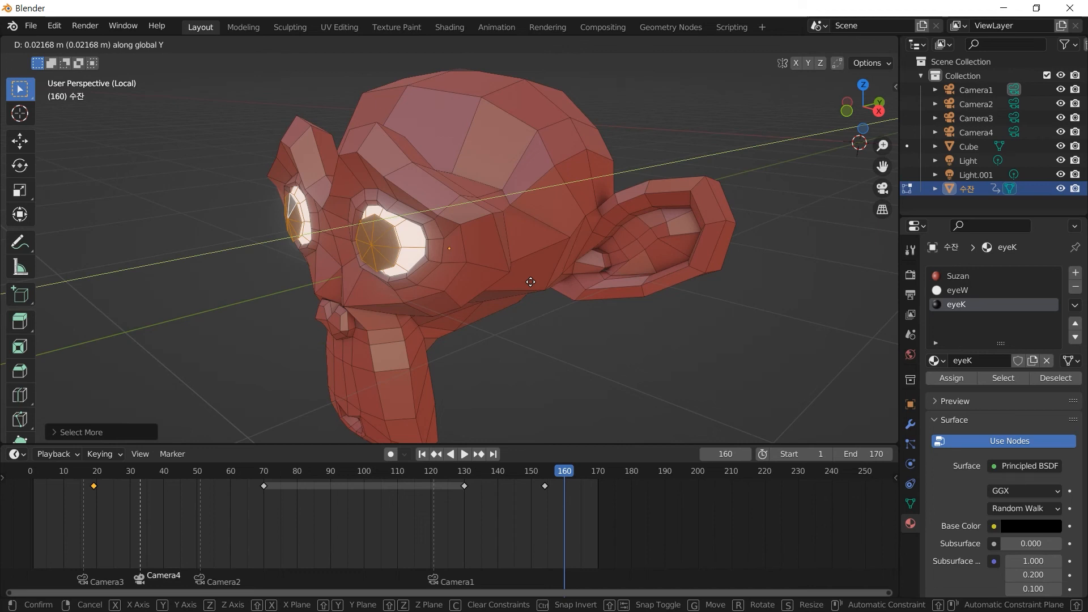
pyautogui.press('Escape')
pyautogui.click(533, 352)
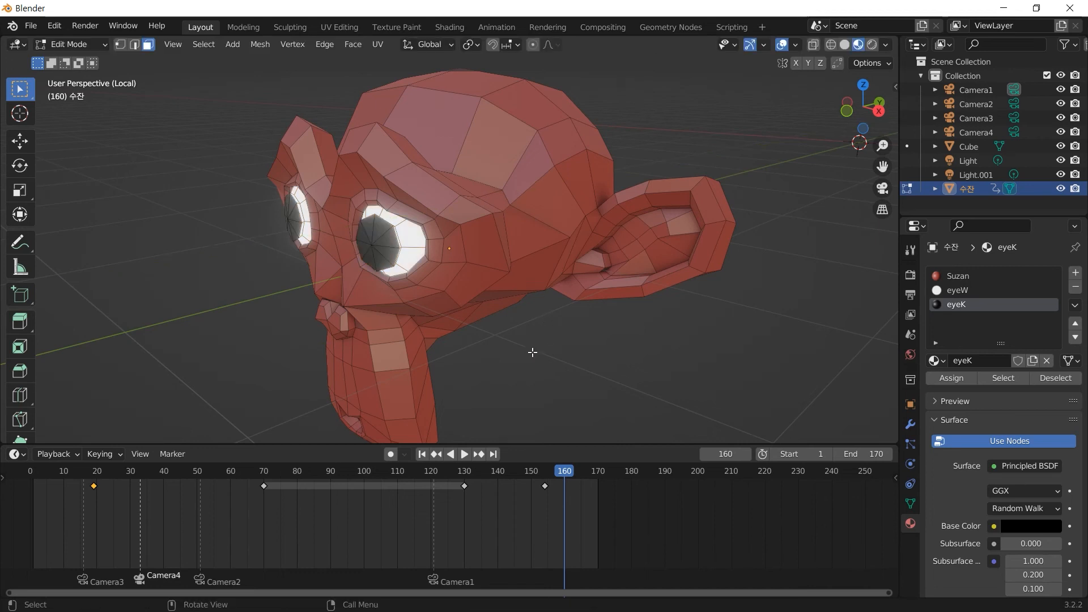
pyautogui.press('Tab')
pyautogui.moveTo(531, 353); pyautogui.dragTo(637, 332, button='middle')
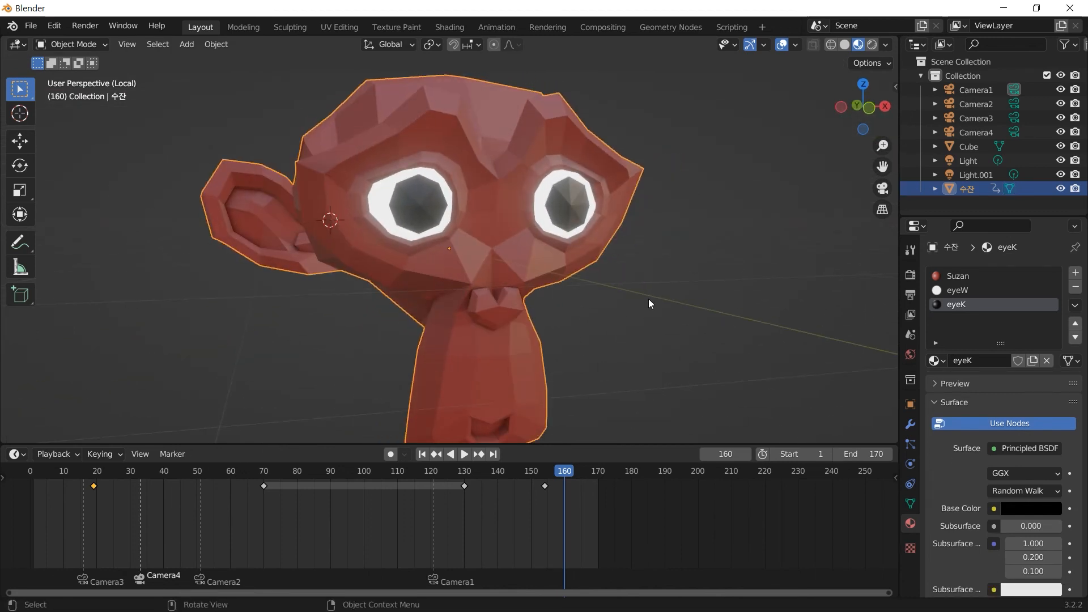
# - Leave local view with rendered shading on, play the animation to check the eyes, and stop at frame 76
pyautogui.click(872, 45)
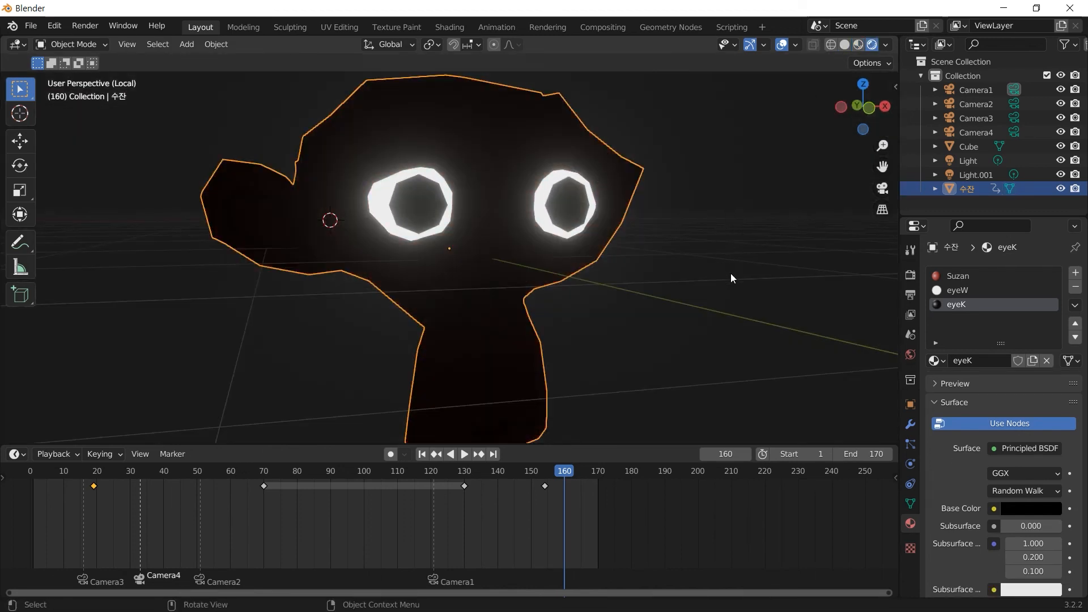
pyautogui.press('KP_Divide')
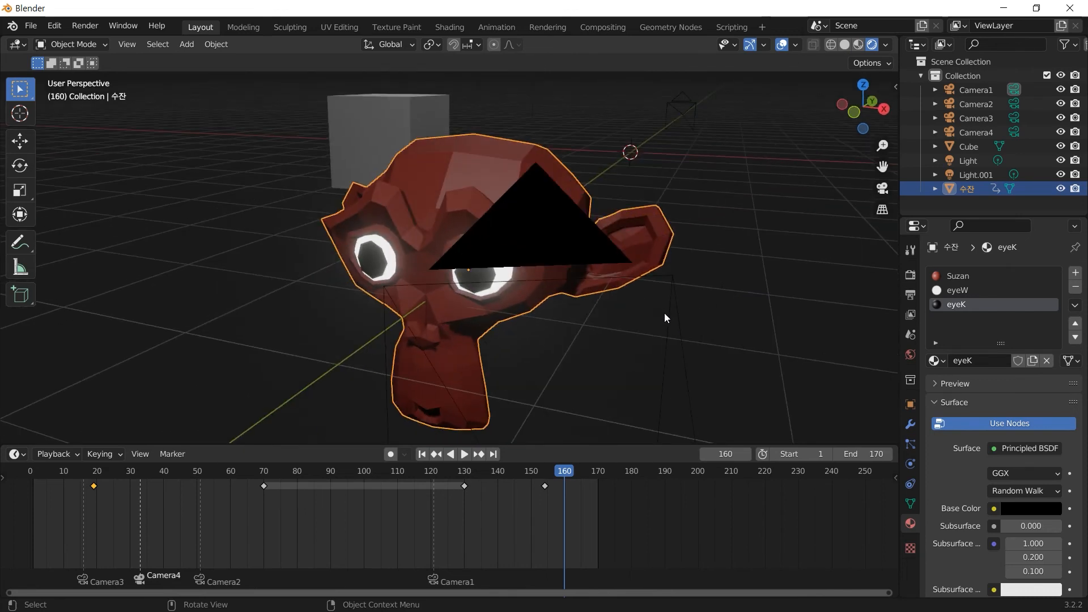
pyautogui.press('space')
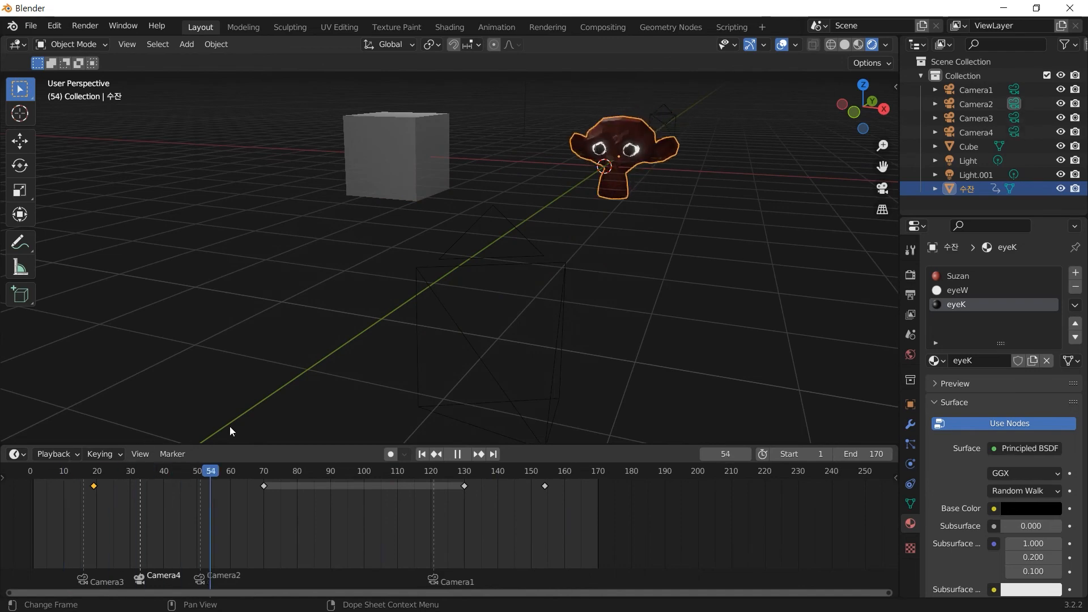
pyautogui.moveTo(564, 402); pyautogui.dragTo(631, 402)
pyautogui.moveTo(630, 403)
pyautogui.mouseDown(button='middle')
pyautogui.moveTo(629, 376)
pyautogui.moveTo(556, 366)
pyautogui.moveTo(511, 375)
pyautogui.moveTo(656, 367)
pyautogui.moveTo(641, 333)
pyautogui.moveTo(564, 326)
pyautogui.moveTo(612, 279)
pyautogui.moveTo(677, 297)
pyautogui.moveTo(680, 354)
pyautogui.moveTo(634, 383)
pyautogui.mouseUp(button='middle')
pyautogui.scroll(-2, 634, 384)
pyautogui.moveTo(630, 471); pyautogui.dragTo(284, 471)
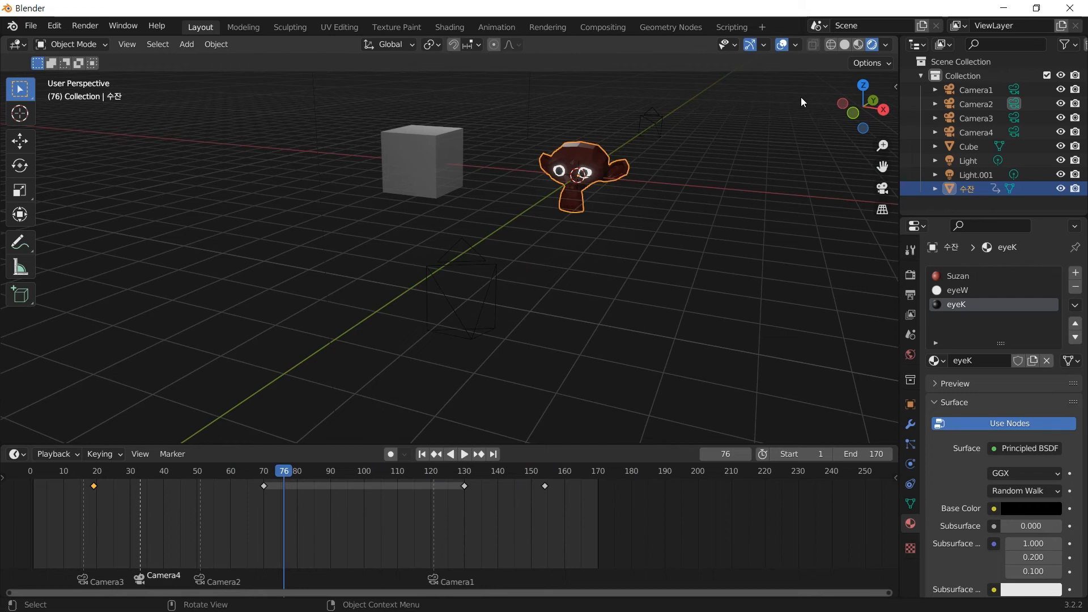
# - Switch the viewport to solid shading and set the current frame to 12 with the monkey in front of the camera
pyautogui.click(844, 44)
pyautogui.moveTo(708, 242); pyautogui.dragTo(661, 243, button='middle')
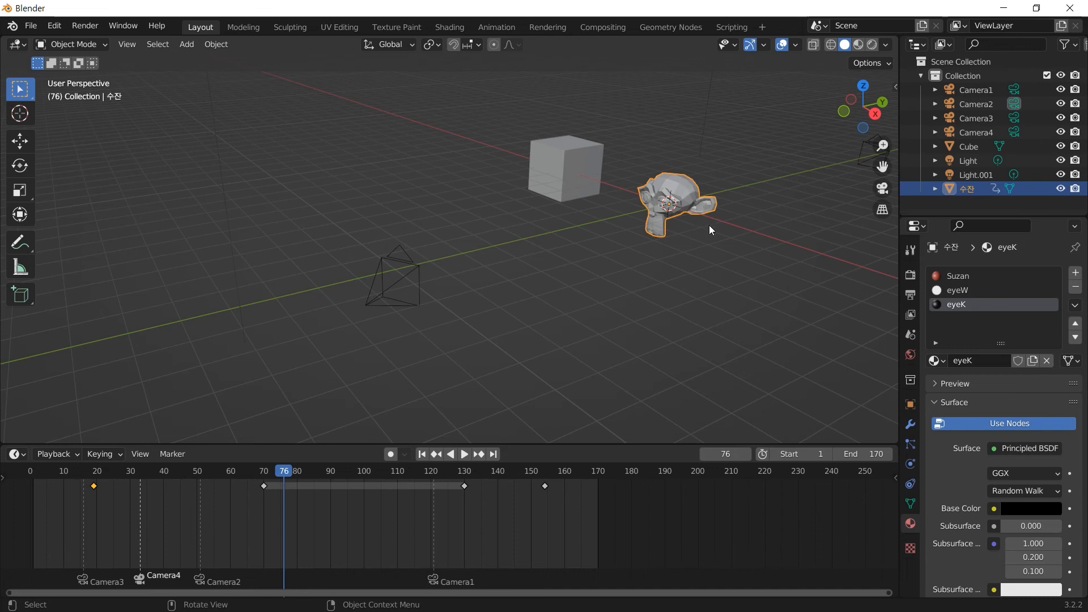
pyautogui.moveTo(708, 225); pyautogui.dragTo(682, 281, button='middle')
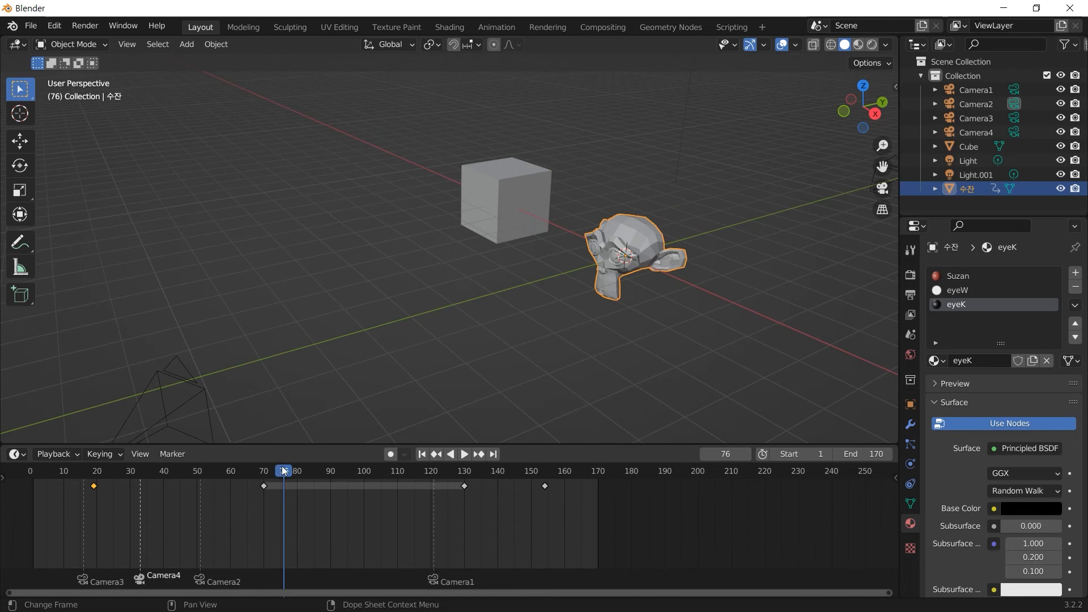
pyautogui.moveTo(281, 466); pyautogui.dragTo(71, 470)
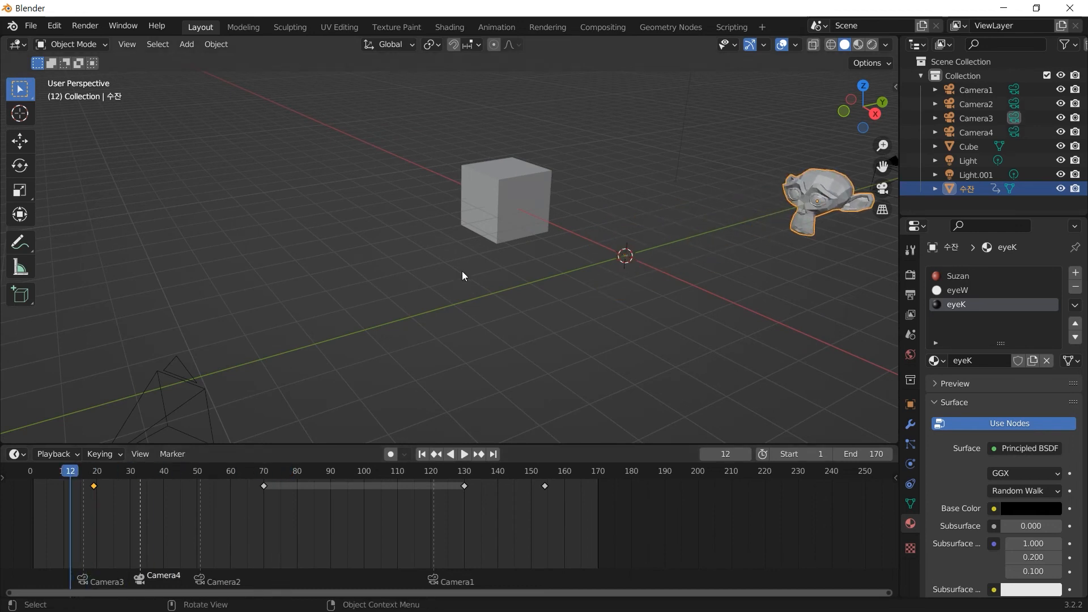
pyautogui.moveTo(563, 284); pyautogui.dragTo(574, 285, button='middle')
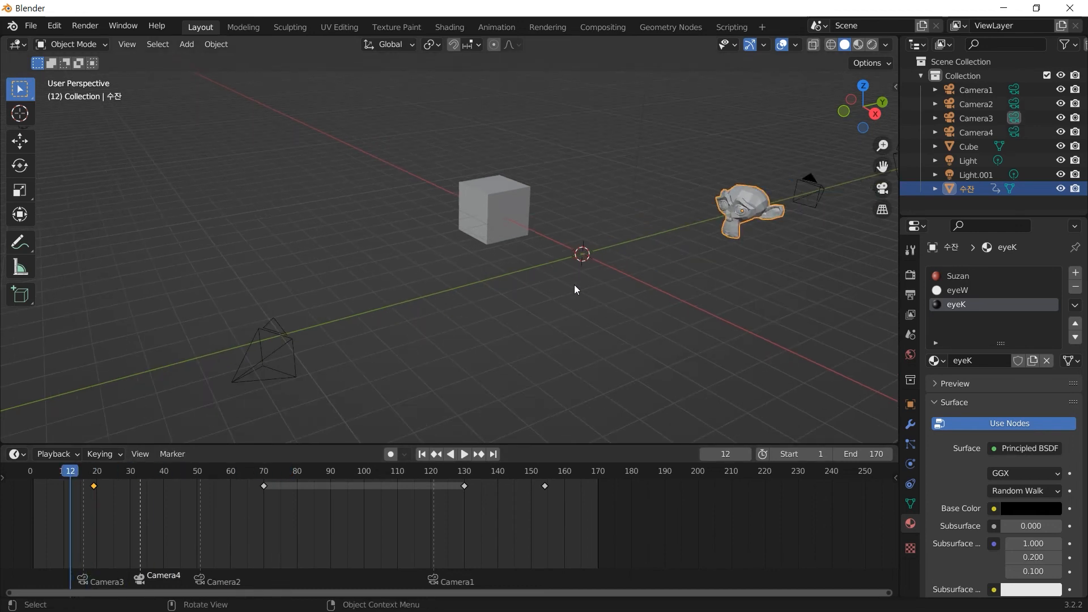
pyautogui.moveTo(722, 297); pyautogui.dragTo(447, 363, button='middle')
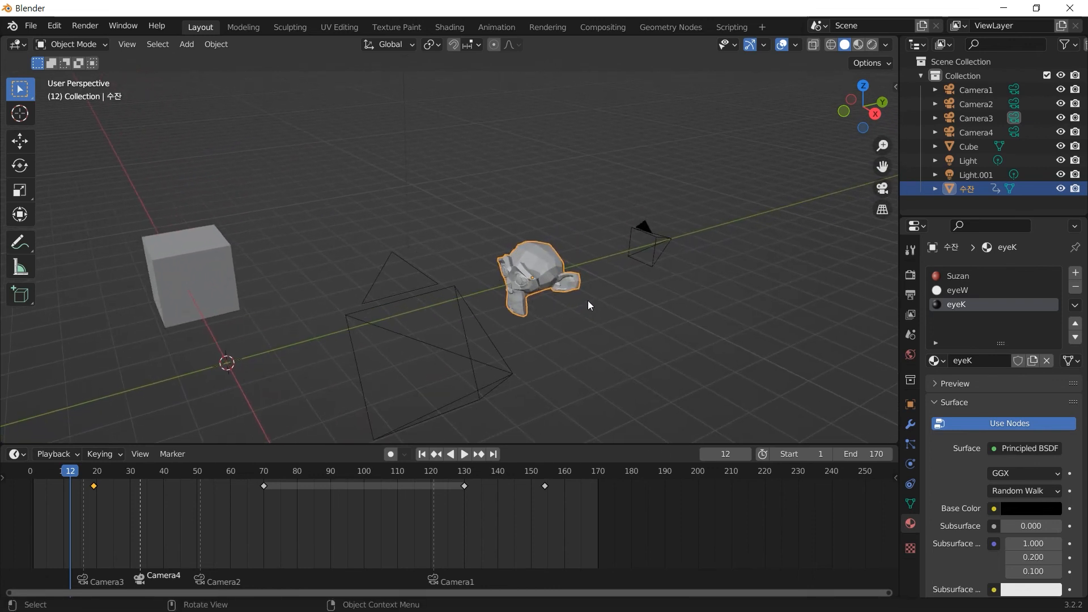
pyautogui.scroll(1, 587, 300)
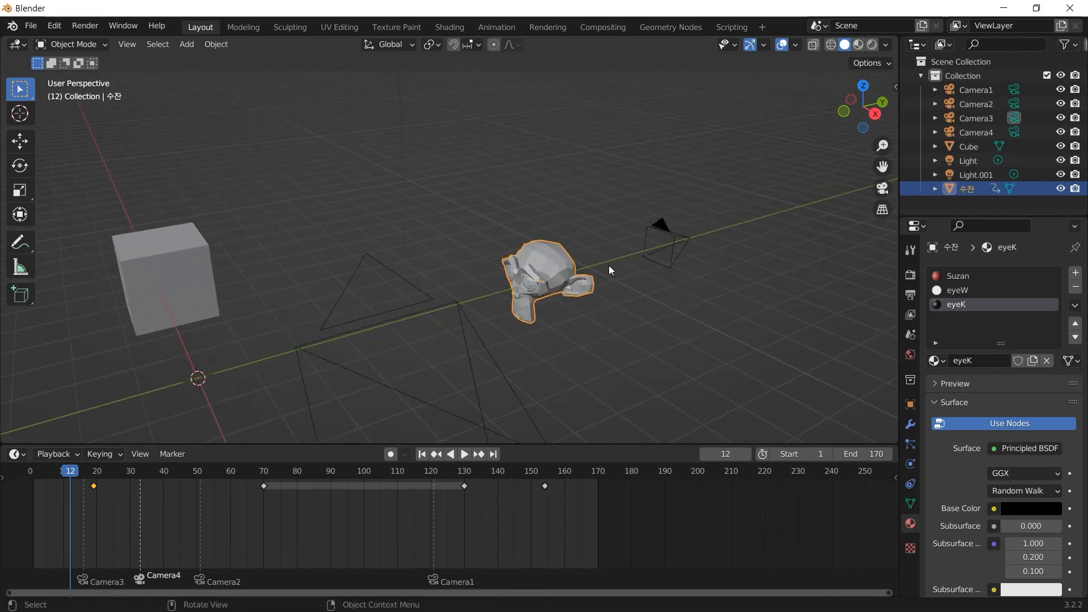
pyautogui.scroll(2, 634, 234)
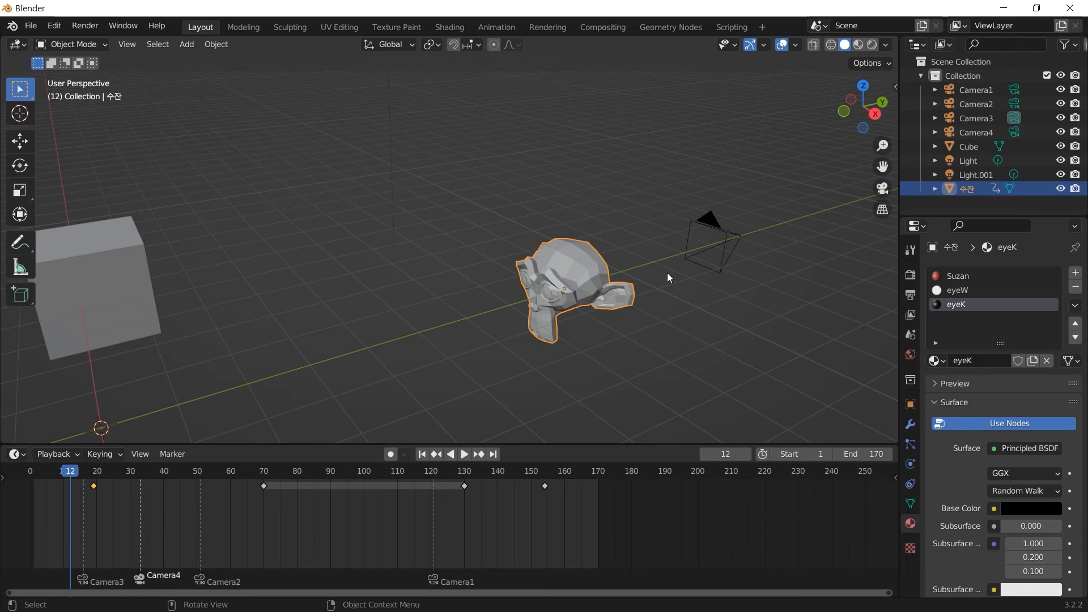
pyautogui.moveTo(667, 273); pyautogui.dragTo(502, 338, button='middle')
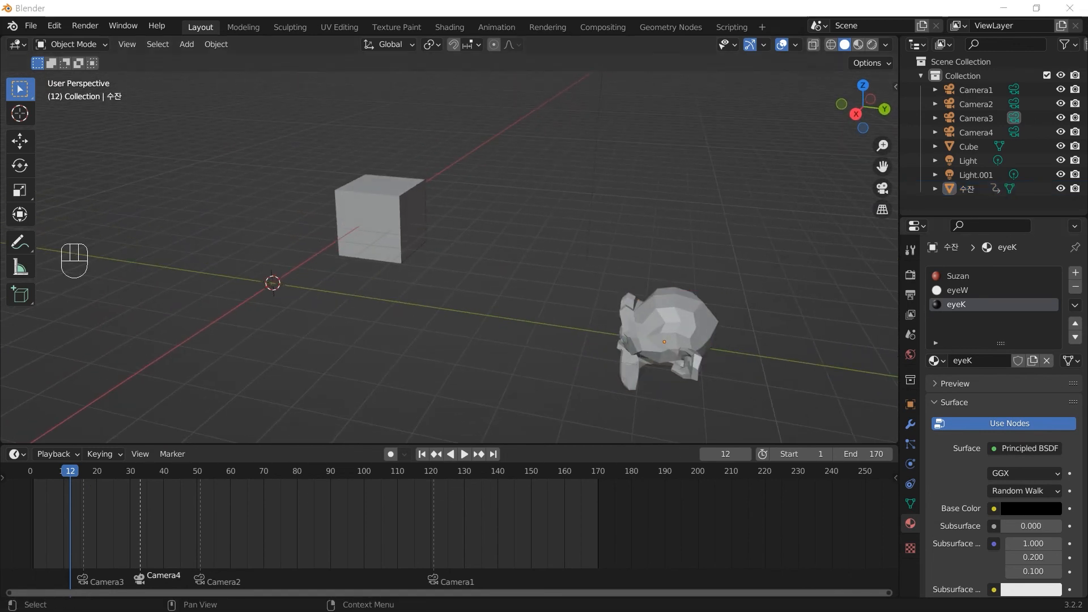
# - Add a torus behind the monkey at frame 6 and look at it in local view before returning to the full scene
pyautogui.click(687, 323)
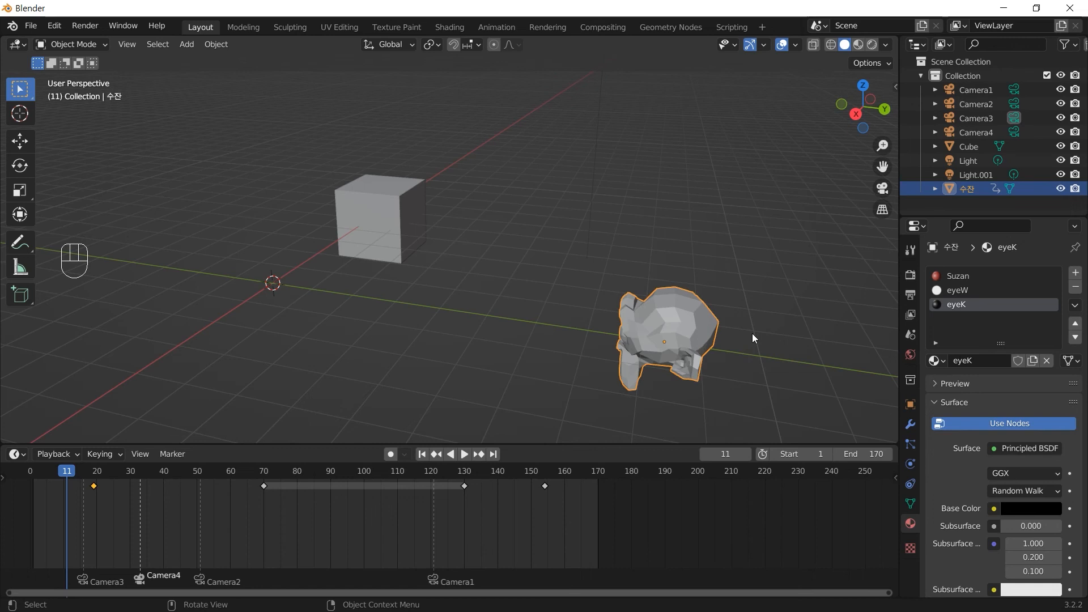
pyautogui.click(450, 166)
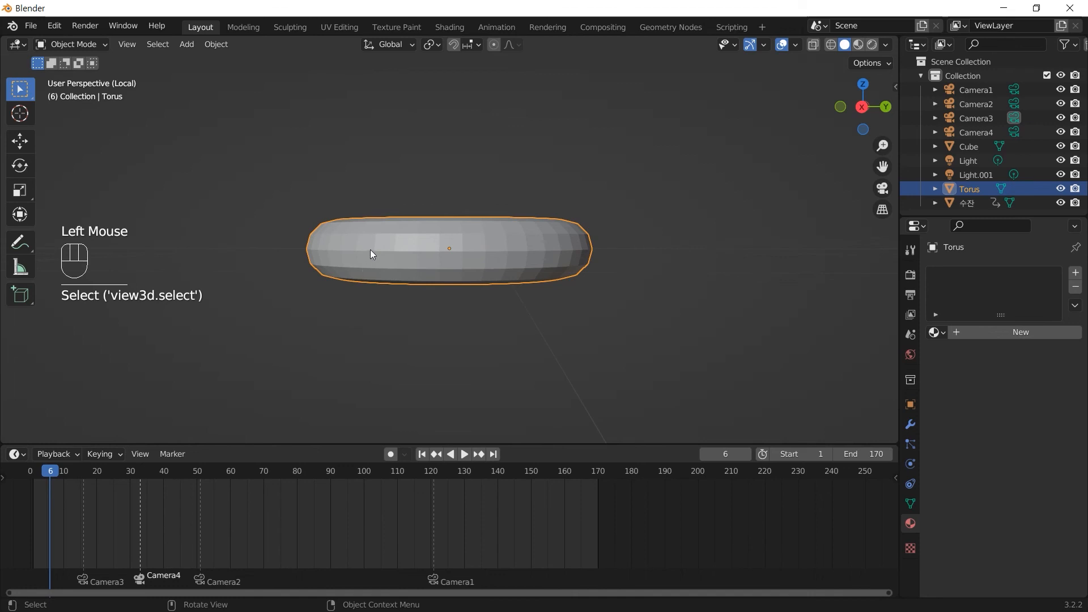
pyautogui.click(371, 251)
pyautogui.moveTo(452, 297); pyautogui.dragTo(477, 321, button='middle')
pyautogui.scroll(2, 451, 344)
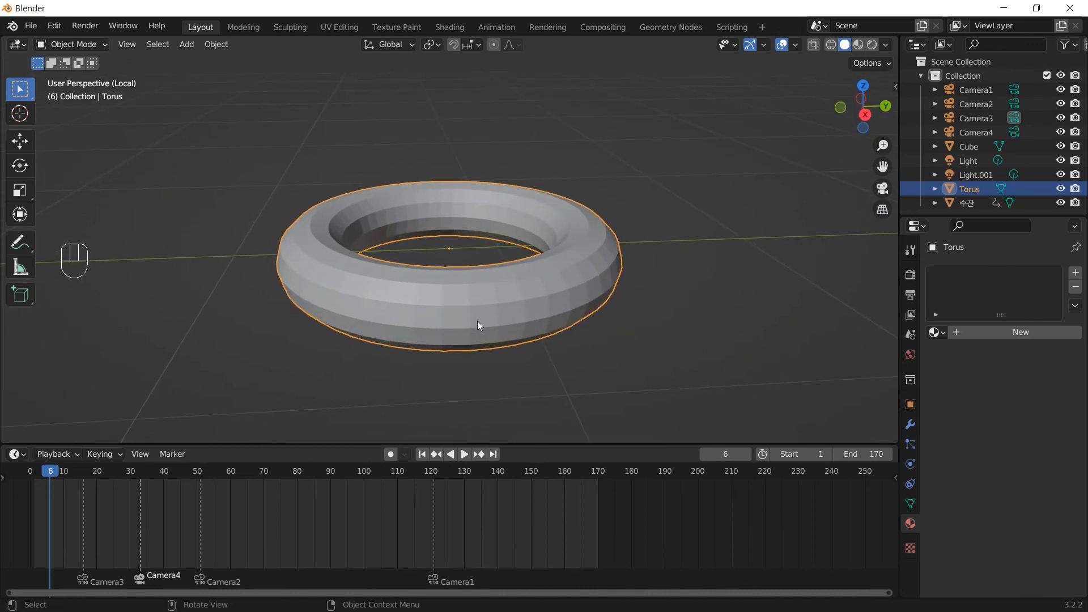
pyautogui.click(439, 378)
pyautogui.press('KP_Divide')
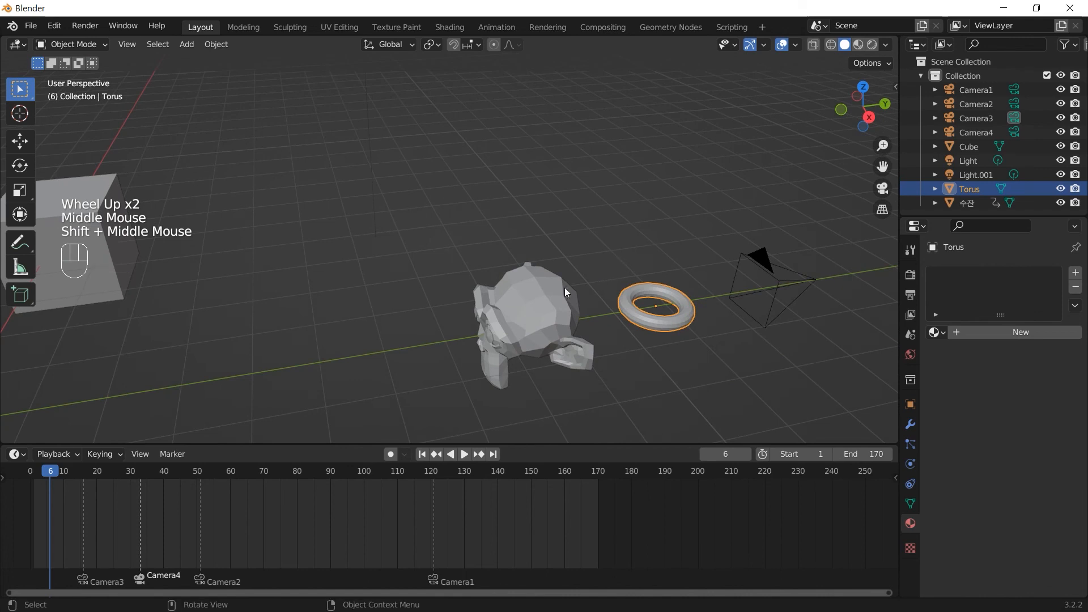
# - Parent the torus to the monkey, with the monkey as the active object, using Object (Keep Transform)
pyautogui.click(542, 294)
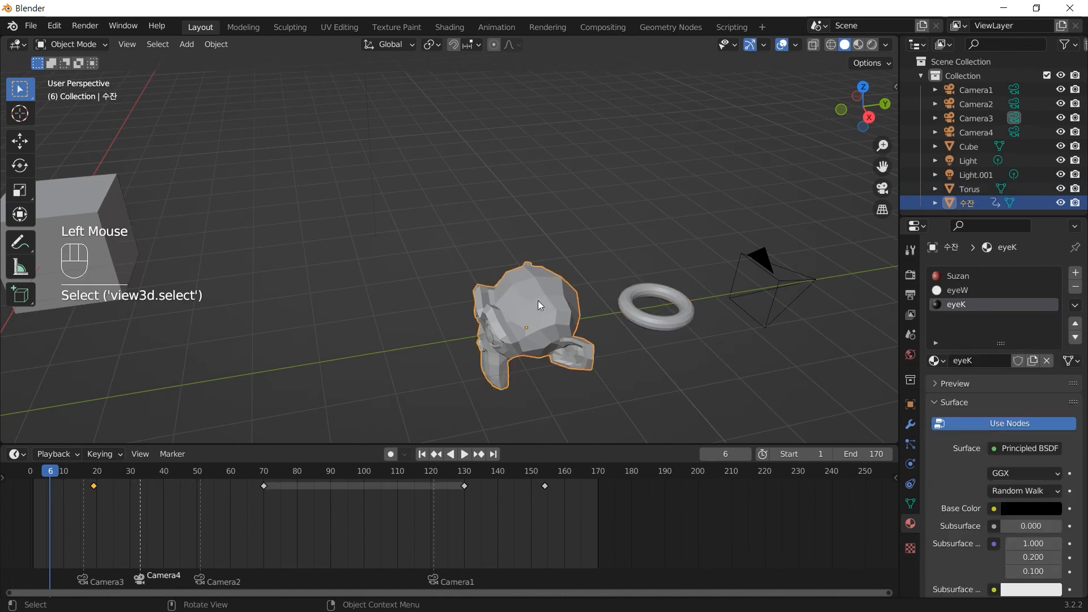
pyautogui.click(667, 322)
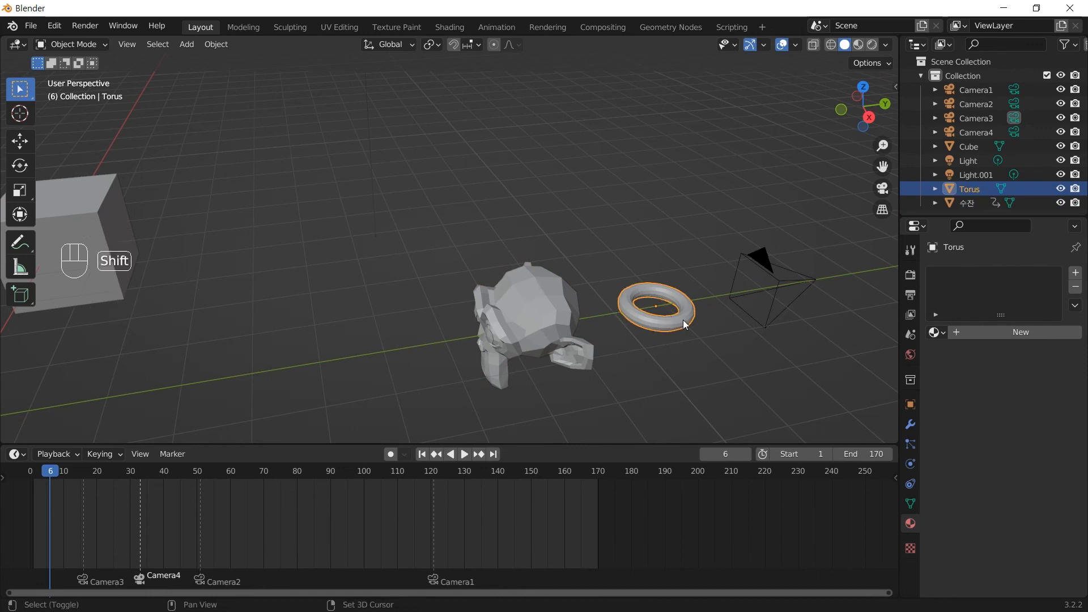
pyautogui.click(530, 323)
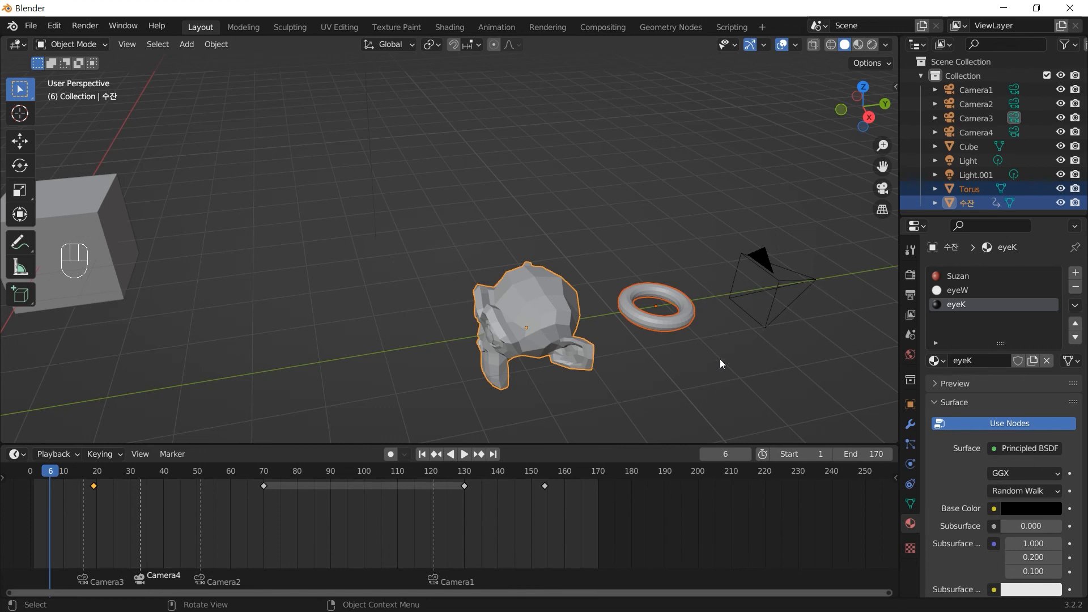
pyautogui.click(682, 338)
pyautogui.click(668, 323)
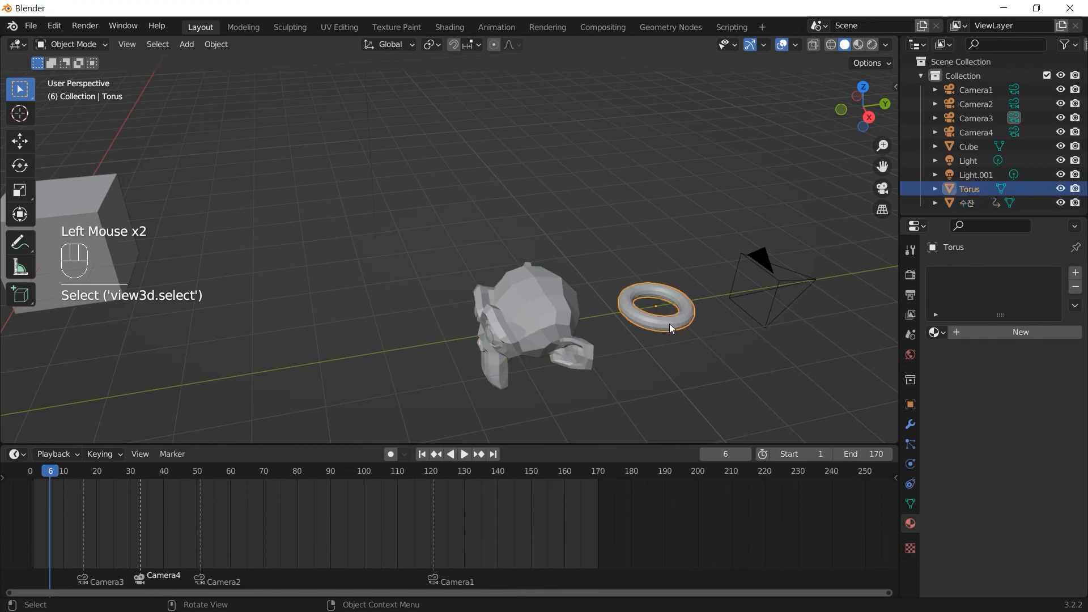
pyautogui.keyDown('shift'); pyautogui.click(552, 304); pyautogui.keyUp('shift')
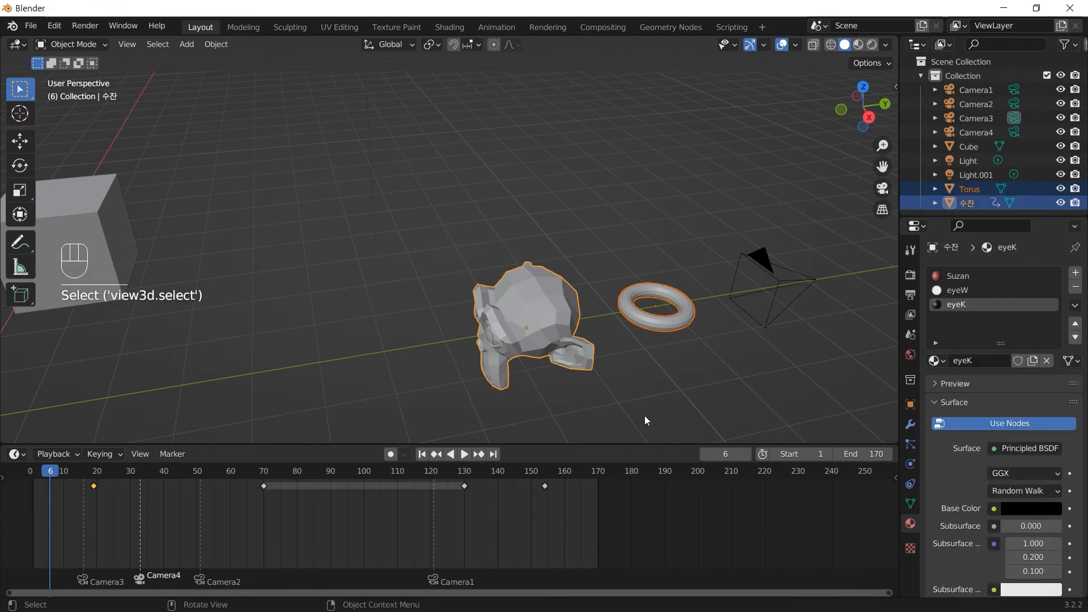
pyautogui.hotkey('ctrl', 'p')
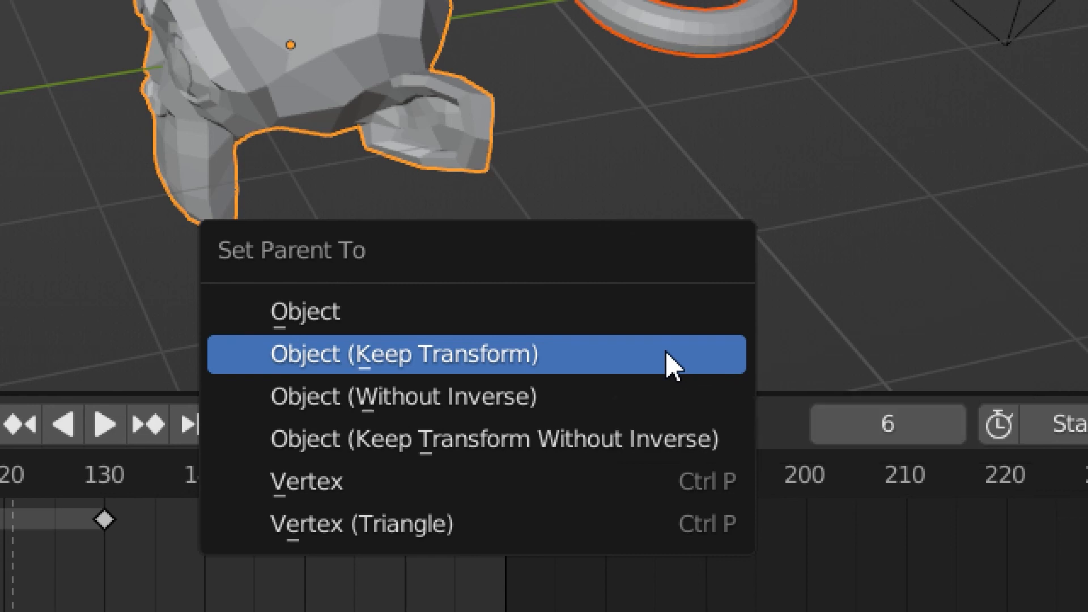
pyautogui.click(668, 365)
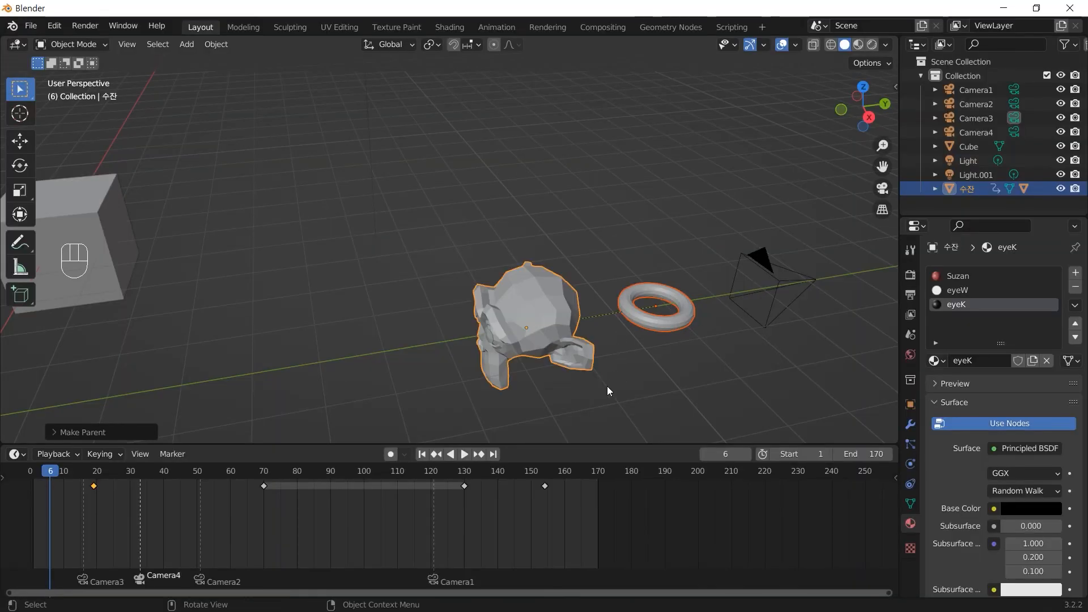
# - Clear the selection and scrub the timeline to frame 31 to check whether the torus follows the monkey
pyautogui.click(621, 374)
pyautogui.scroll(-2, 518, 375)
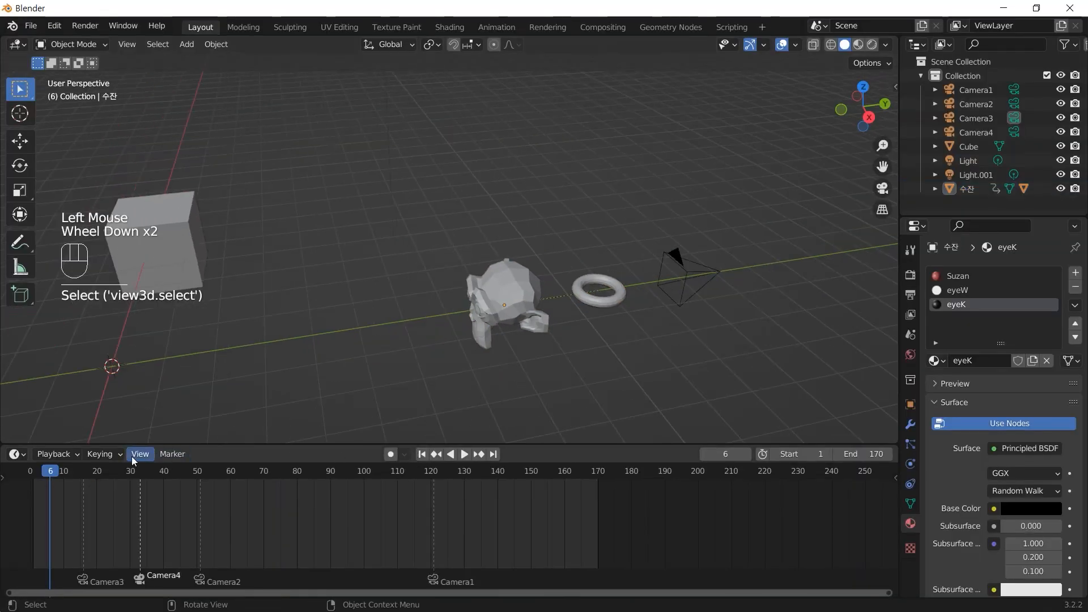
pyautogui.click(53, 472)
pyautogui.moveTo(25, 472); pyautogui.dragTo(134, 466)
# - Move the torus up above the monkey's level in the right view, and scrub to frame 43 to check the link
pyautogui.click(556, 313)
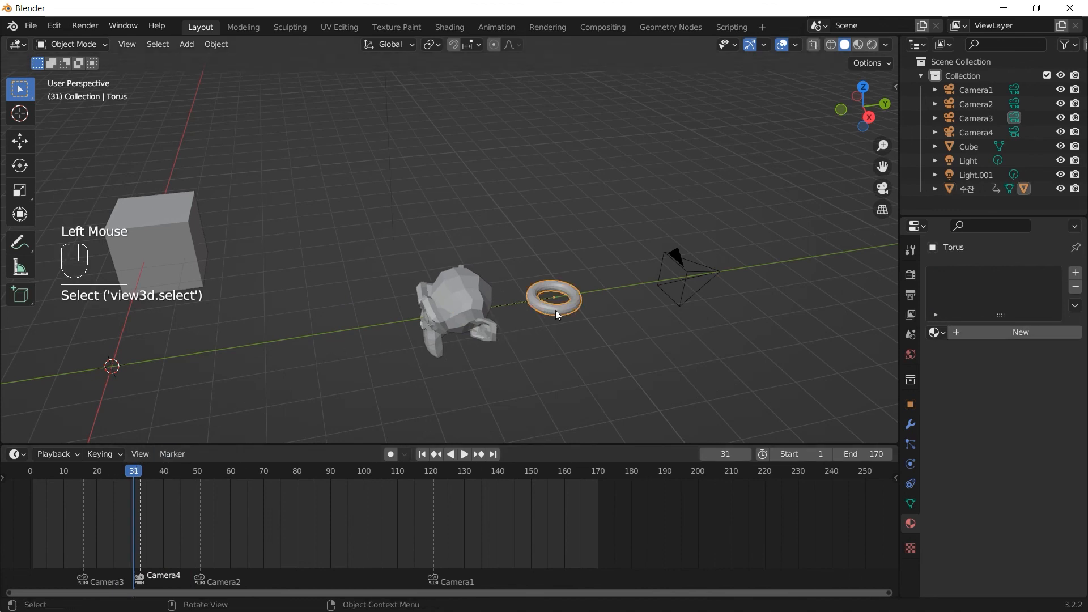
pyautogui.press('KP_3')
pyautogui.press('g')
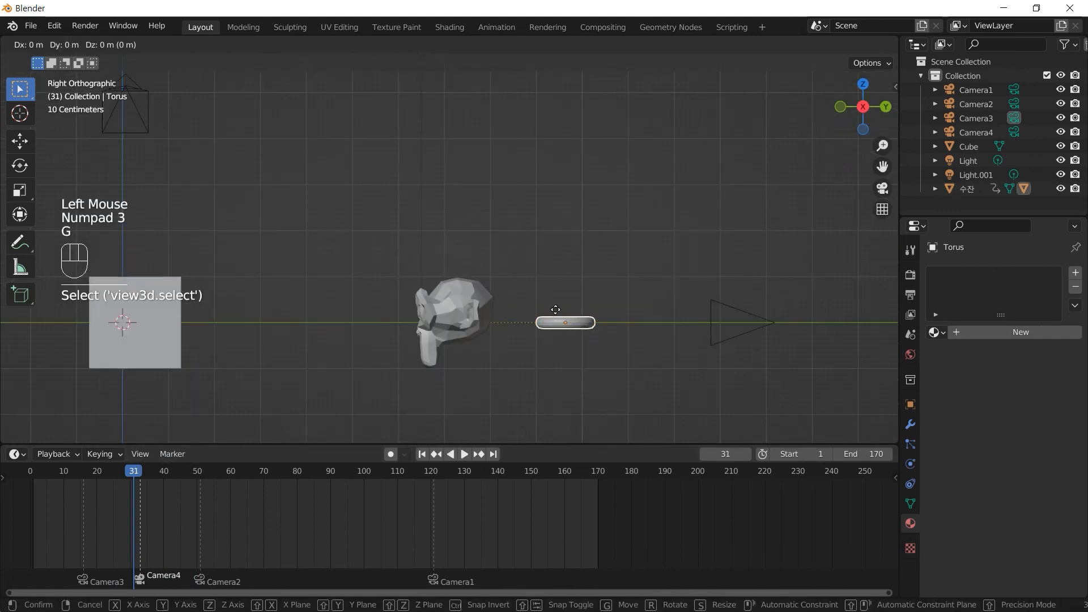
pyautogui.click(586, 206)
pyautogui.moveTo(566, 238); pyautogui.dragTo(604, 261, button='middle')
pyautogui.moveTo(133, 468); pyautogui.dragTo(174, 432)
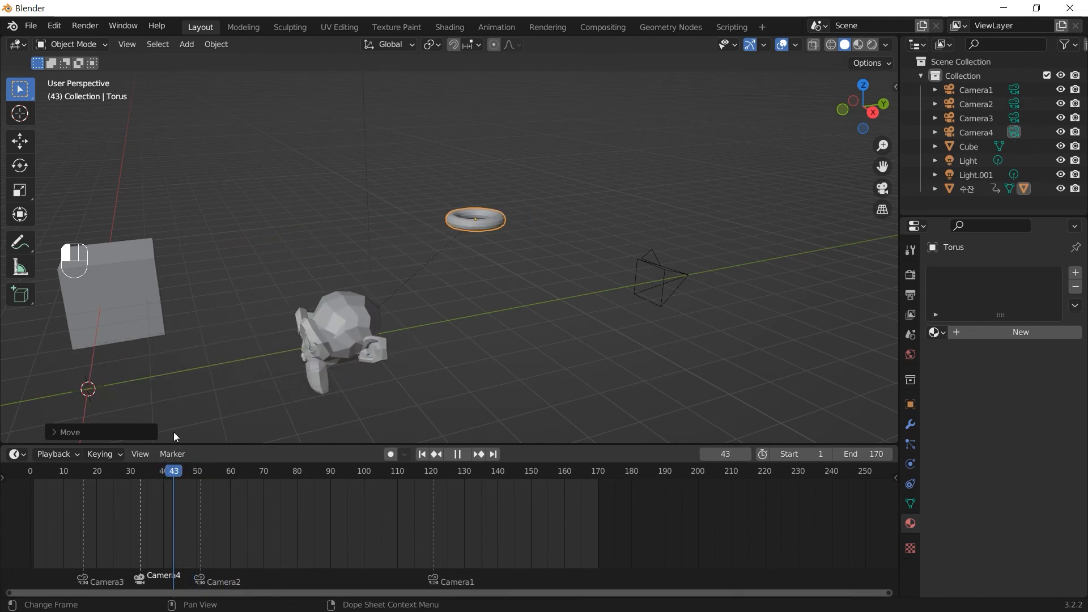
# - Inspect the torus and its relationship line to the monkey from the top view, leaving the torus selected
pyautogui.click(481, 223)
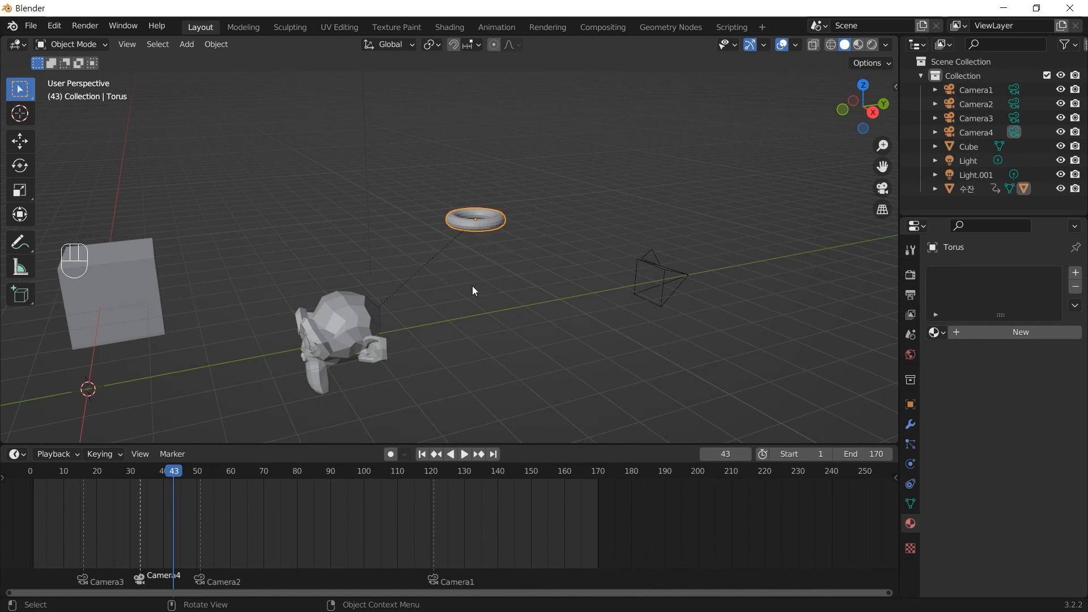
pyautogui.press('KP_7')
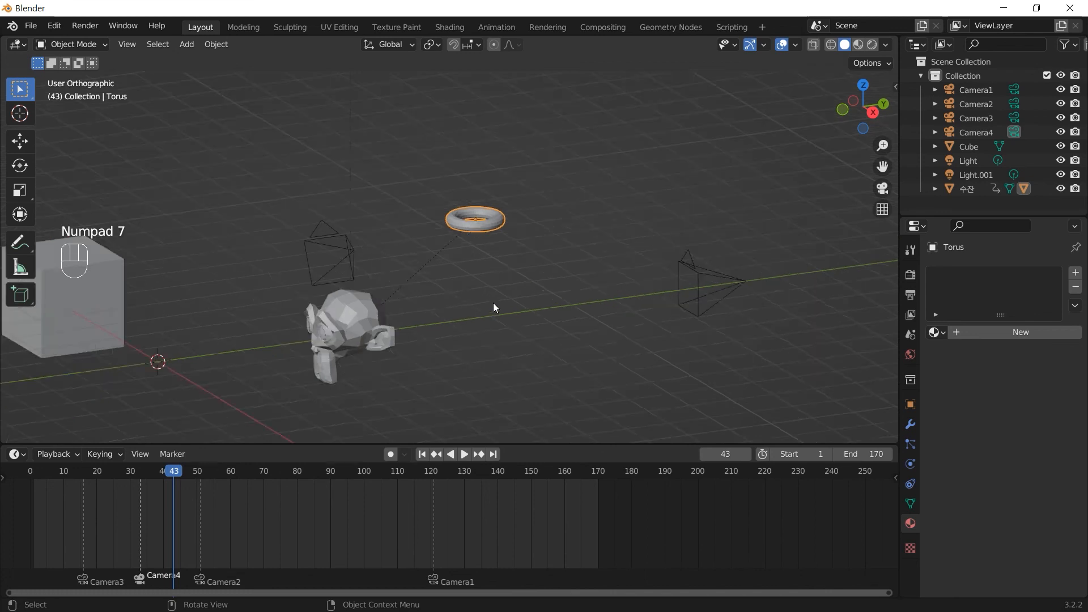
pyautogui.click(612, 261)
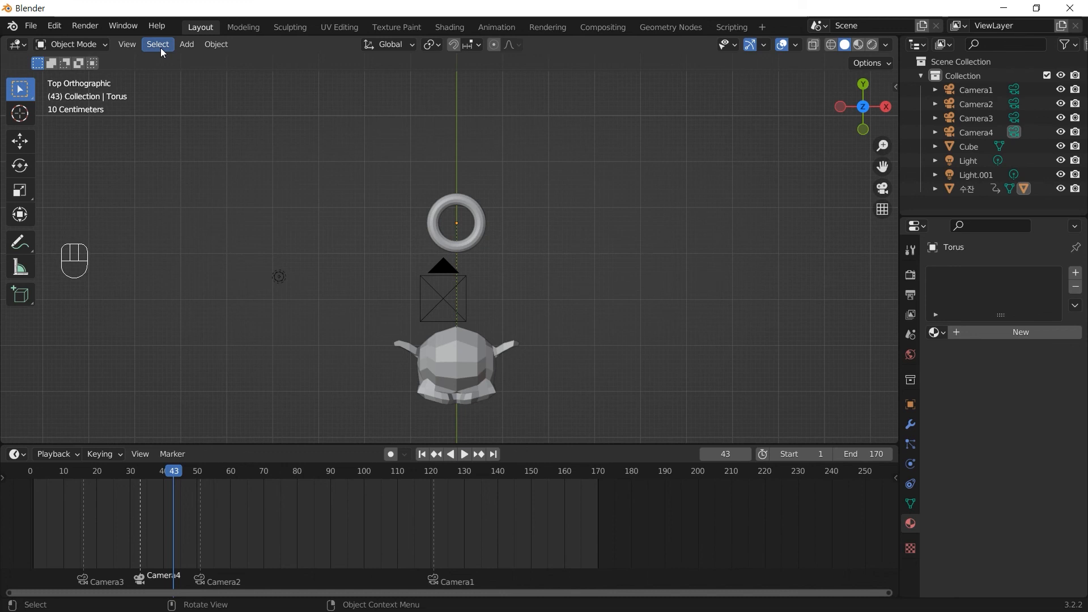
pyautogui.click(292, 169)
pyautogui.click(467, 247)
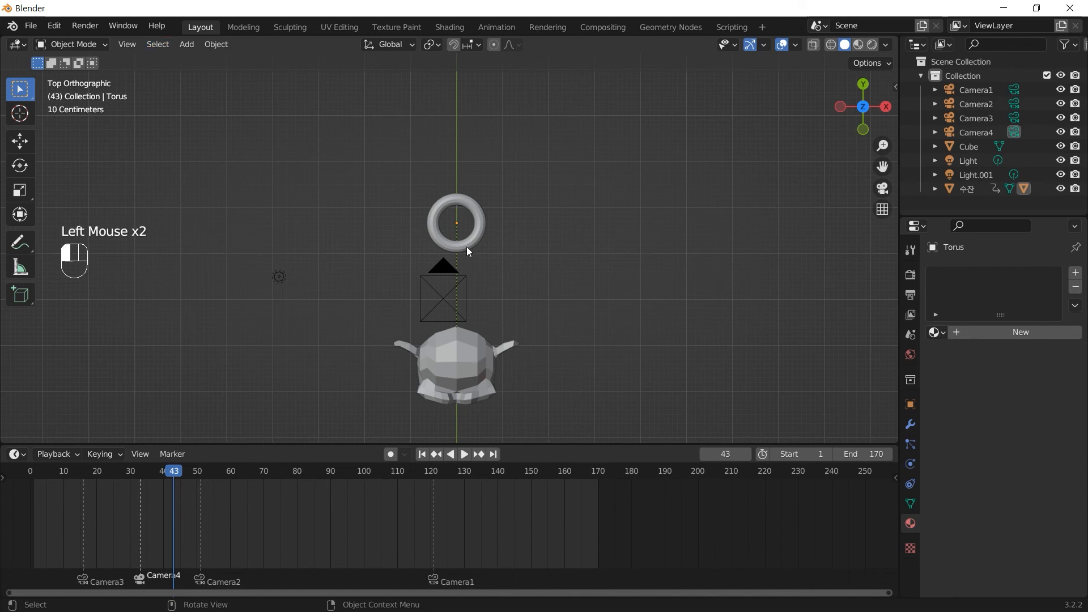
pyautogui.scroll(2, 476, 292)
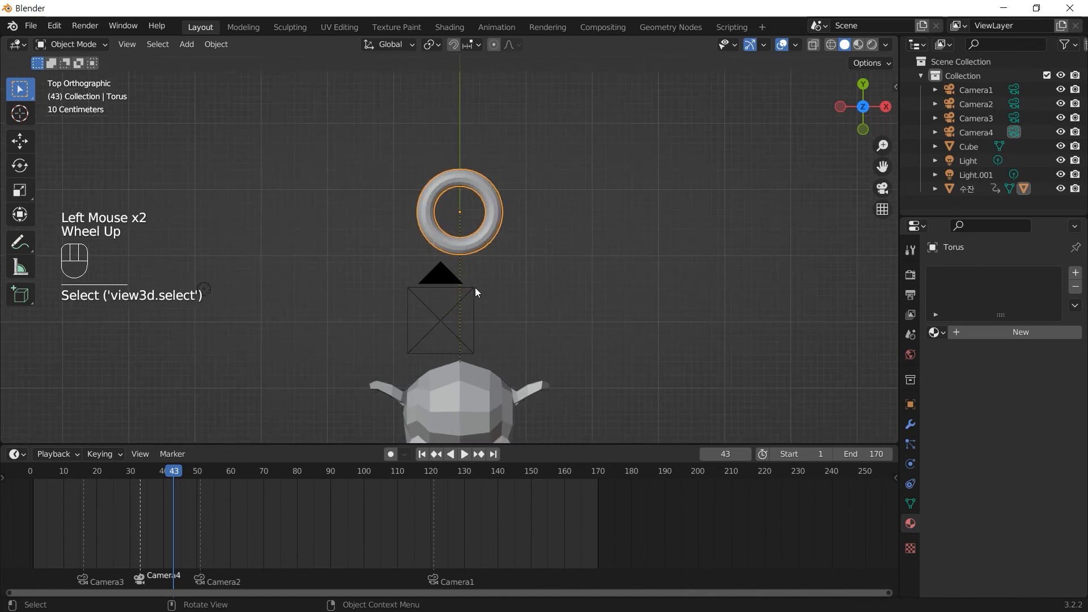
pyautogui.click(535, 268)
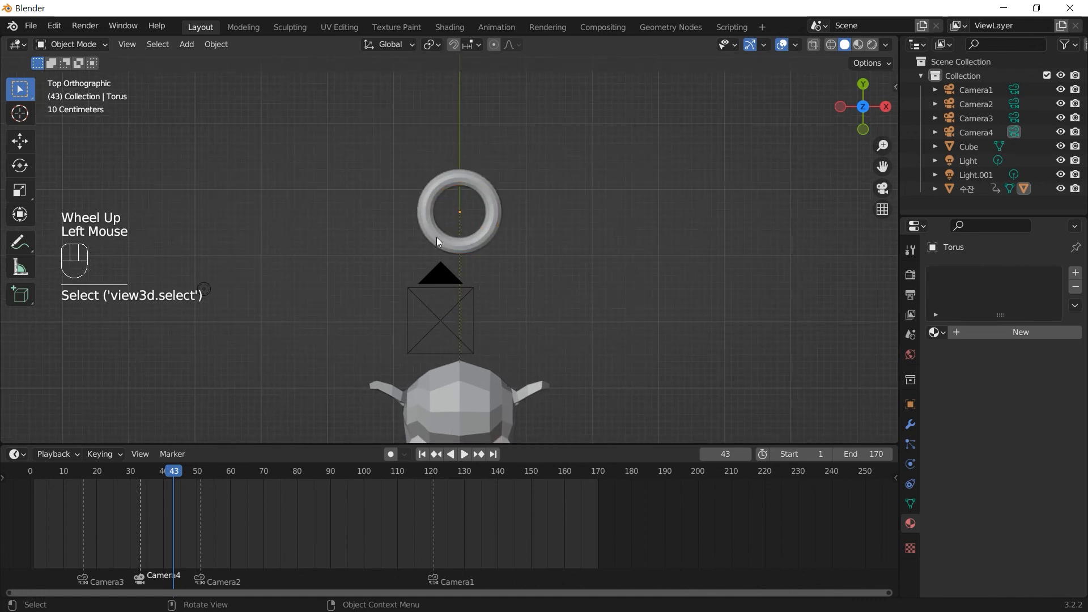
pyautogui.click(554, 292)
pyautogui.moveTo(554, 292); pyautogui.dragTo(592, 309, button='middle')
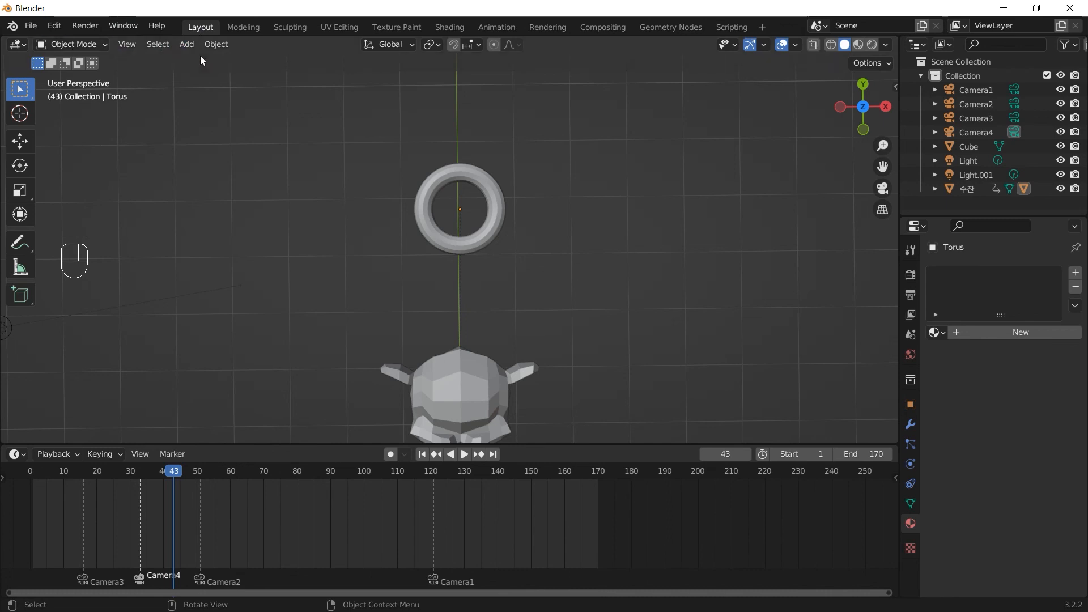
pyautogui.click(423, 223)
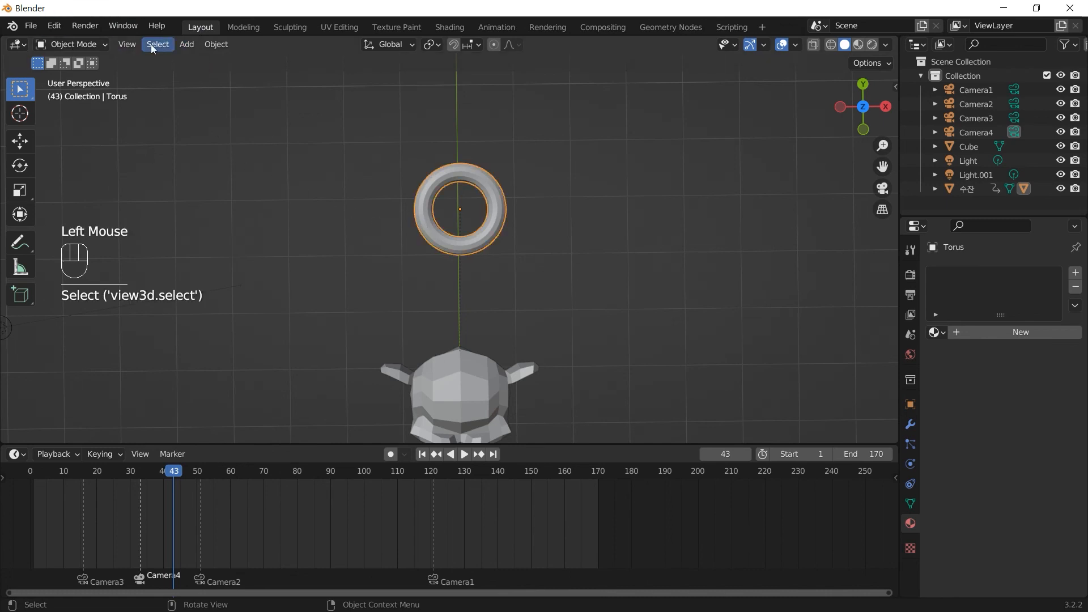
# - Add a cylinder mesh and move it in the top view beside the torus, on its positive X side
pyautogui.click(187, 45)
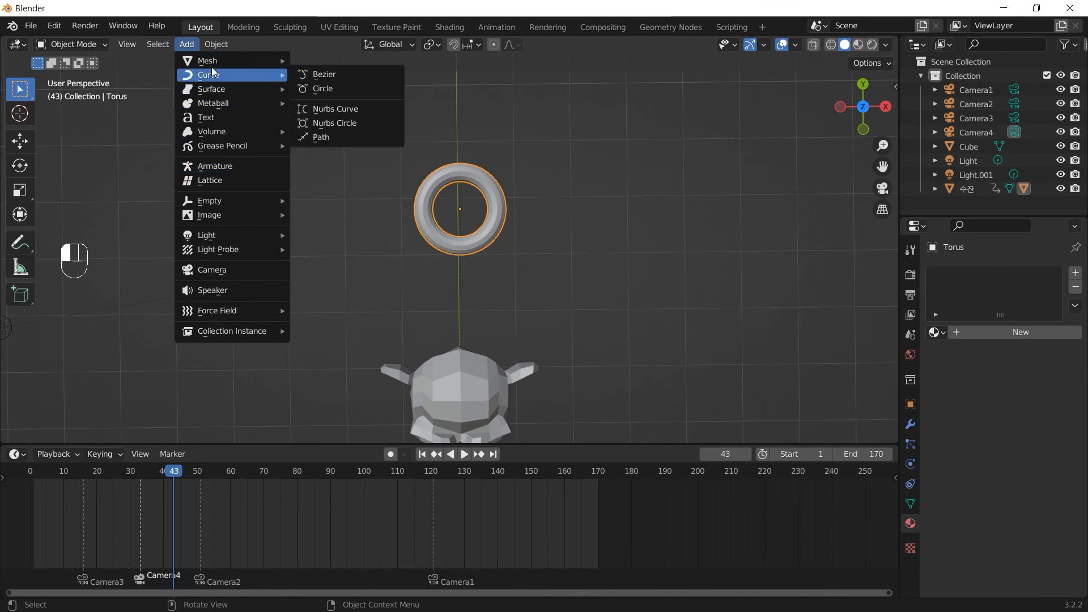
pyautogui.moveTo(212, 61)
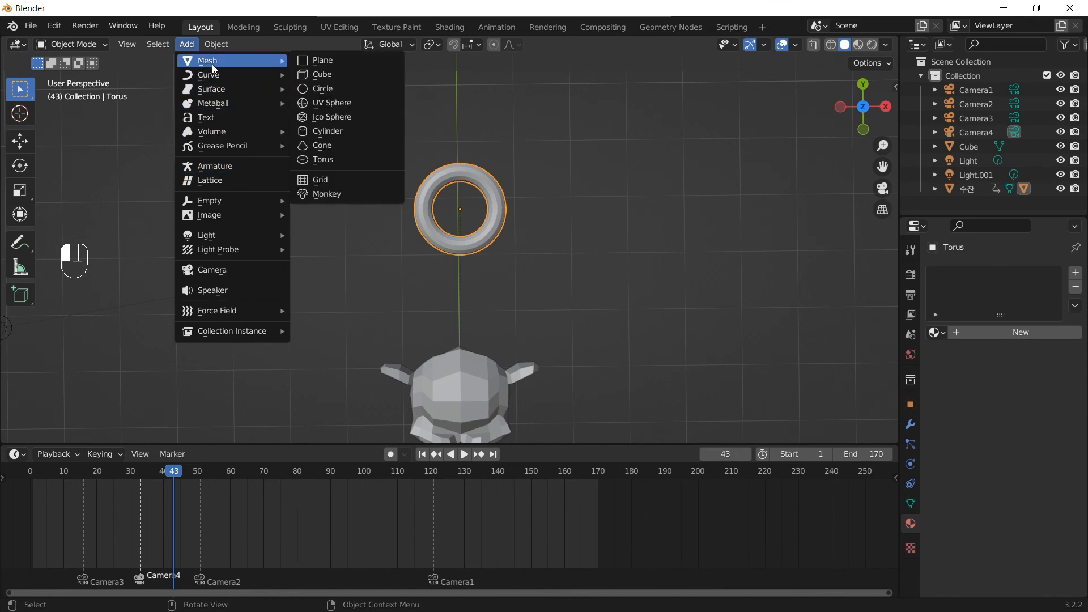
pyautogui.click(340, 131)
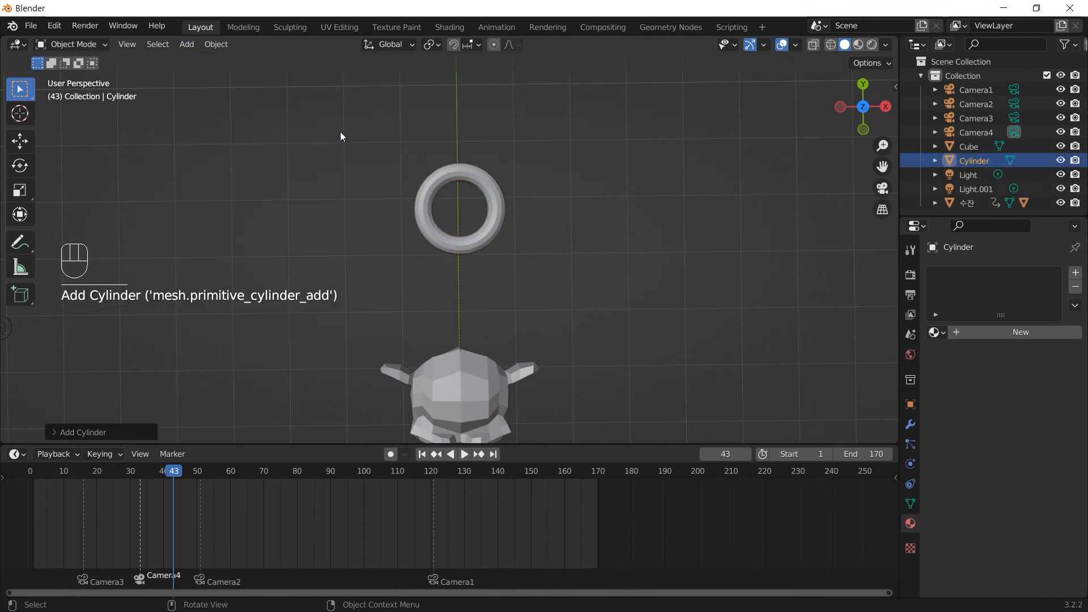
pyautogui.scroll(-2, 484, 271)
pyautogui.scroll(-2, 485, 278)
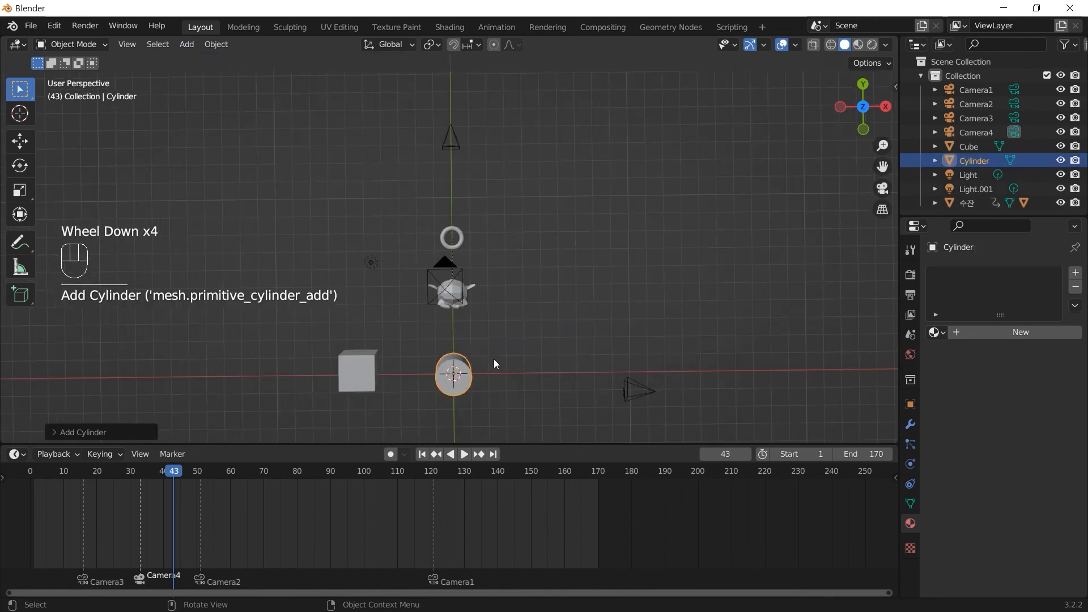
pyautogui.press('KP_7')
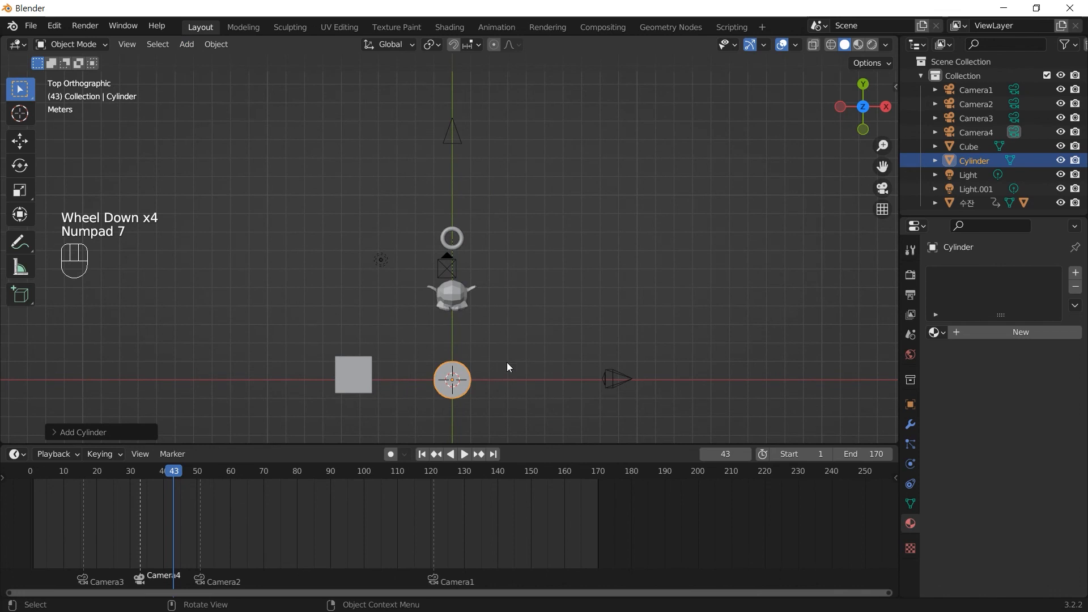
pyautogui.press('g')
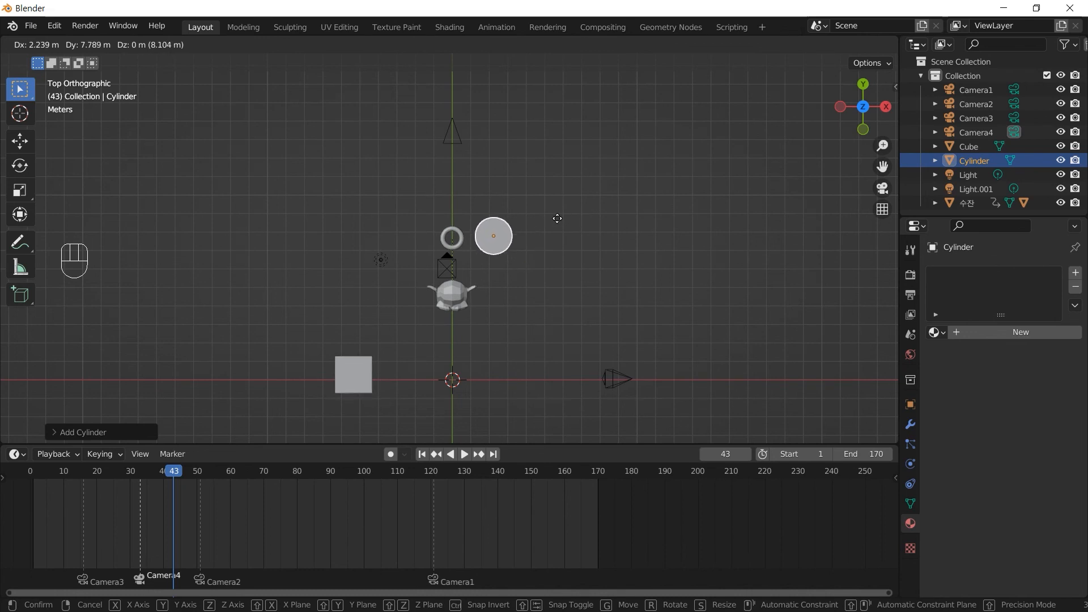
pyautogui.click(556, 227)
pyautogui.scroll(3, 577, 322)
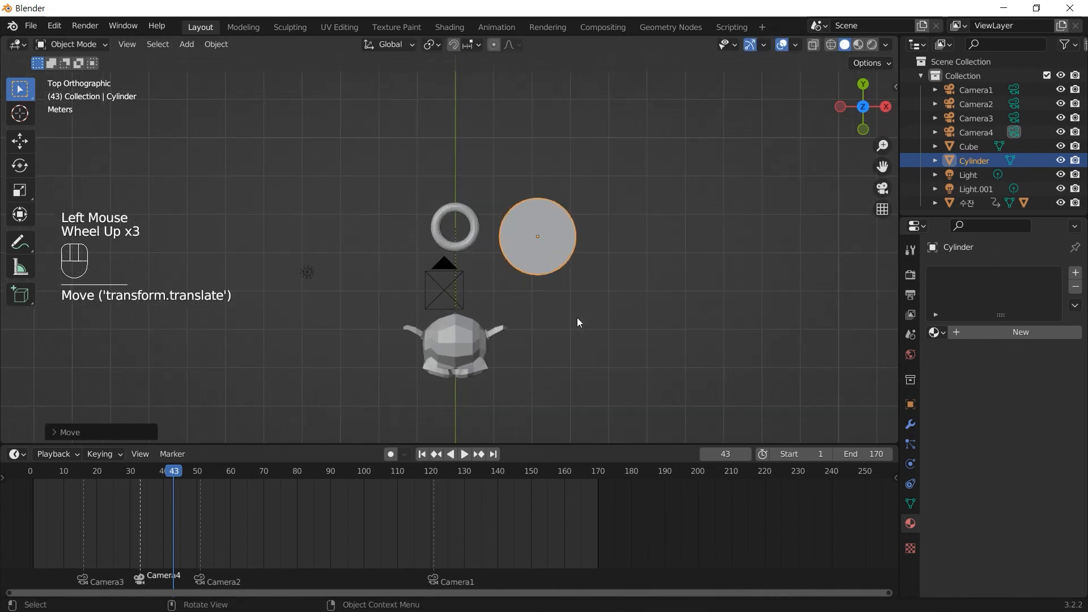
# - Raise the cylinder about 0.6 m in the front view
pyautogui.press('KP_1')
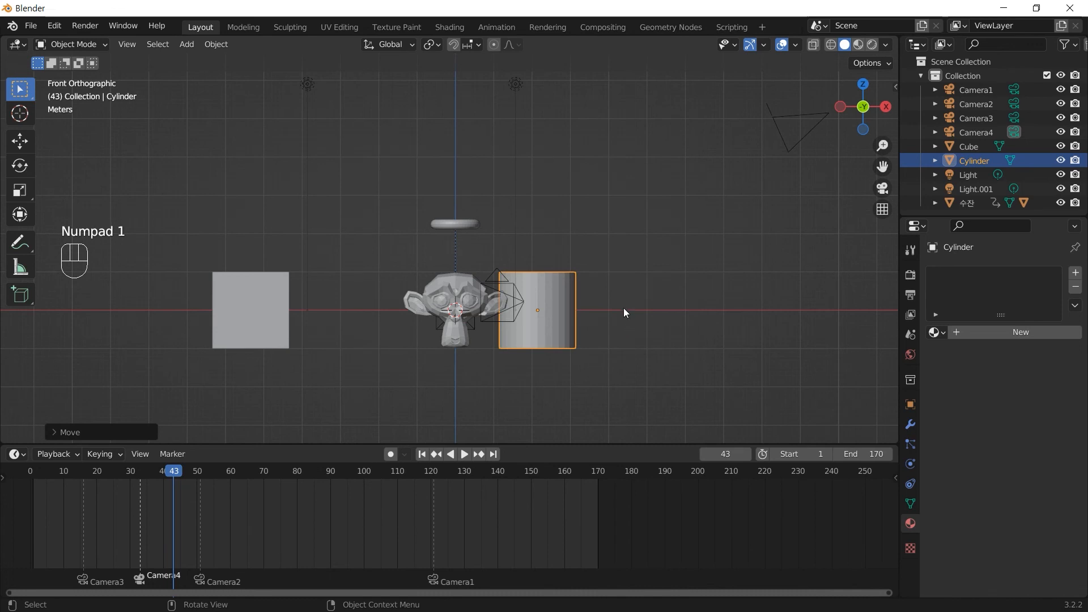
pyautogui.press('g')
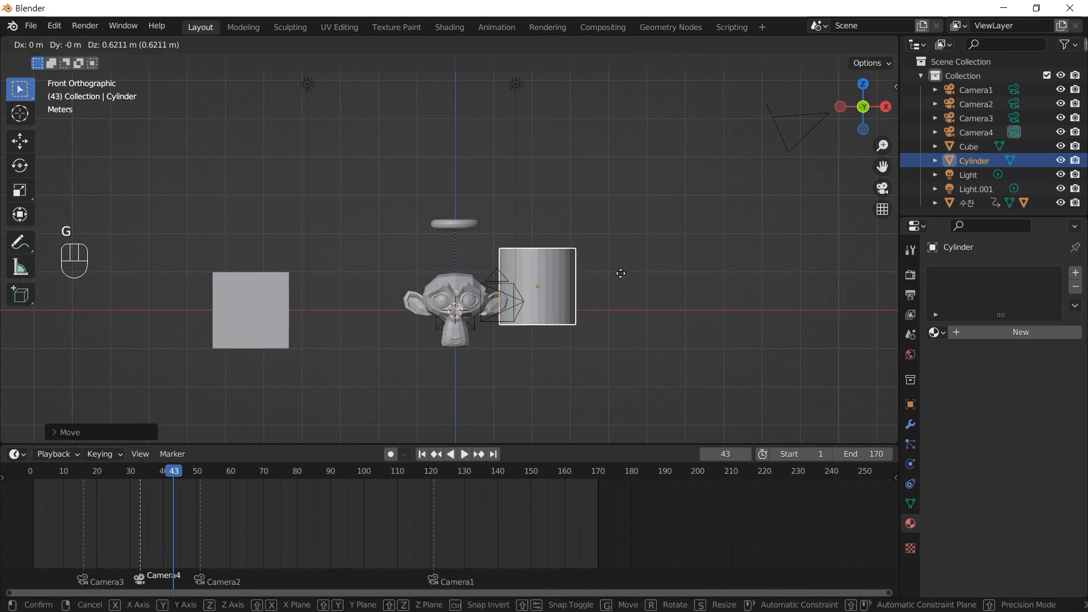
pyautogui.click(626, 266)
pyautogui.moveTo(625, 266); pyautogui.dragTo(593, 352, button='middle')
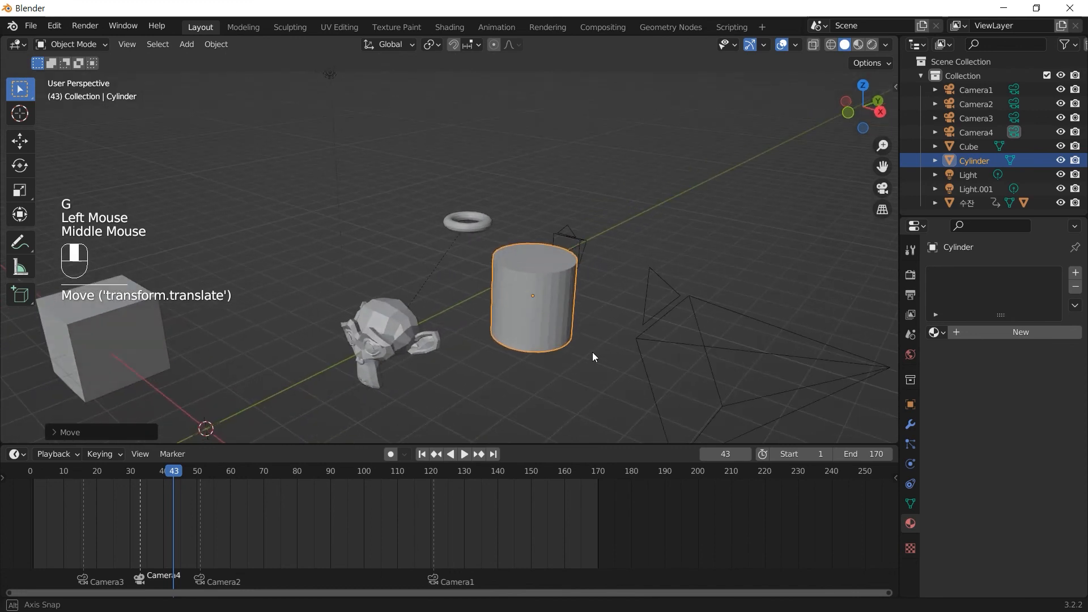
# - Parent the cylinder to the monkey, with the monkey as the active object, using Object (Keep Transform)
pyautogui.click(552, 370)
pyautogui.click(545, 311)
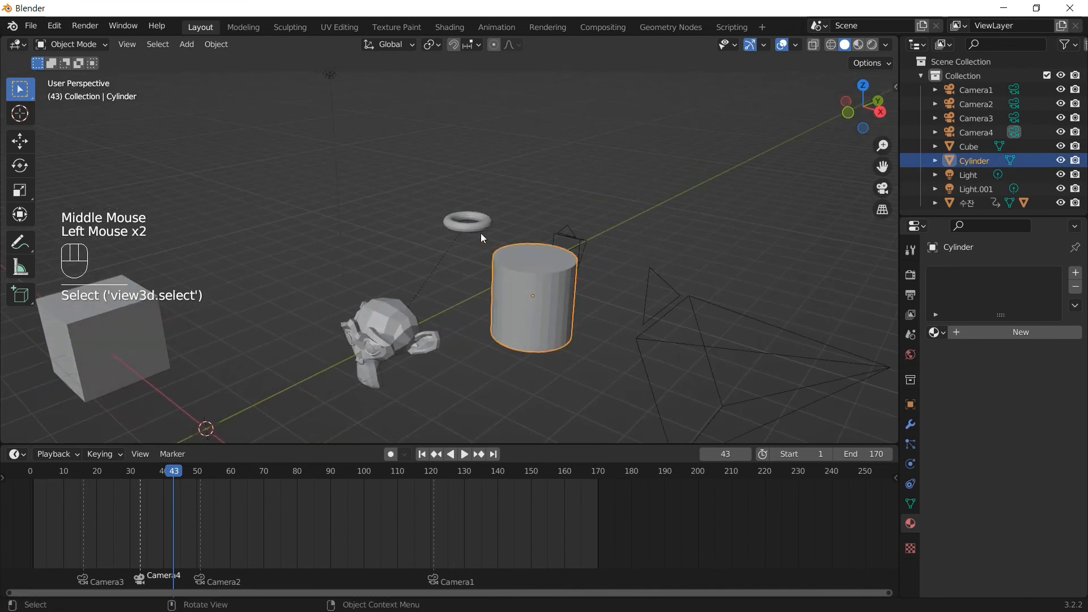
pyautogui.click(480, 233)
pyautogui.click(542, 301)
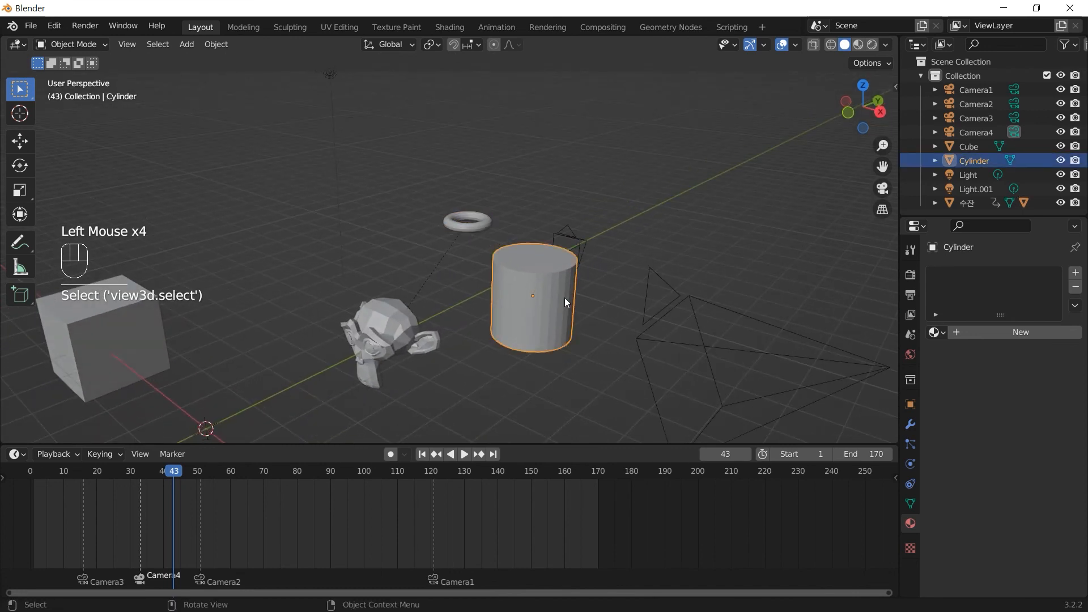
pyautogui.click(546, 283)
pyautogui.keyDown('shift'); pyautogui.click(386, 310); pyautogui.keyUp('shift')
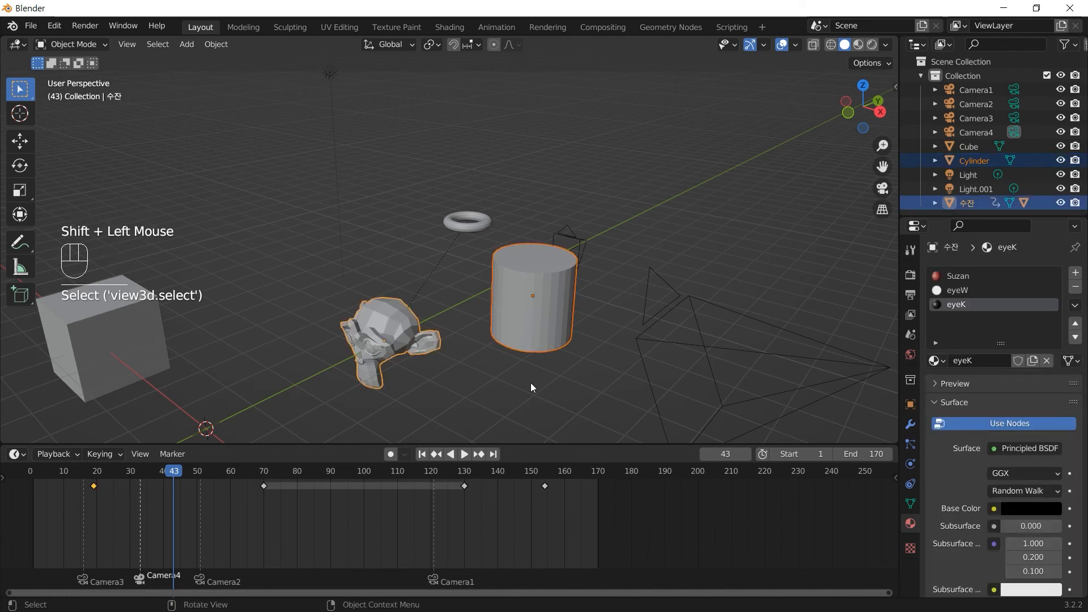
pyautogui.press('ctrl')
pyautogui.hotkey('ctrl', 'p')
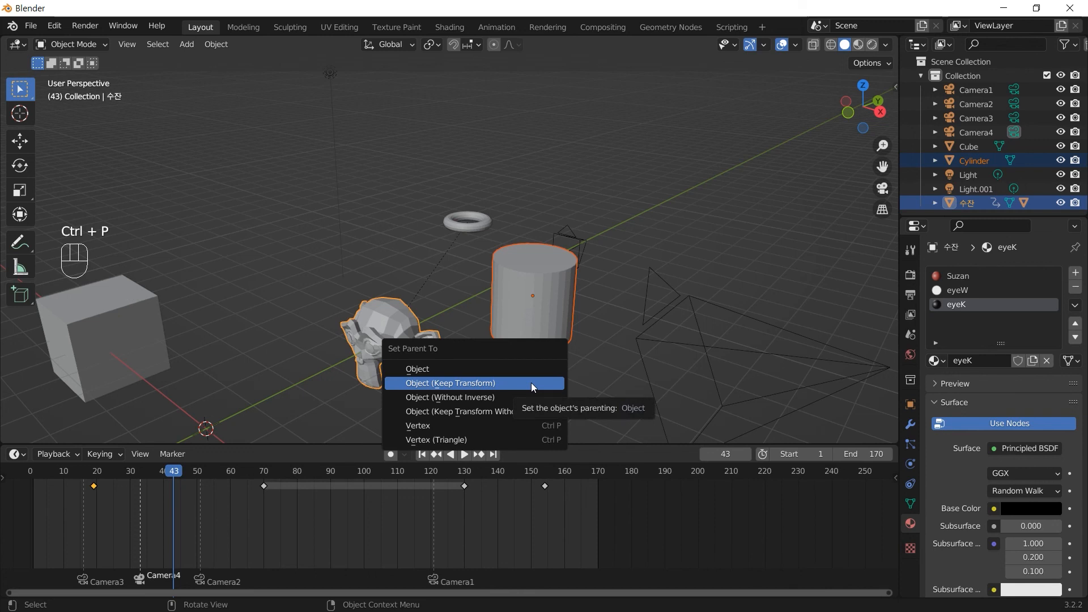
pyautogui.click(531, 383)
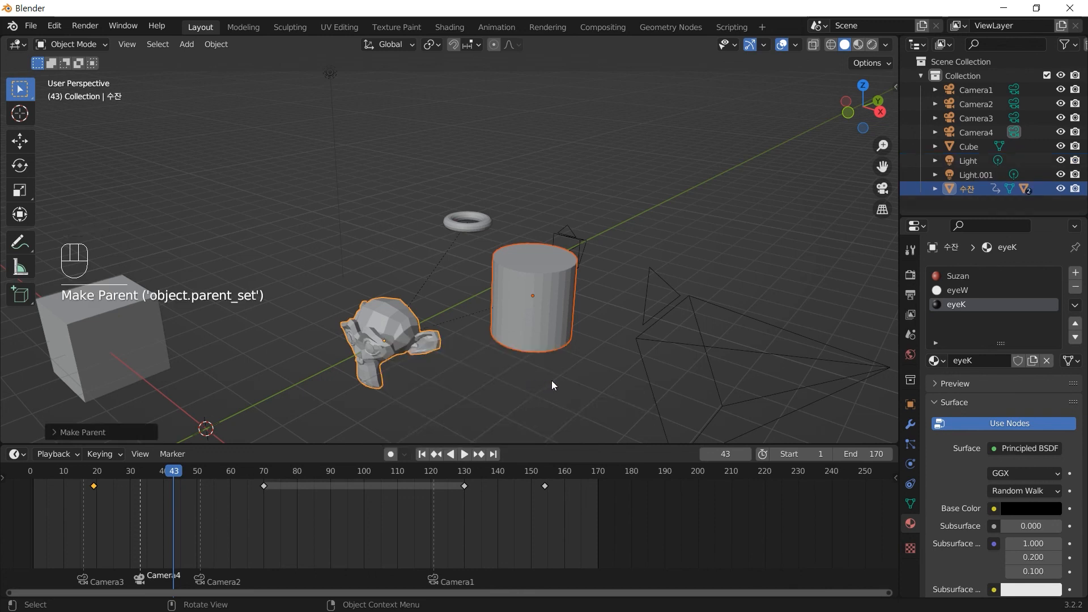
# - Deselect everything, play and scrub the animation to check that the torus and cylinder follow the monkey, and end at frame 13
pyautogui.click(552, 385)
pyautogui.click(464, 454)
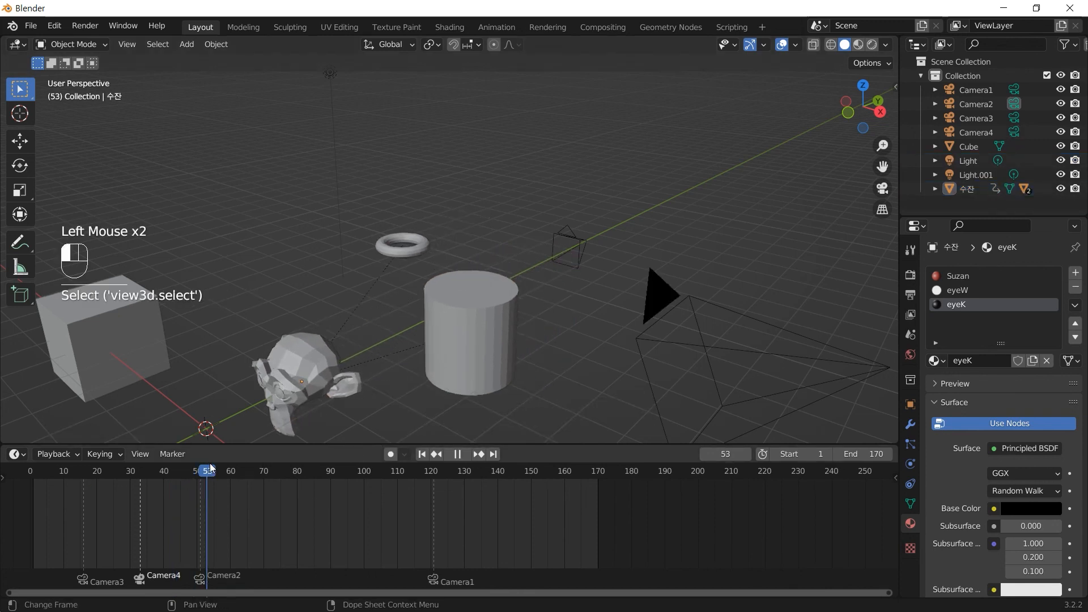
pyautogui.moveTo(210, 468); pyautogui.dragTo(74, 488)
# - Set the cylinder's Z scale to 0.150 in its object properties and keyframe that value at frame 13
pyautogui.click(604, 261)
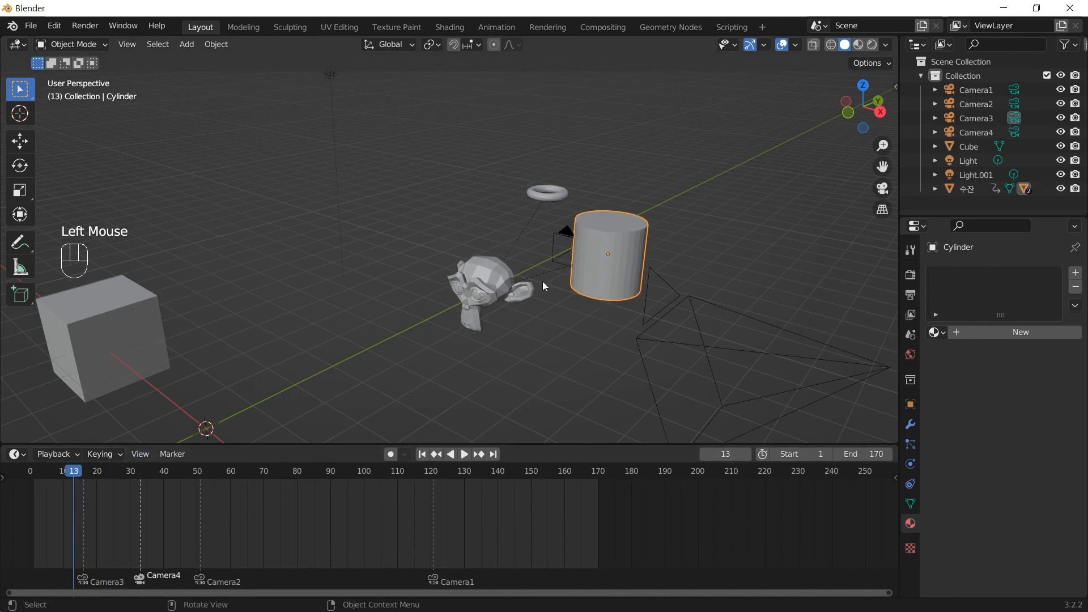
pyautogui.click(605, 279)
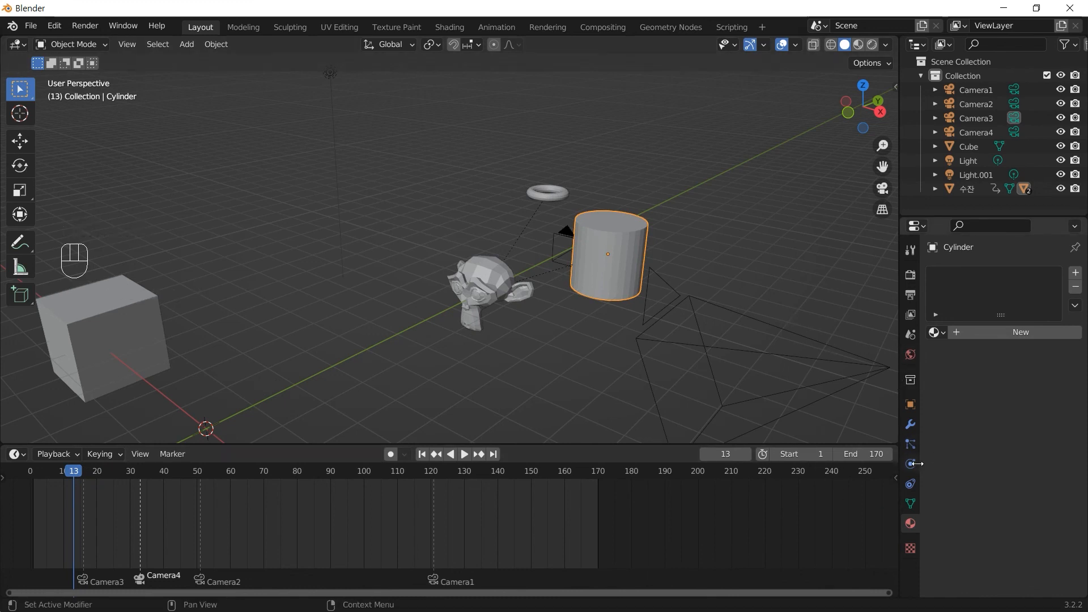
pyautogui.click(628, 282)
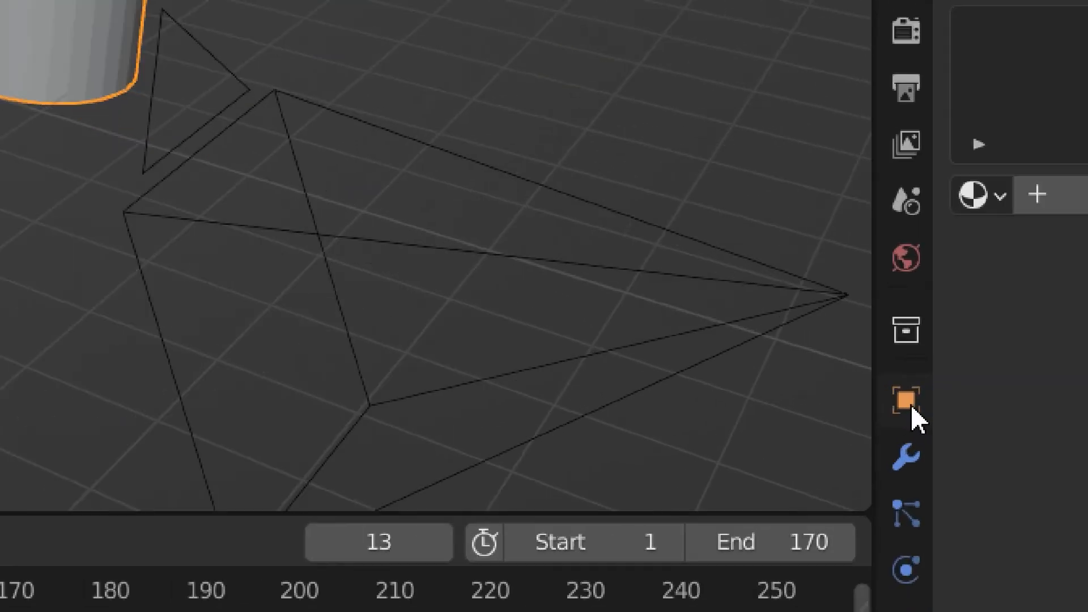
pyautogui.click(912, 414)
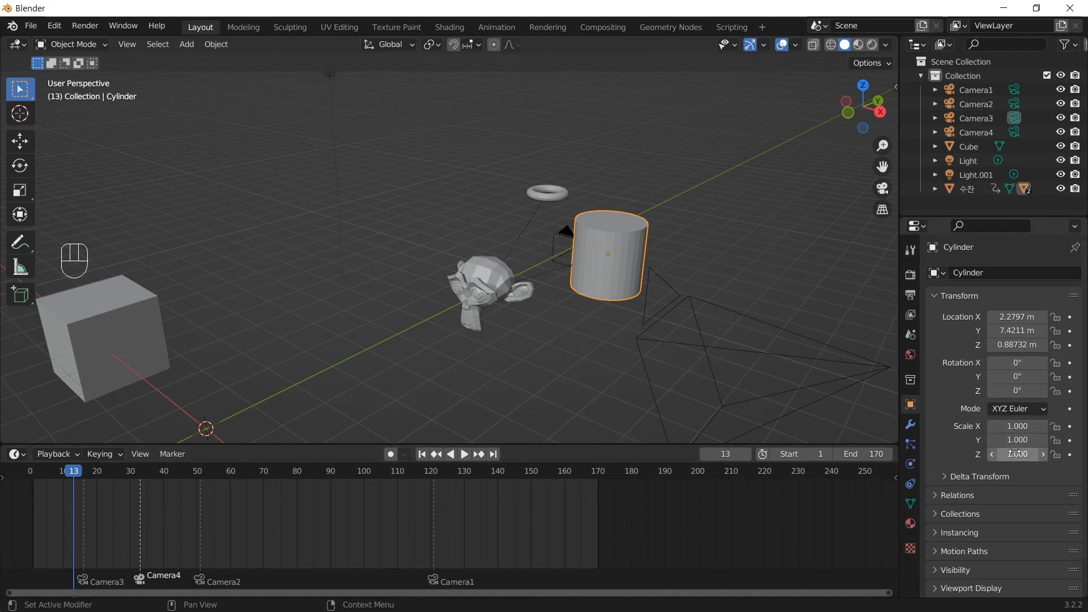
pyautogui.click(1044, 456)
pyautogui.moveTo(1044, 456); pyautogui.dragTo(997, 456)
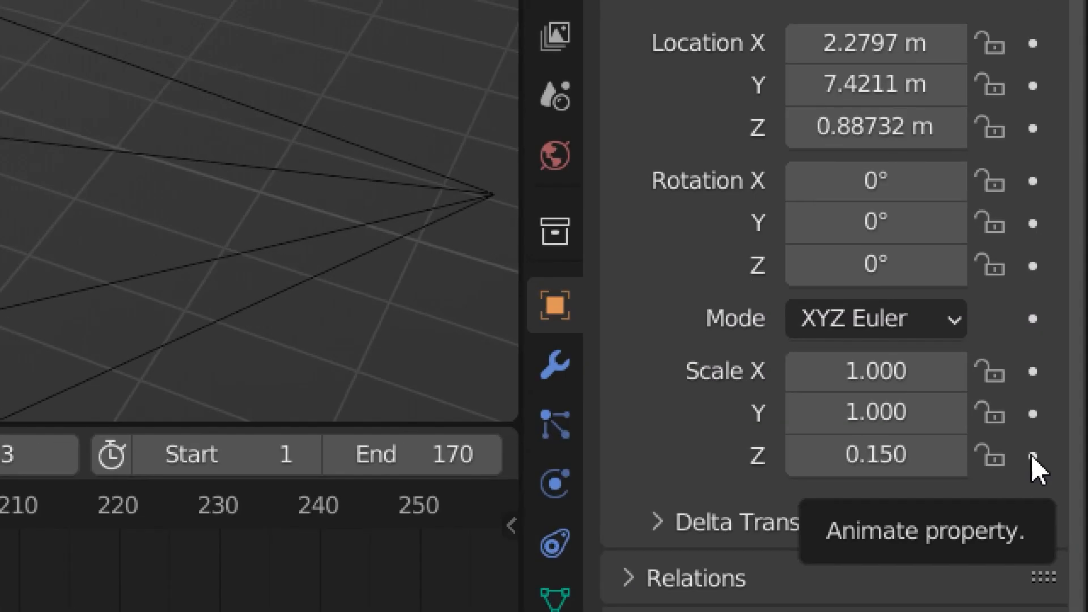
pyautogui.click(1032, 458)
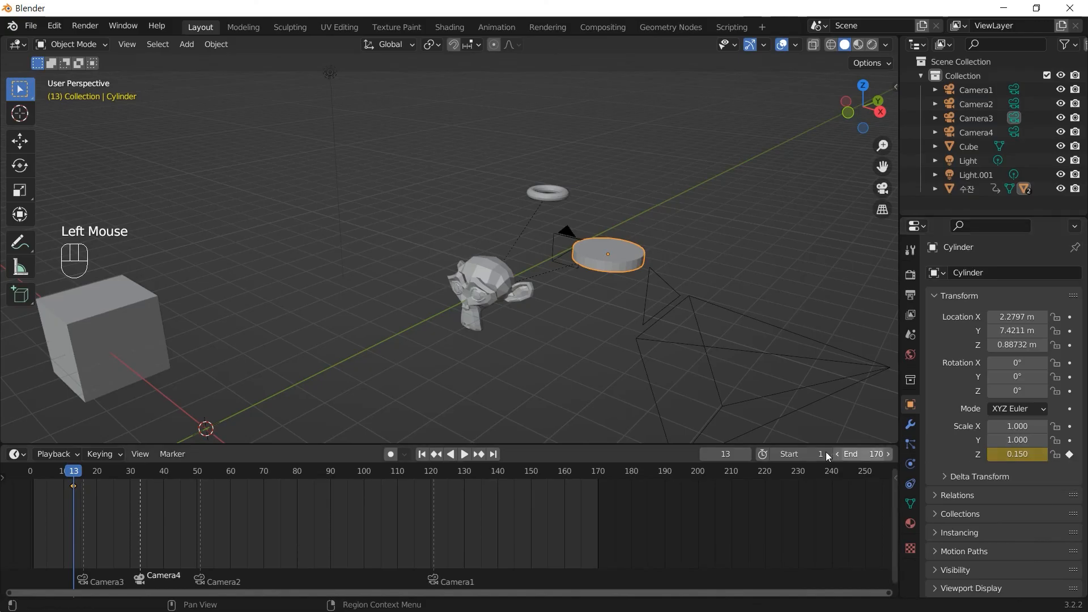
# - At frame 21, set the cylinder's Z scale to 1.020 and insert a keyframe for it
pyautogui.click(164, 459)
pyautogui.moveTo(73, 471); pyautogui.dragTo(100, 471)
pyautogui.moveTo(1017, 455); pyautogui.dragTo(1042, 455)
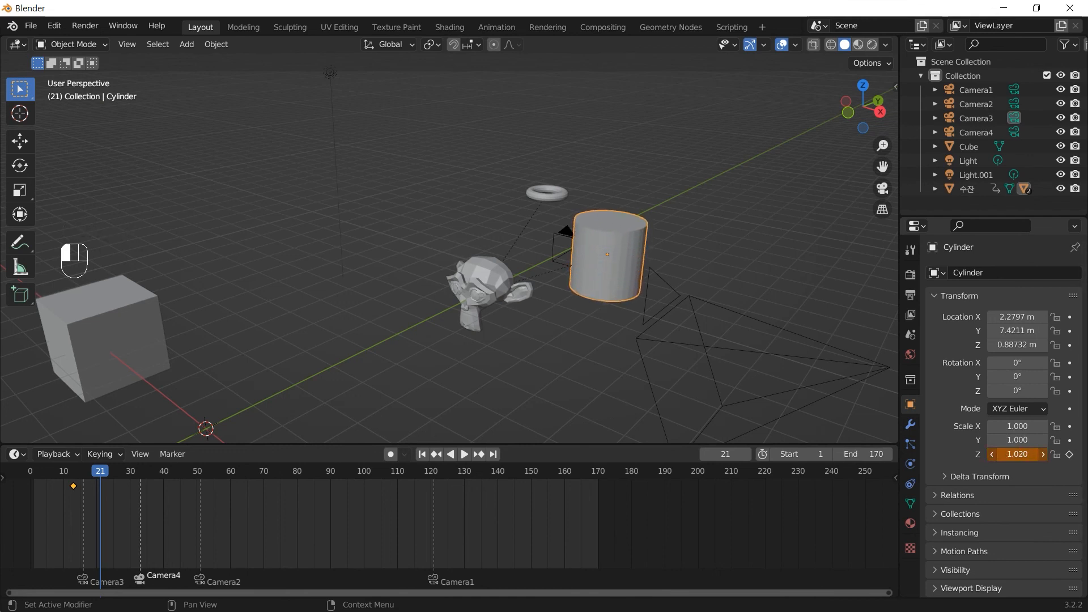
pyautogui.click(1069, 454)
# - At frame 29, increase the cylinder's X scale to about 1.320
pyautogui.click(126, 476)
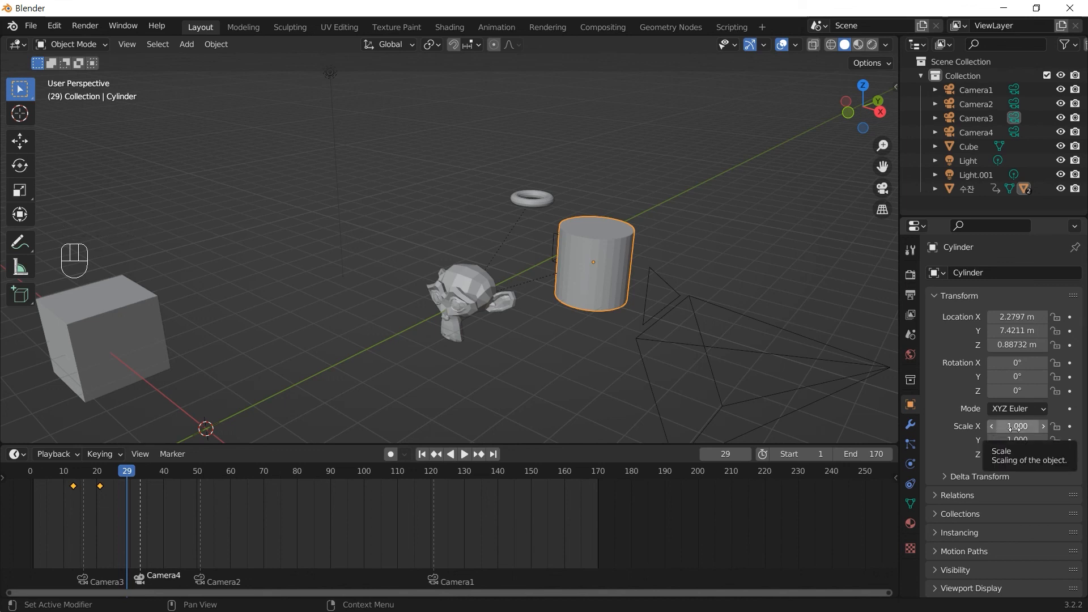
pyautogui.moveTo(1006, 426); pyautogui.dragTo(1029, 426)
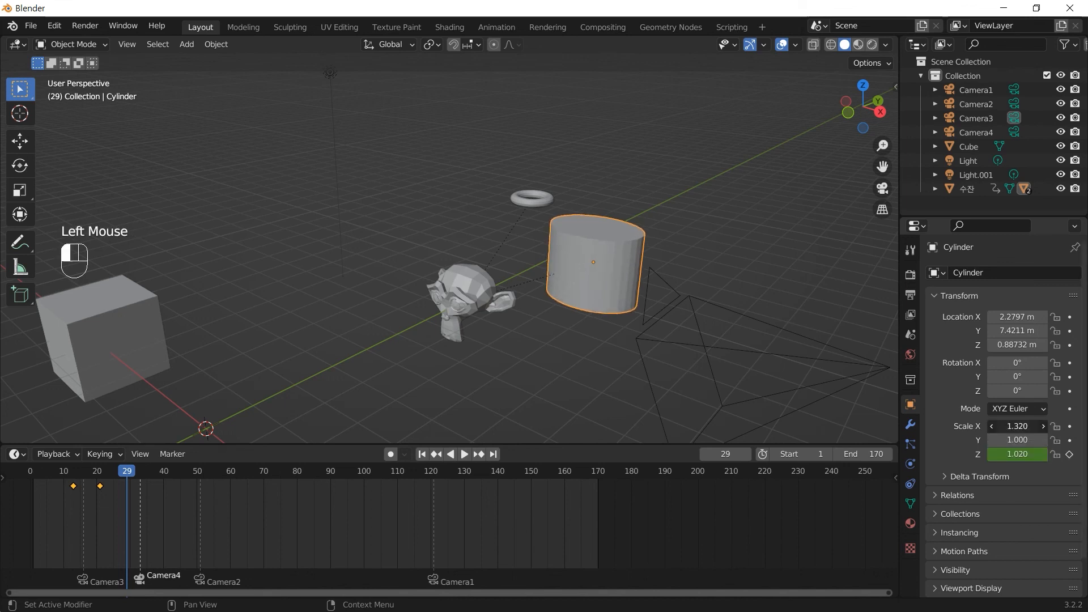